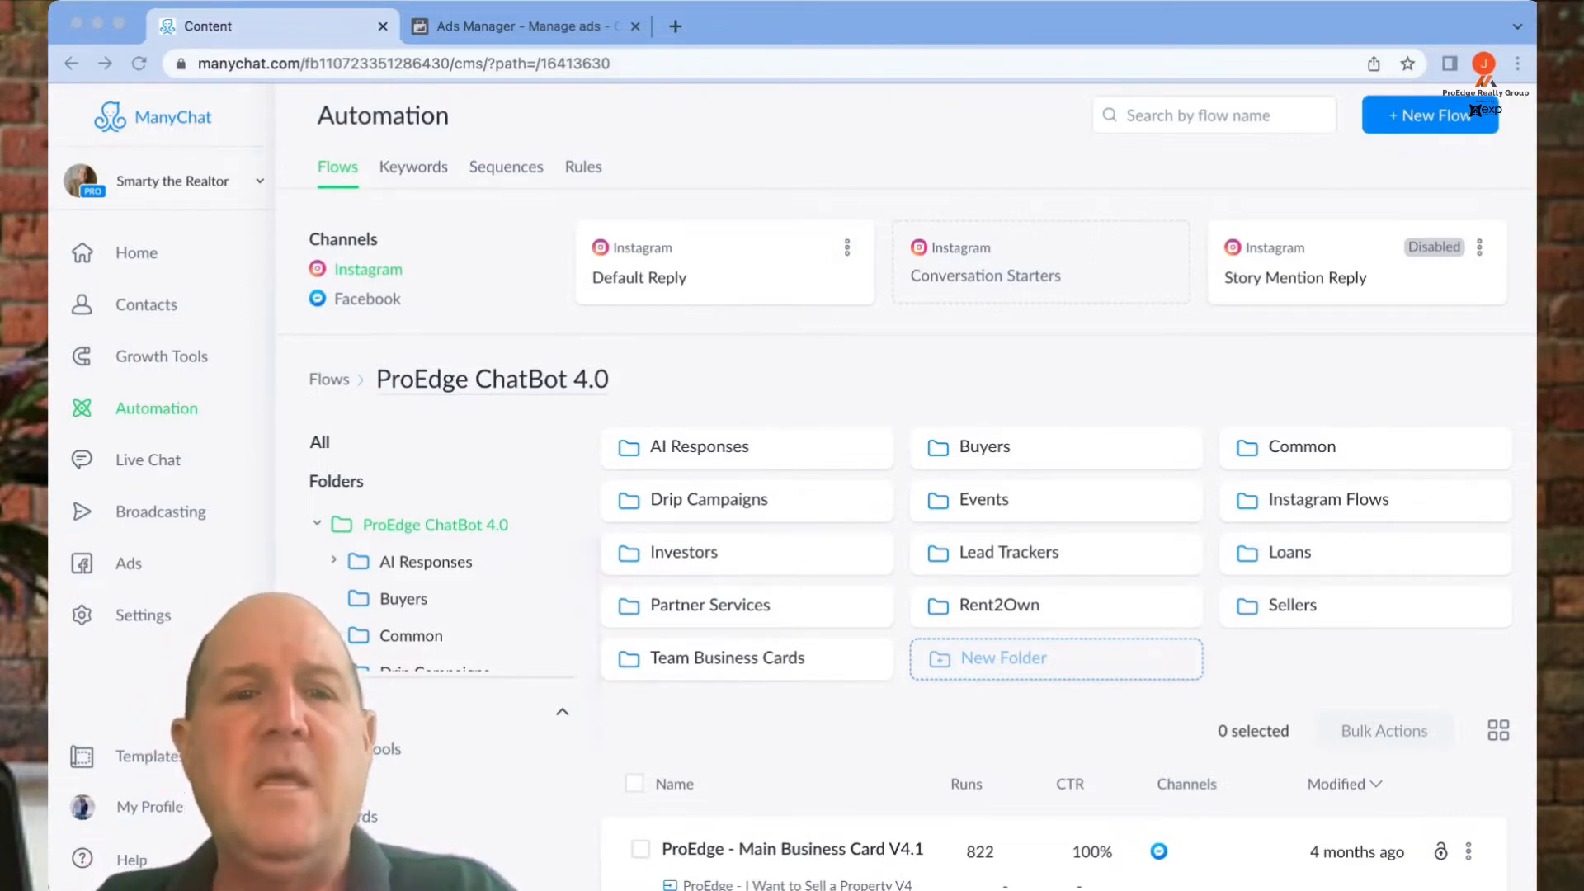
- Open the ProEdge - FB JSON Seller Ad Optin V4 flow from ProEdge ChatBot 4.0 > Lead Trackers
left_click(157, 409)
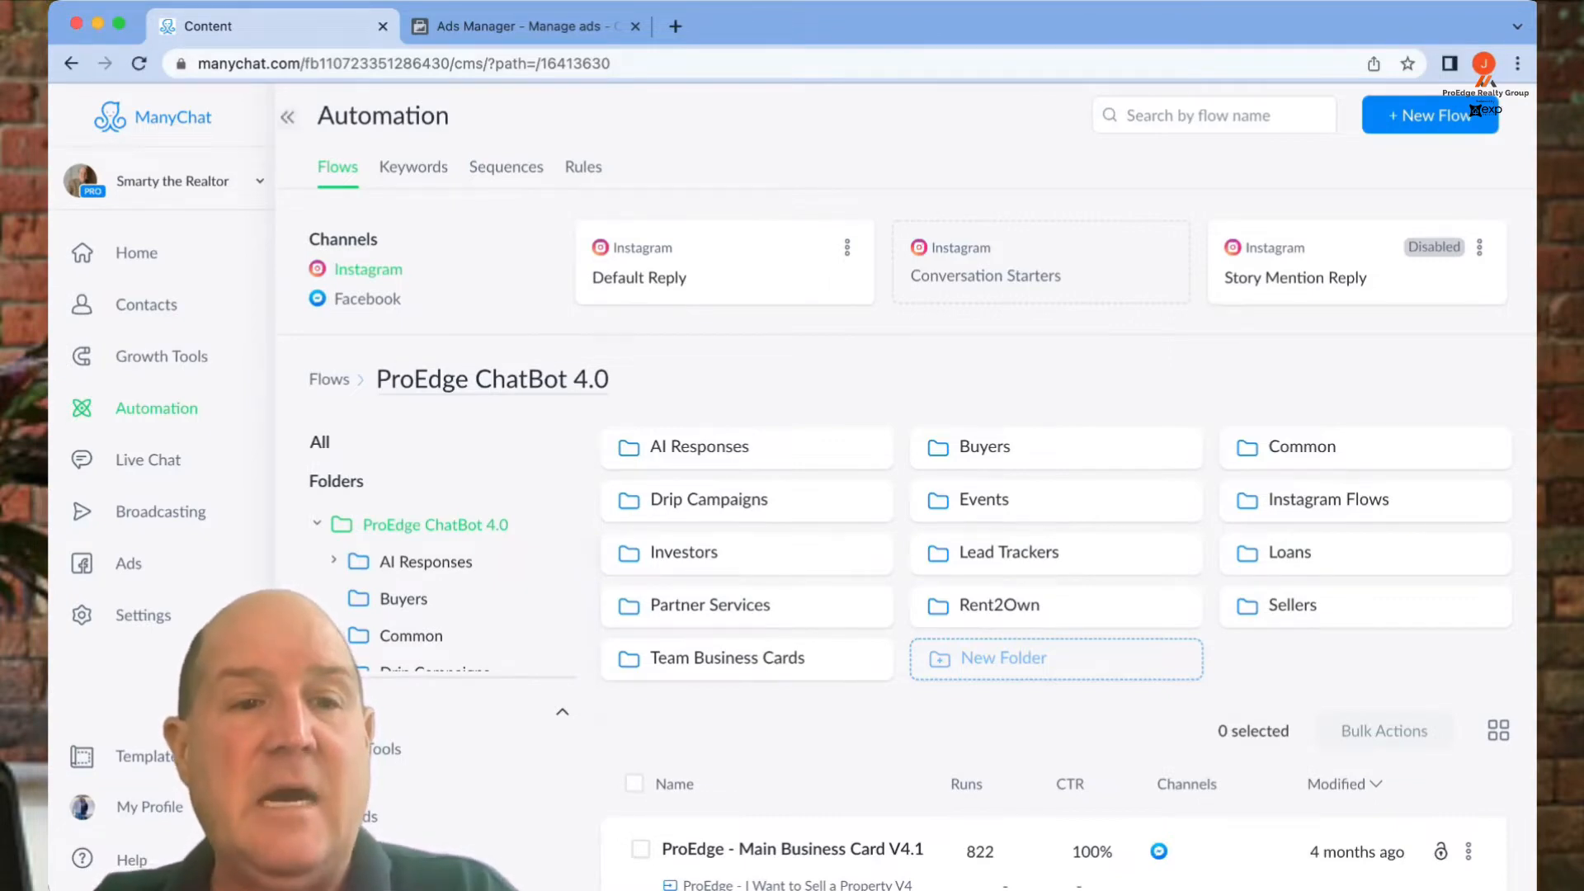
left_click(157, 408)
left_click(743, 432)
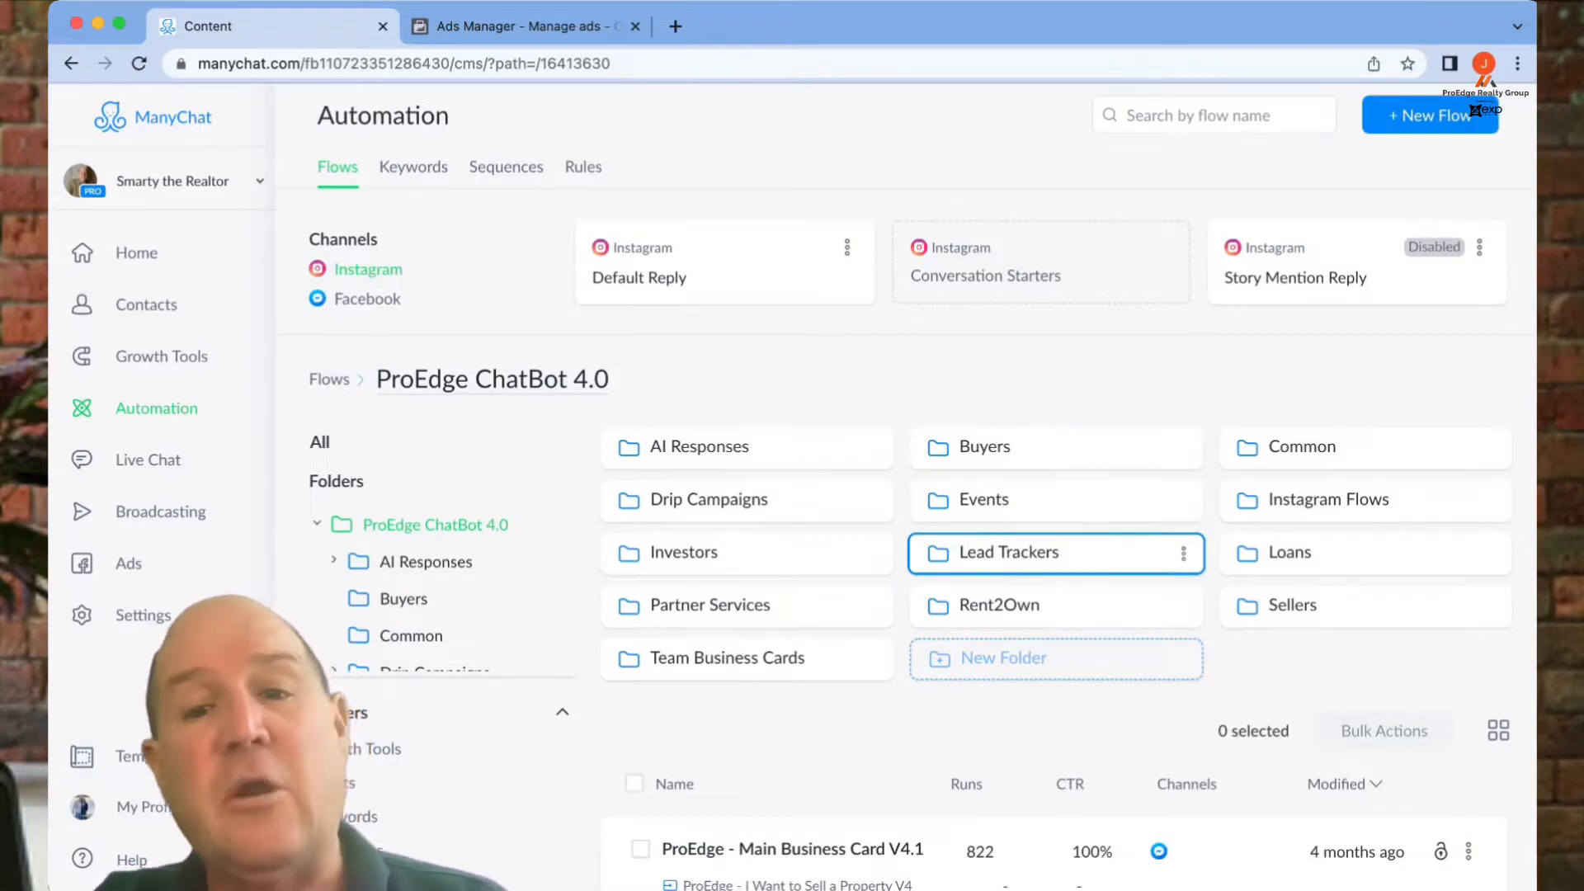
left_click(1023, 552)
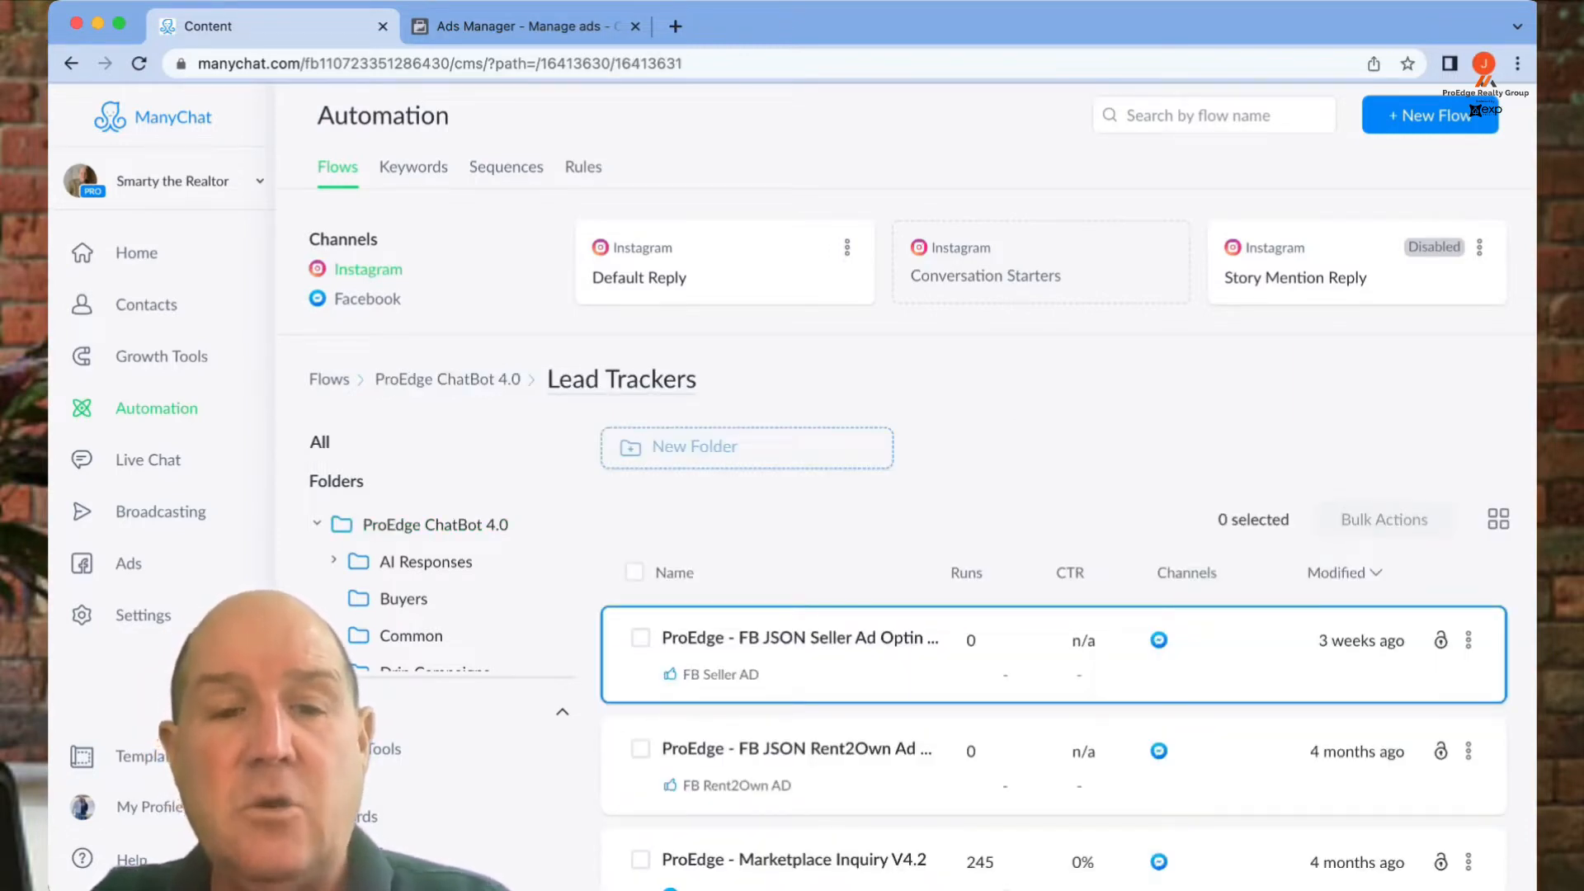
left_click(800, 638)
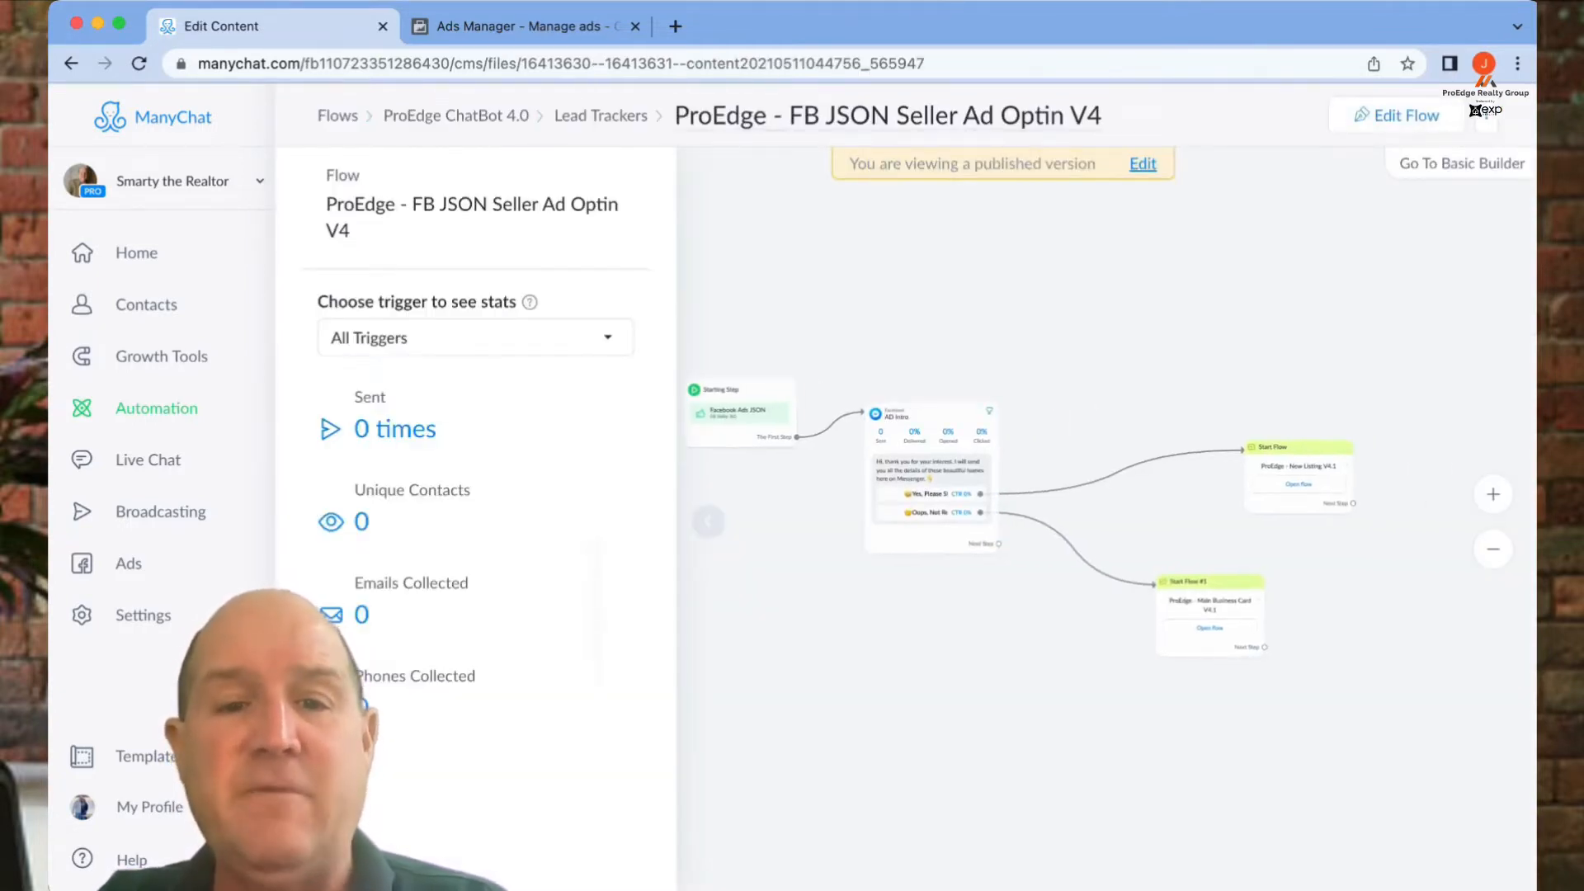
- Collapse the flow stats panel and zoom the canvas onto the AD Intro card
left_click(708, 521)
left_click_drag(1105, 540, 891, 540)
scroll(520, 525, "up", 5)
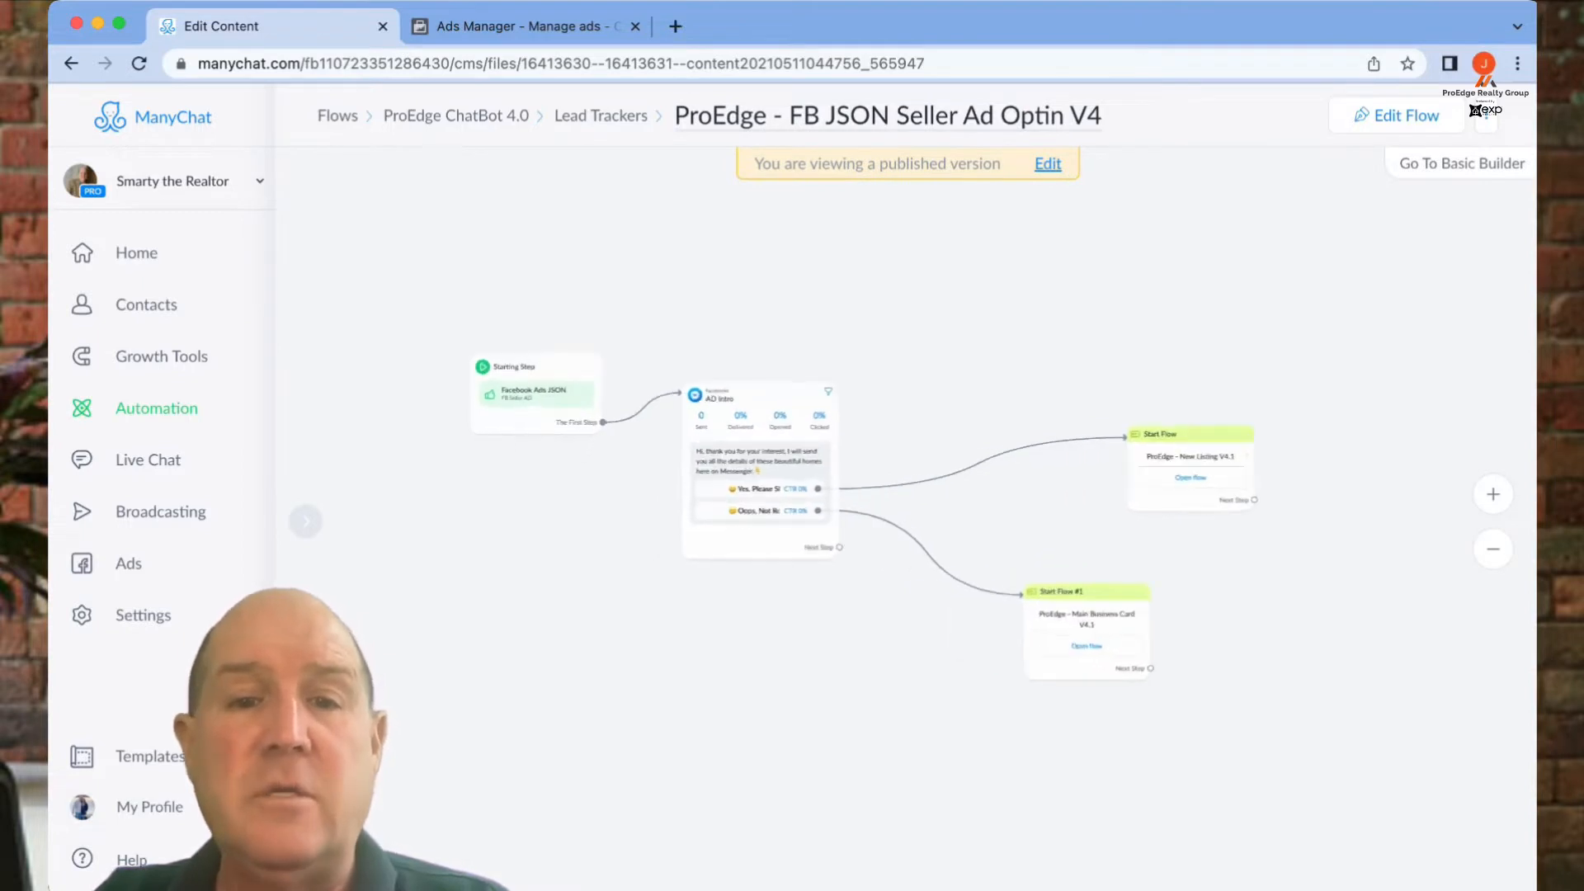
scroll(520, 525, "down", 5)
scroll(633, 498, "up", 4)
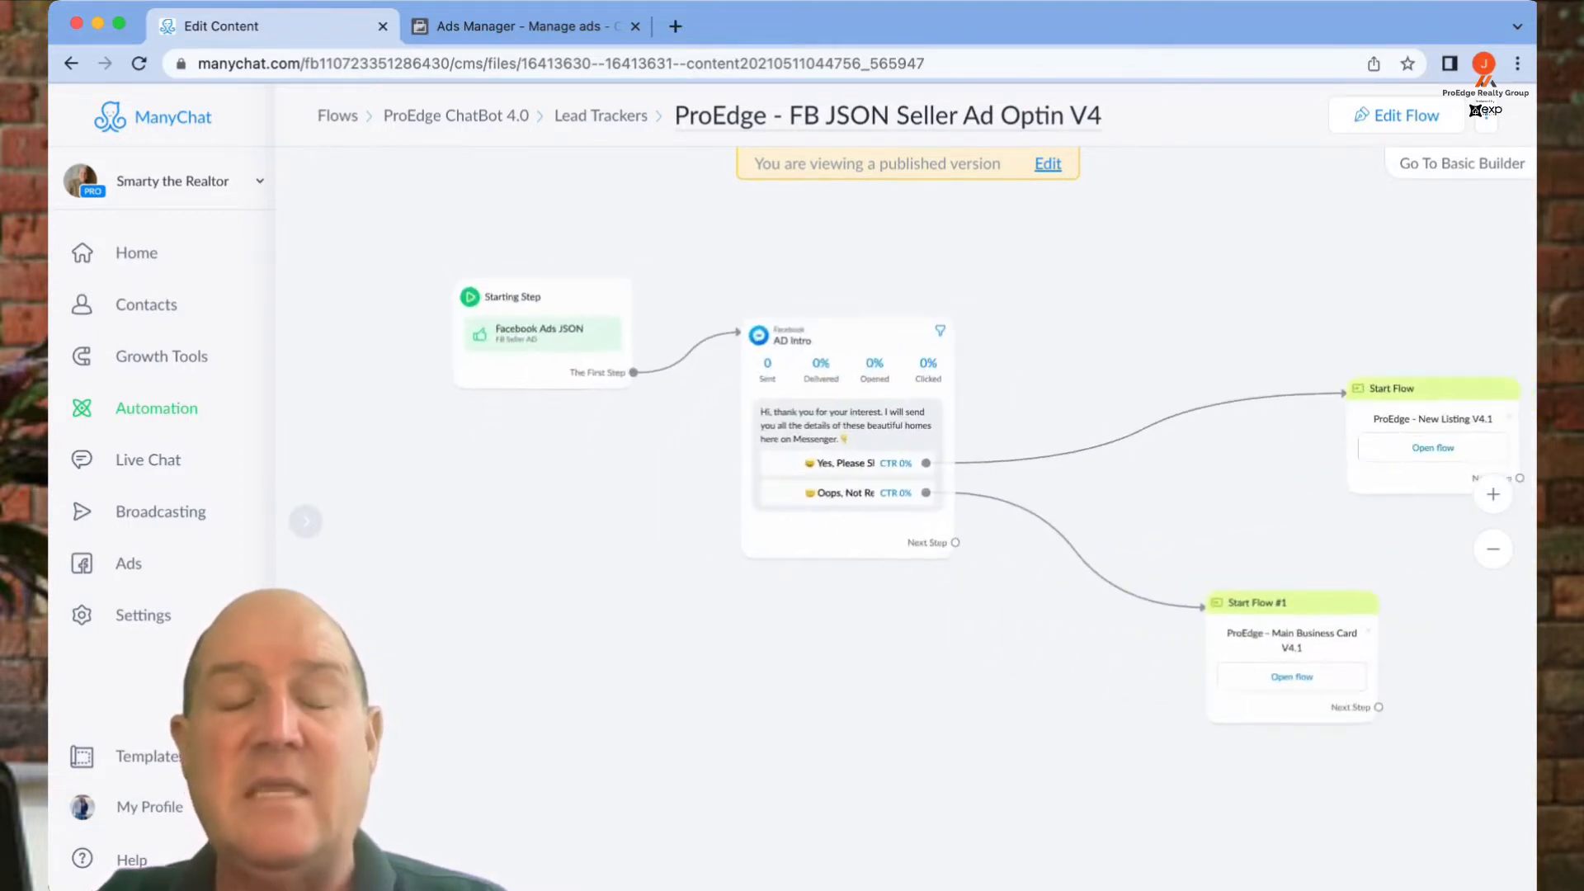
scroll(528, 532, "up", 1)
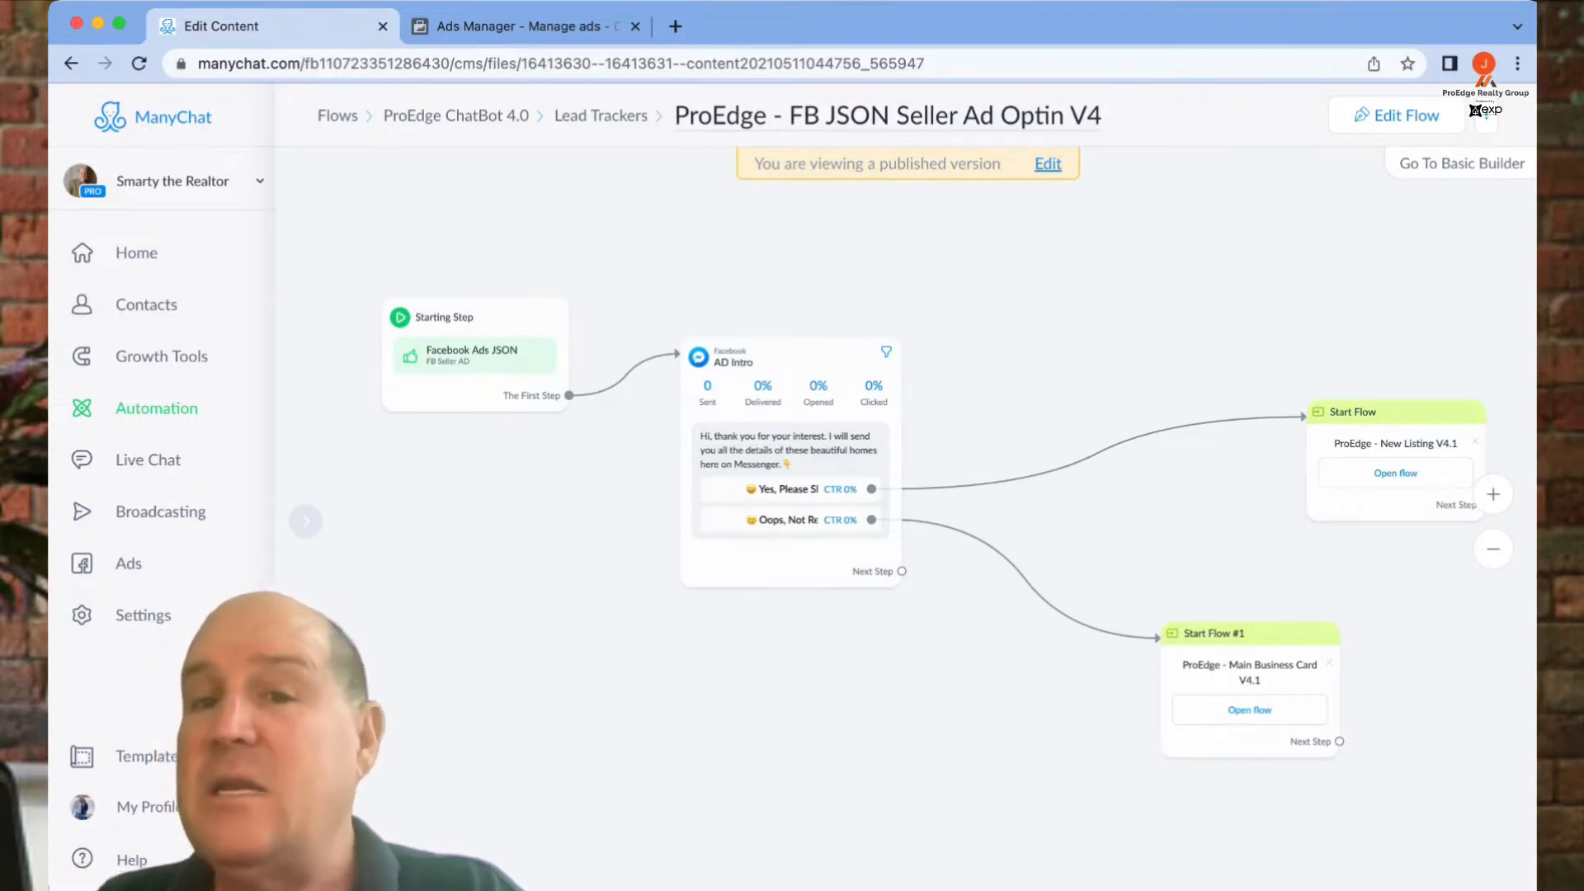
scroll(614, 435, "up", 5)
left_click_drag(615, 436, 426, 422)
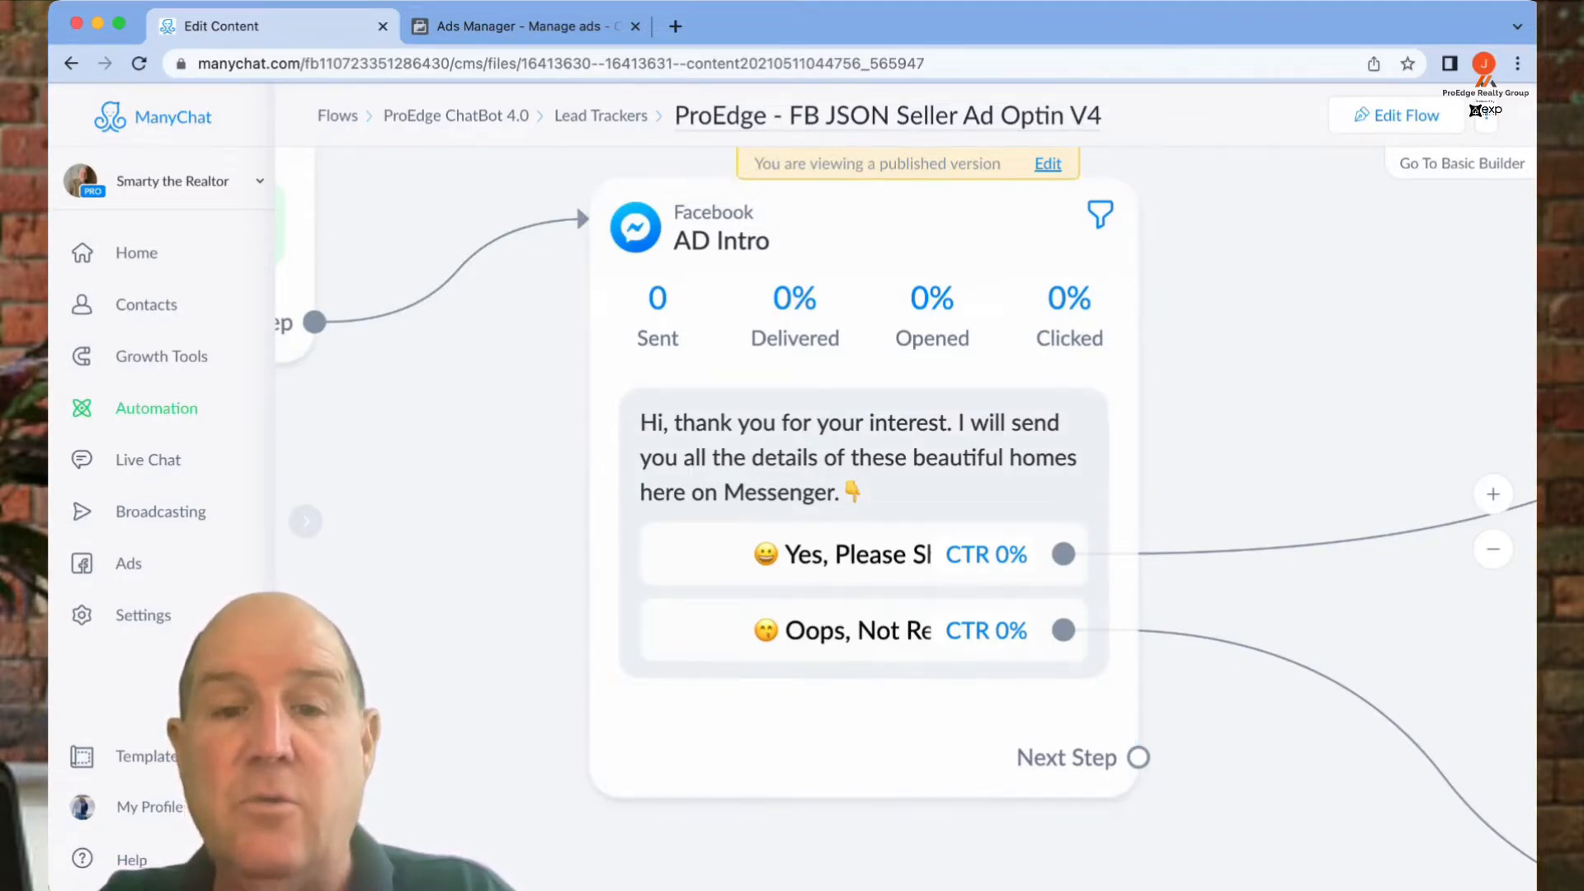
scroll(567, 633, "down", 5)
left_click_drag(567, 632, 542, 563)
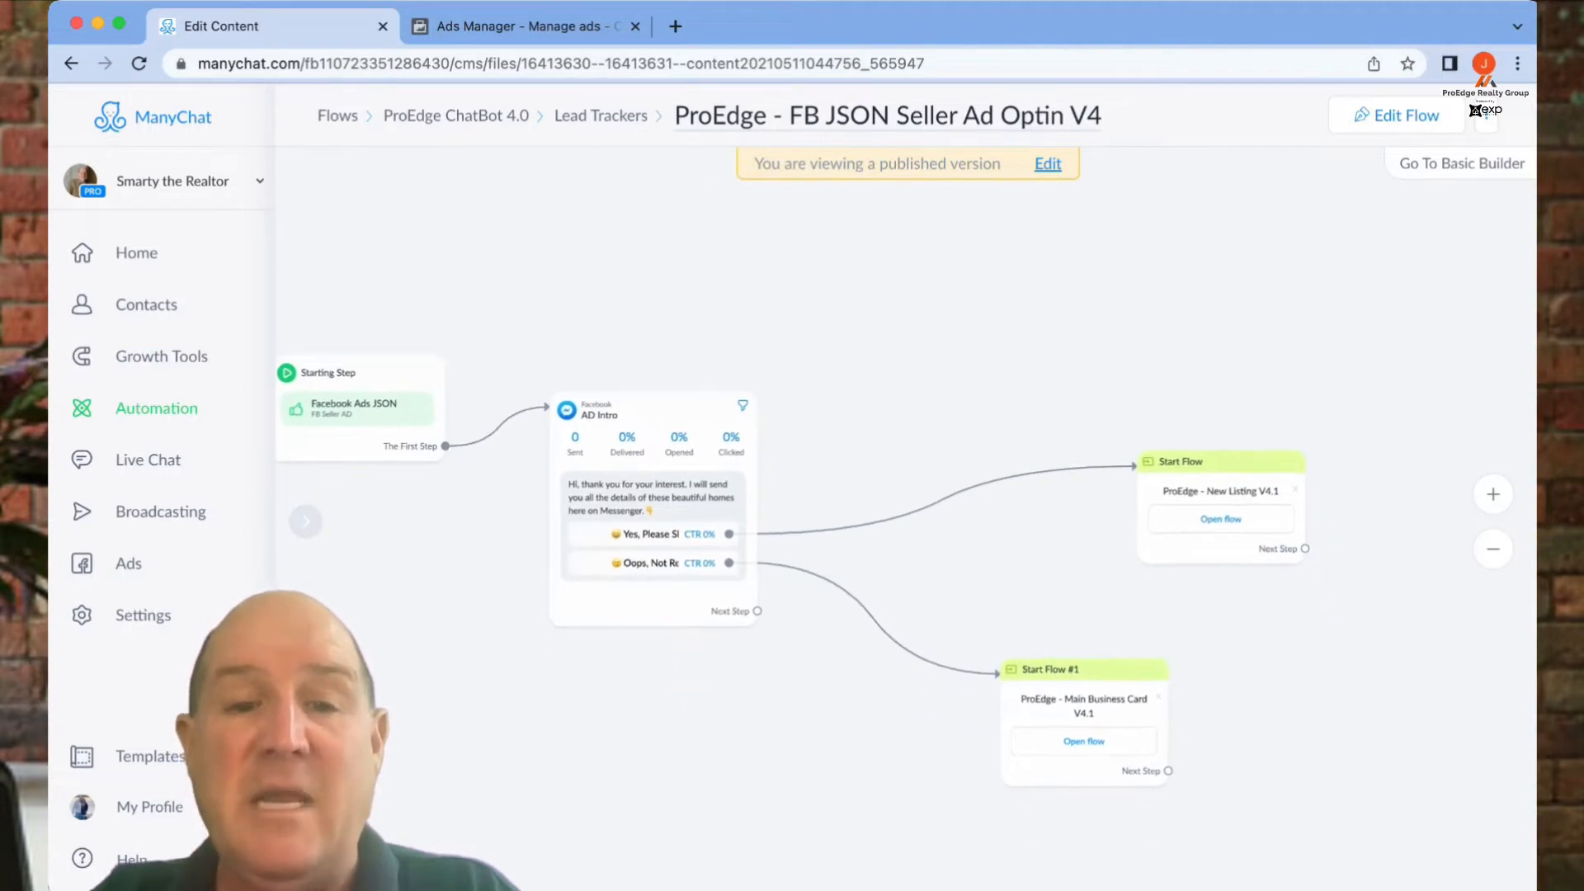
left_click_drag(930, 731, 850, 656)
scroll(849, 656, "up", 5)
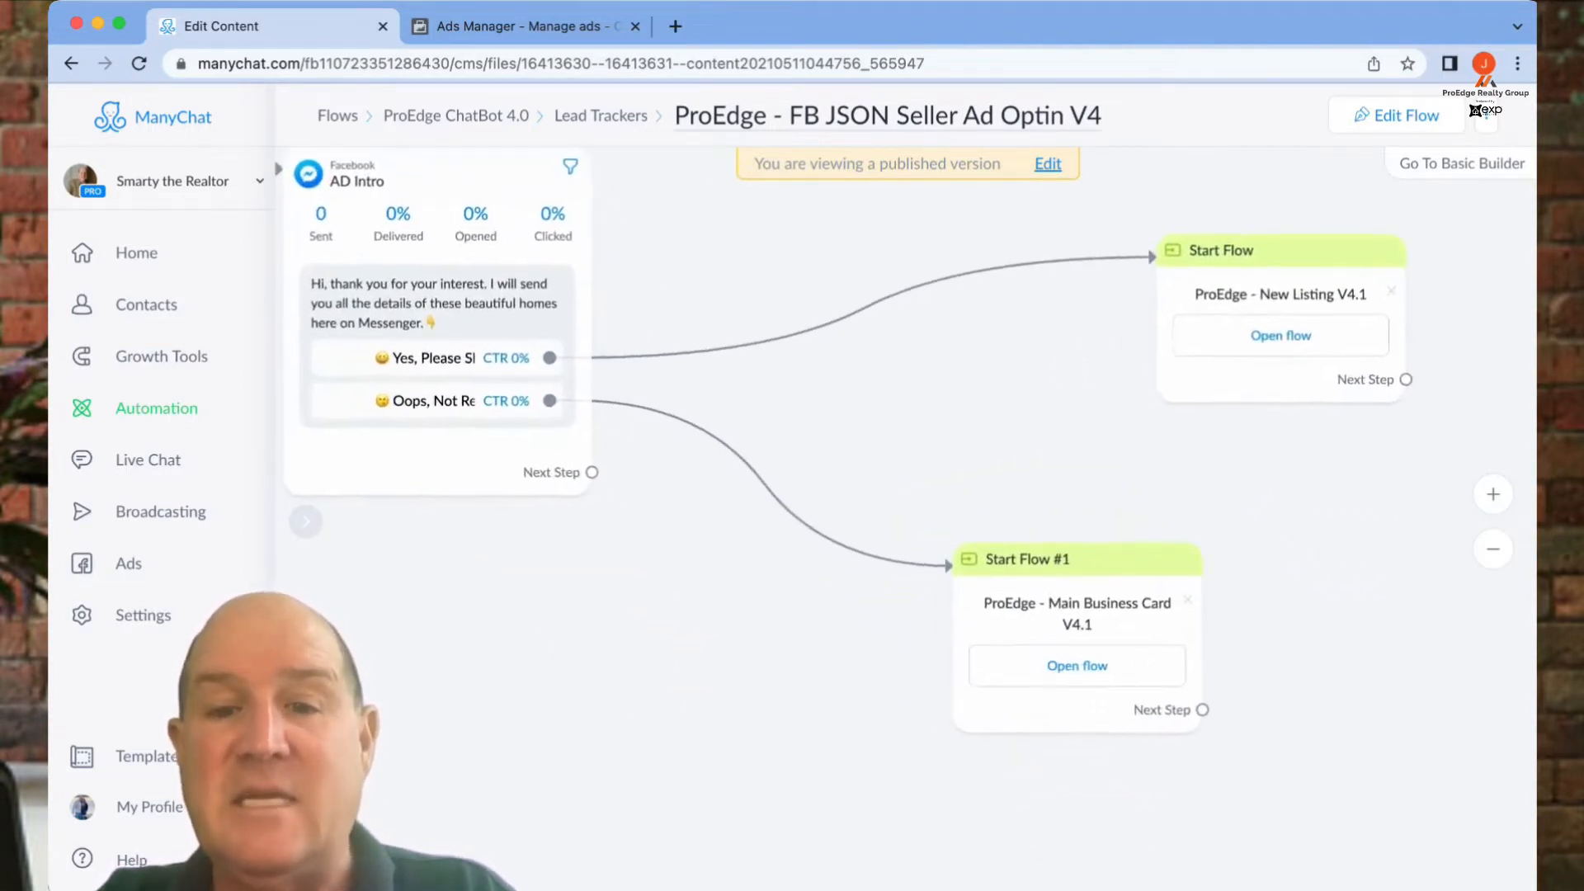
scroll(981, 573, "down", 5)
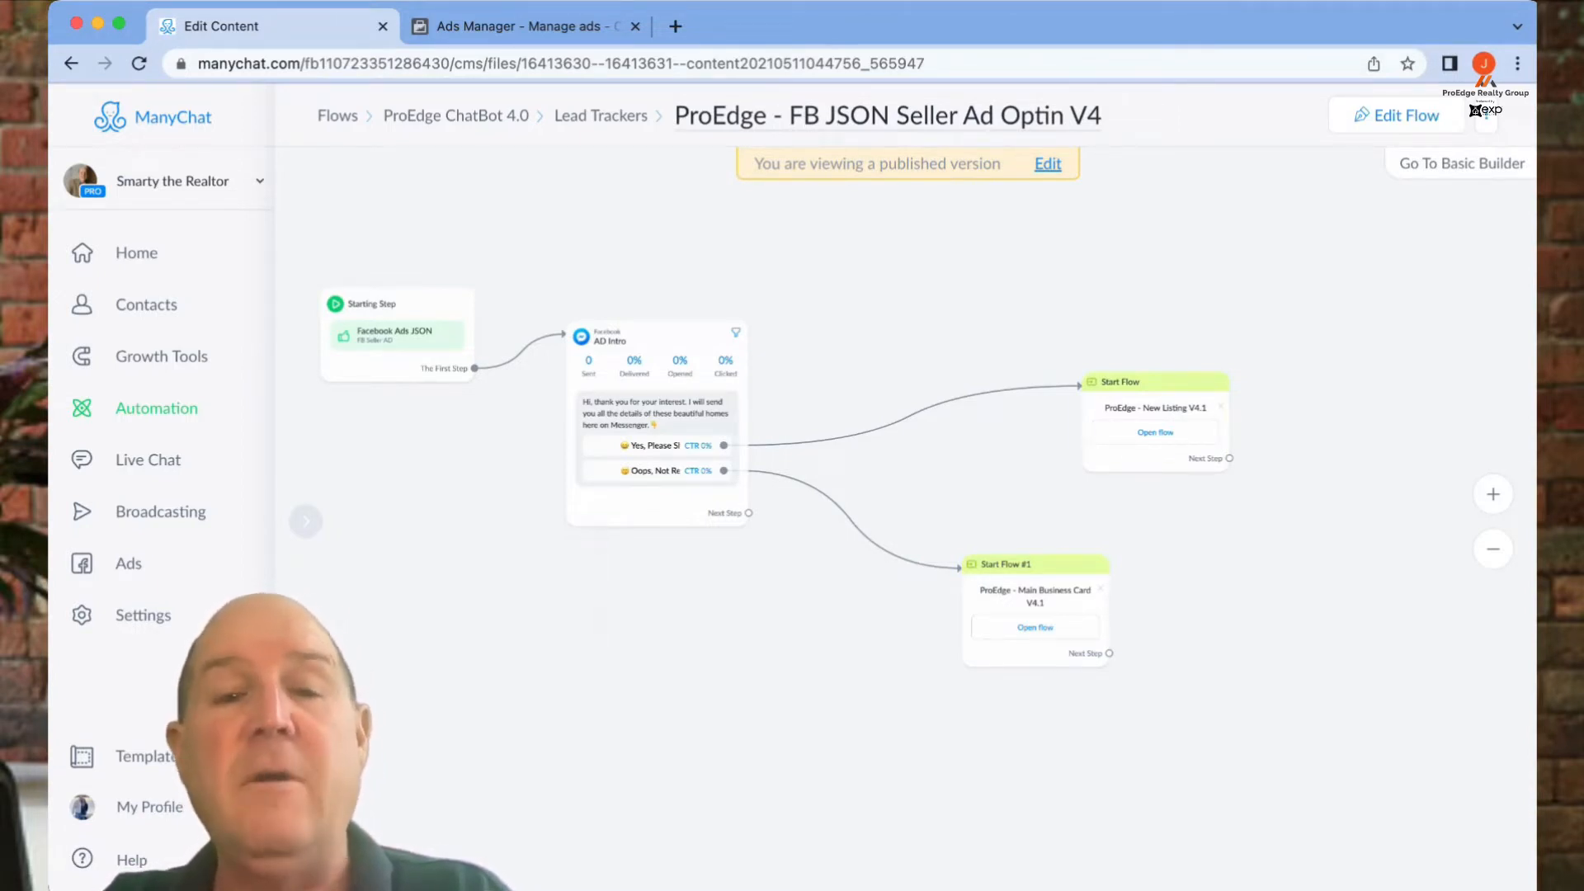
scroll(721, 612, "down", 2)
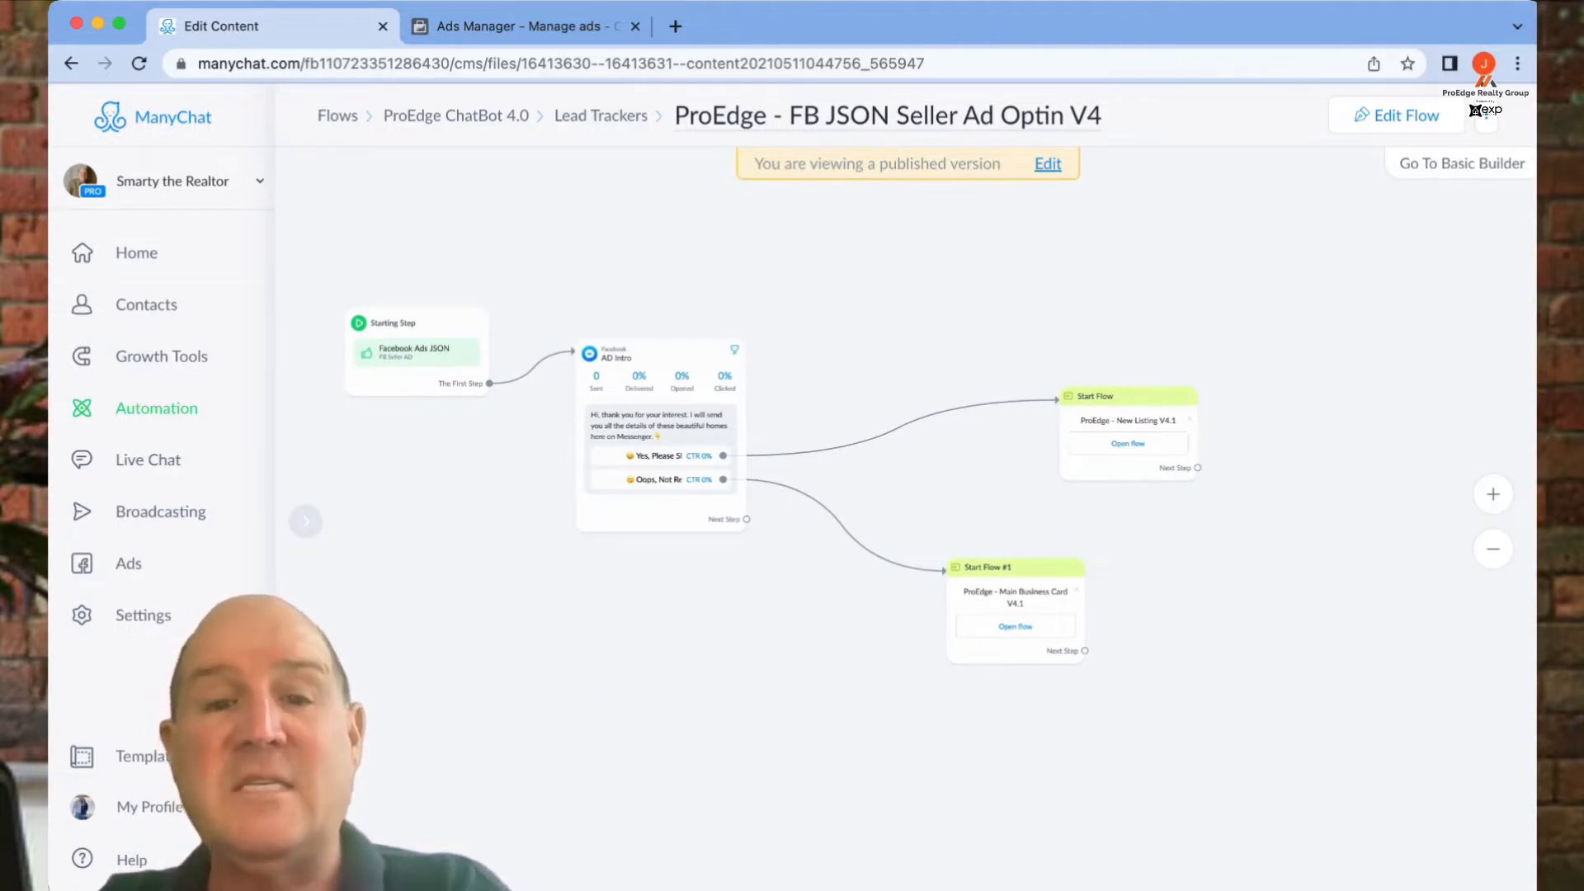
scroll(685, 603, "up", 1)
left_click_drag(685, 602, 964, 630)
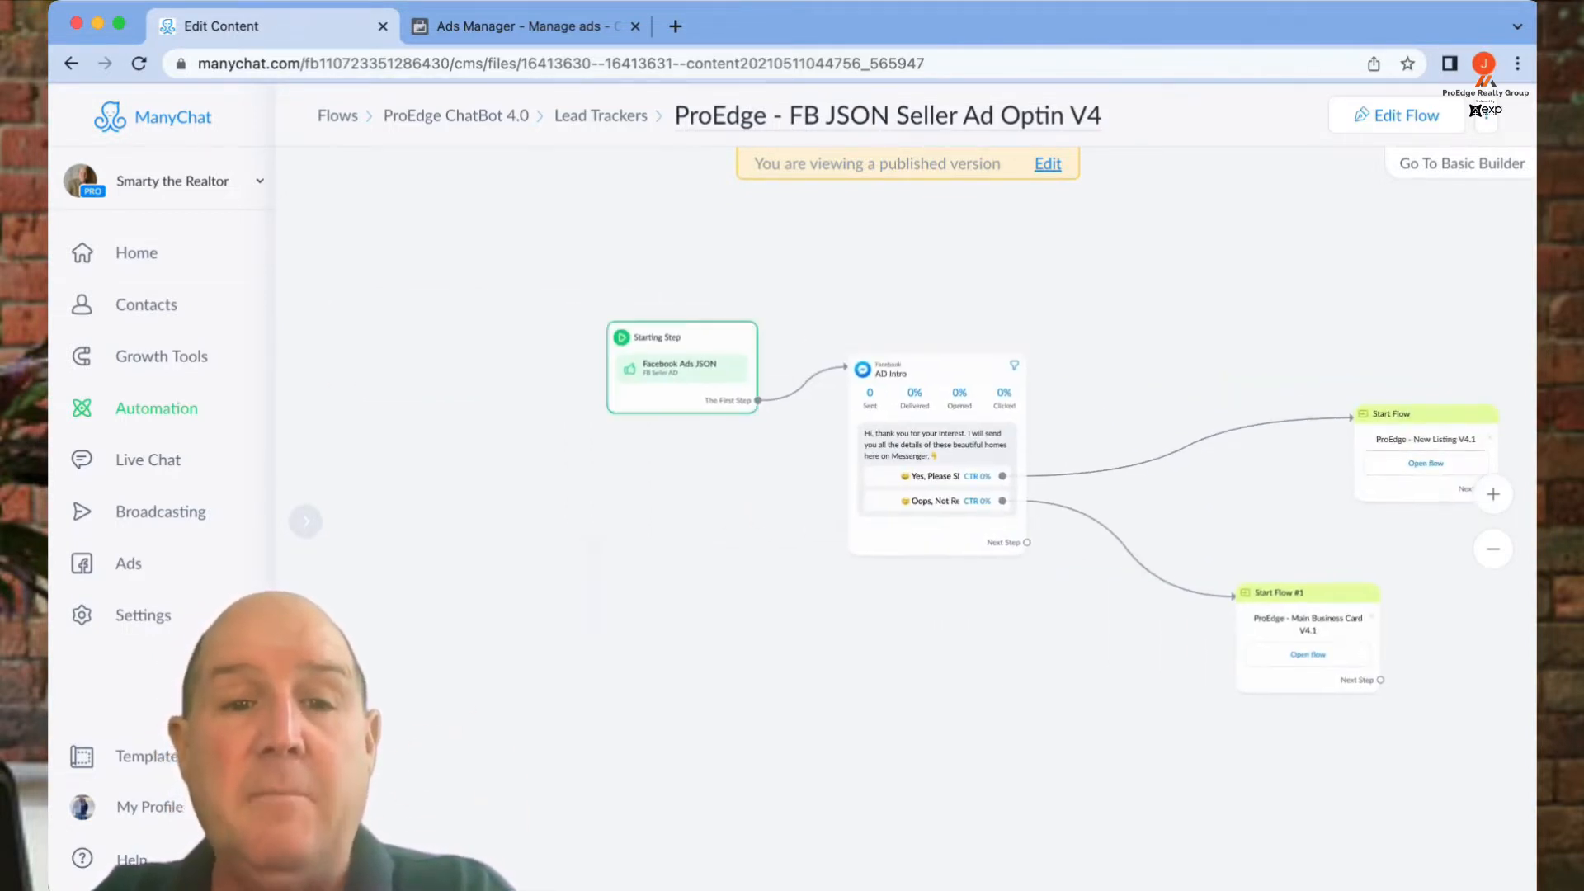
- Put the flow in edit mode, browse Facebook triggers, and open the FB Seller AD trigger
left_click(682, 367)
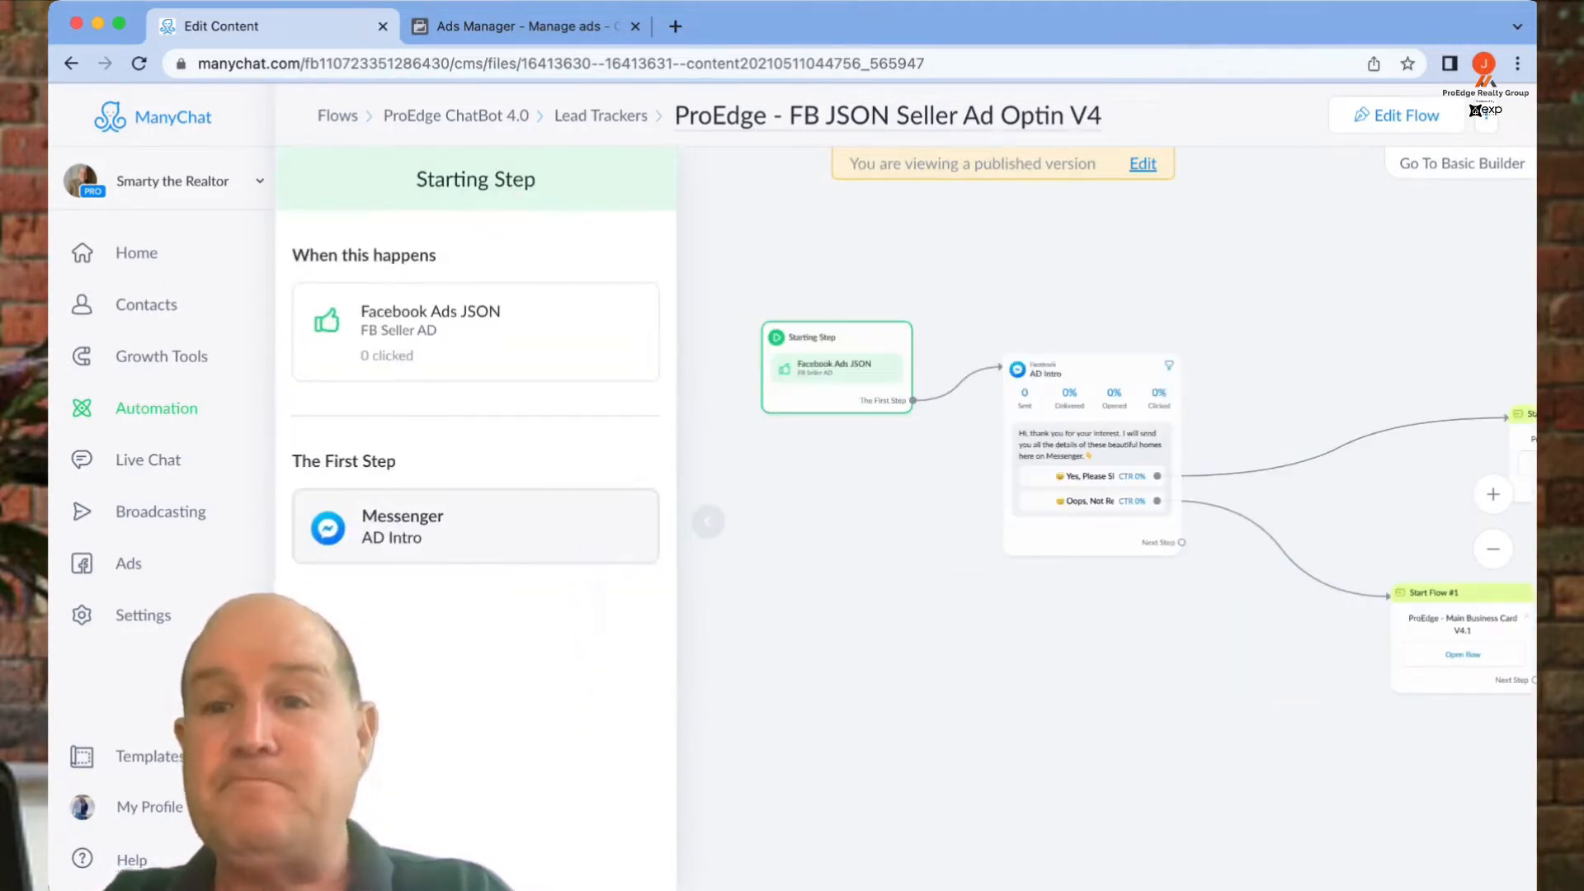
left_click(1396, 115)
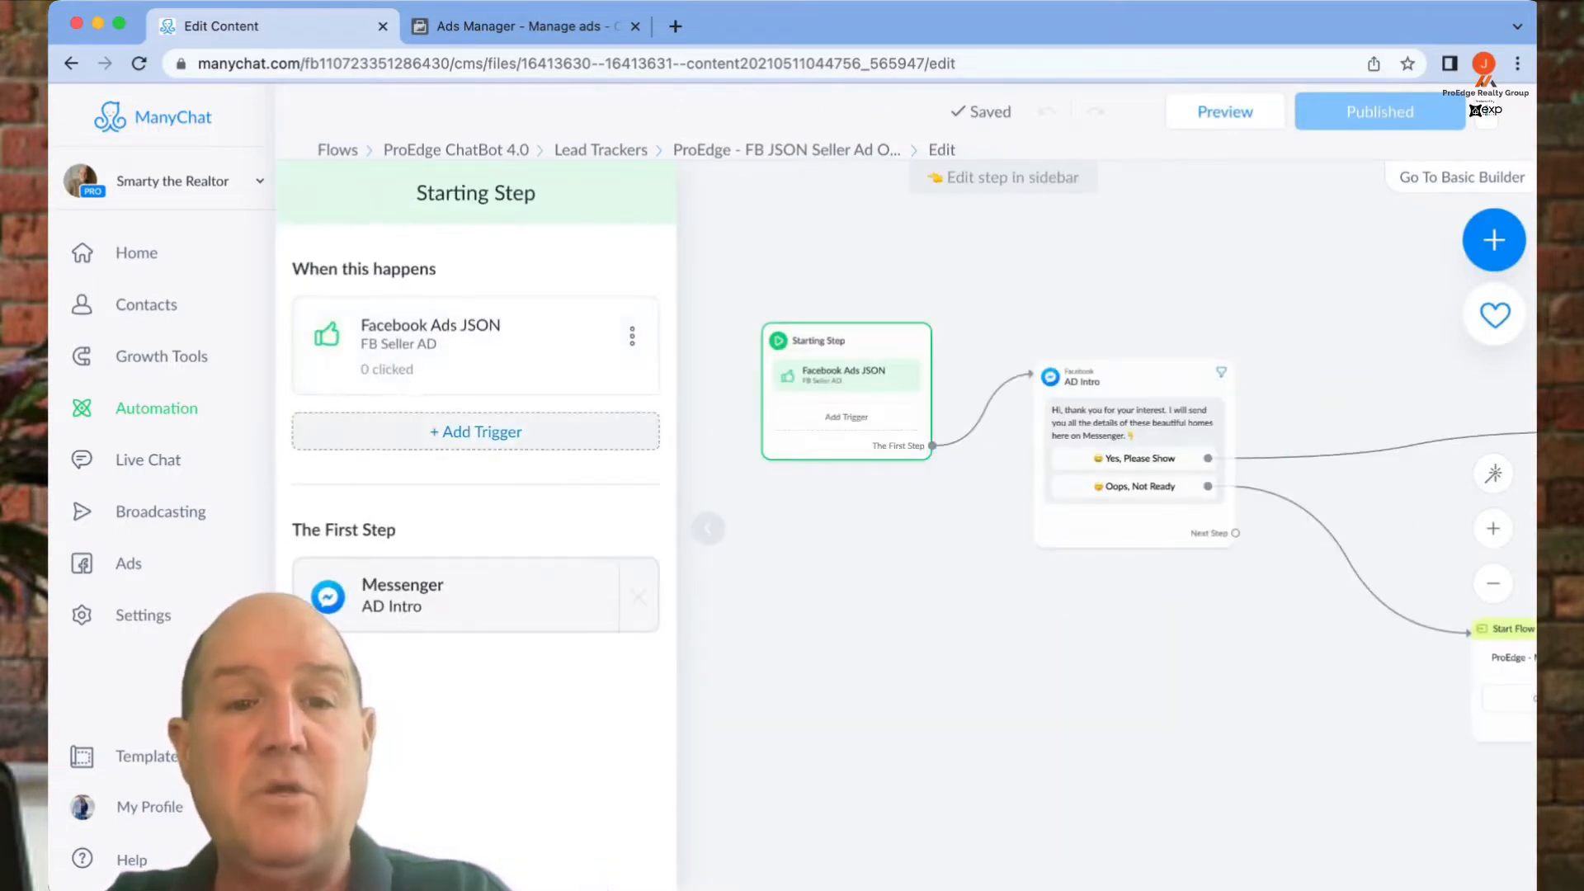
left_click(476, 431)
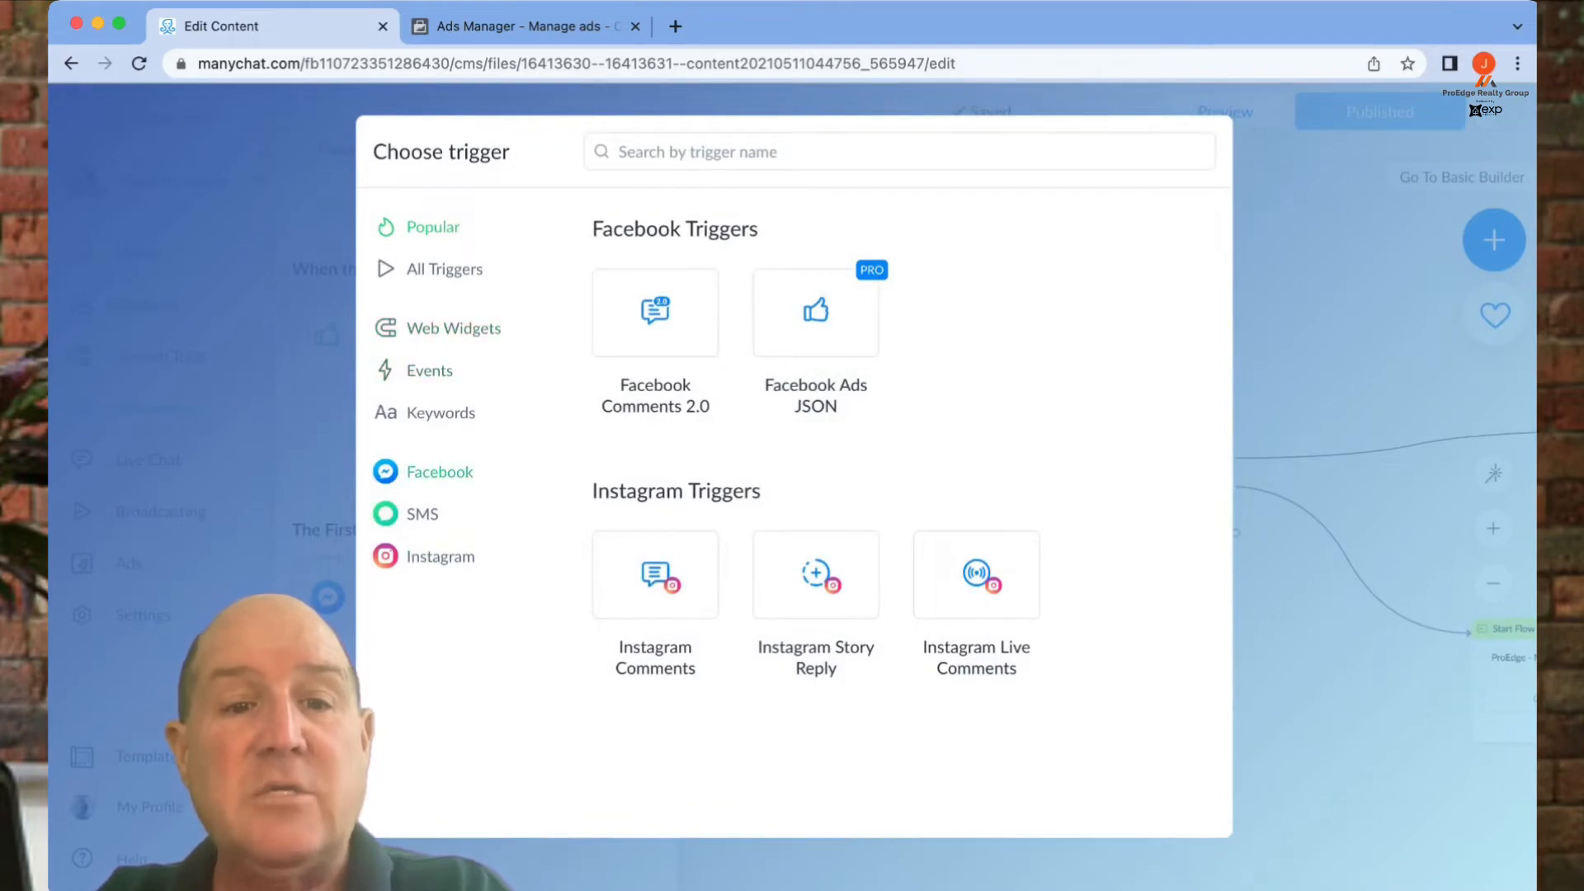
left_click(439, 473)
scroll(655, 569, "down", 7)
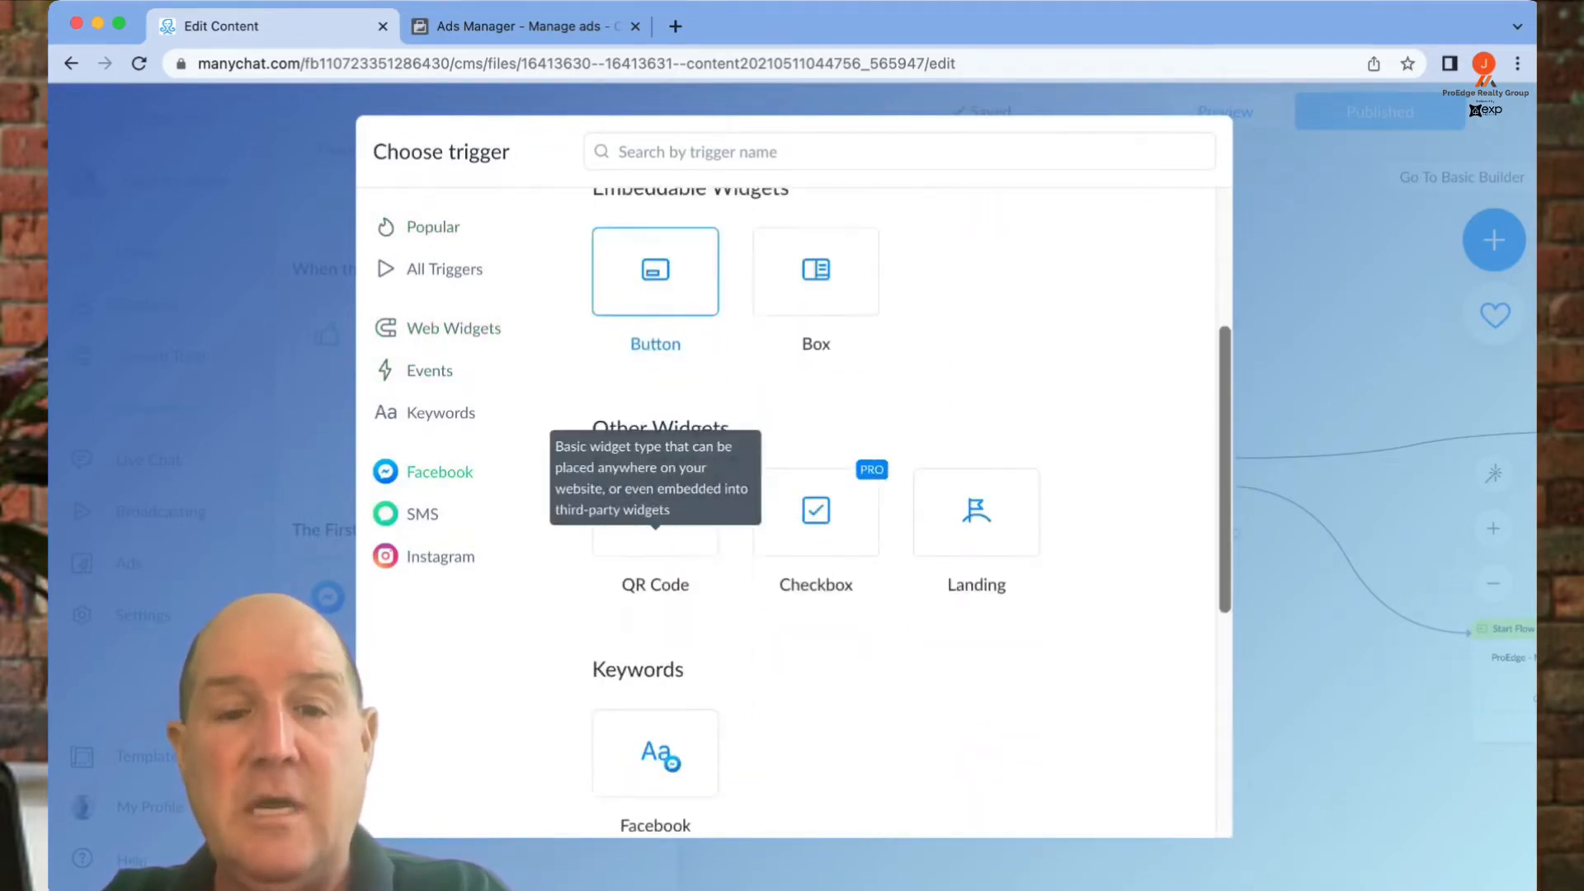
scroll(656, 511, "down", 3)
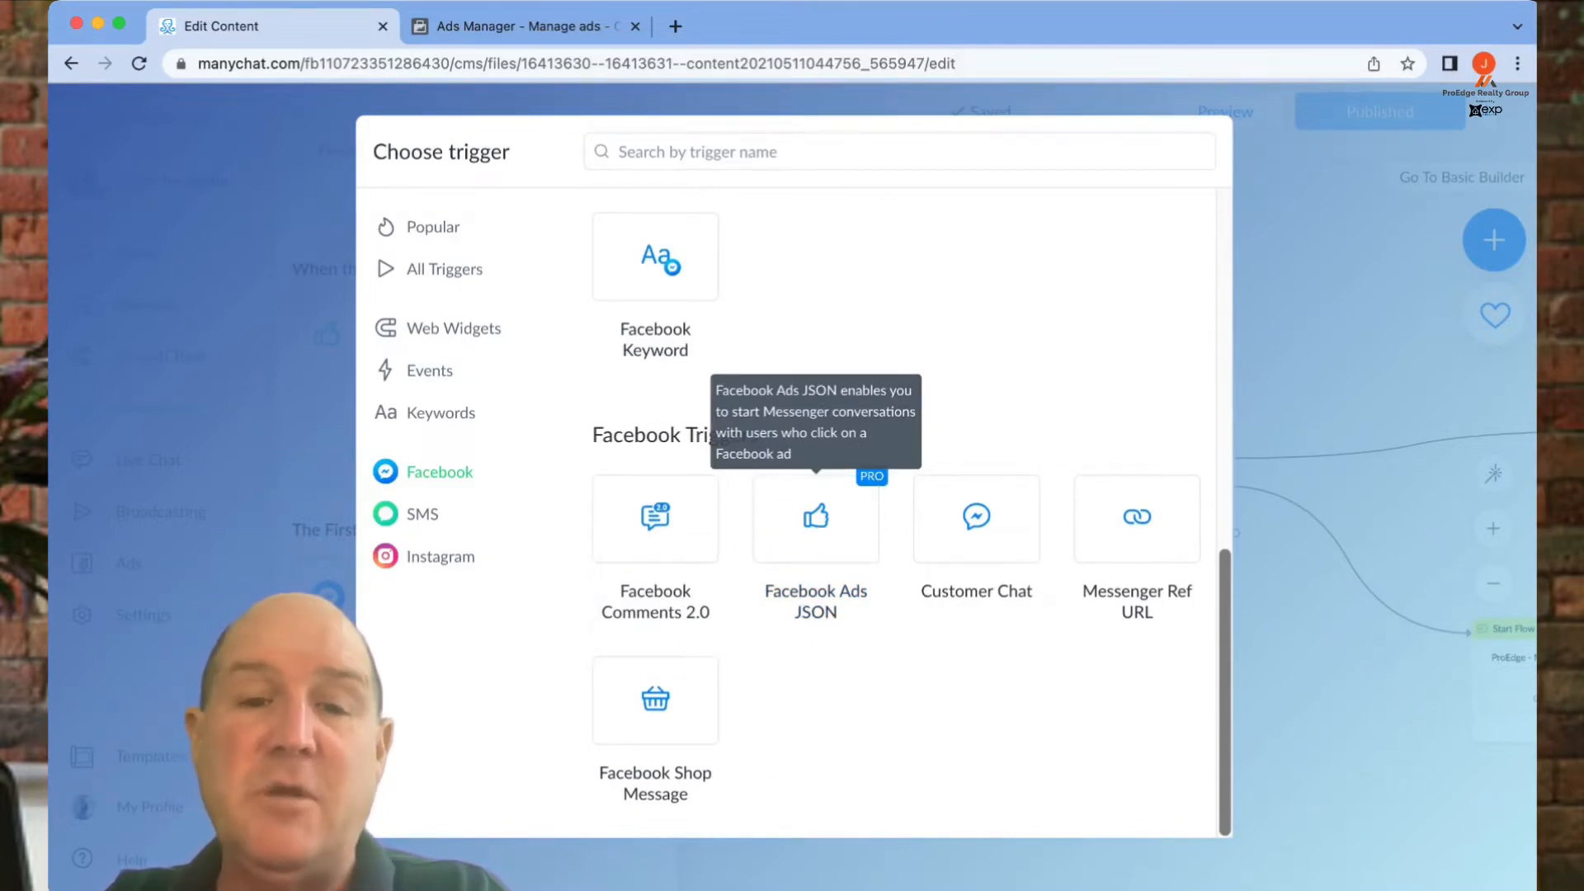
scroll(816, 518, "up", 6)
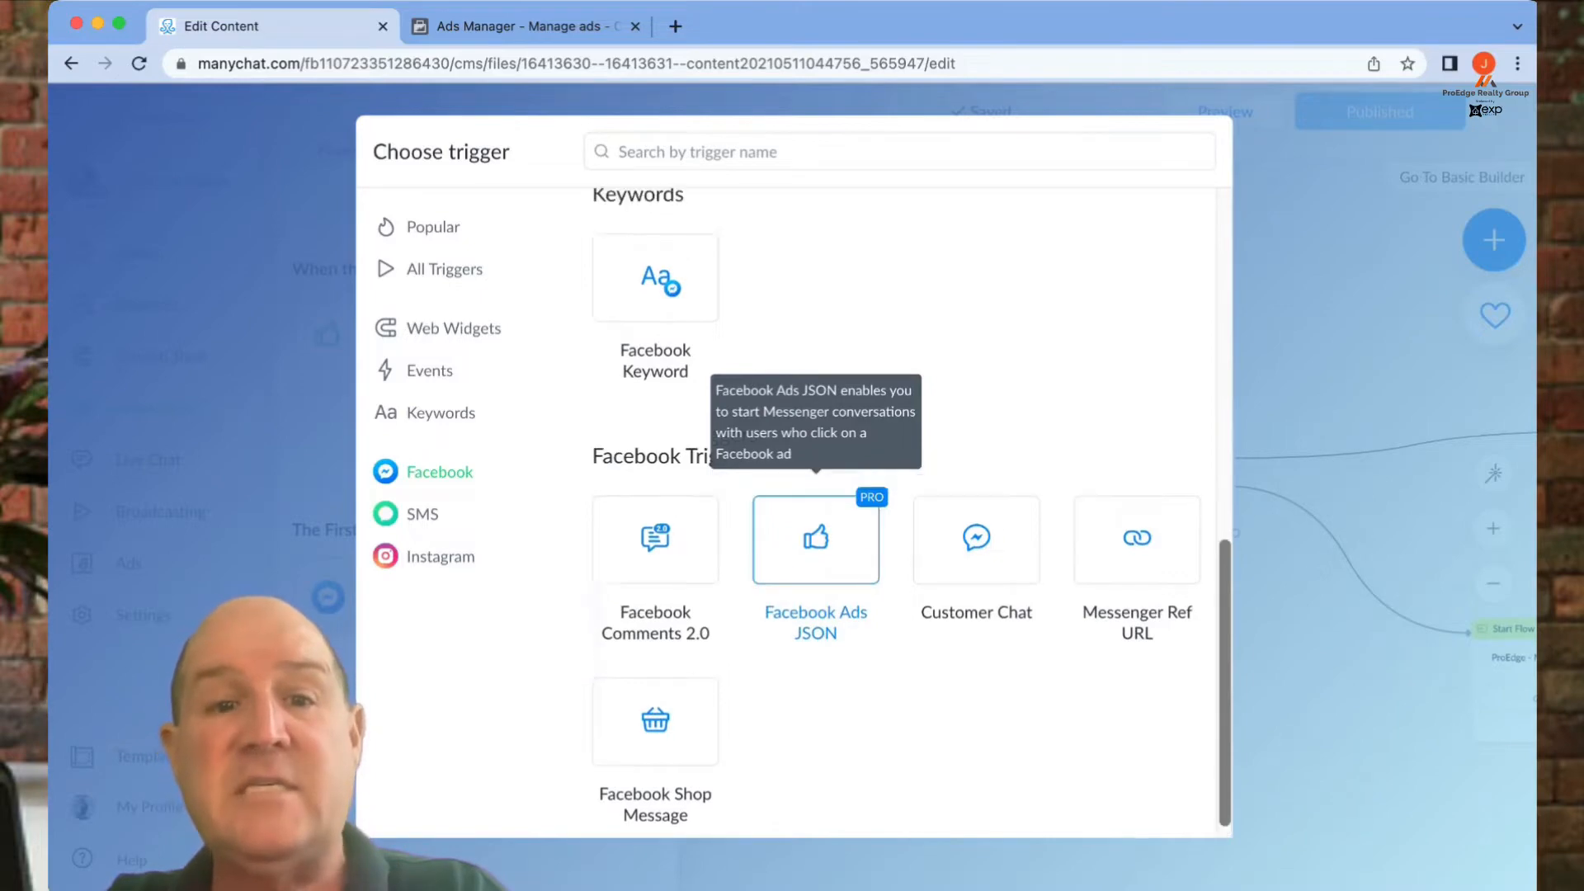
scroll(900, 511, "up", 4)
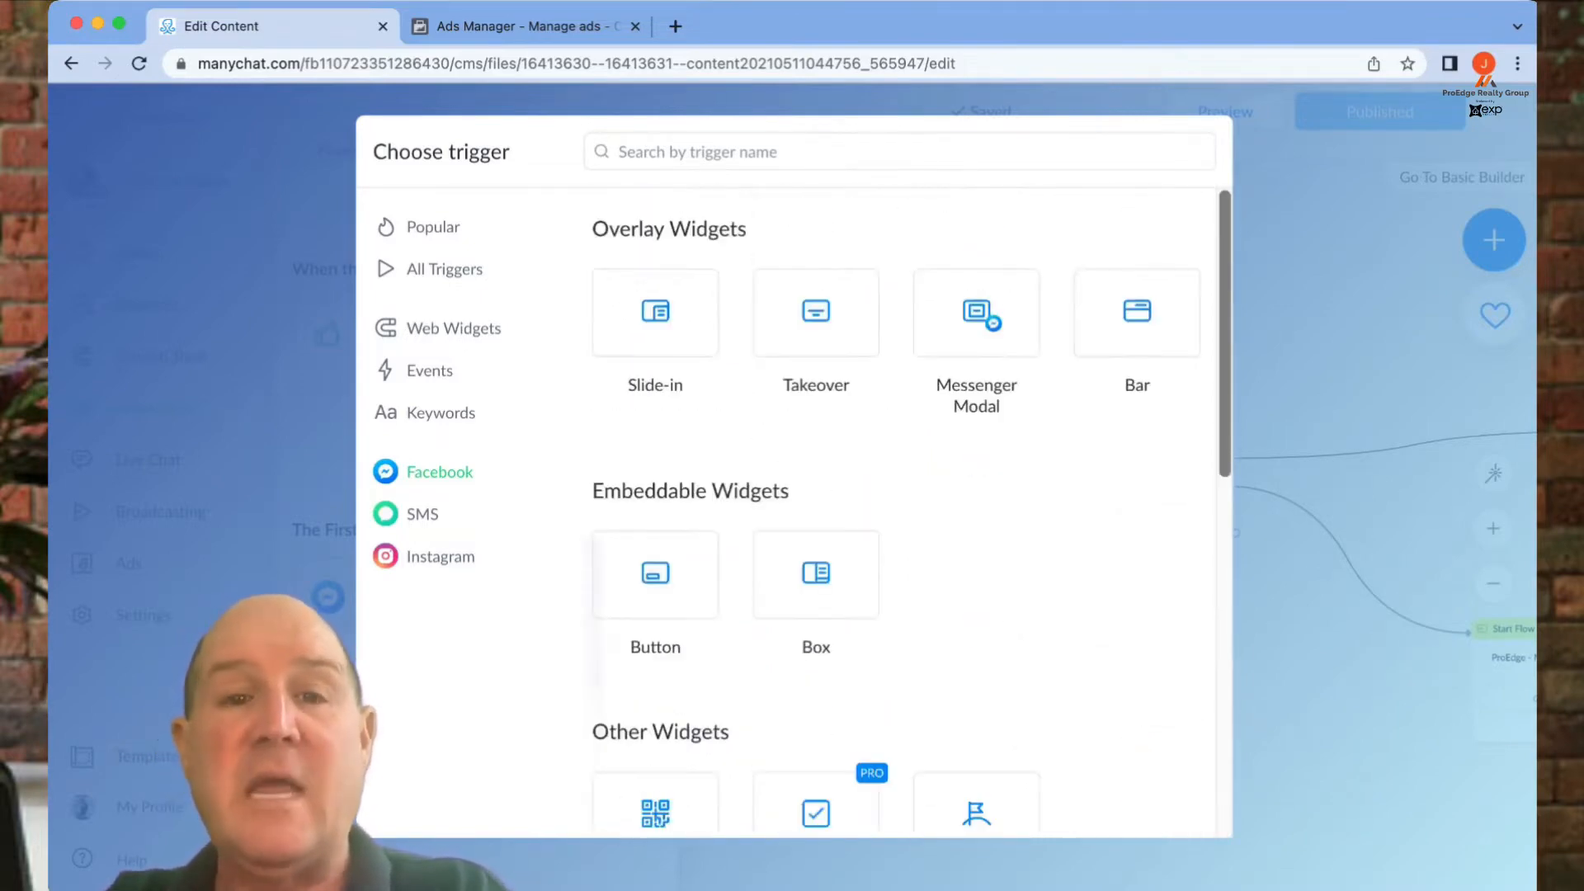
key("Escape")
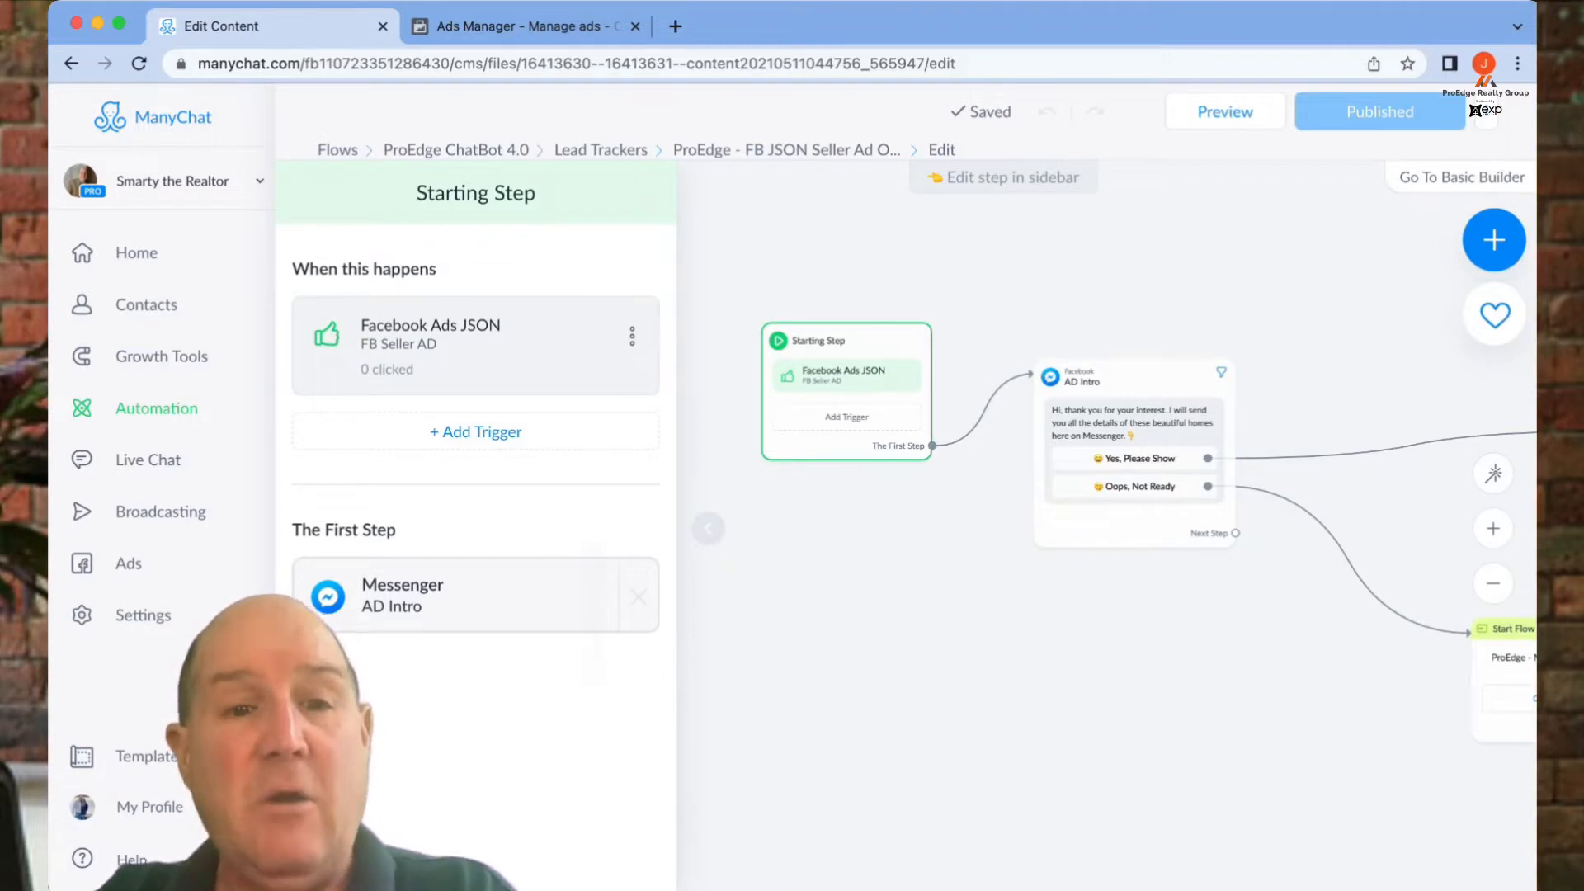
left_click(446, 342)
- Copy the FB Seller AD trigger's Facebook Ads JSON code, then switch to the Ads Manager tab
scroll(487, 536, "down", 5)
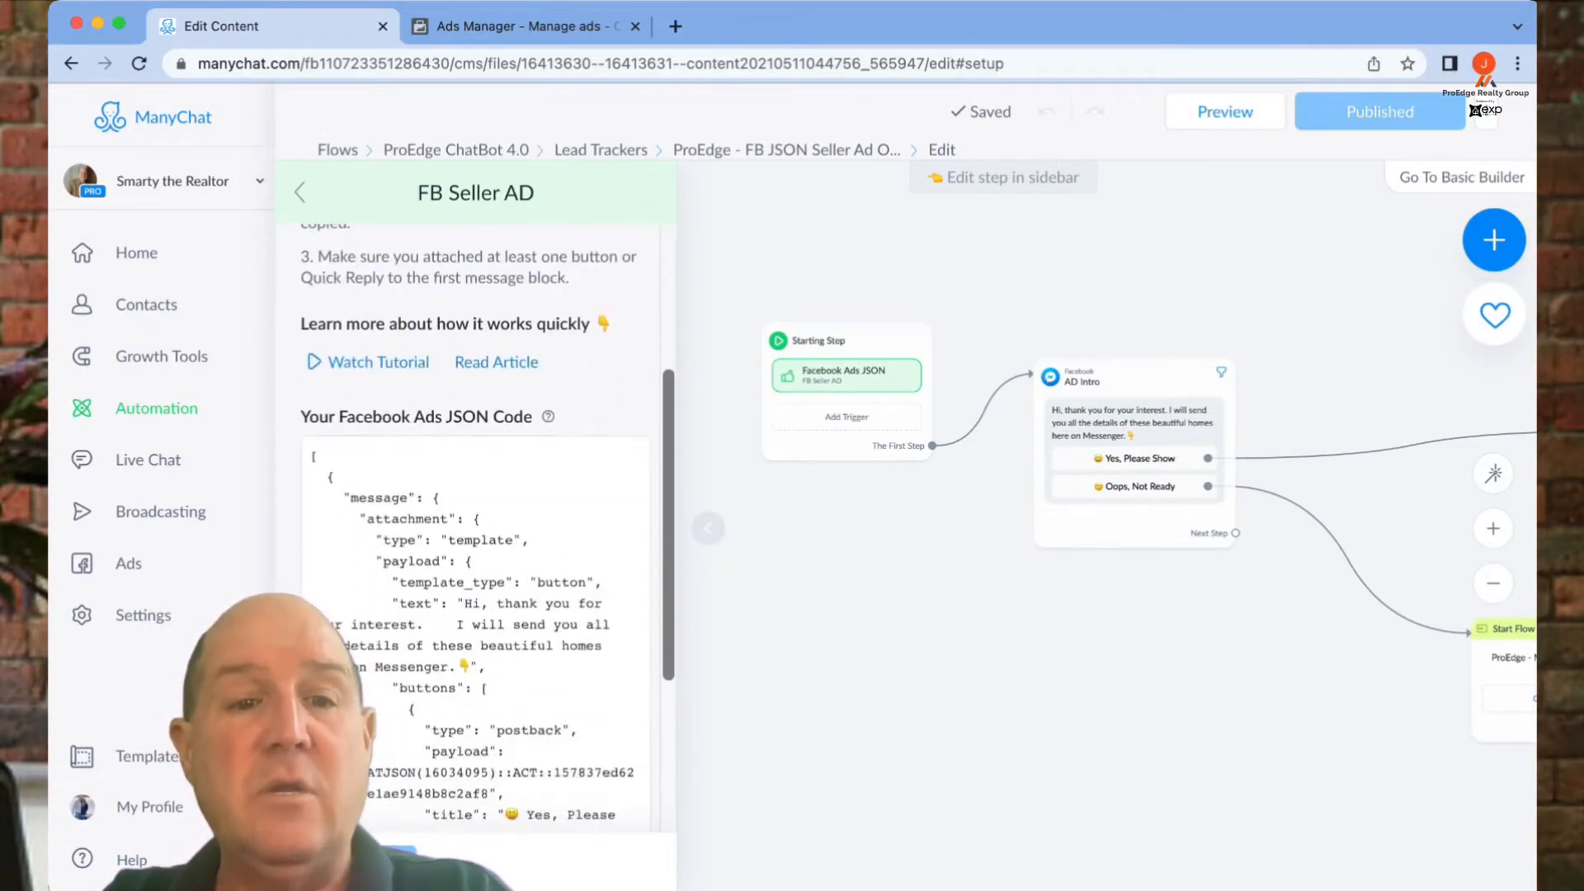
scroll(487, 537, "down", 4)
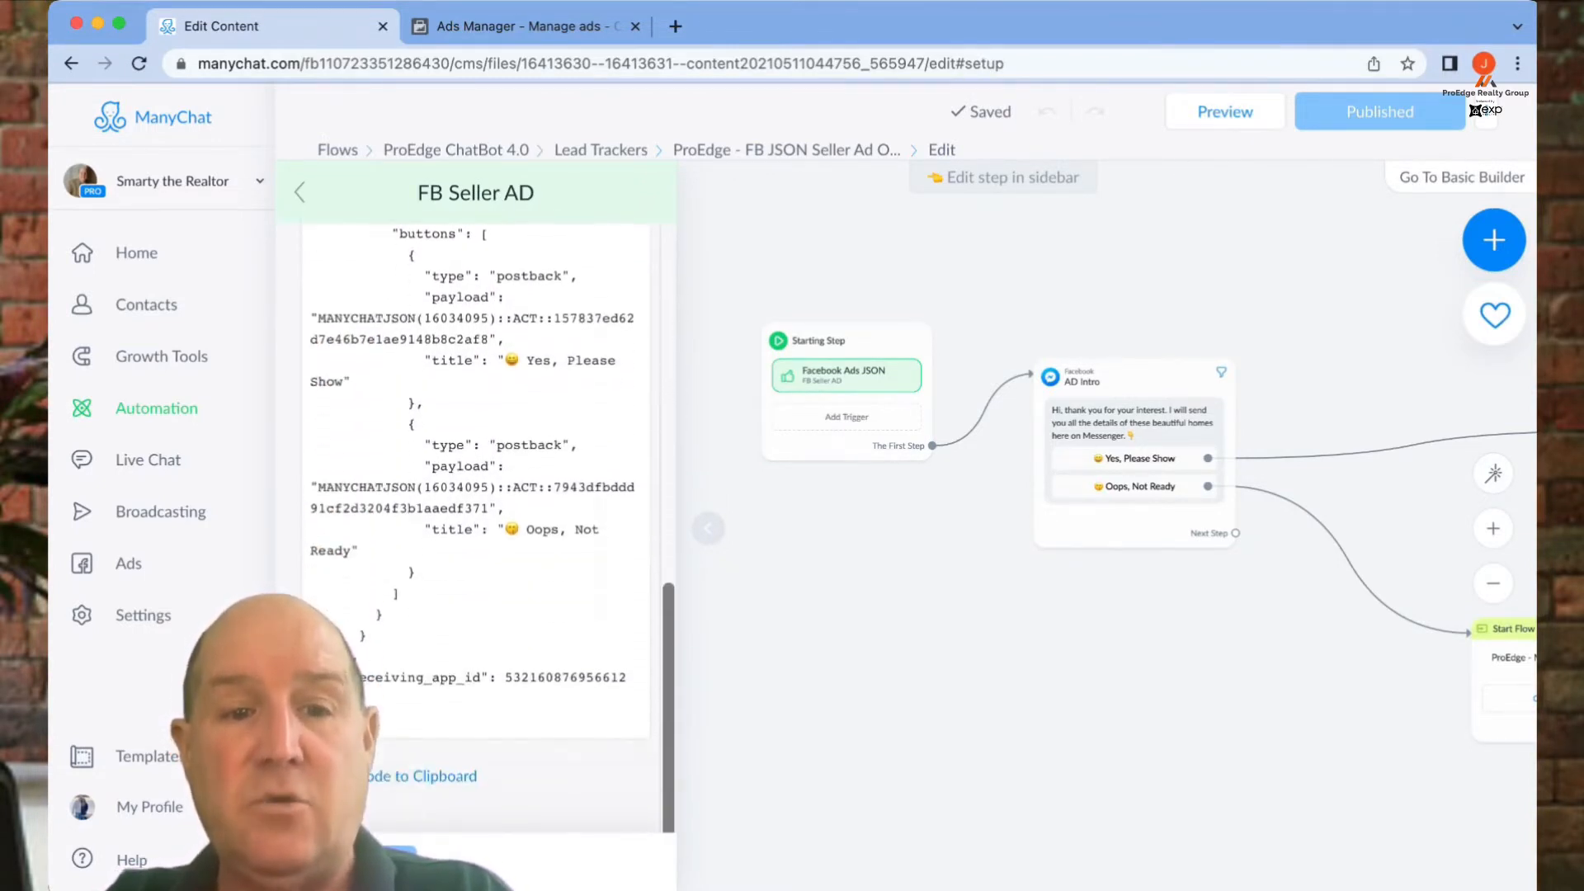
scroll(487, 536, "up", 5)
scroll(487, 536, "up", 2)
scroll(487, 536, "down", 5)
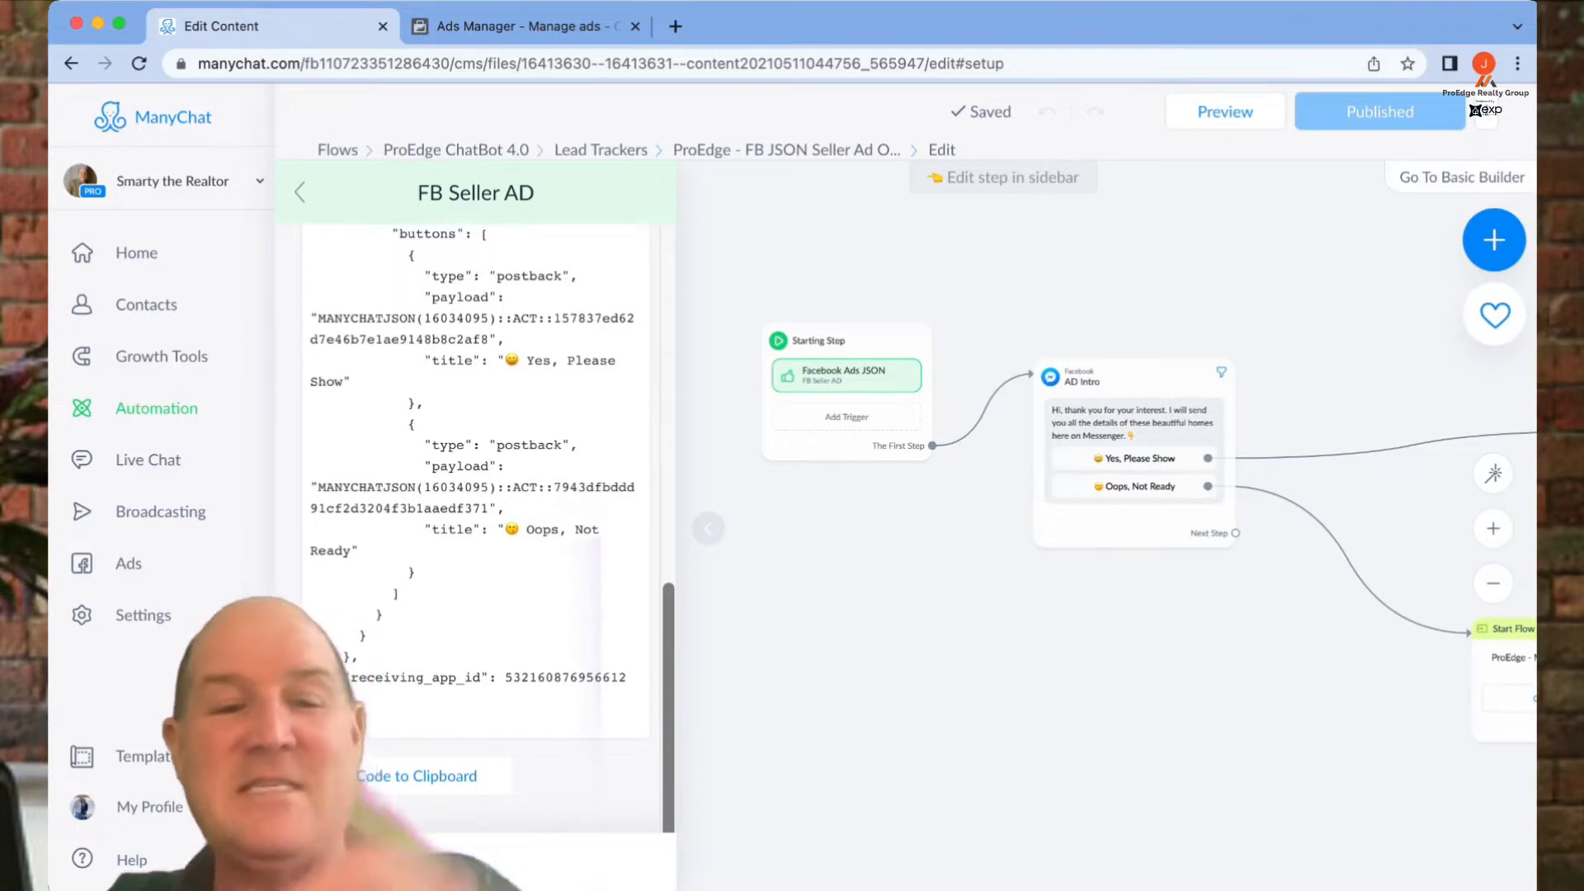
left_click(407, 775)
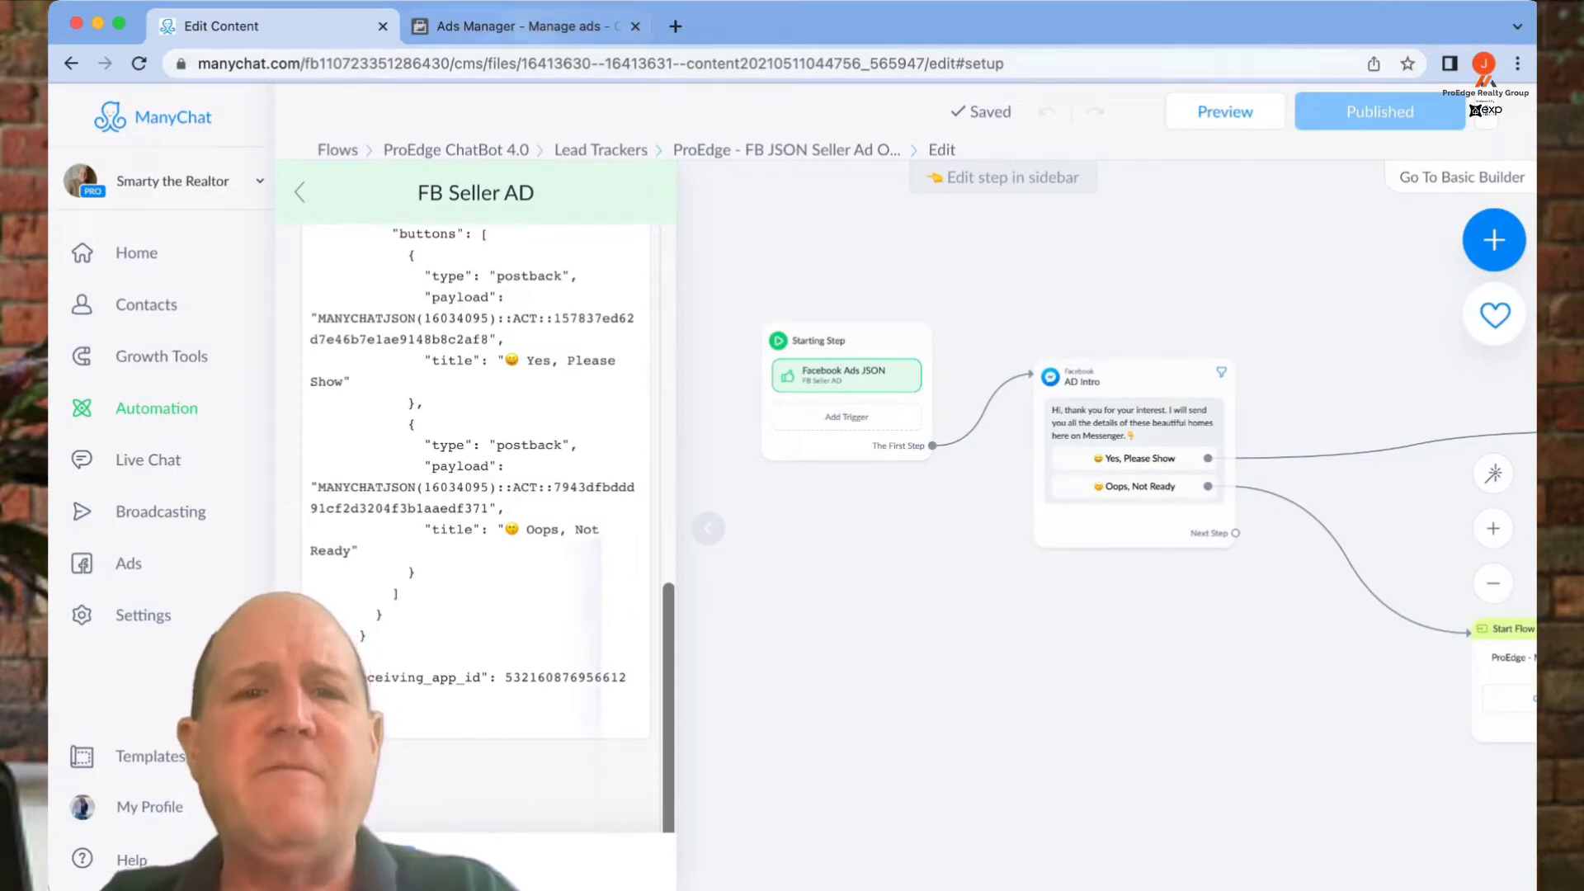
left_click(527, 27)
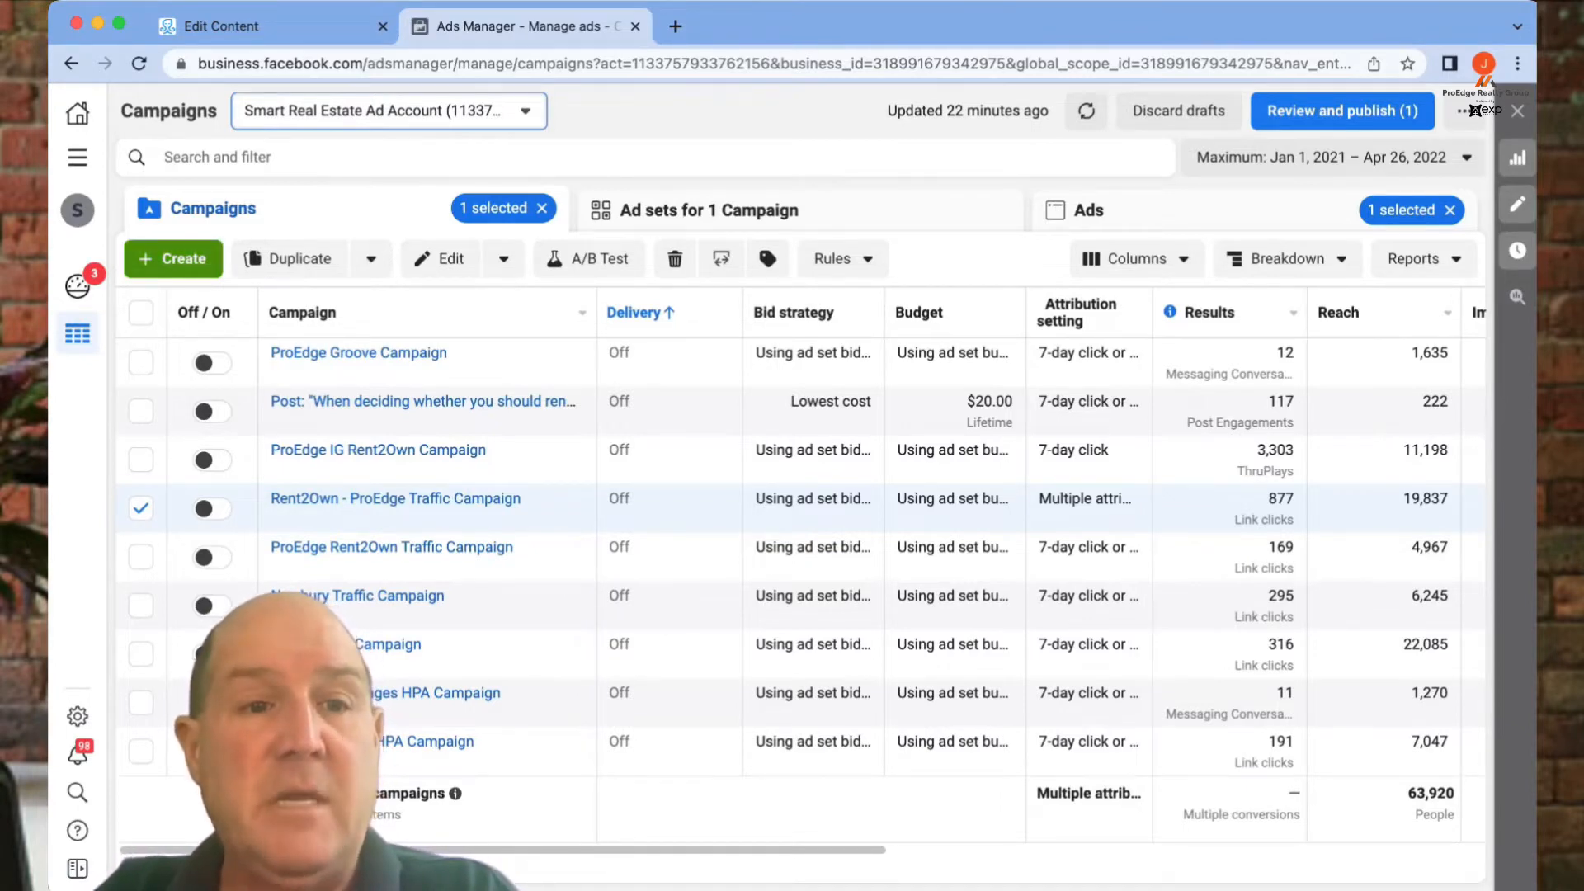
- Start a new campaign with + Create and check the Messages objective's info
left_click(173, 258)
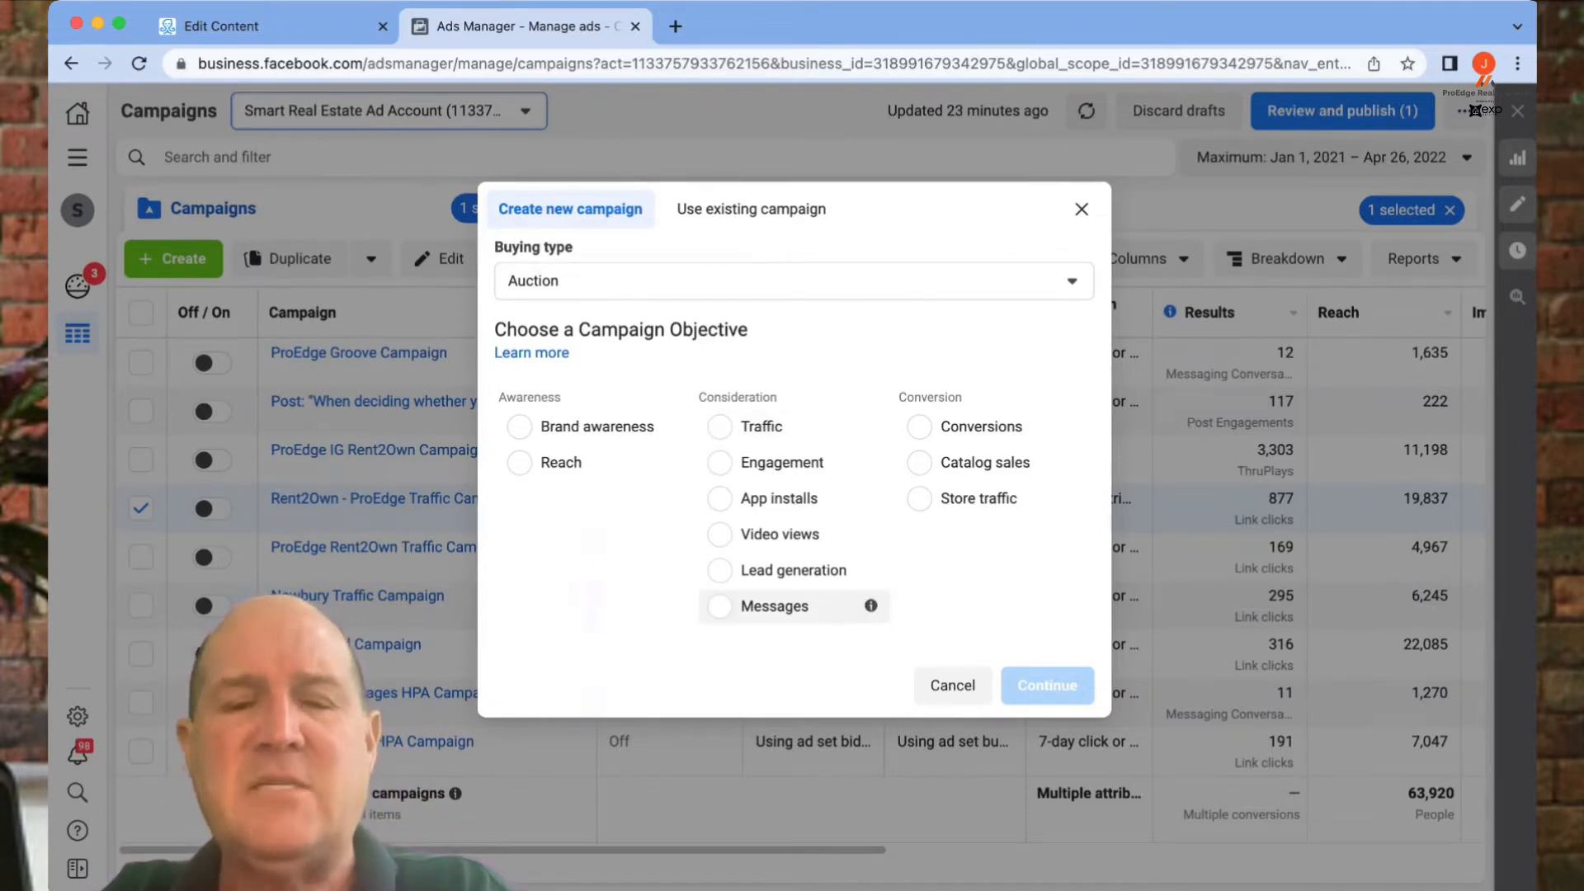
mouse_move(870, 606)
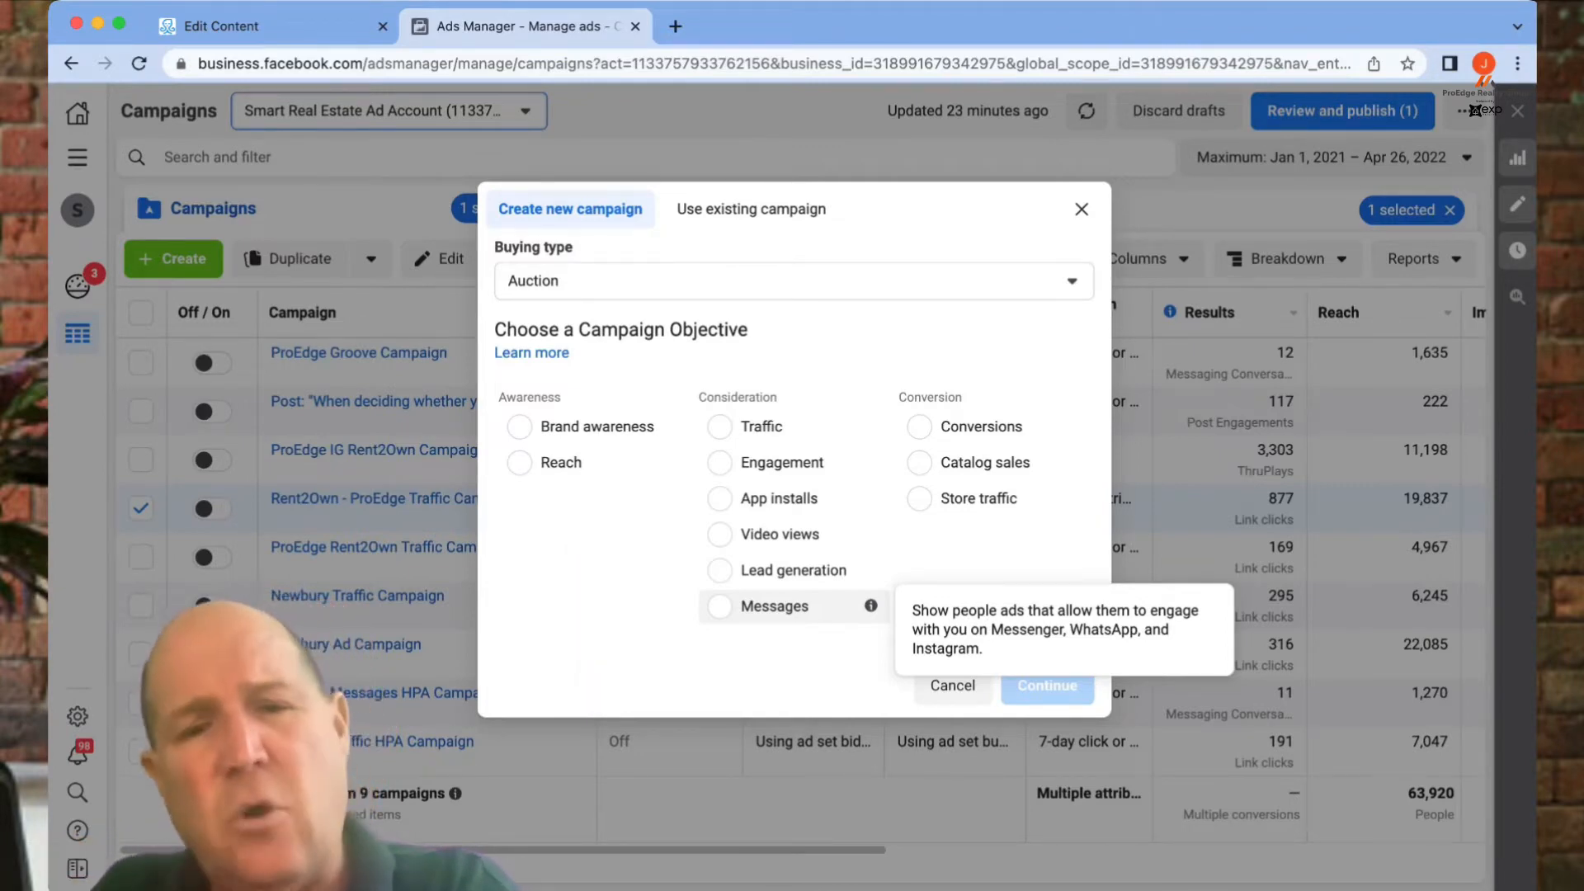
- Choose the Messages objective and name the campaign My Seller
left_click(720, 606)
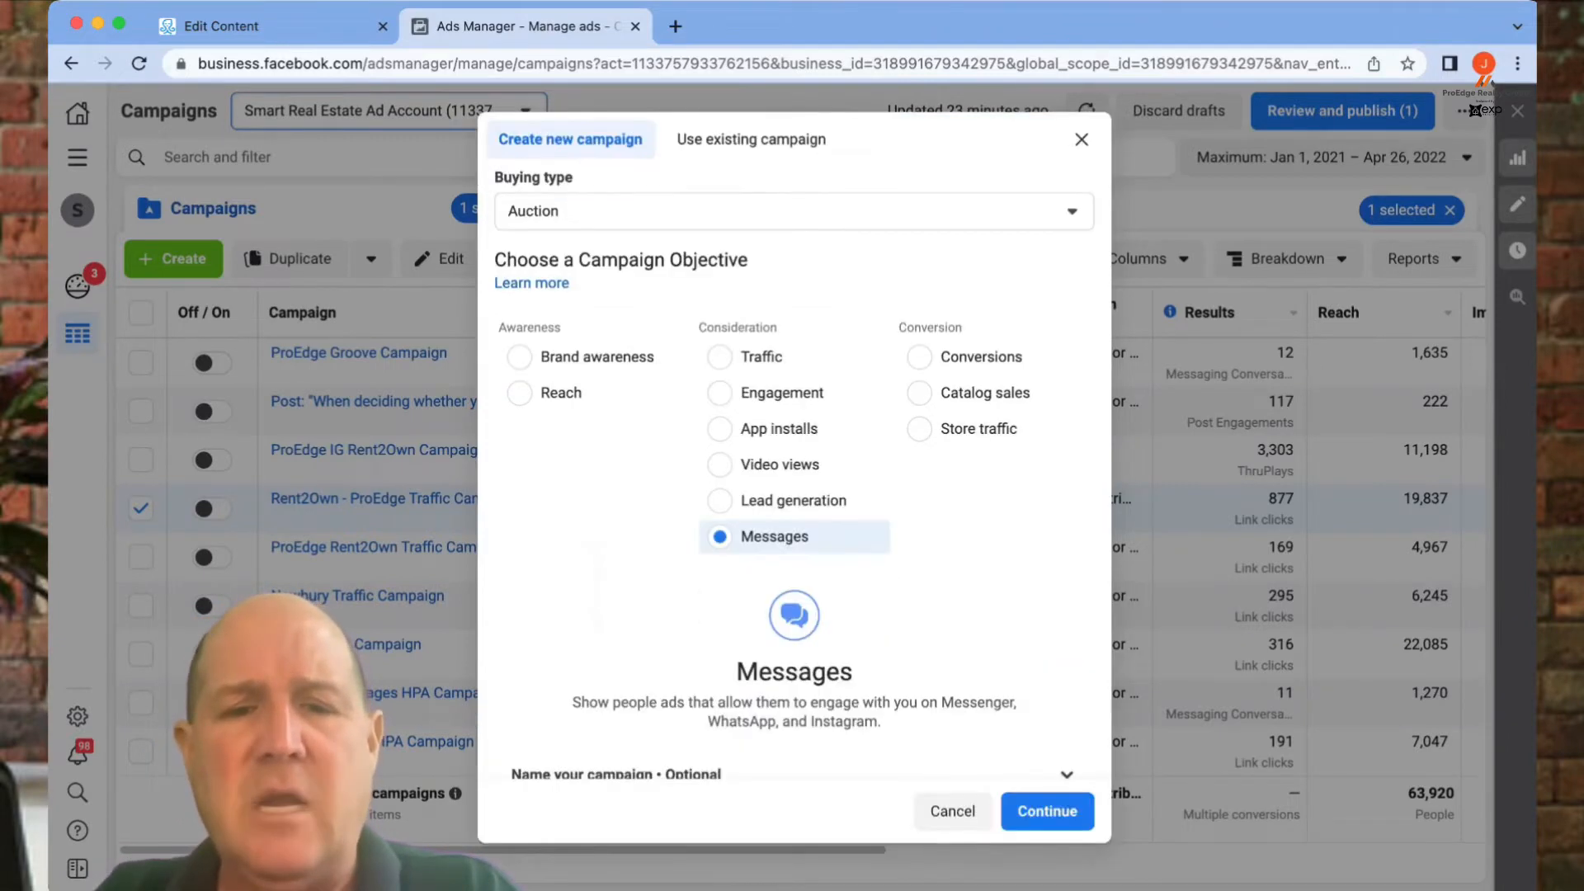
scroll(793, 578, "down", 1)
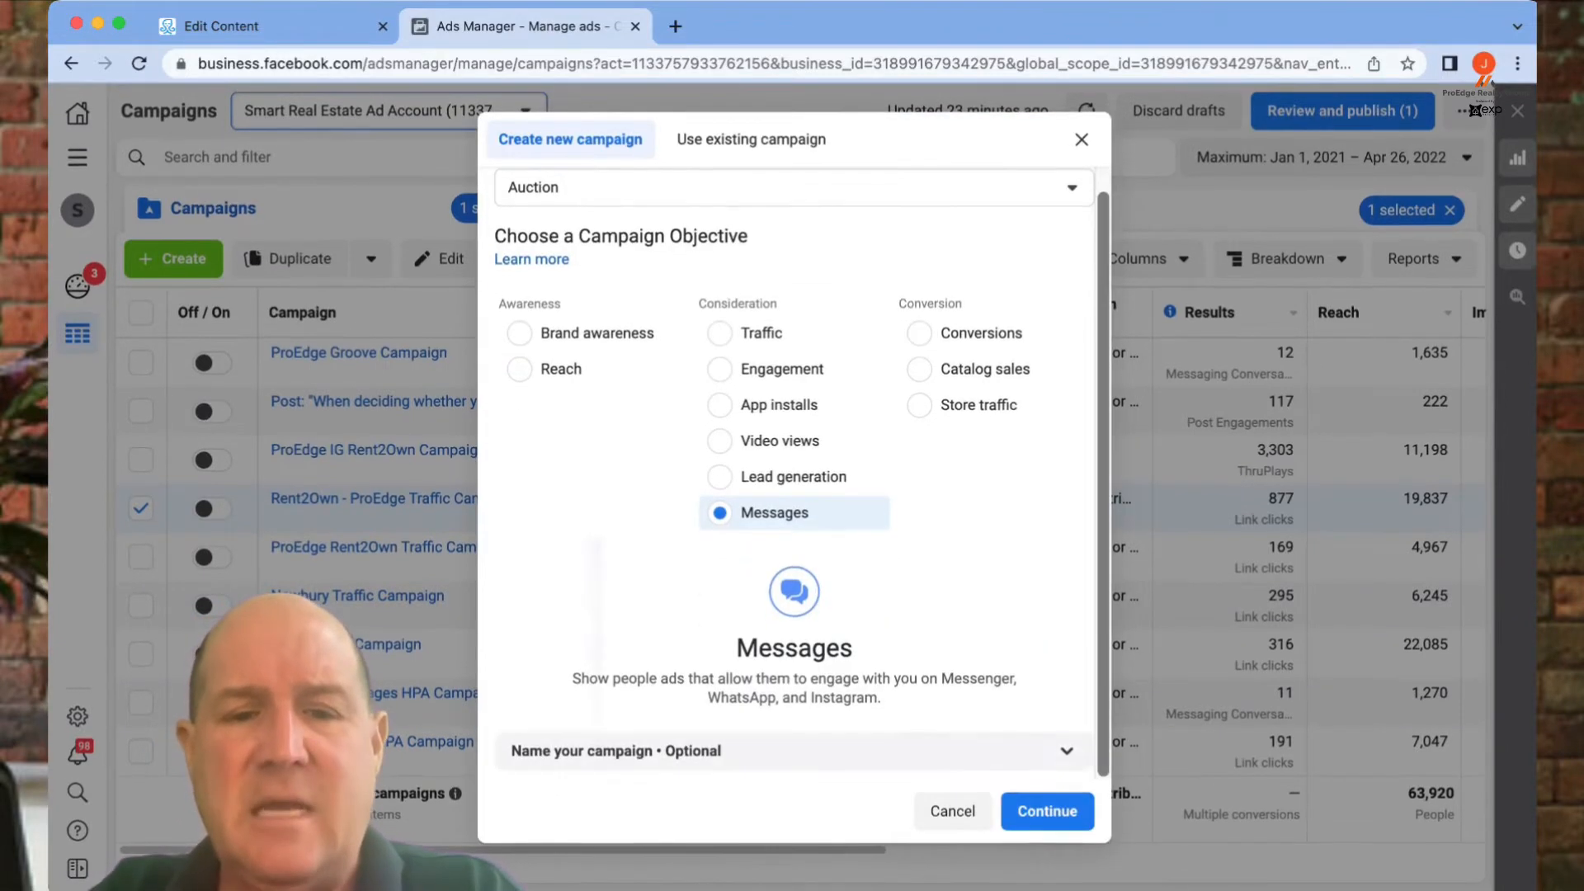
left_click(1066, 750)
scroll(793, 660, "down", 3)
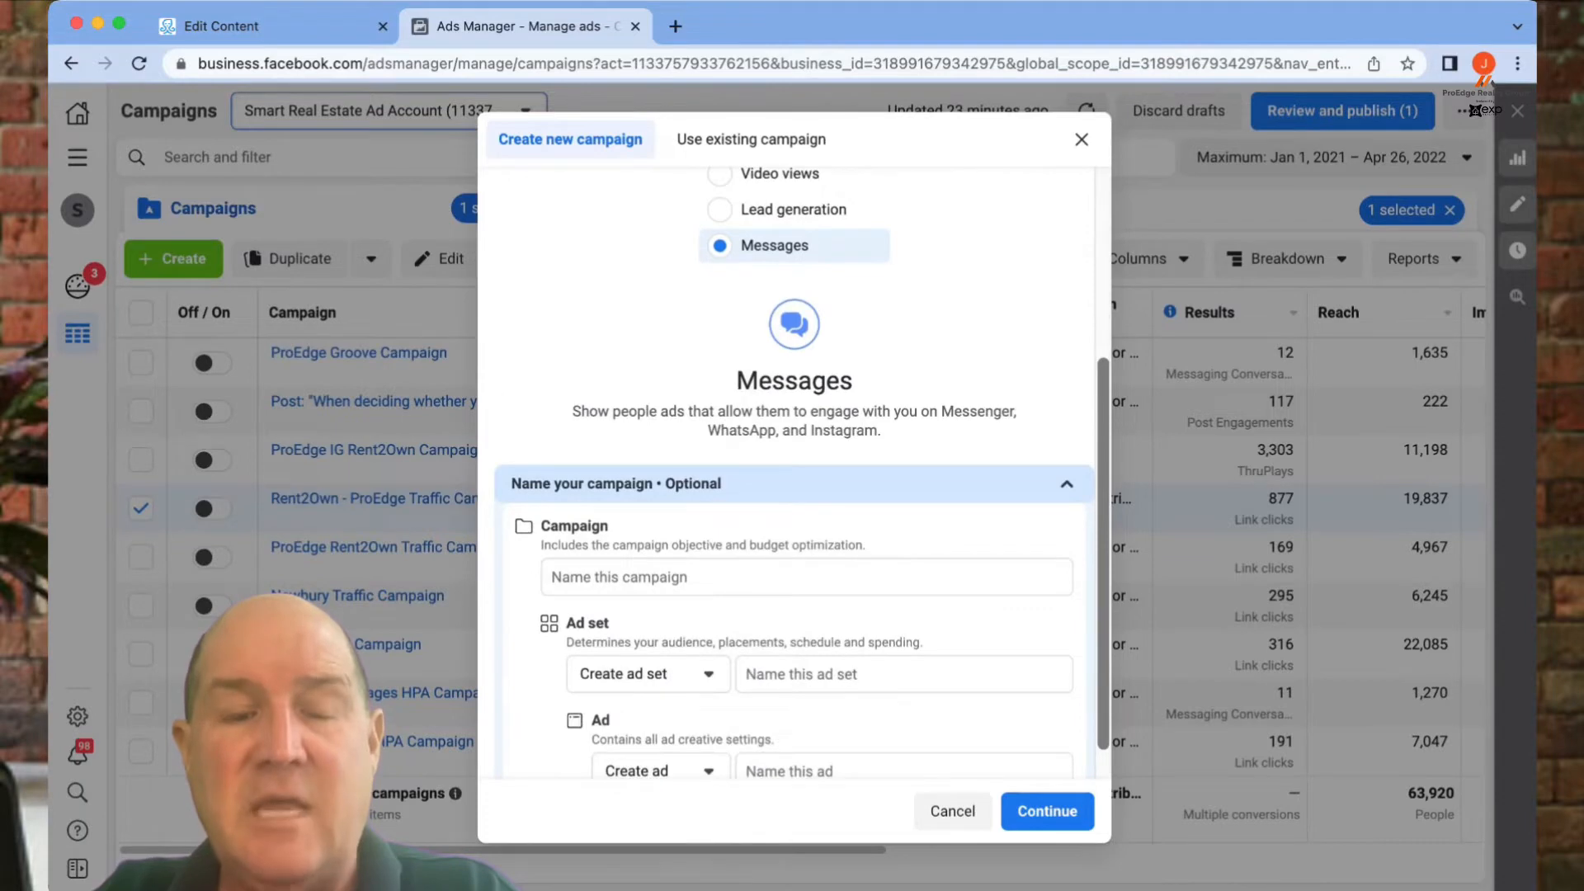
left_click(807, 577)
type("My")
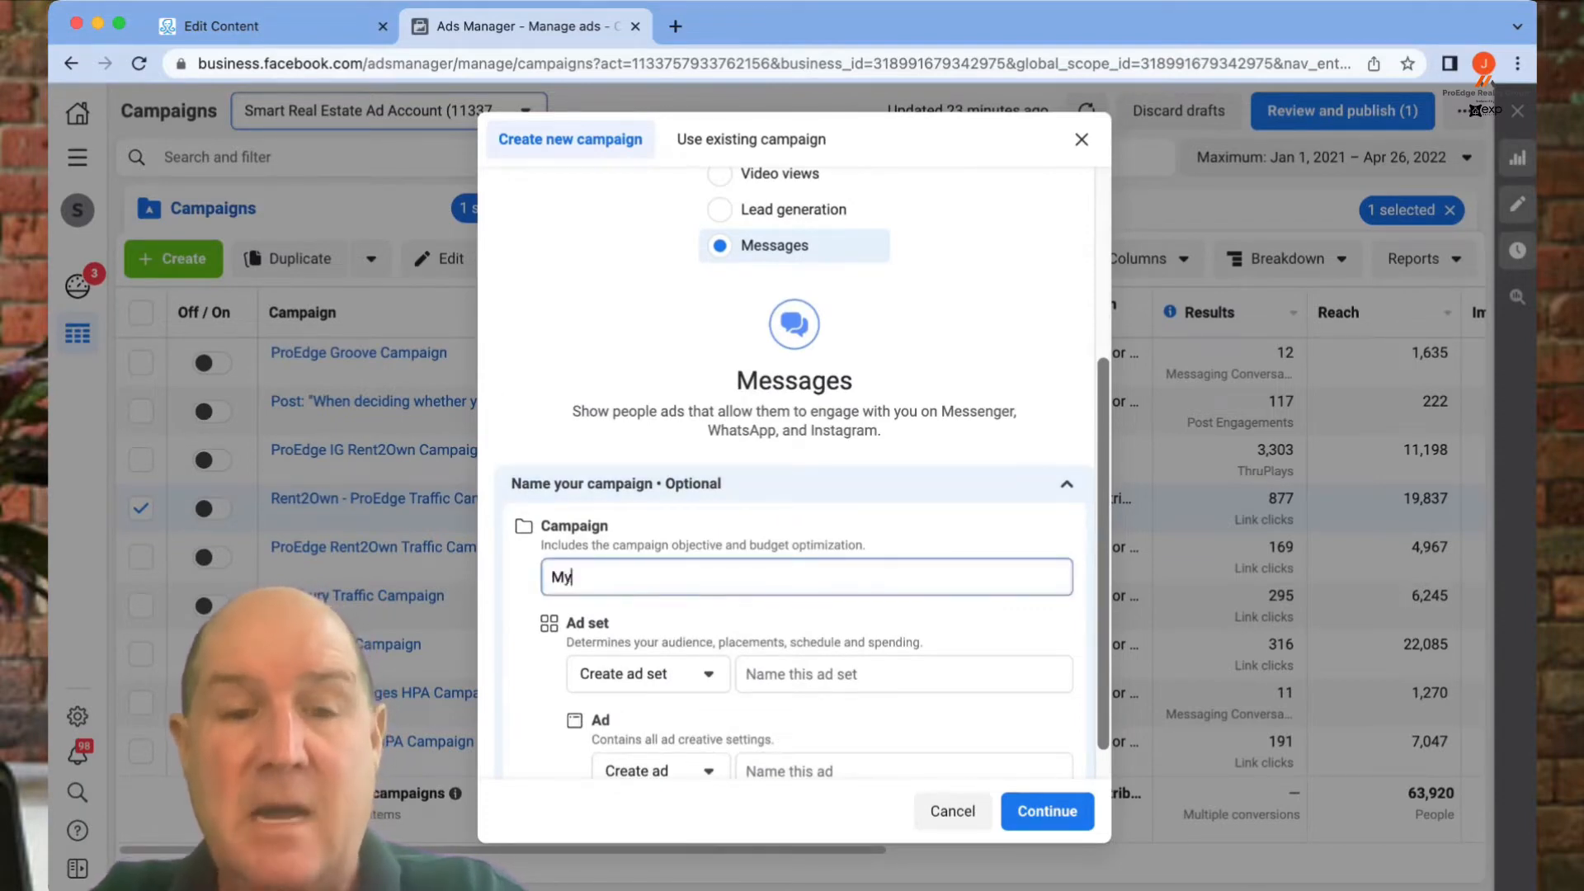
type(" Sellet")
key("BackSpace")
type("r")
key("BackSpace")
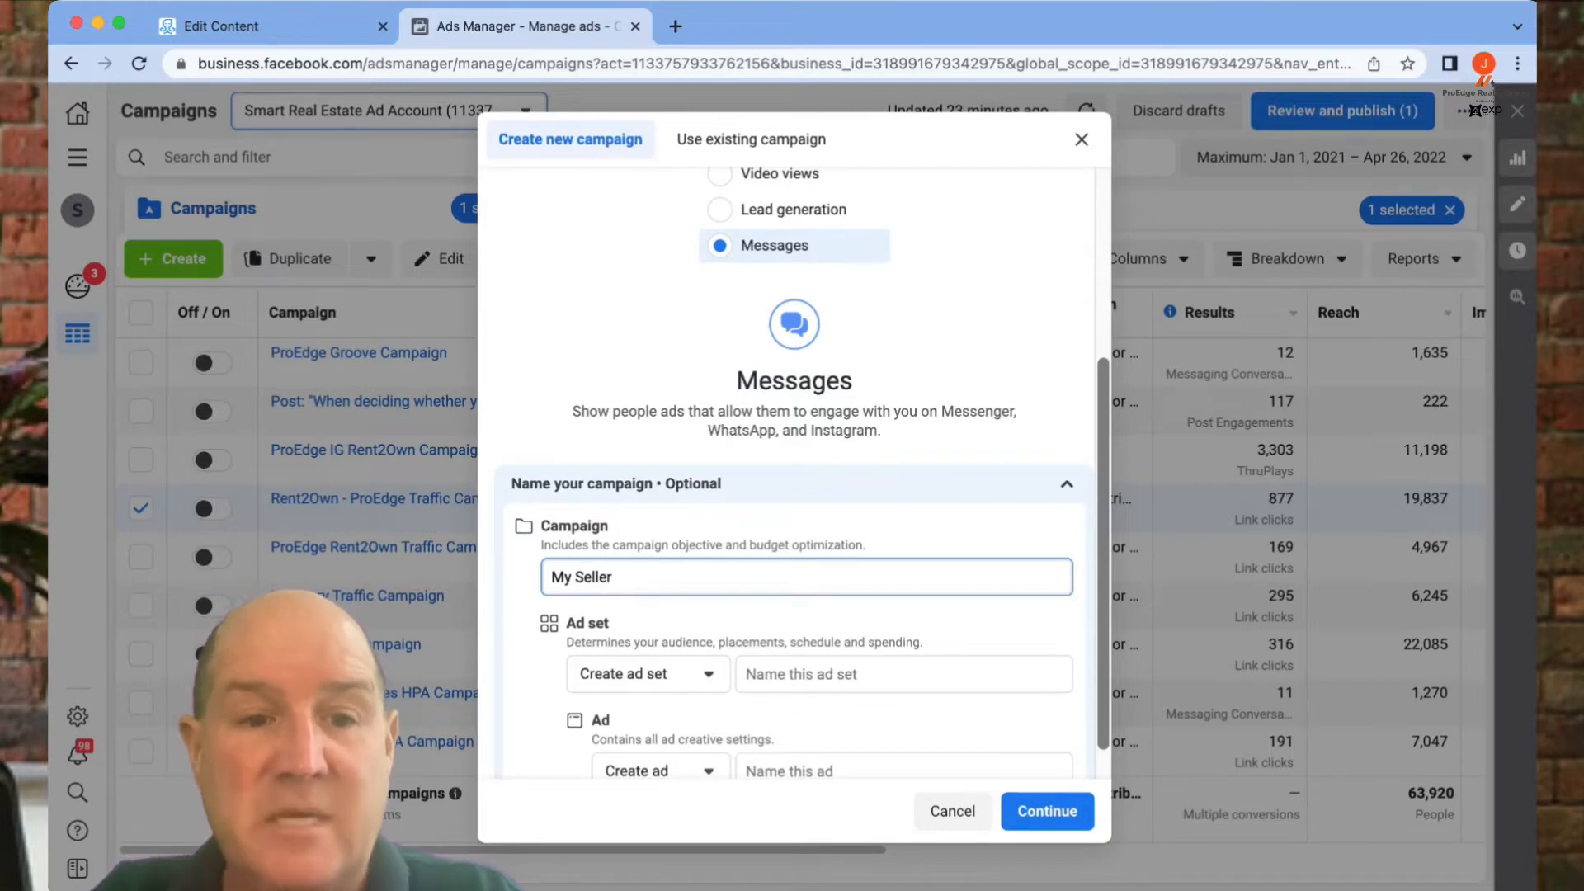
left_click(800, 674)
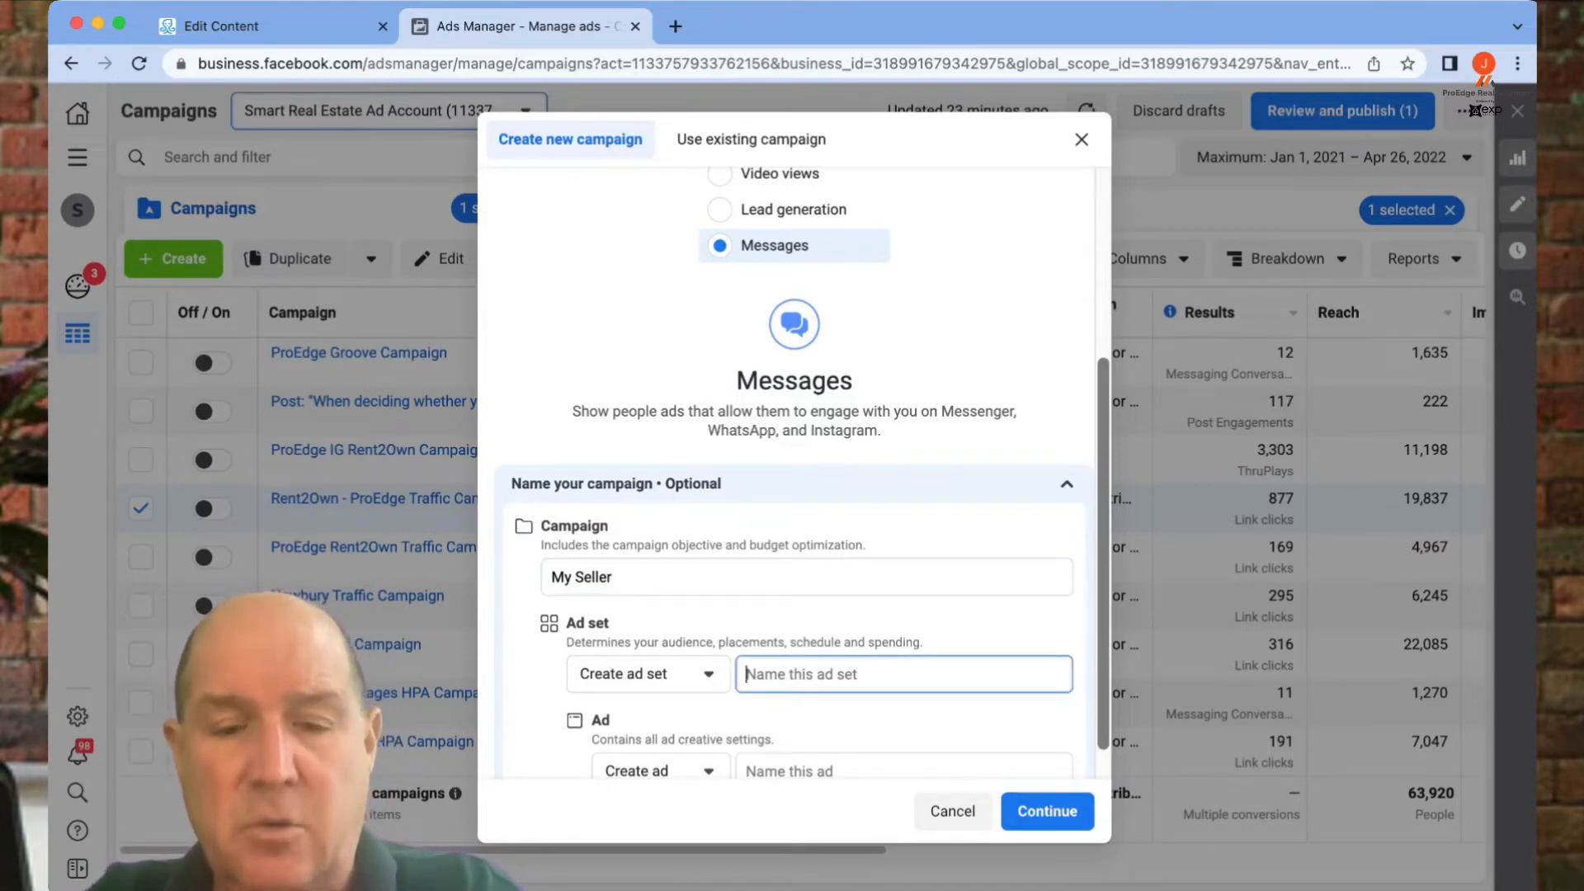
type("Ambler")
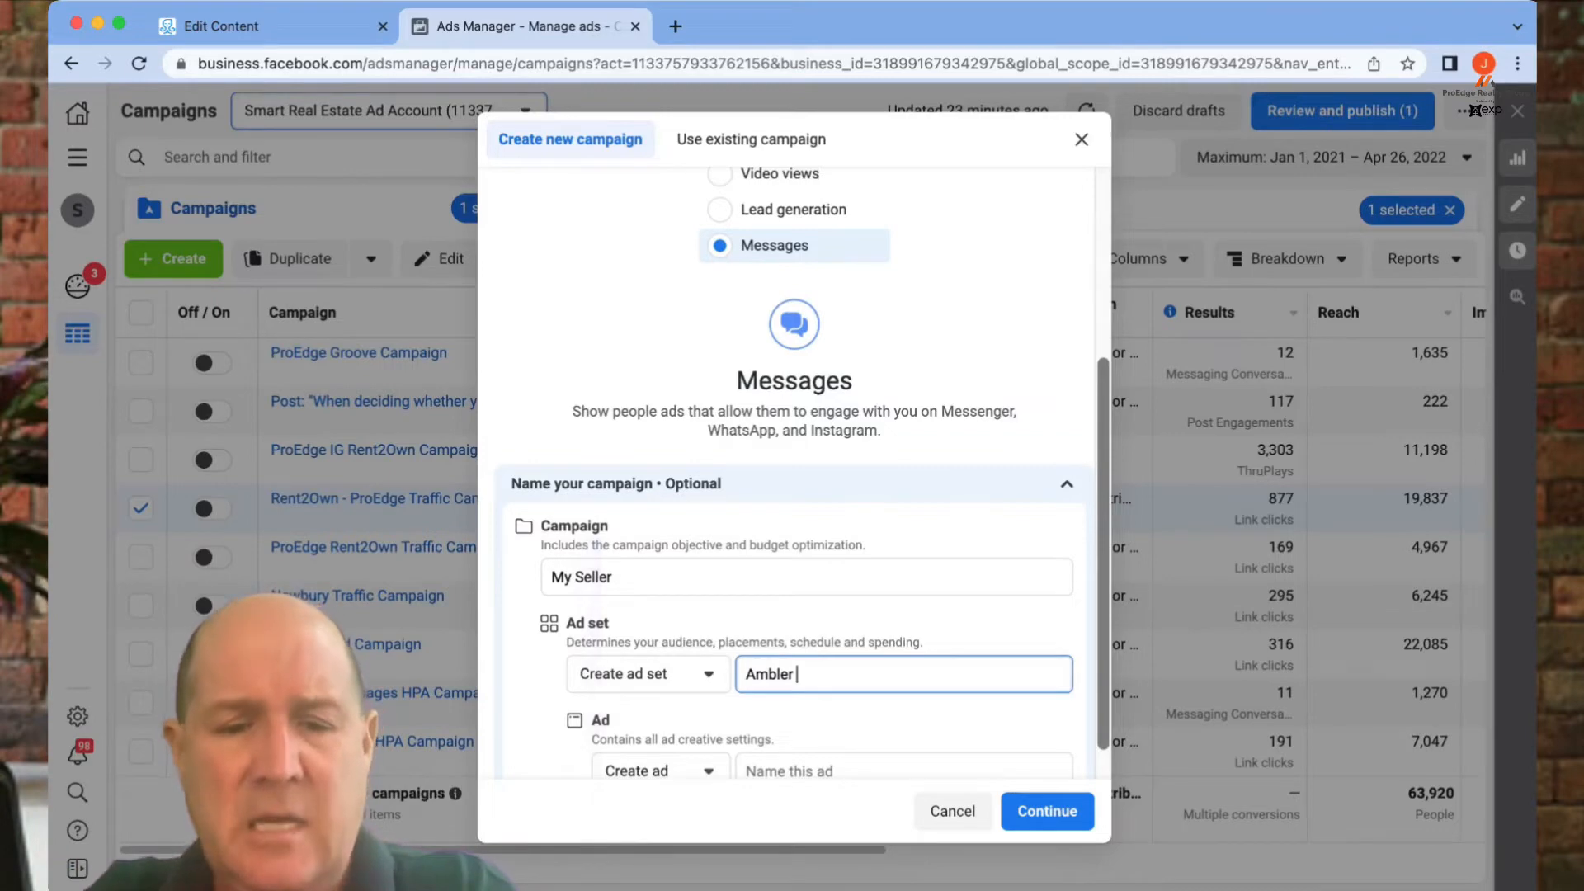
type("Buyers")
scroll(795, 473, "down", 1)
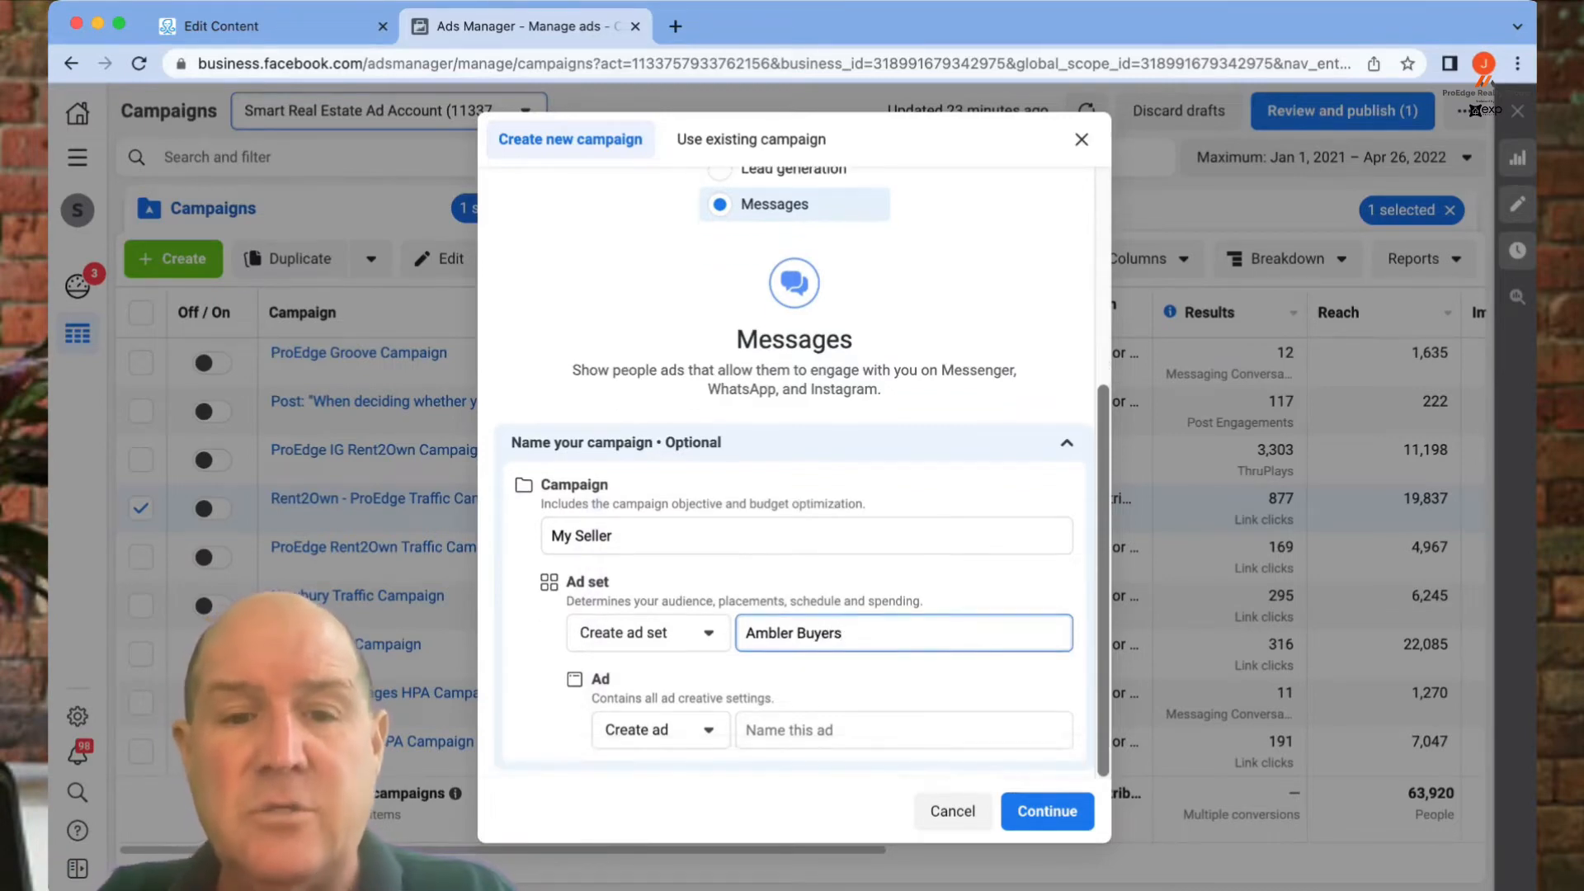
key("Tab")
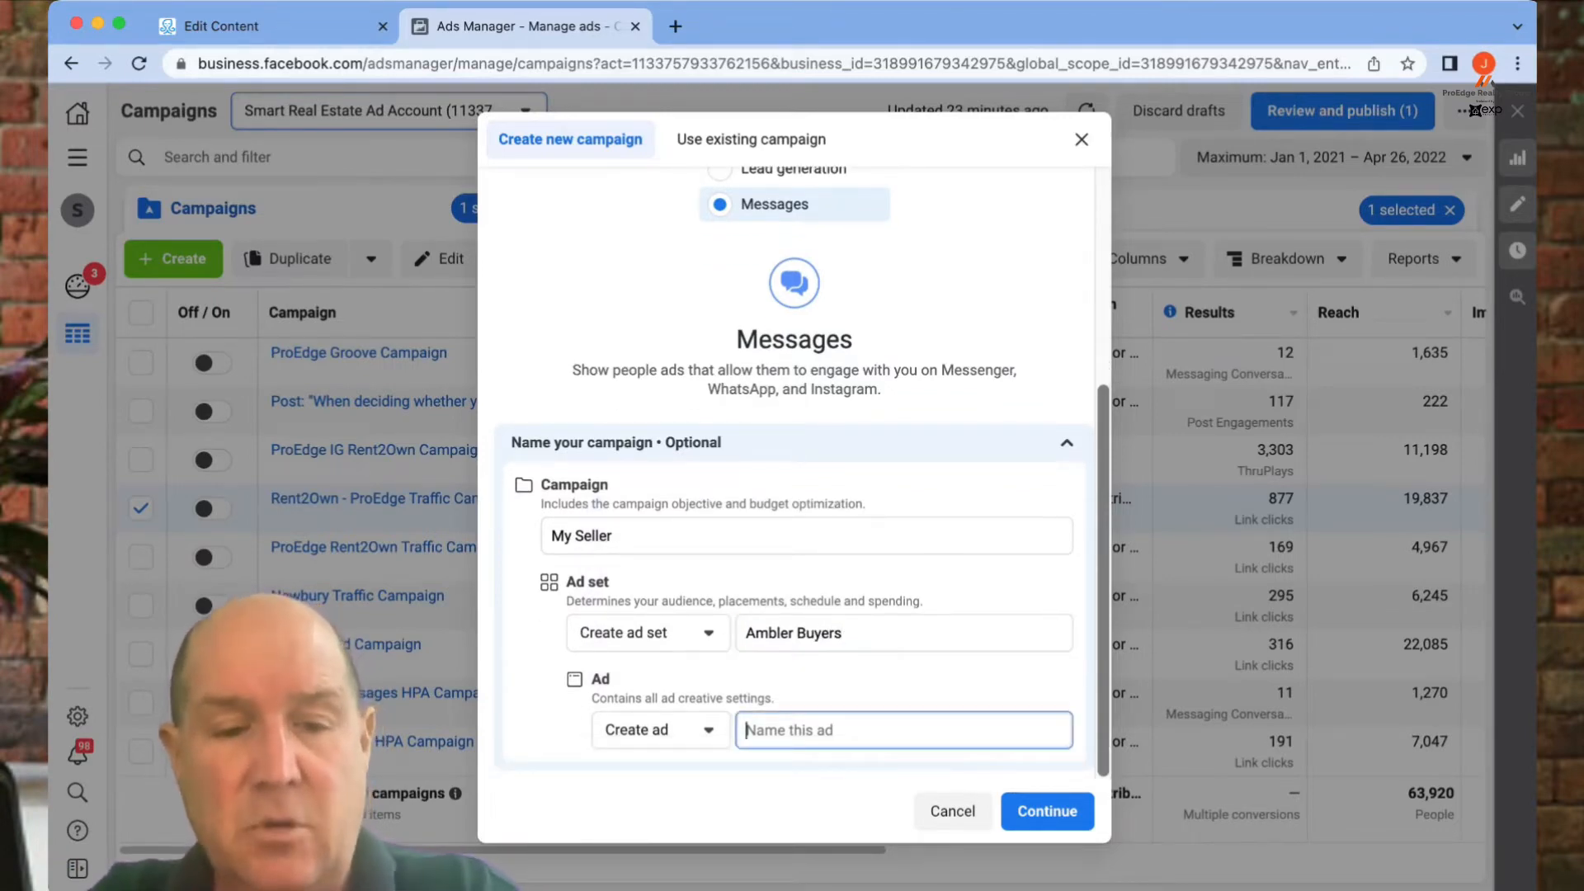
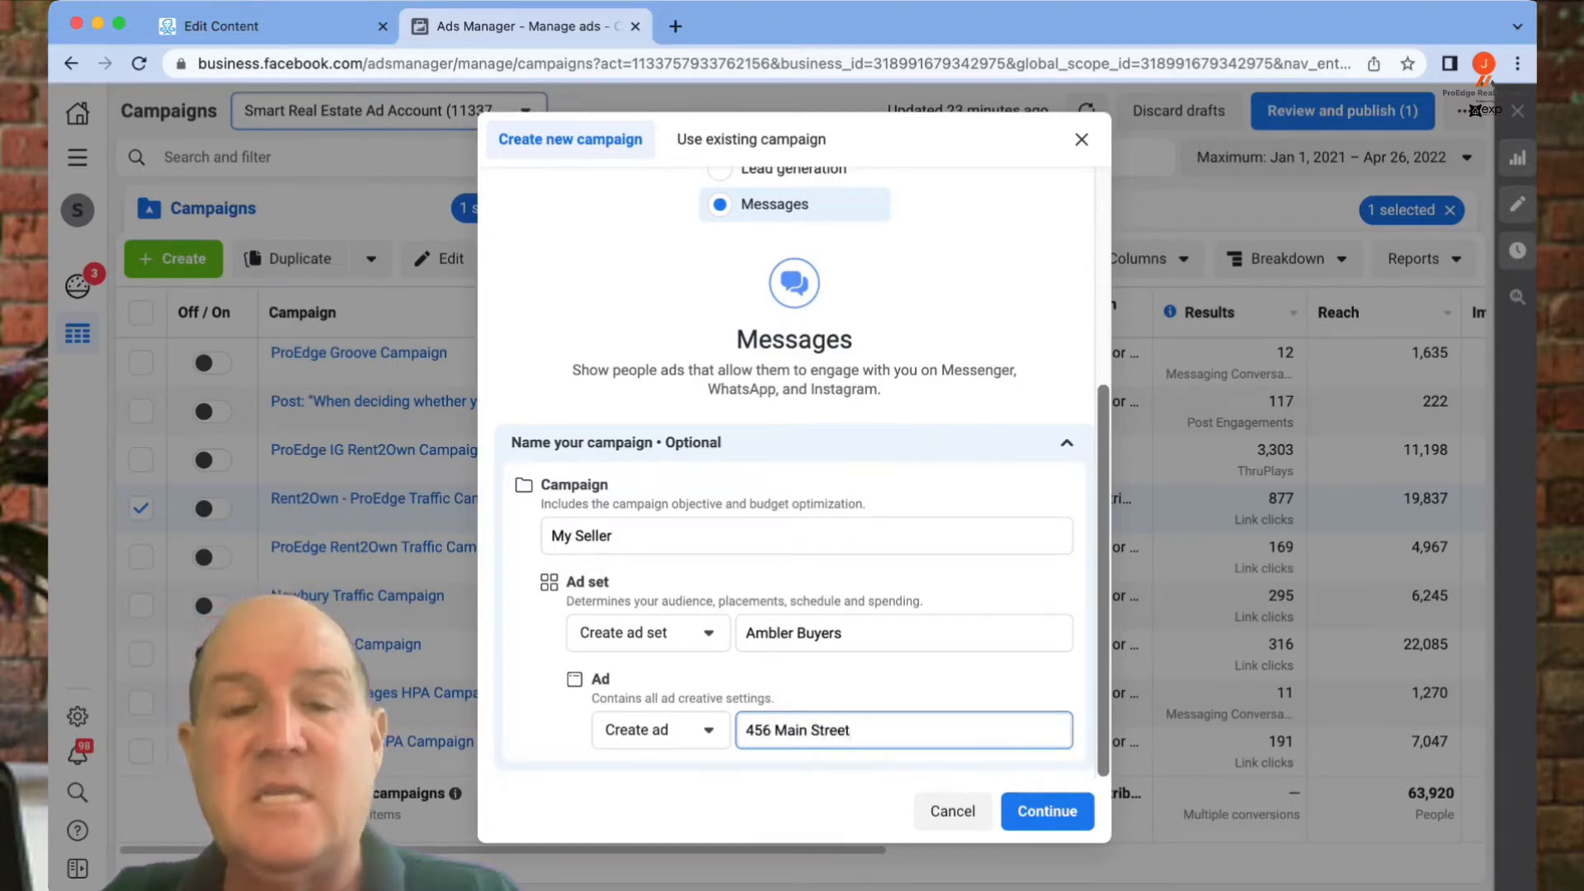
left_click(1047, 811)
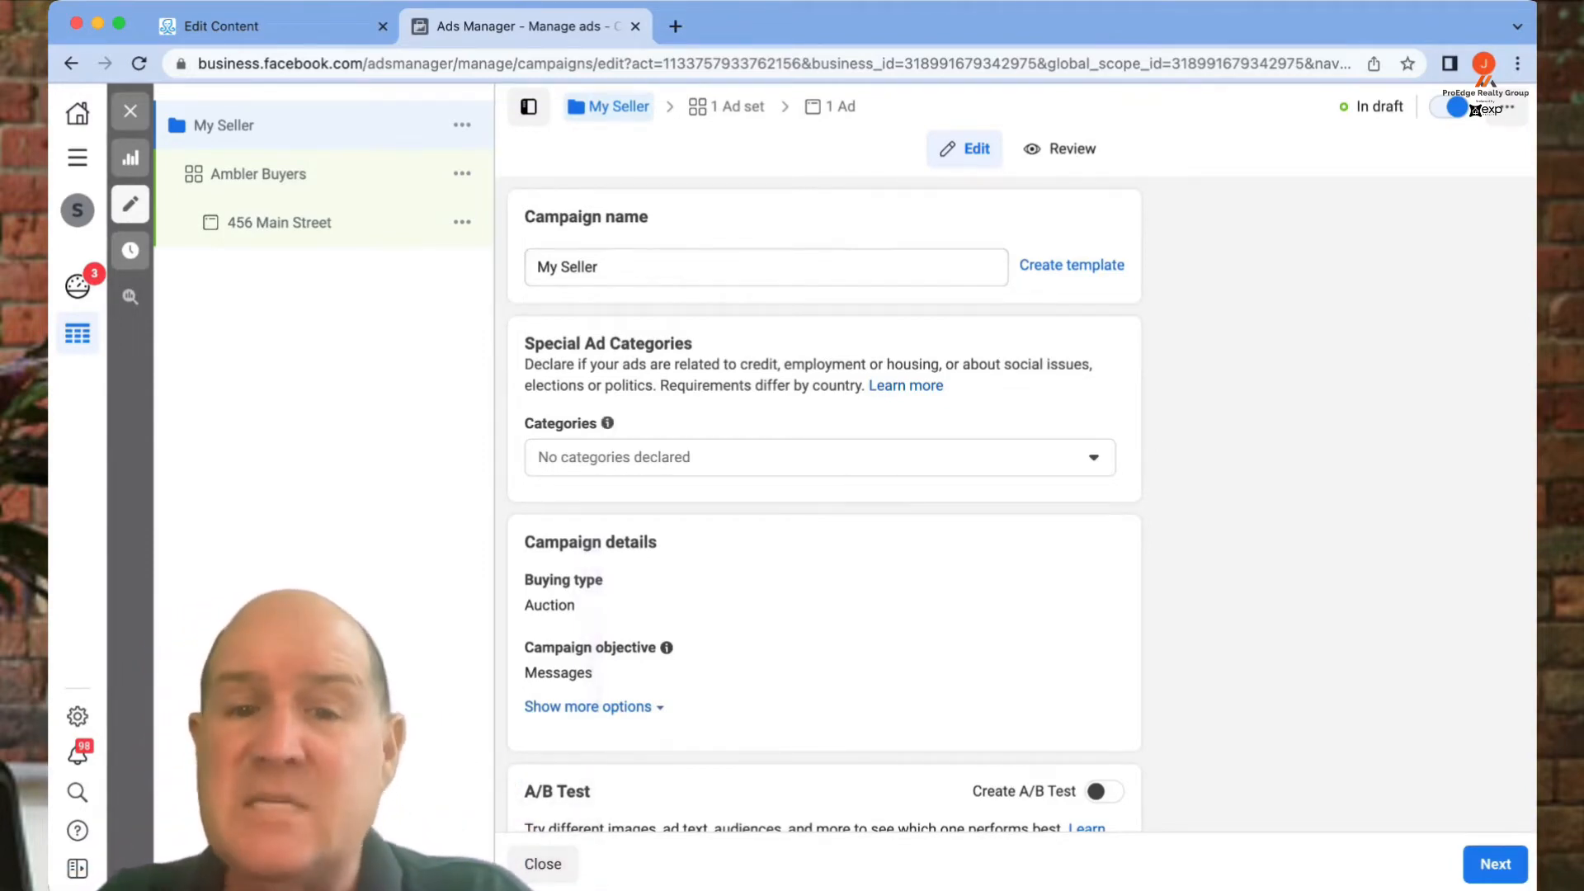
- Set the special ad category to Housing, then open the Ambler Buyers ad set
left_click_drag(526, 341, 698, 365)
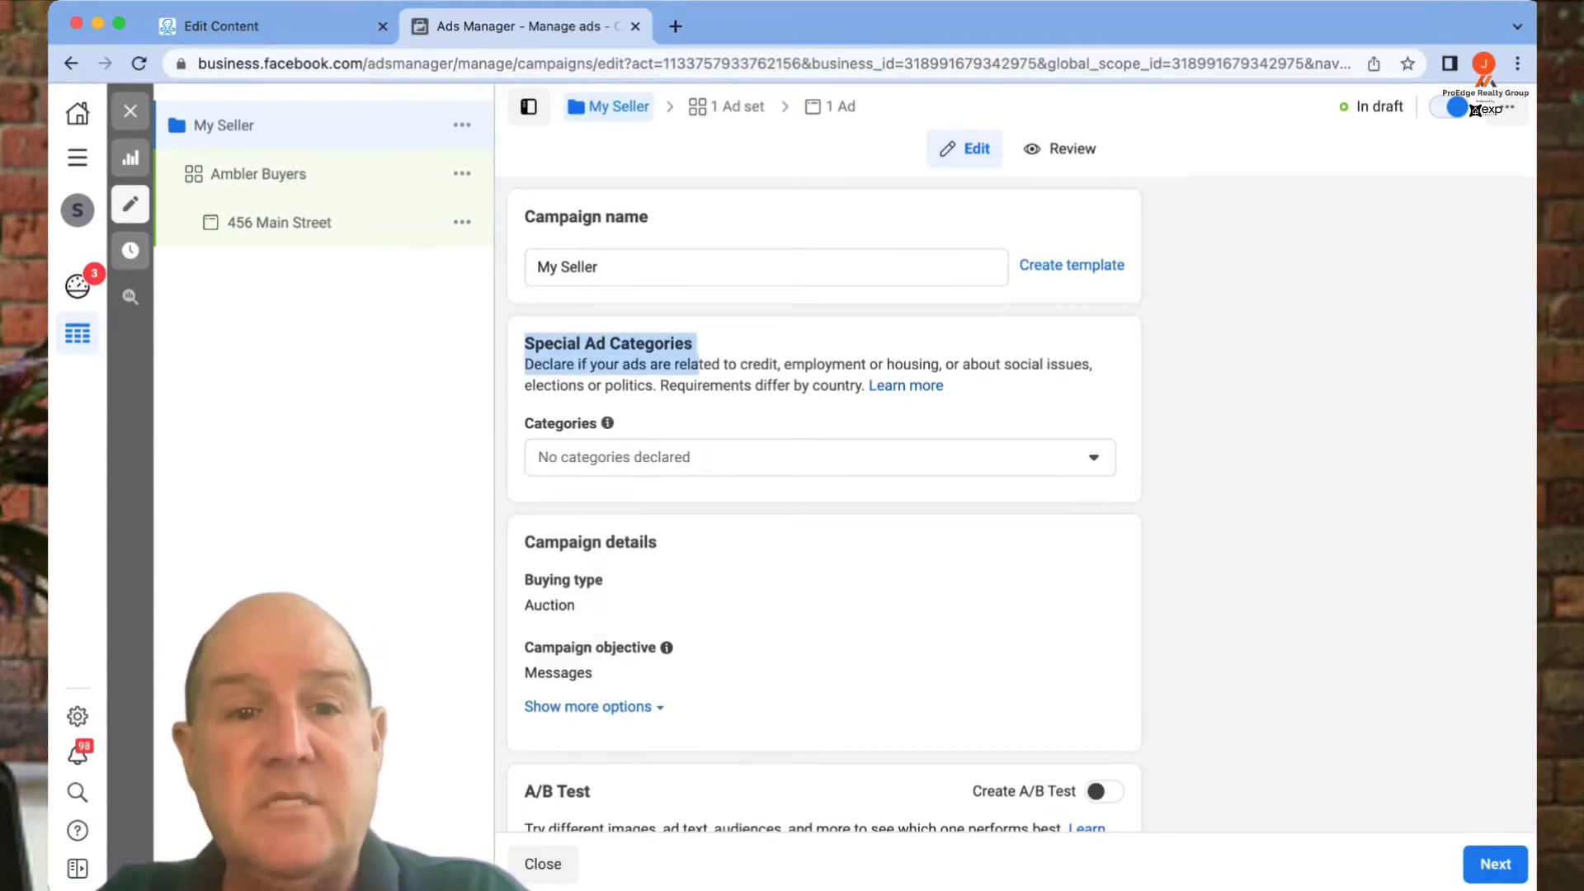
left_click(820, 457)
left_click(820, 672)
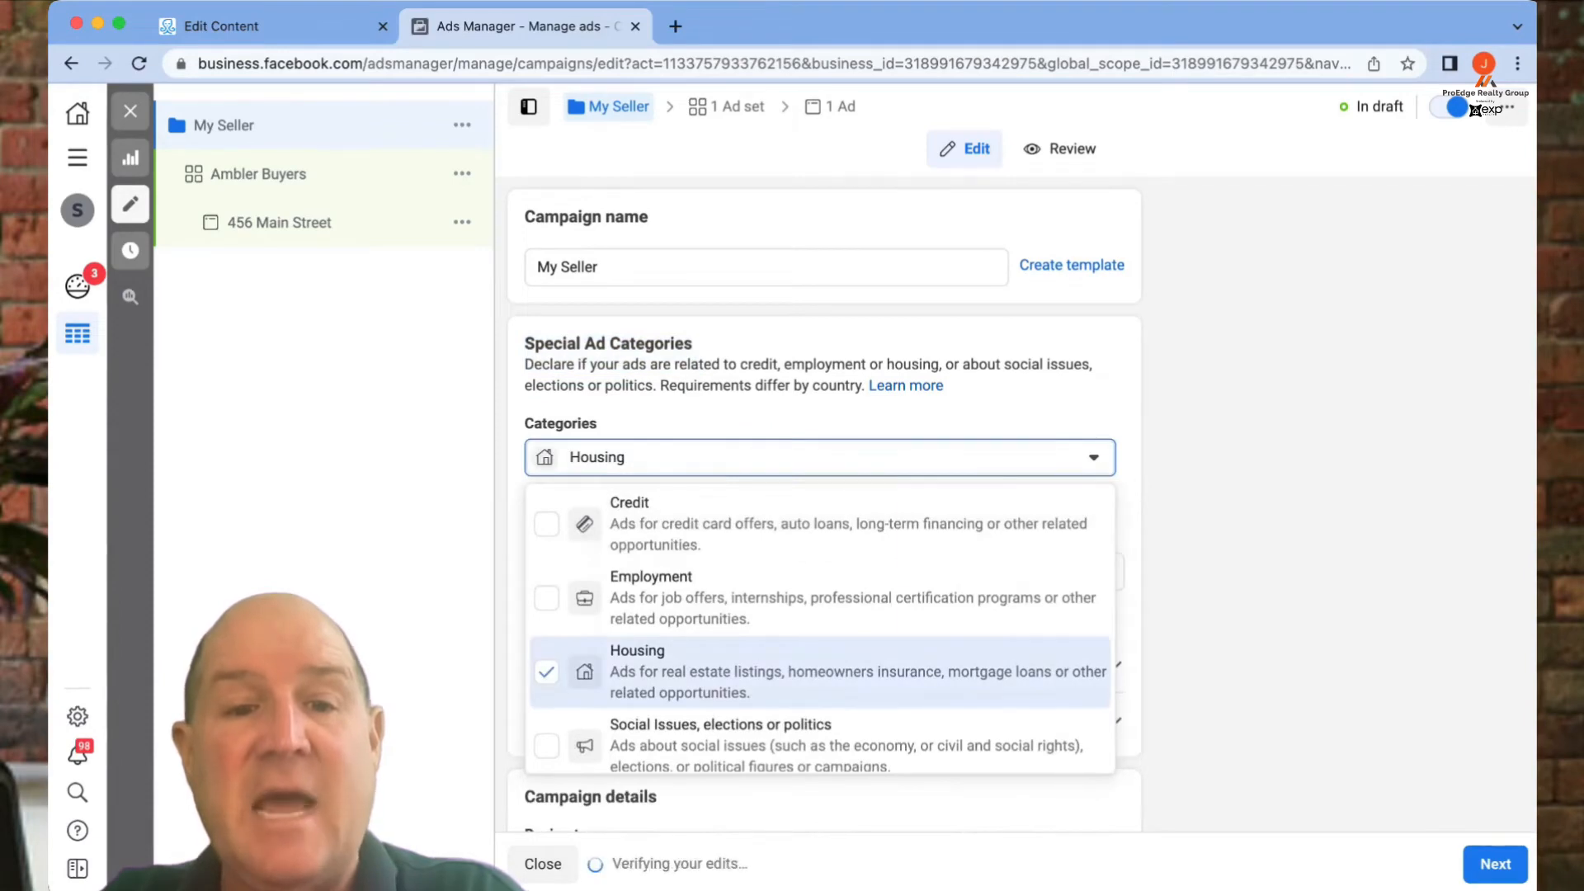
key("Escape")
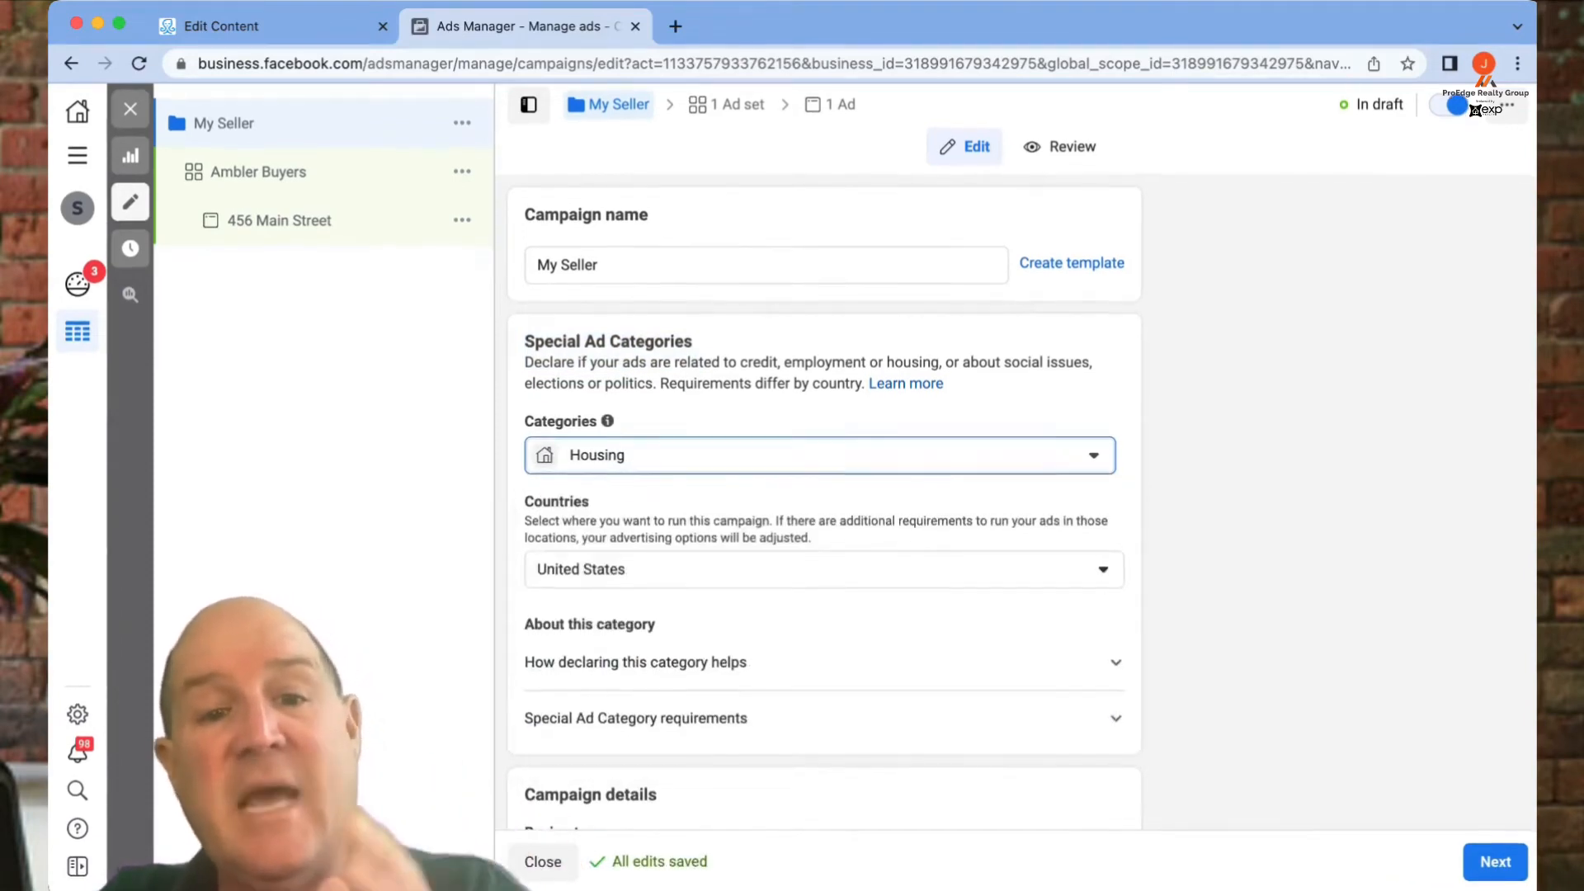
scroll(821, 627, "down", 3)
scroll(821, 627, "down", 2)
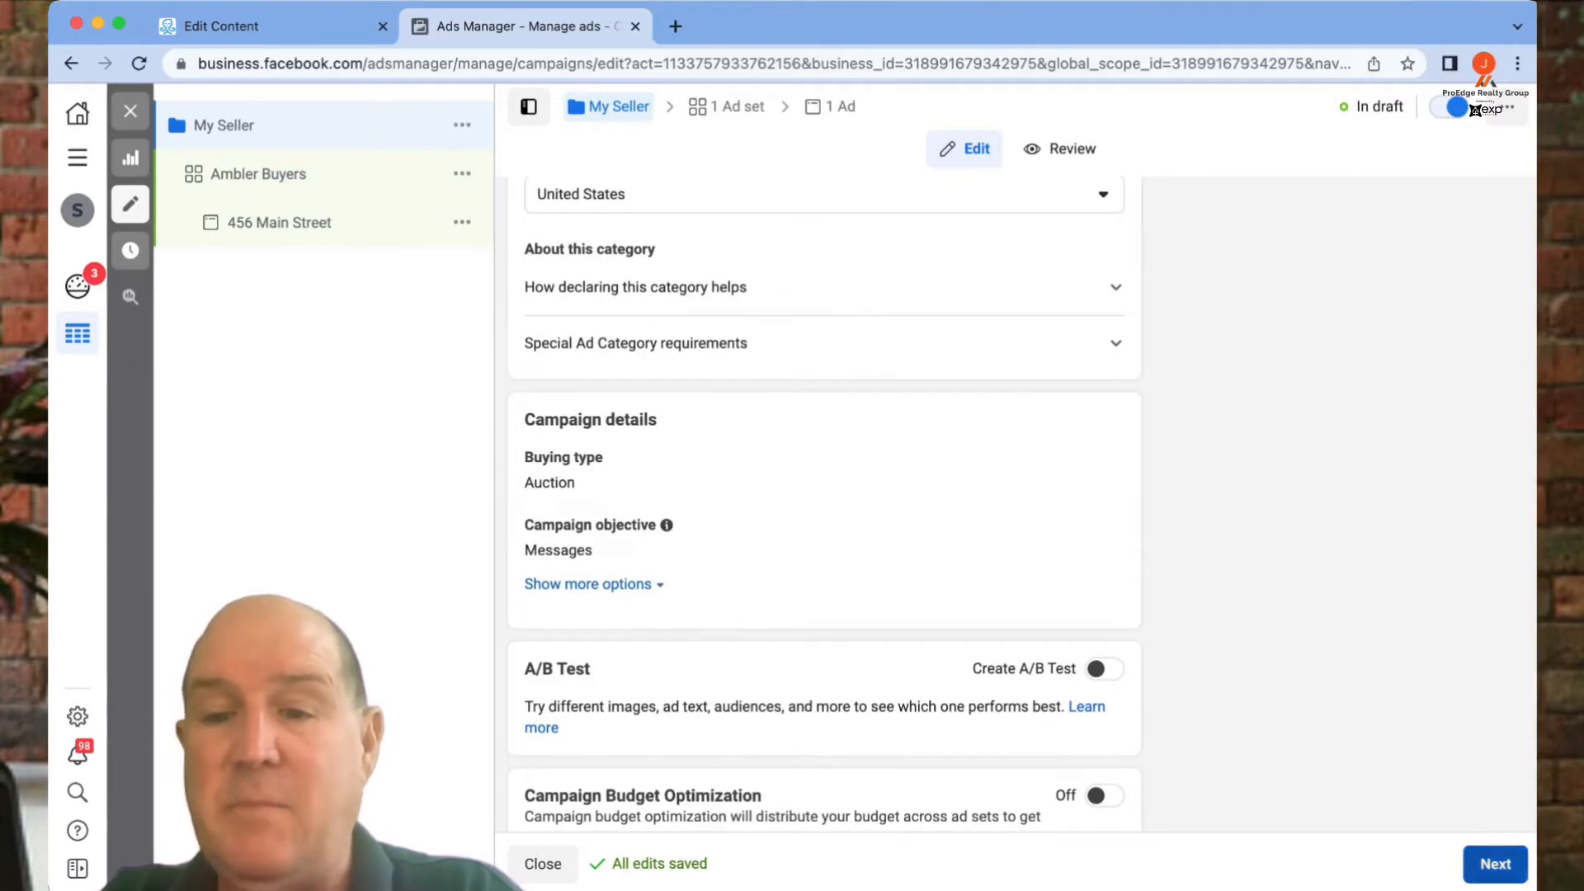
left_click(259, 173)
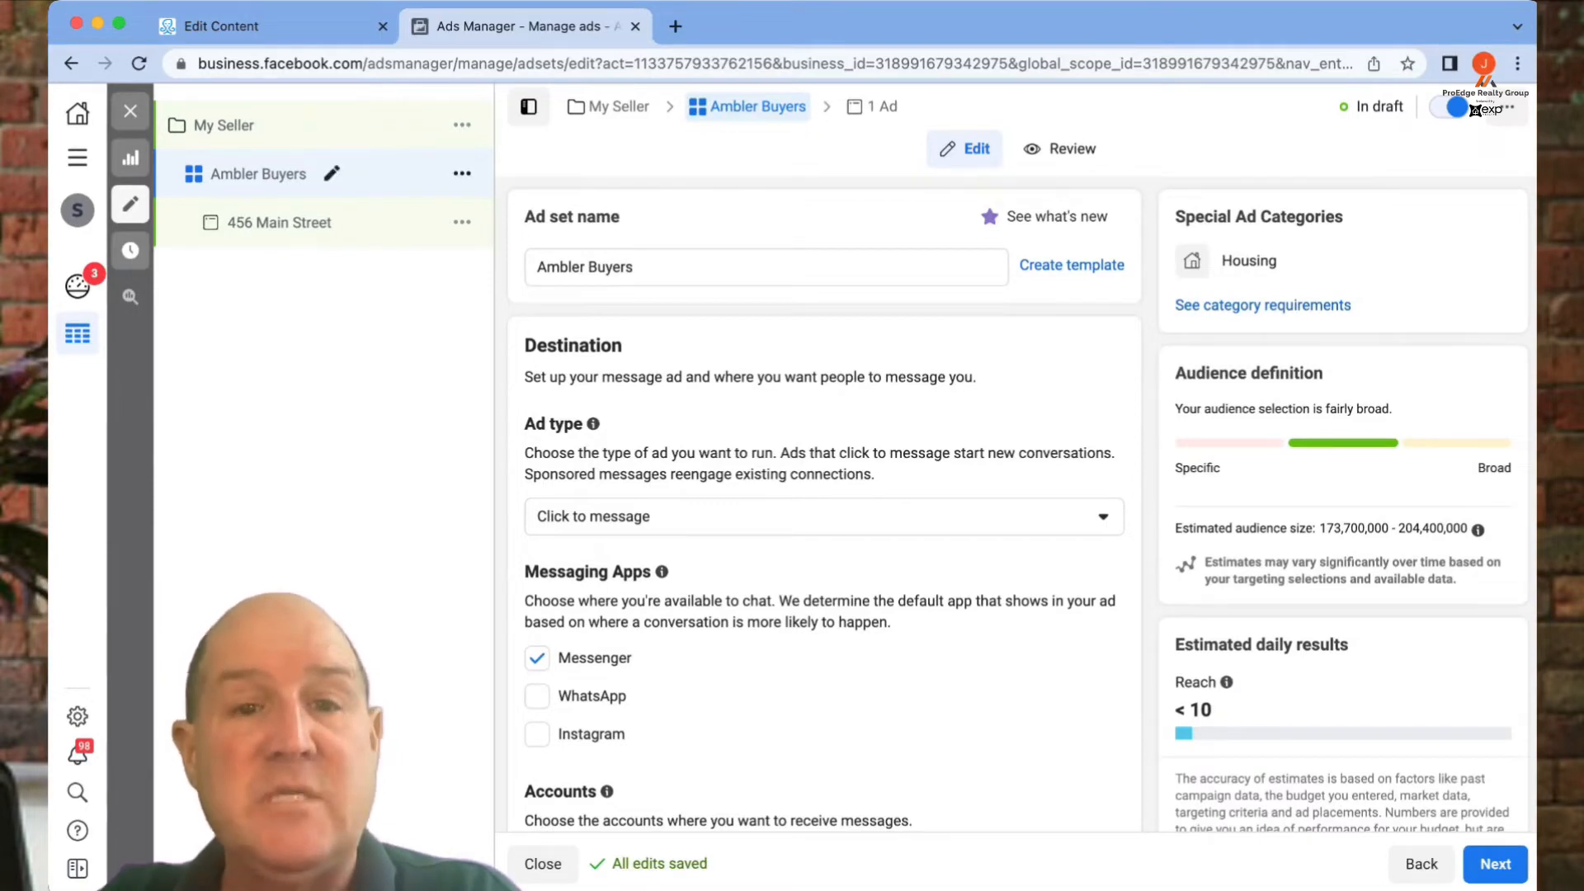
- Keep Click to message ad type and ProEdge Marketing Page, then open the budget type choices
scroll(824, 502, "down", 5)
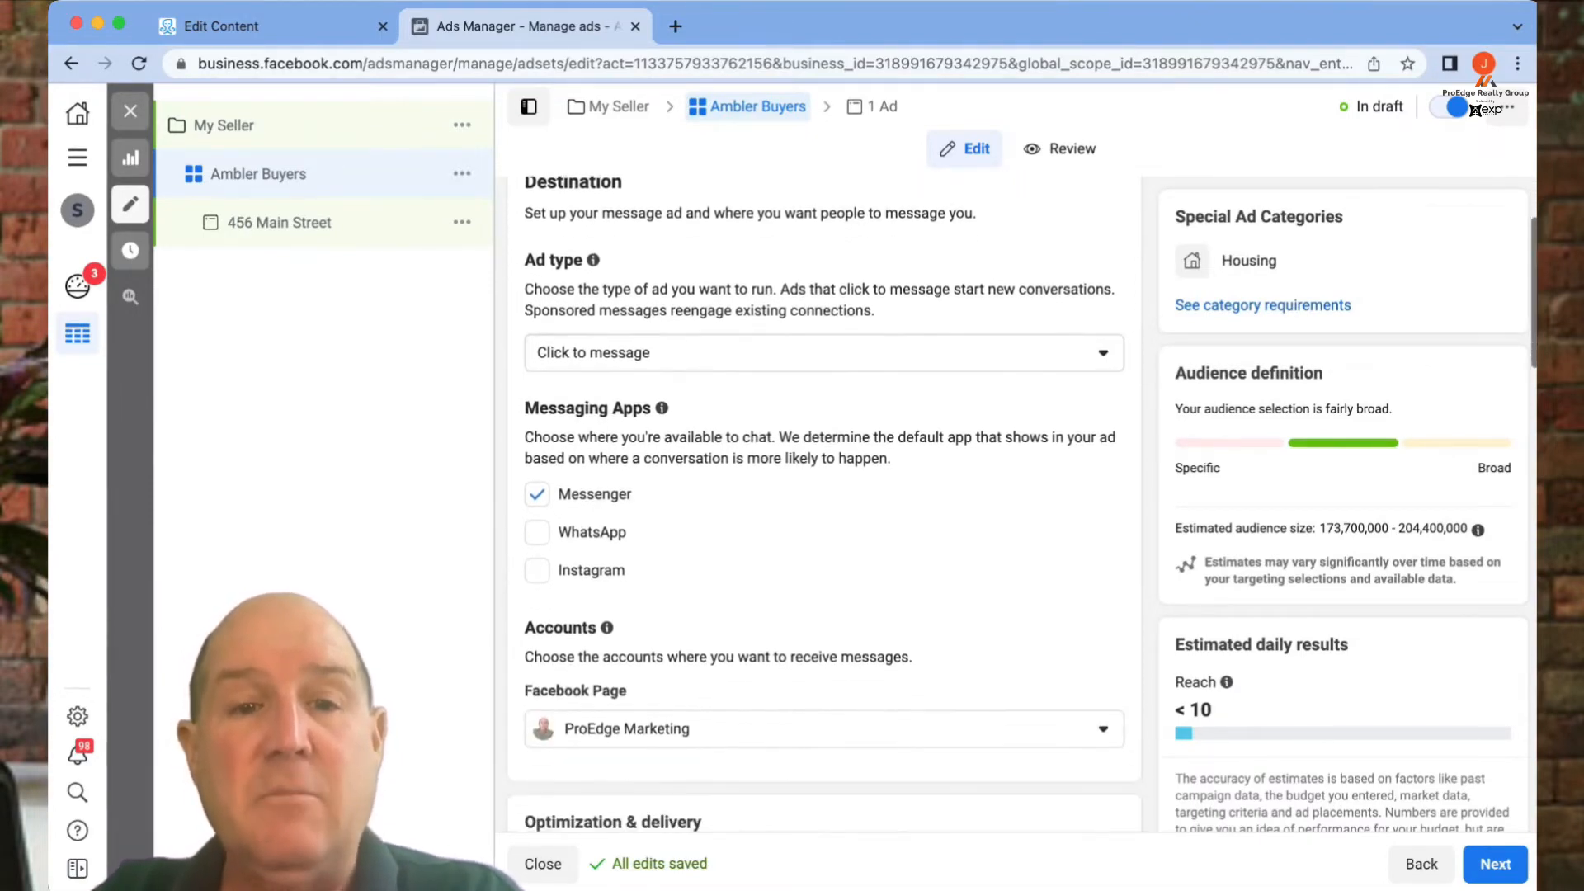
left_click(825, 310)
left_click(824, 310)
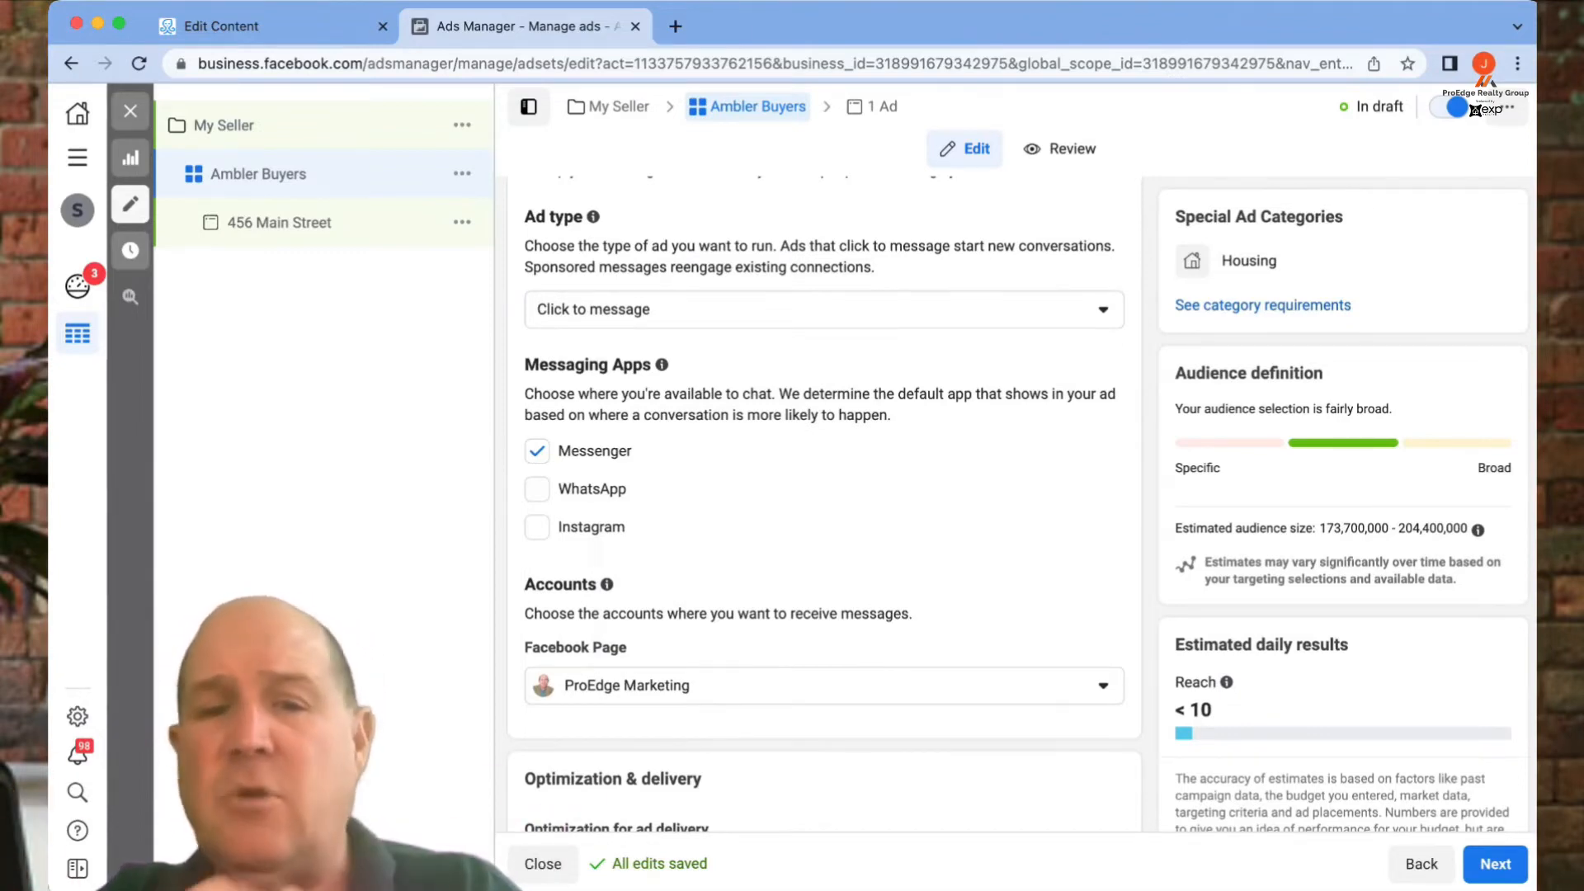
scroll(825, 495, "down", 5)
scroll(825, 495, "down", 1)
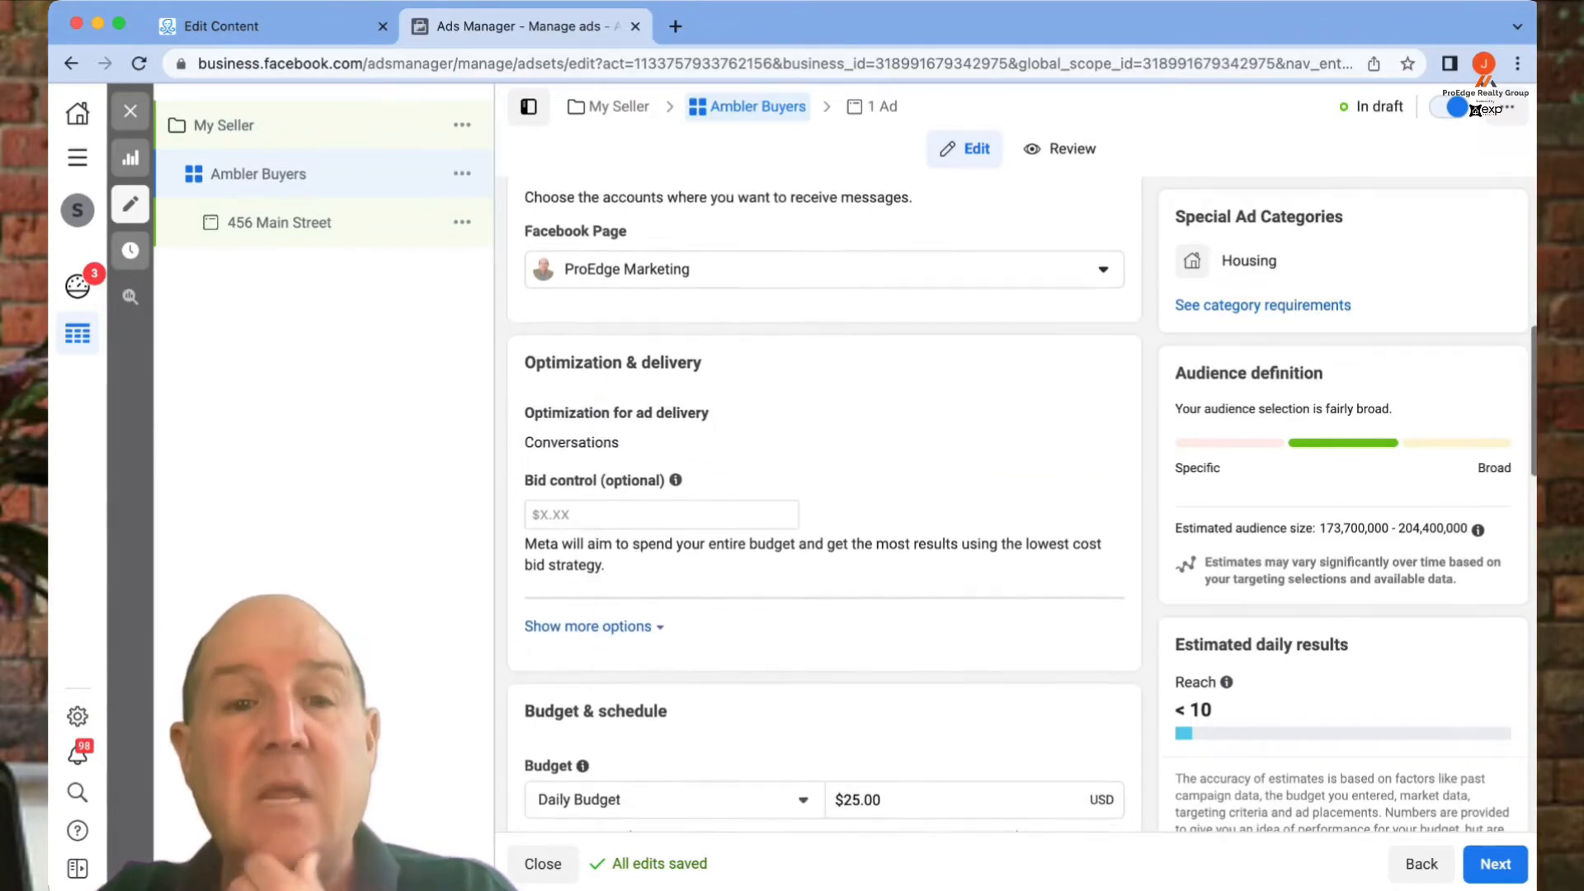
scroll(825, 495, "down", 1)
left_click(825, 257)
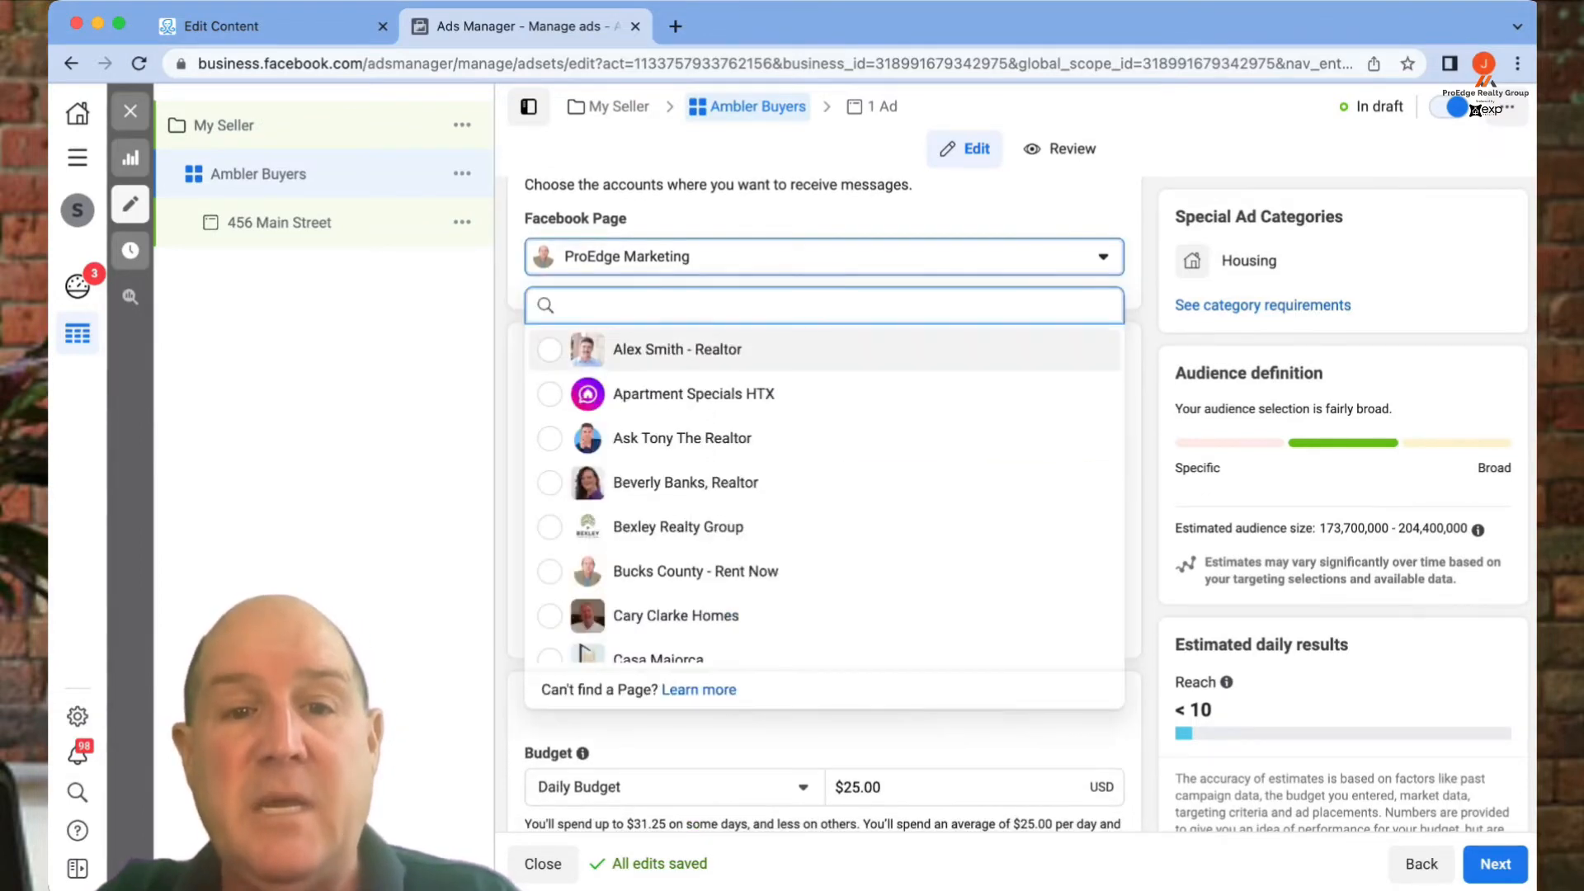
left_click(825, 257)
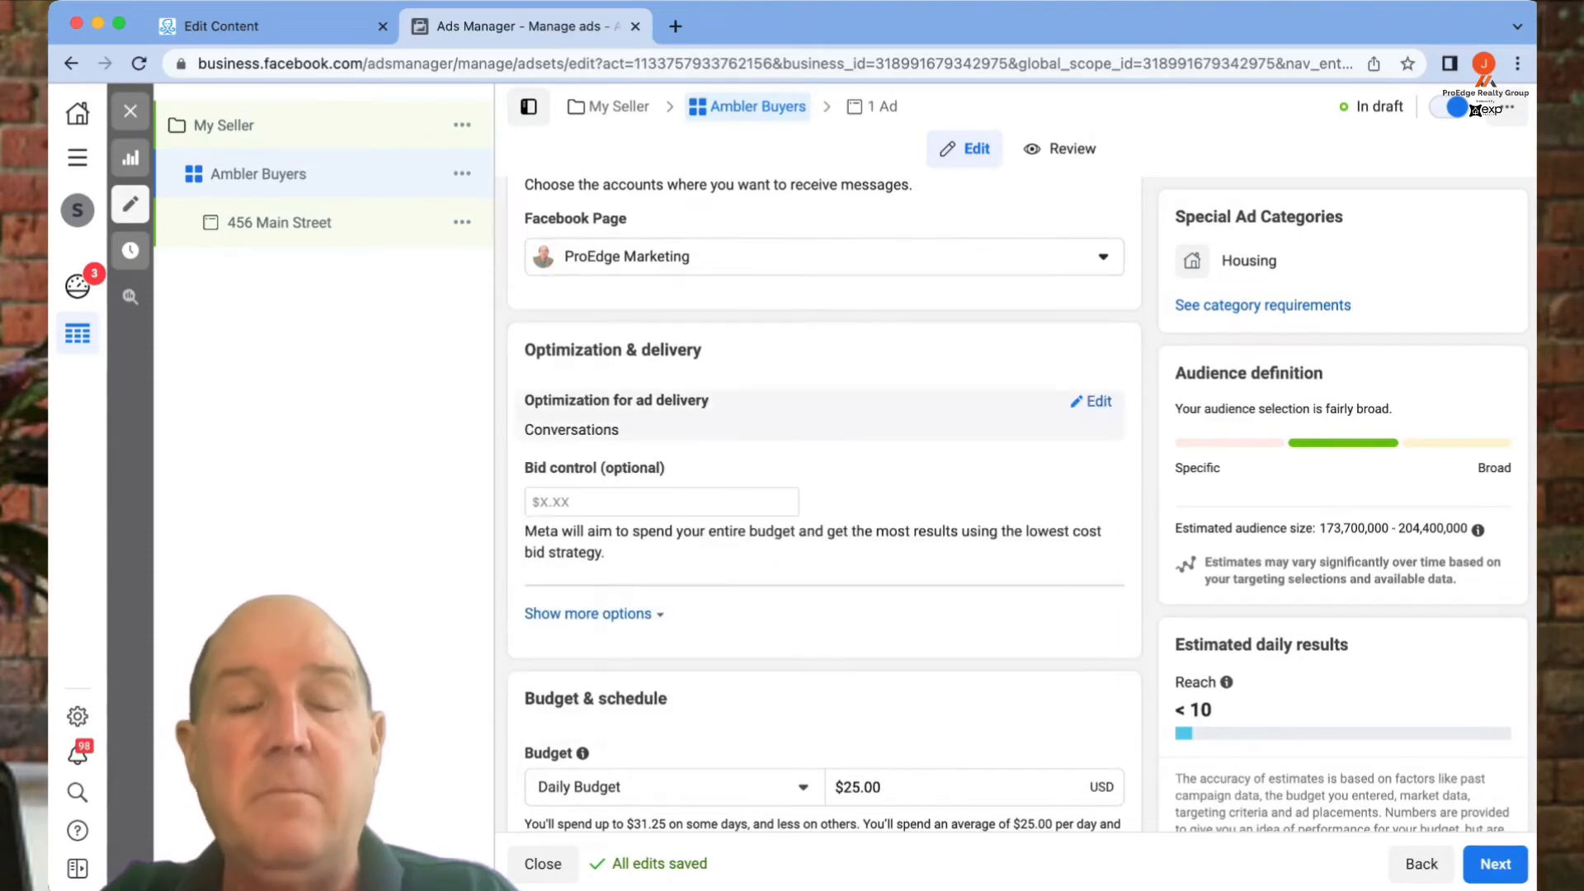
scroll(825, 412, "up", 1)
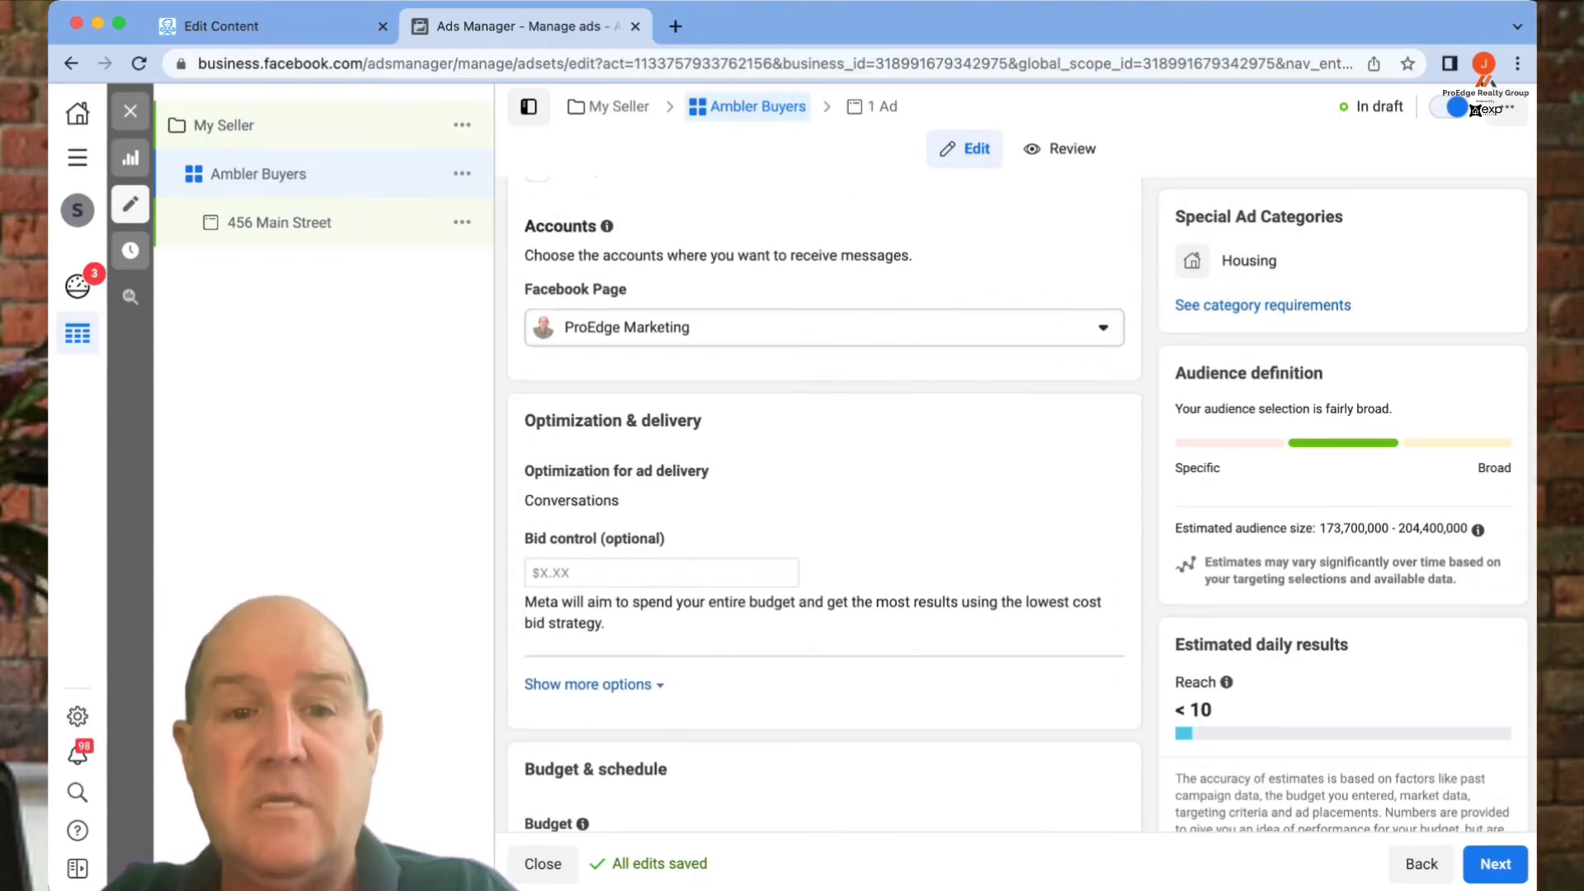
scroll(825, 503, "down", 4)
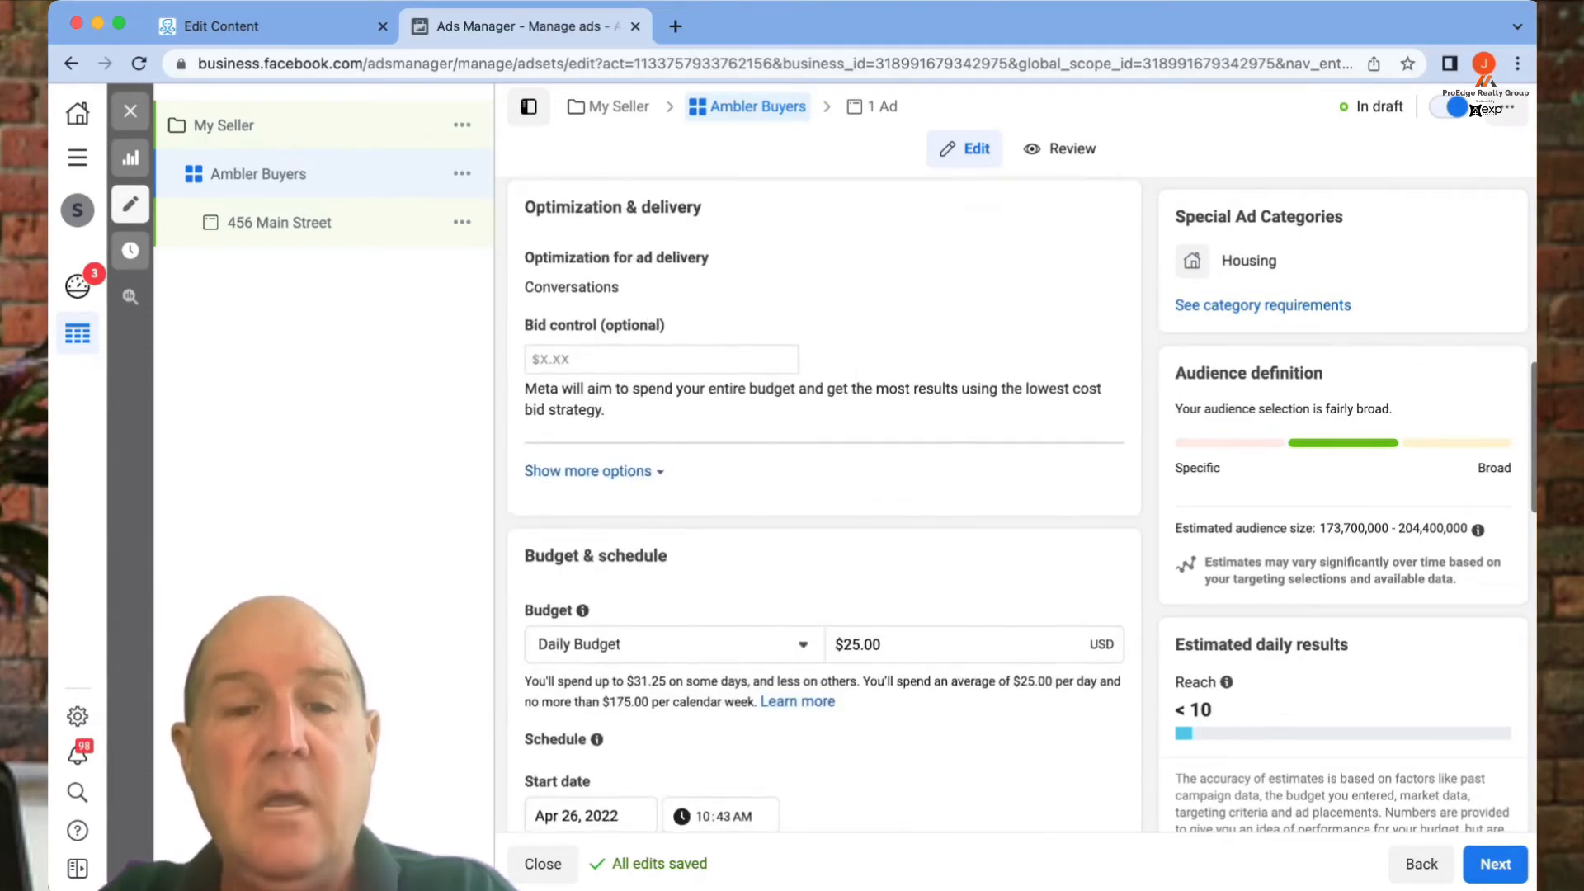
scroll(825, 504, "down", 3)
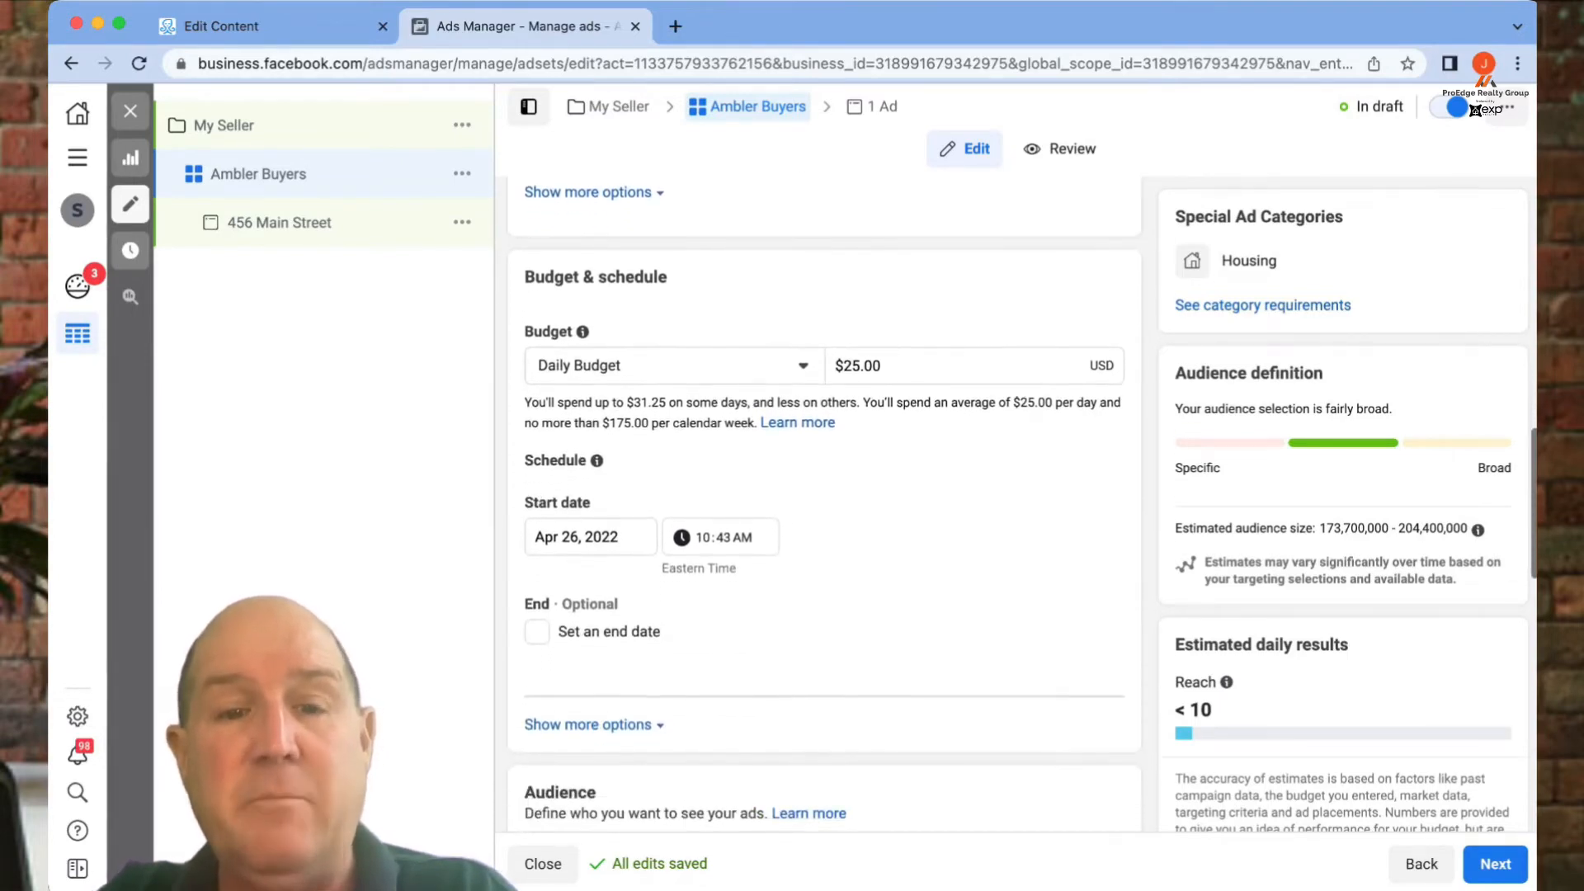
left_click(674, 365)
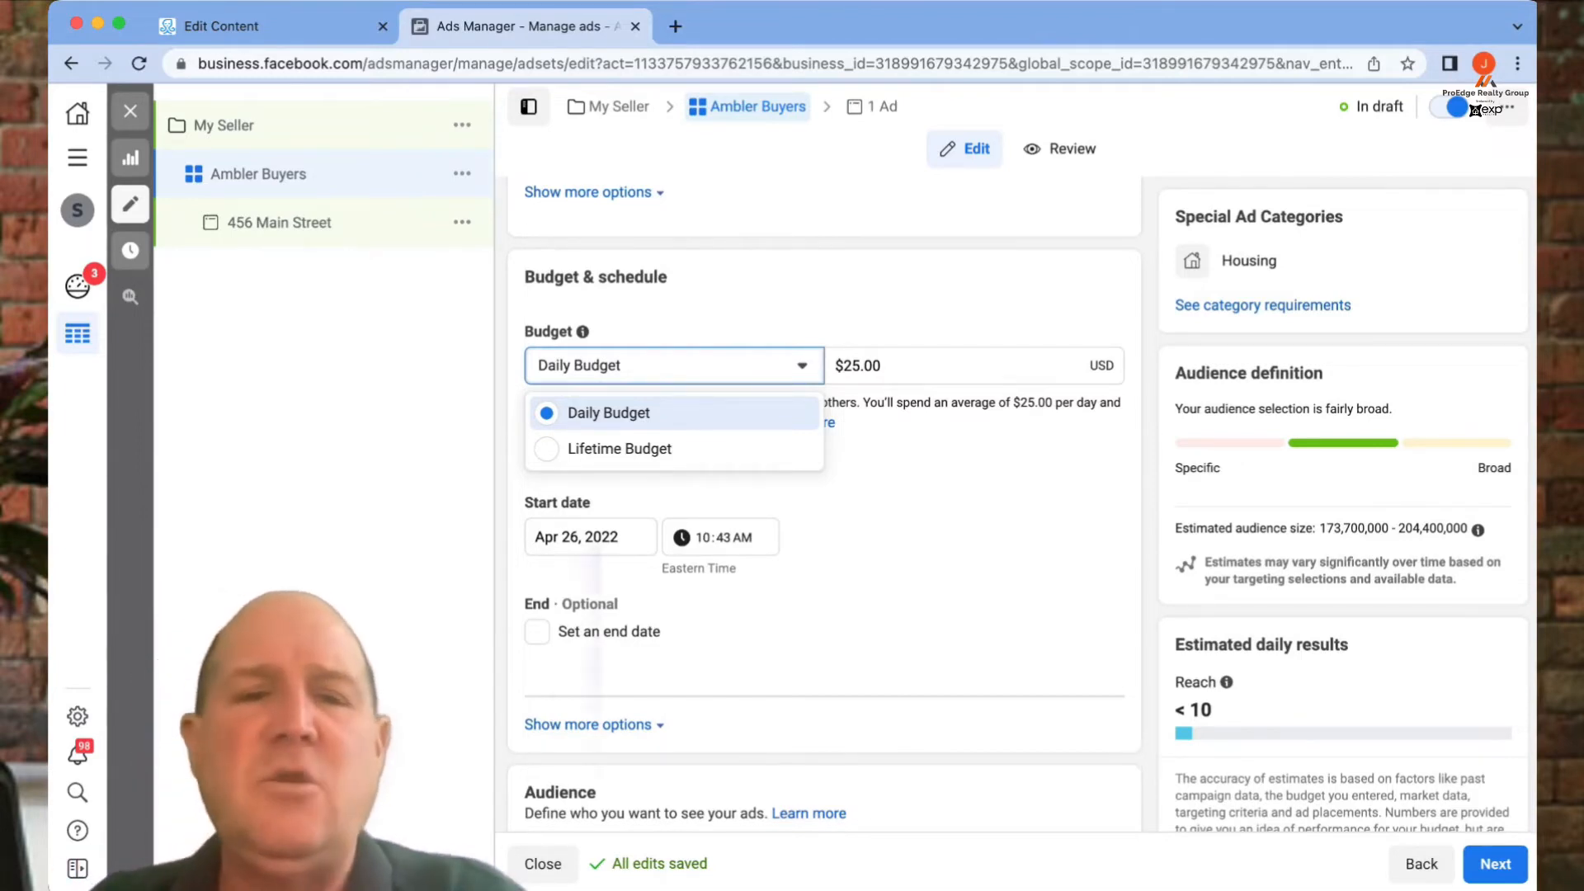
- Switch the ad set to a $200.00 Lifetime Budget
left_click(620, 449)
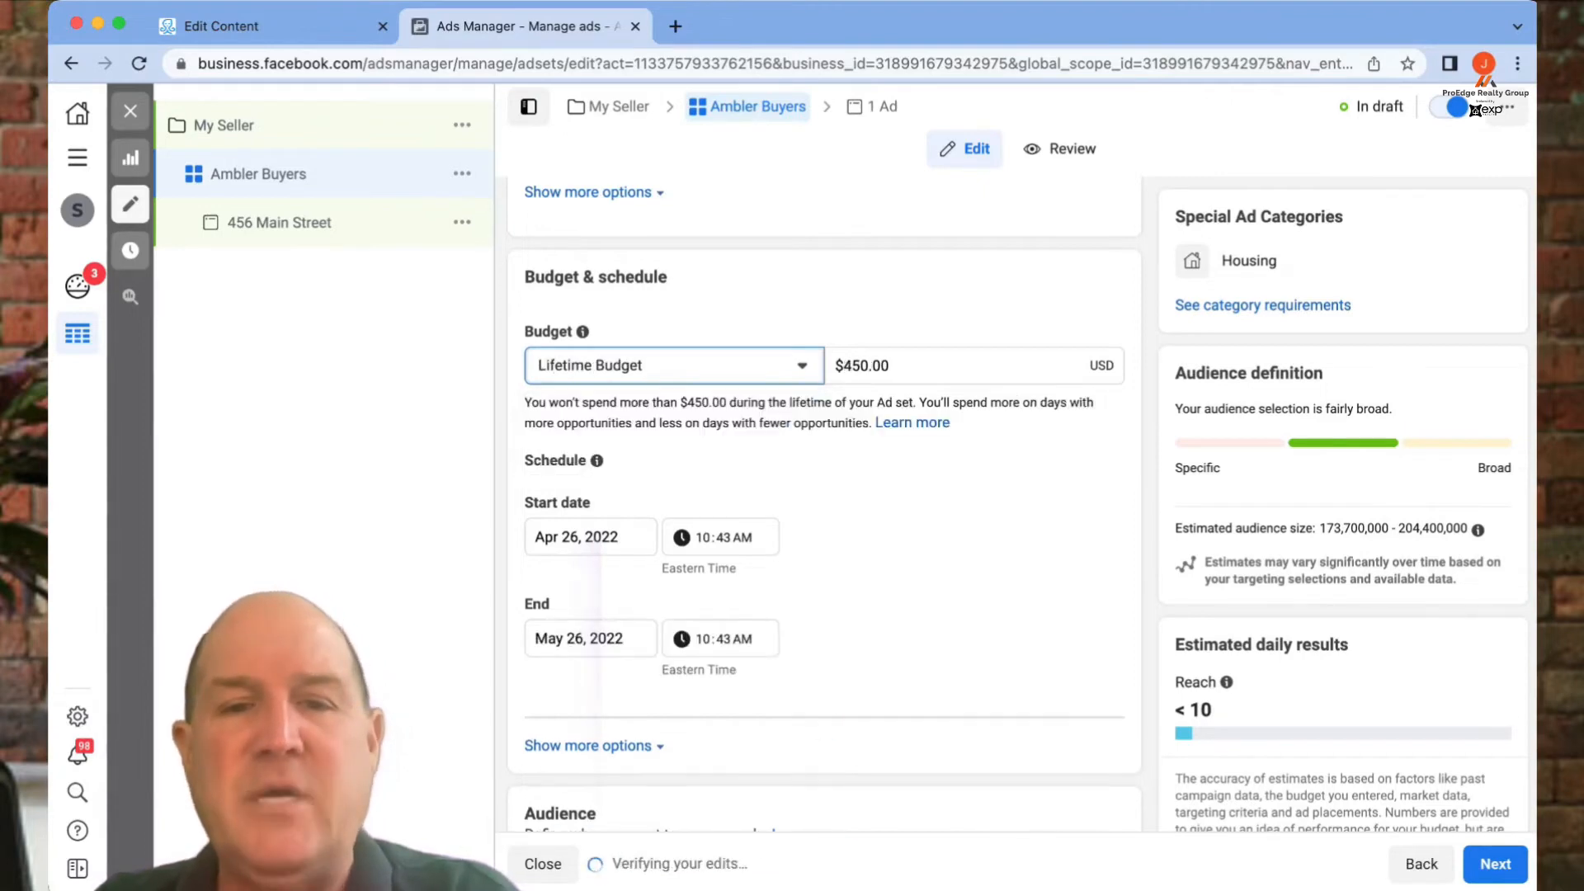
key("Tab")
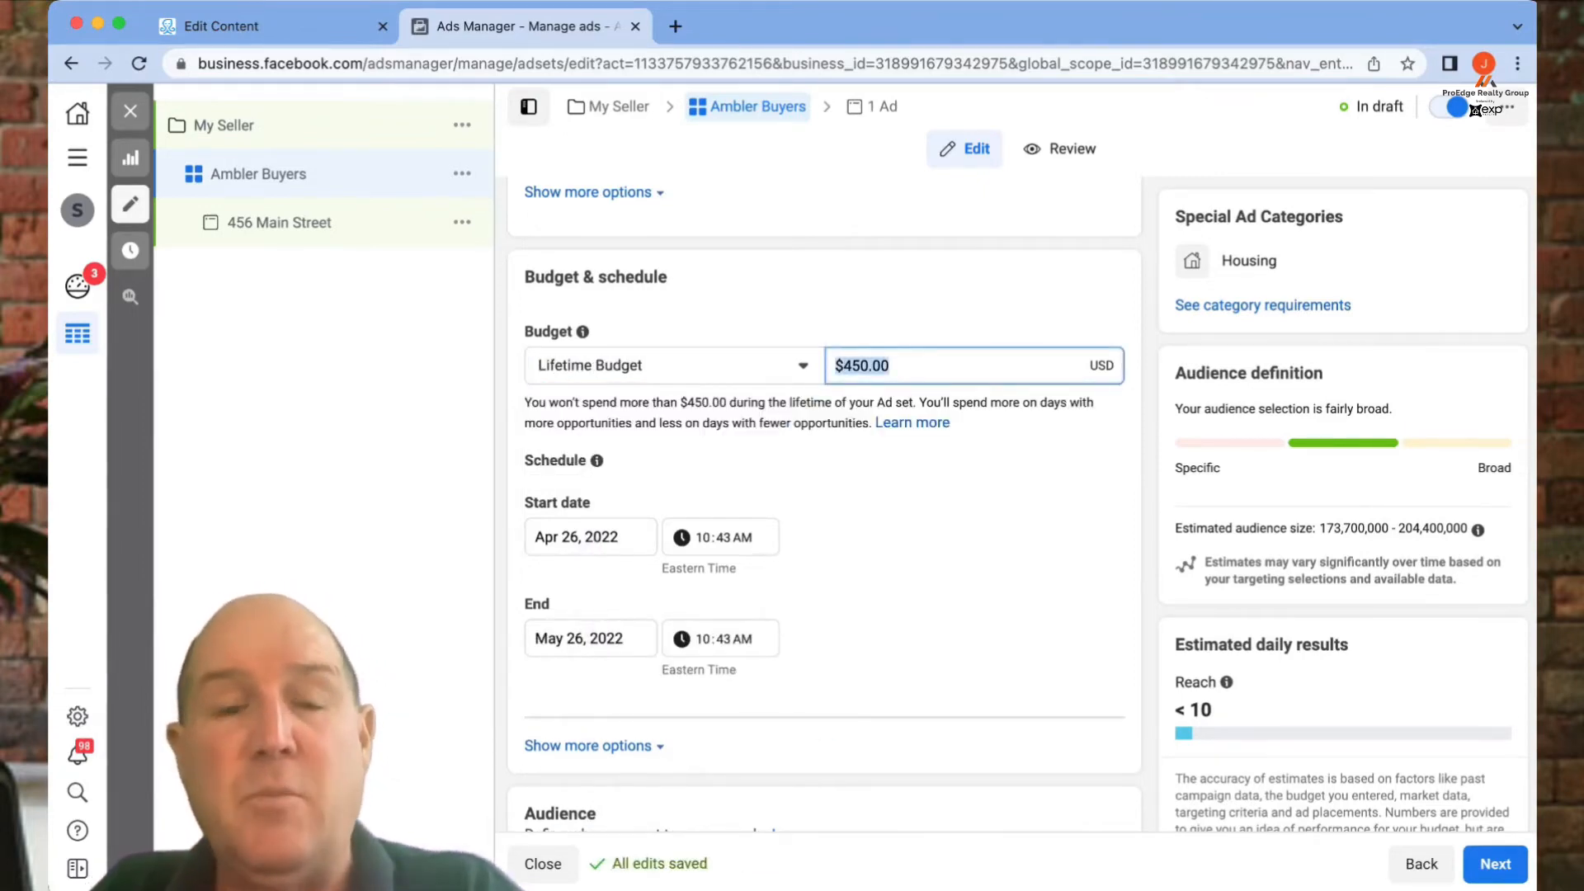
type("2000")
key("BackSpace")
key("Return")
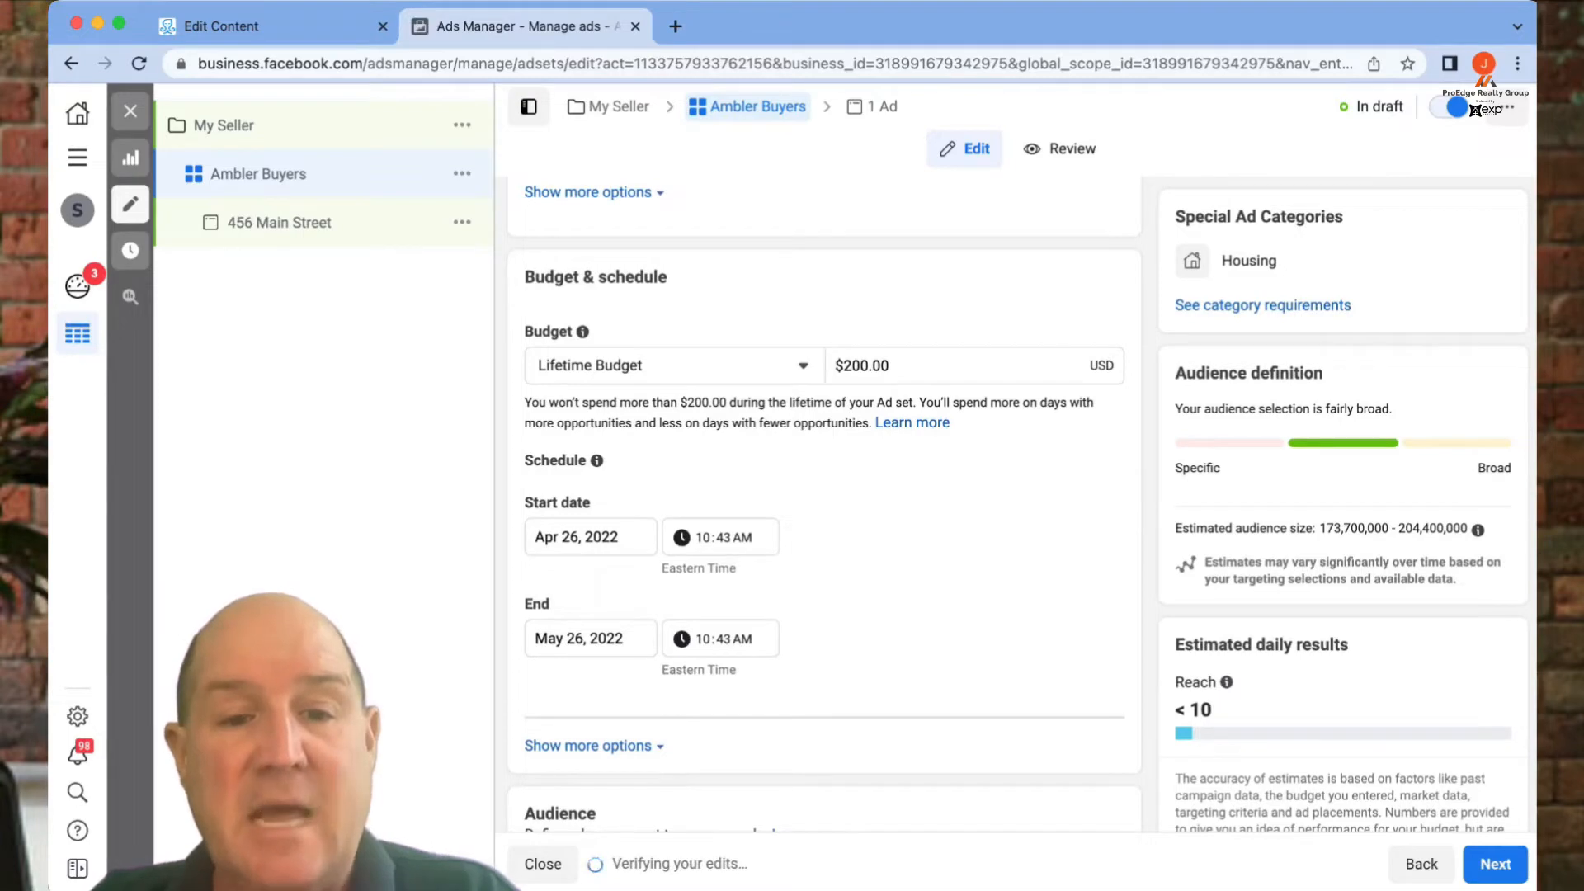
- Set the ad set's end date to May 2, 2022
left_click(591, 638)
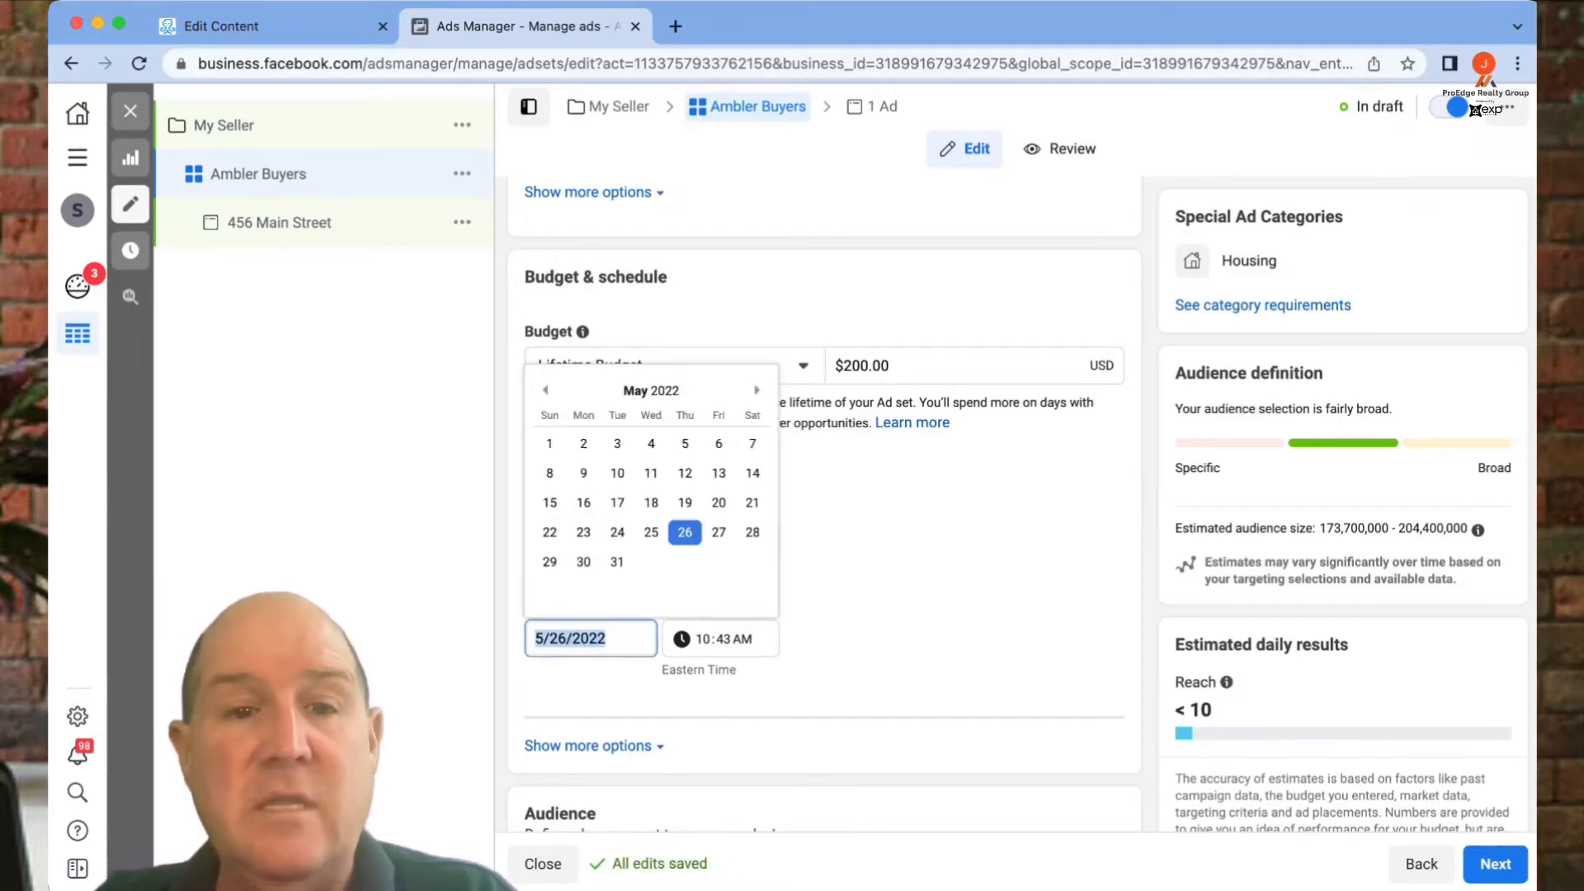
left_click(545, 391)
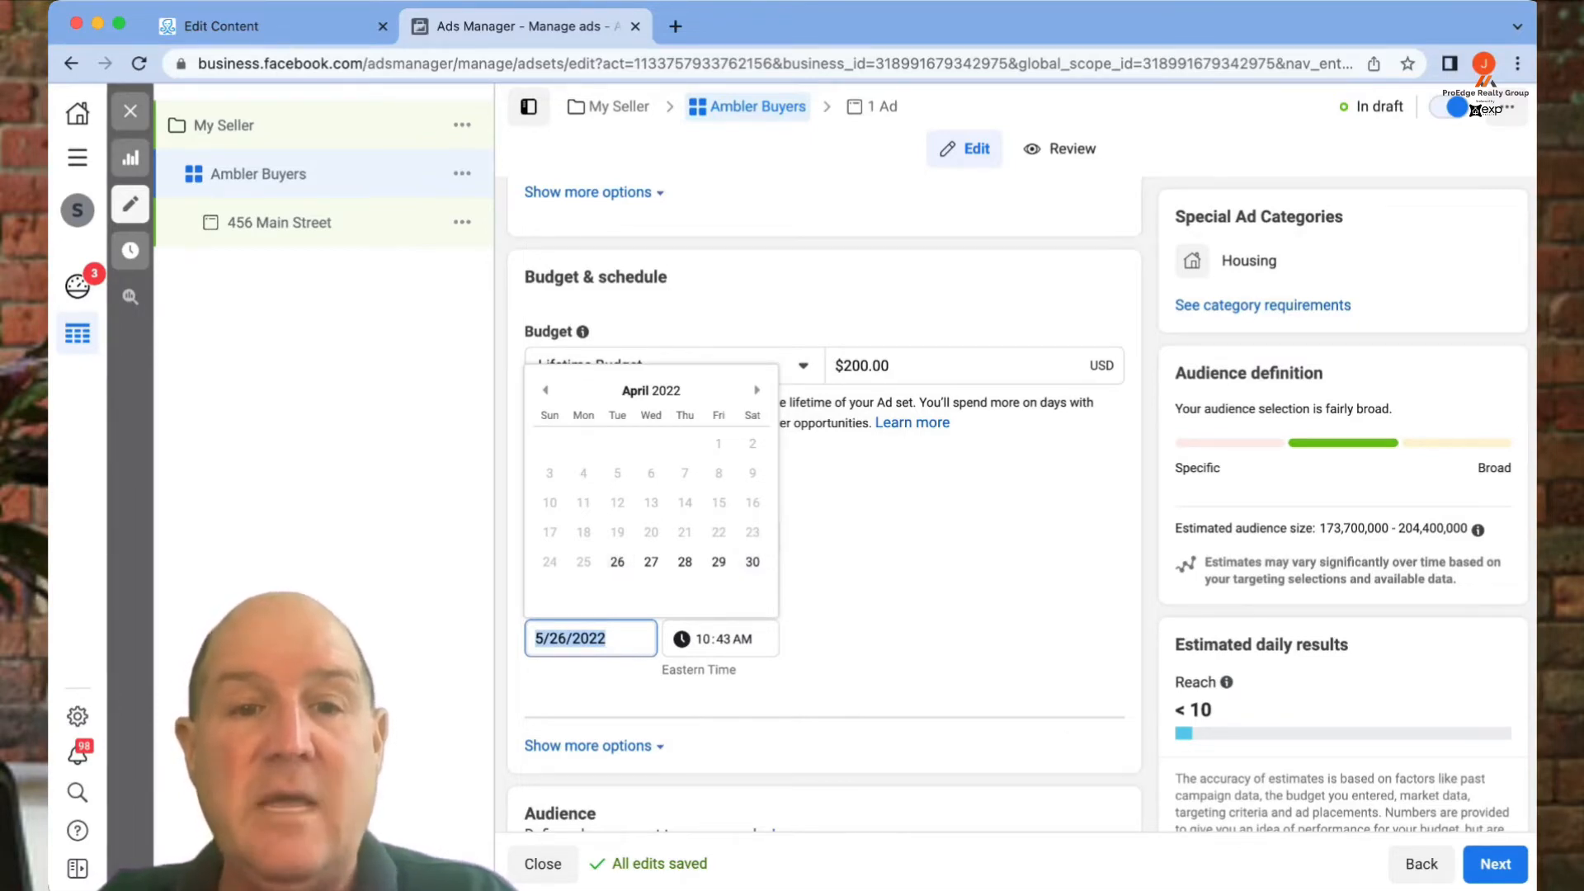
left_click(757, 390)
left_click(583, 443)
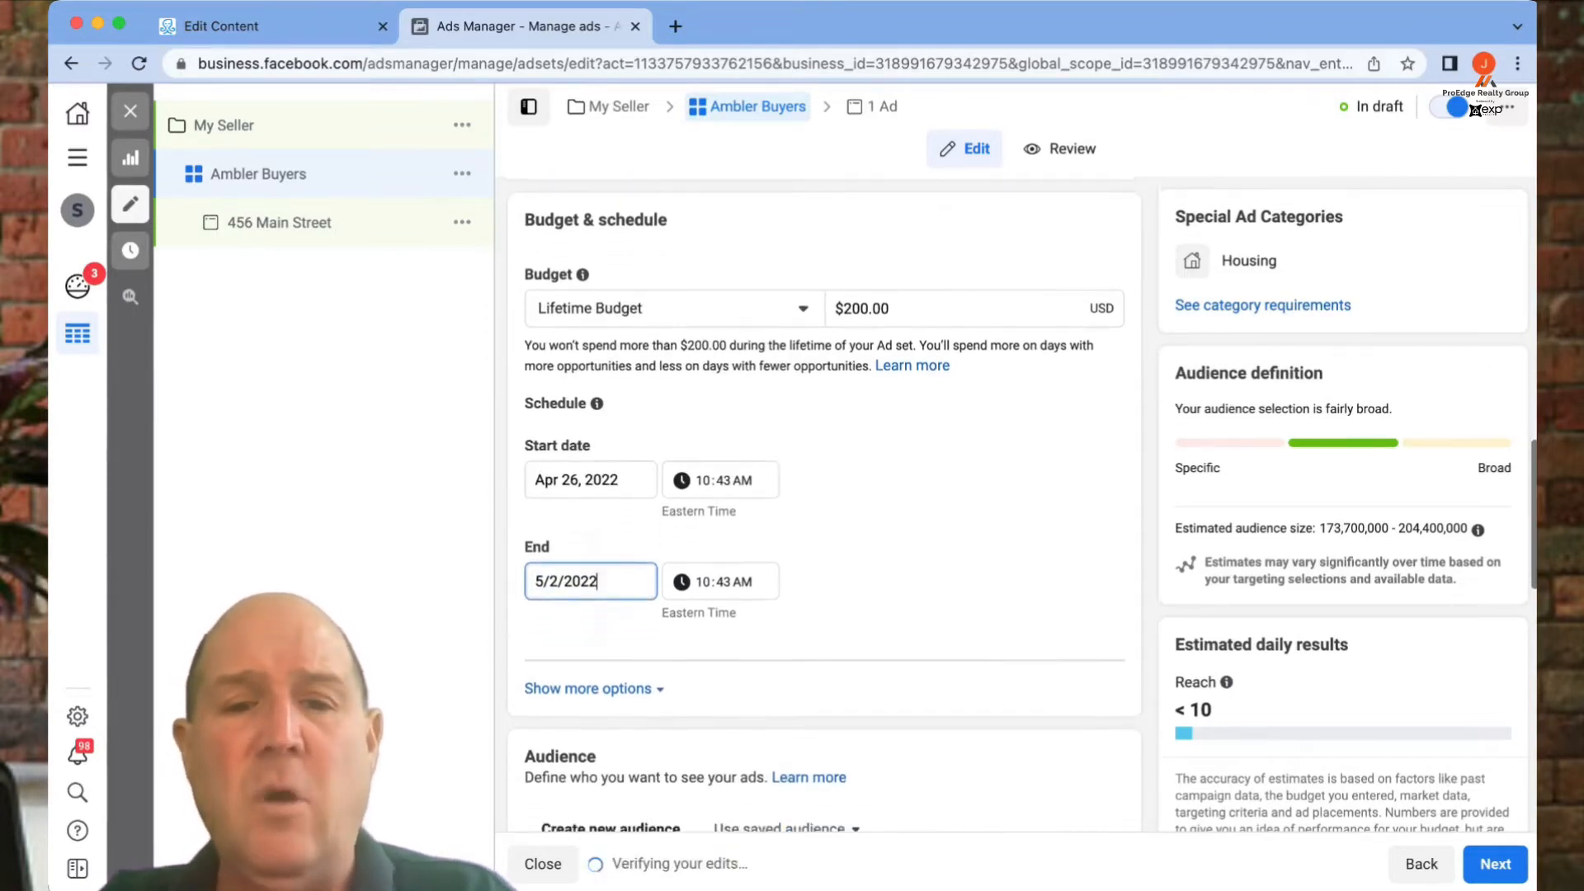
scroll(824, 502, "down", 1)
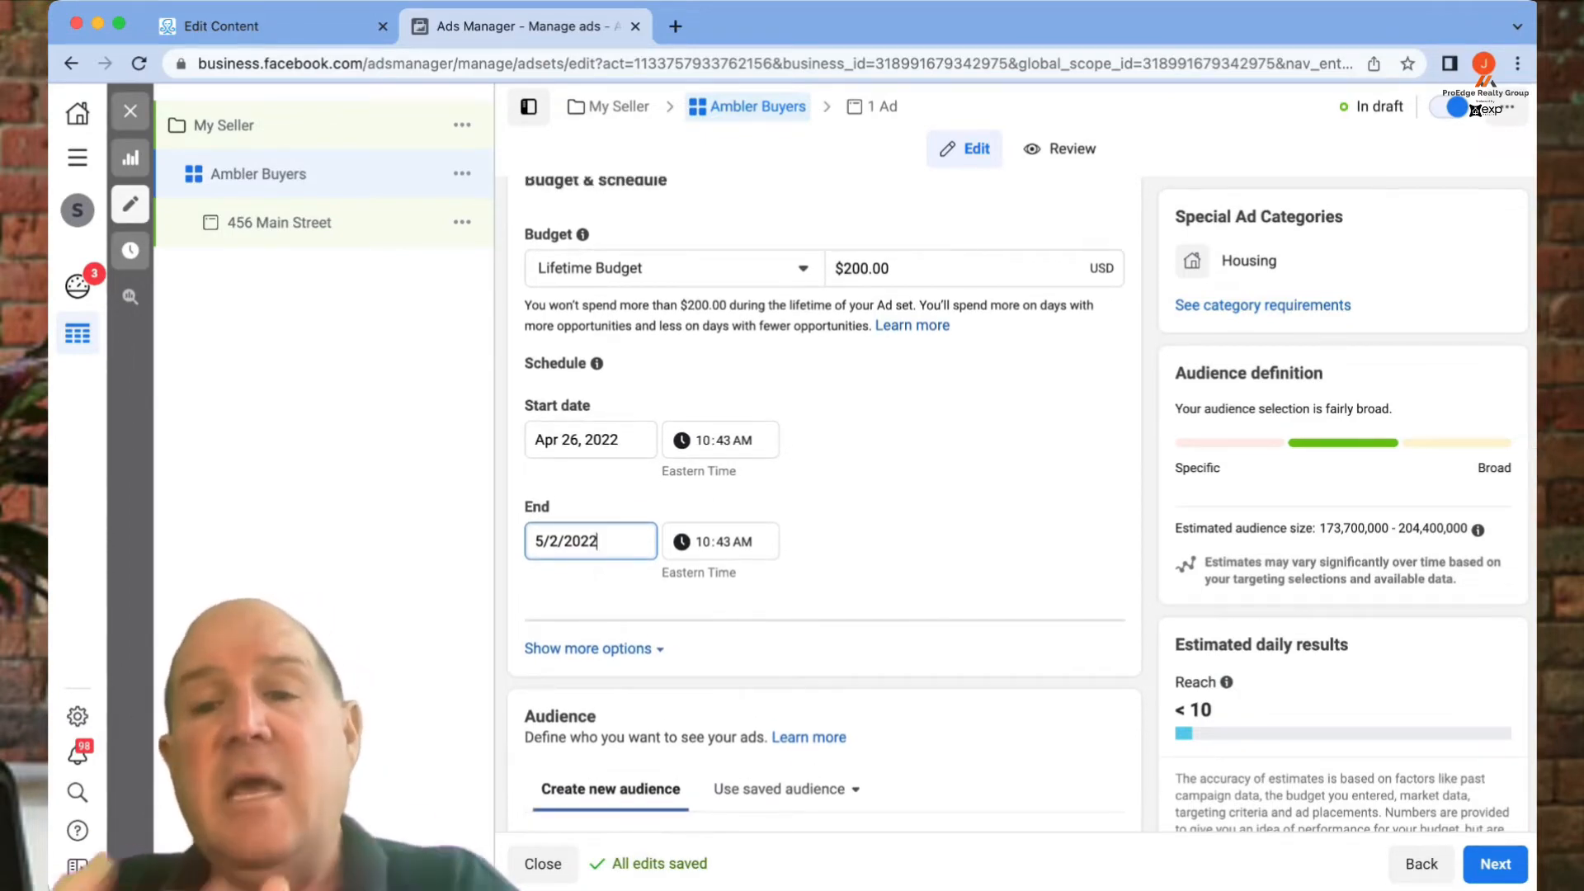
- Replace United States with Ambler, Pennsylvania as the target location
scroll(824, 502, "down", 1)
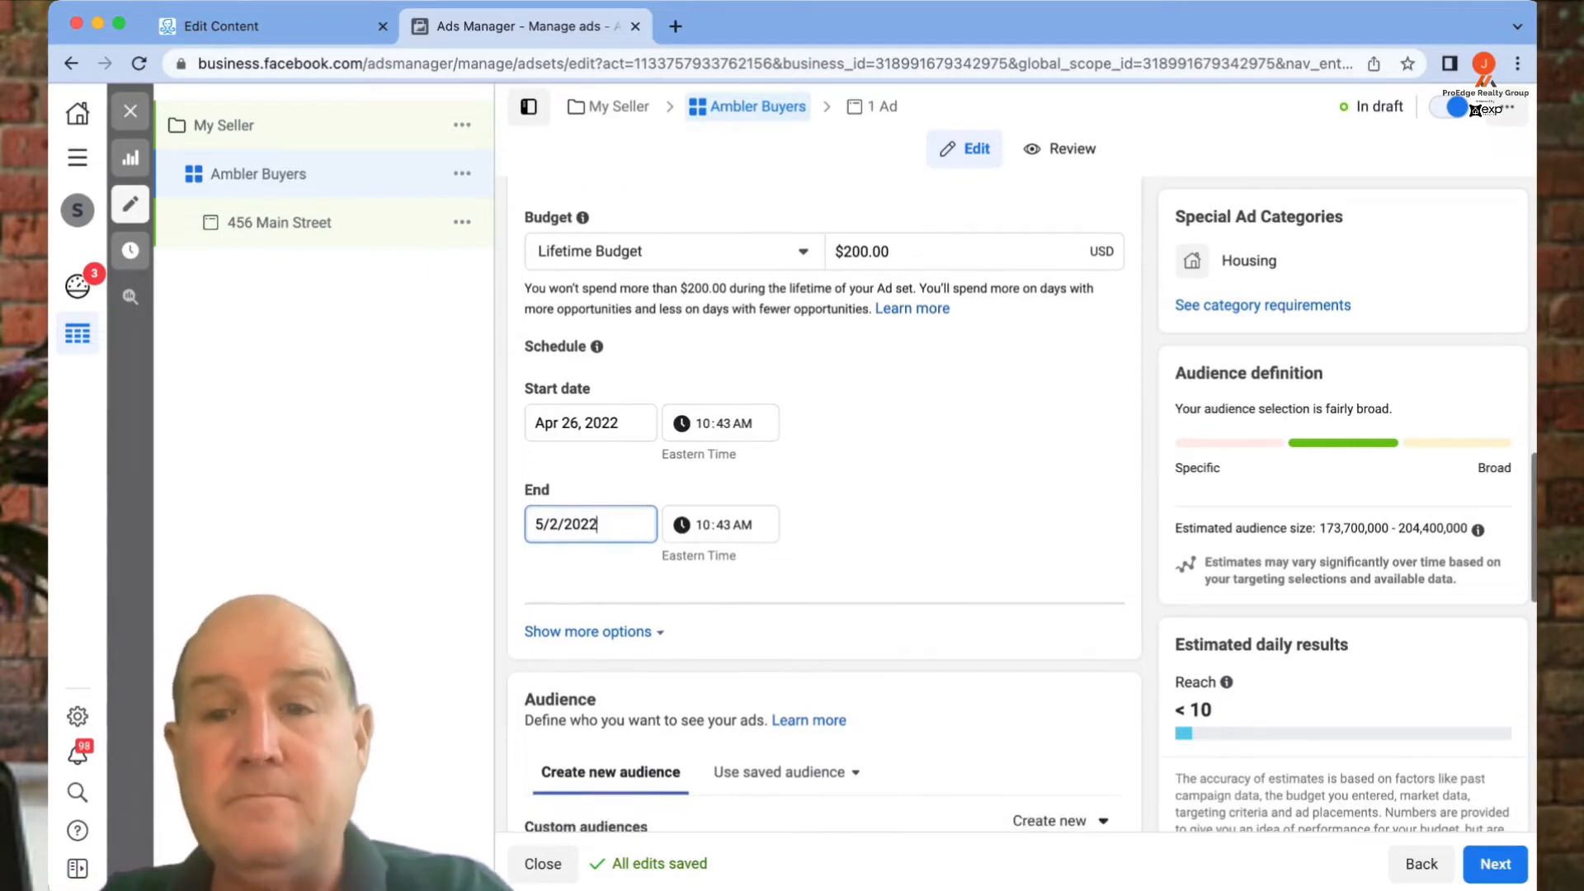
scroll(824, 503, "down", 8)
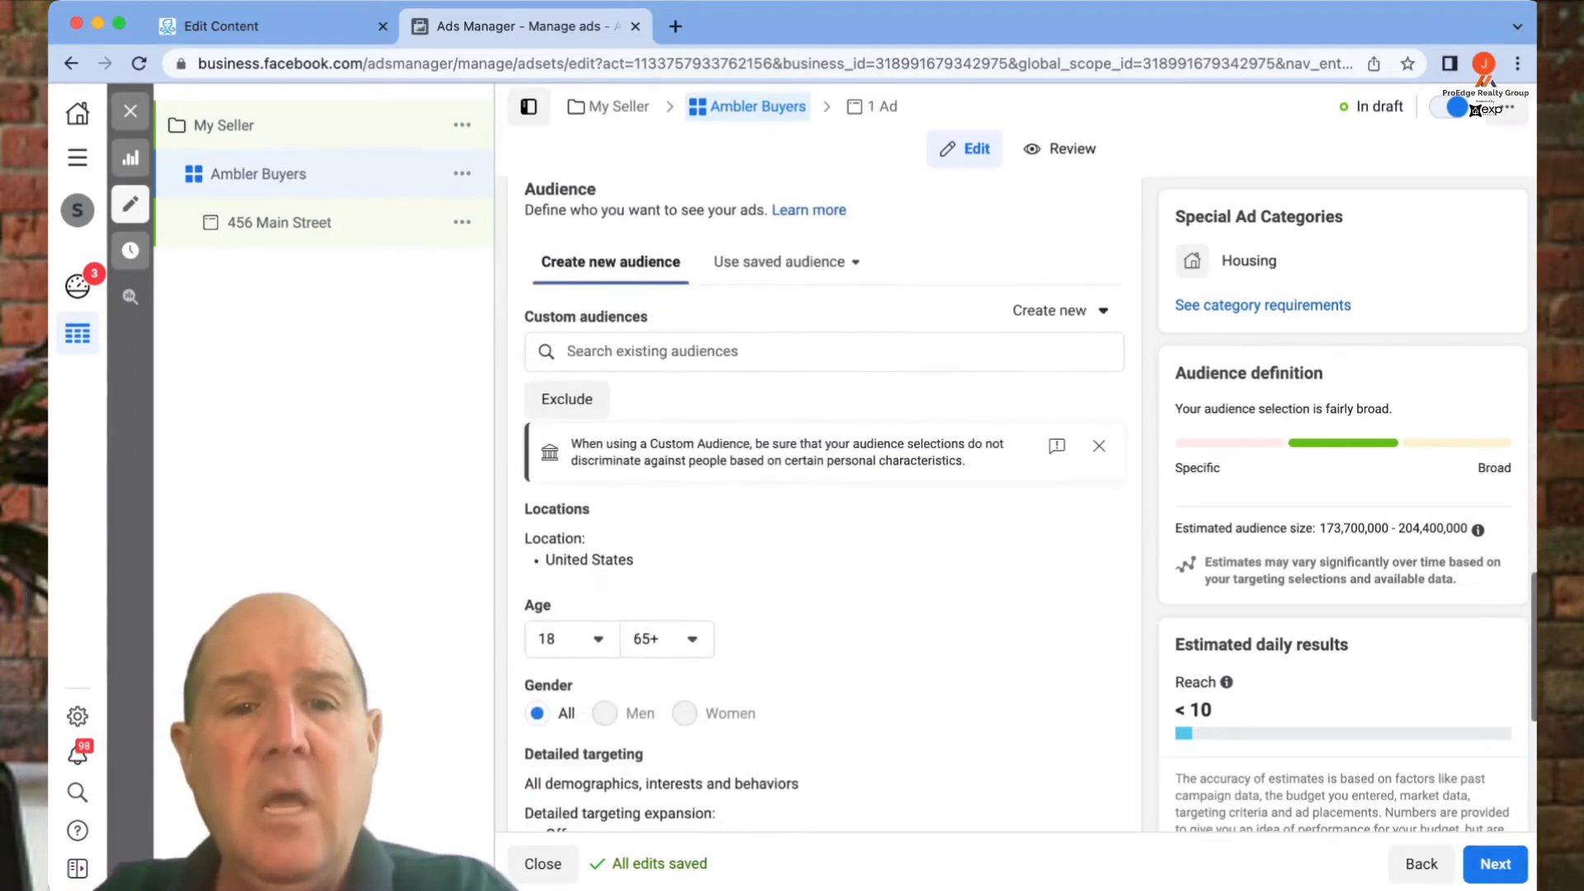
scroll(824, 421, "down", 1)
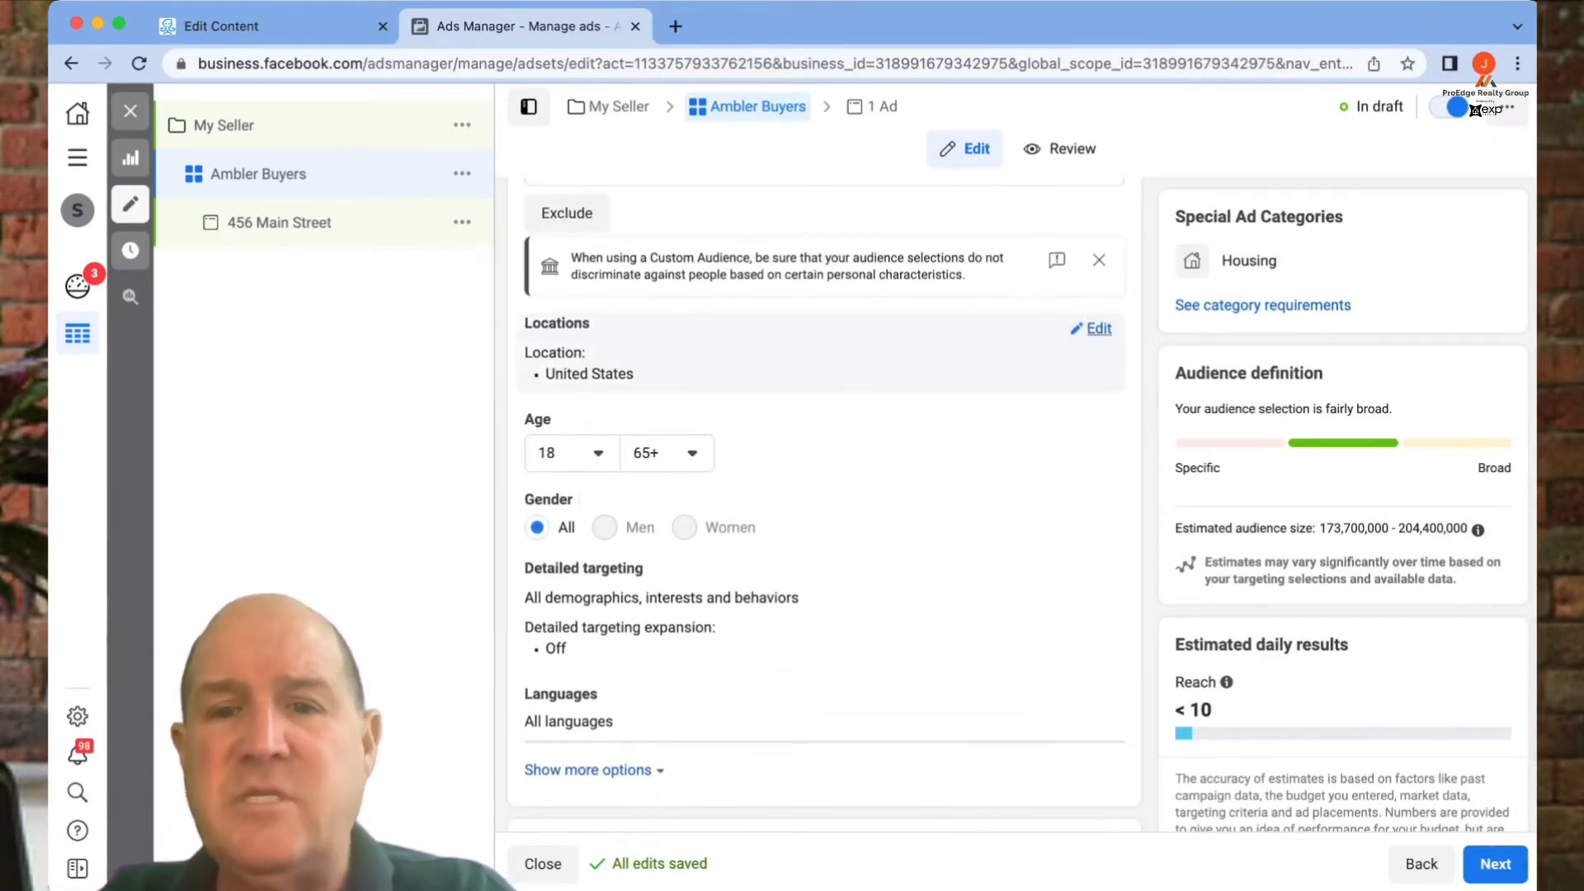
left_click(1091, 329)
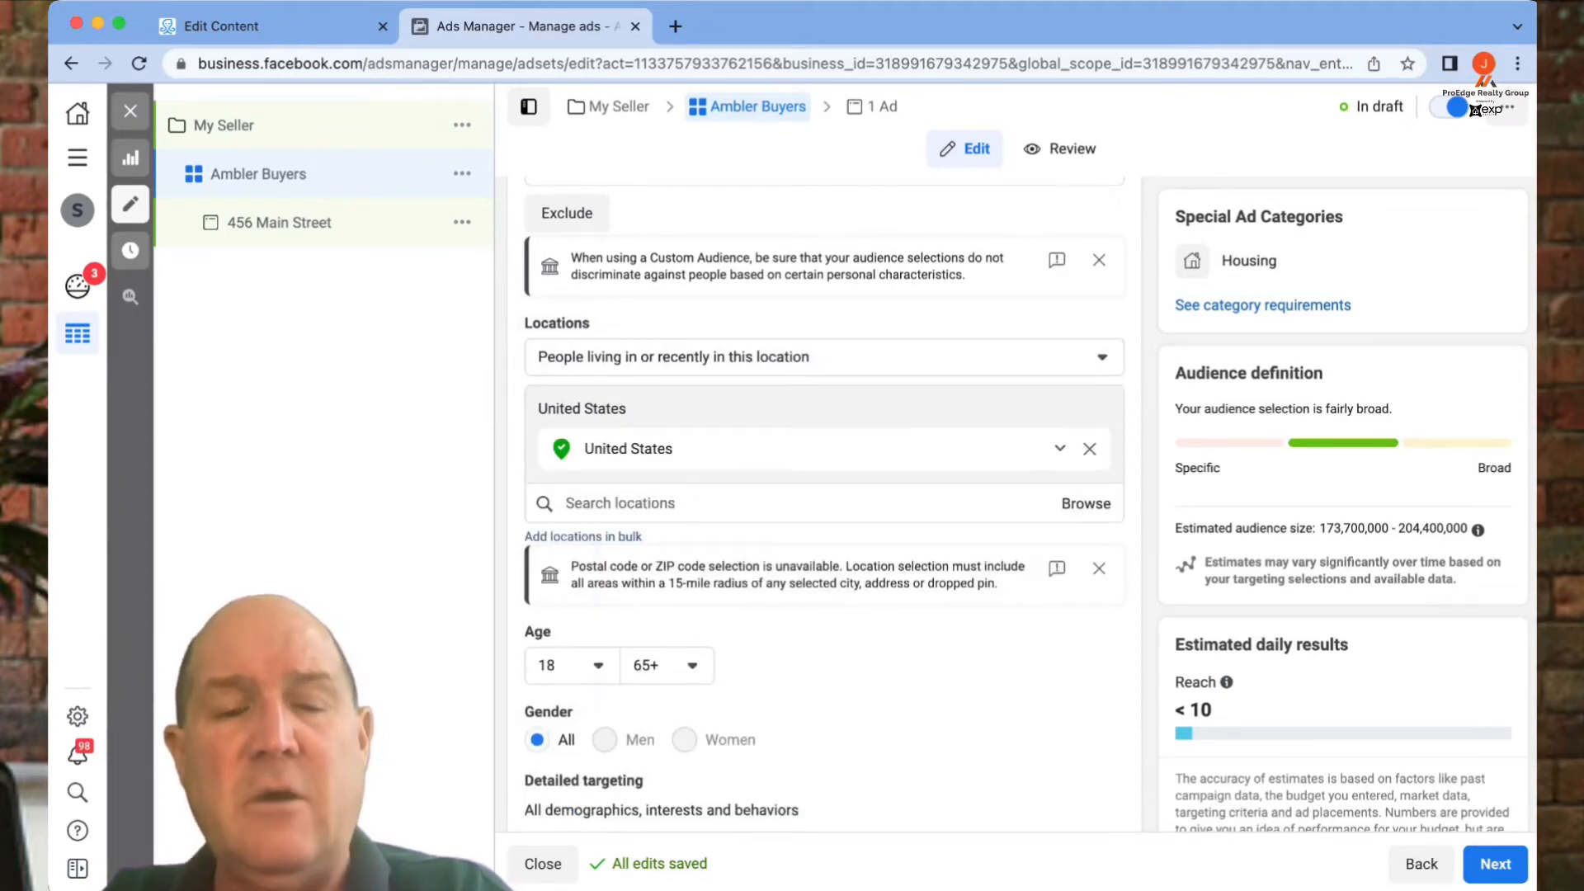
left_click(1090, 449)
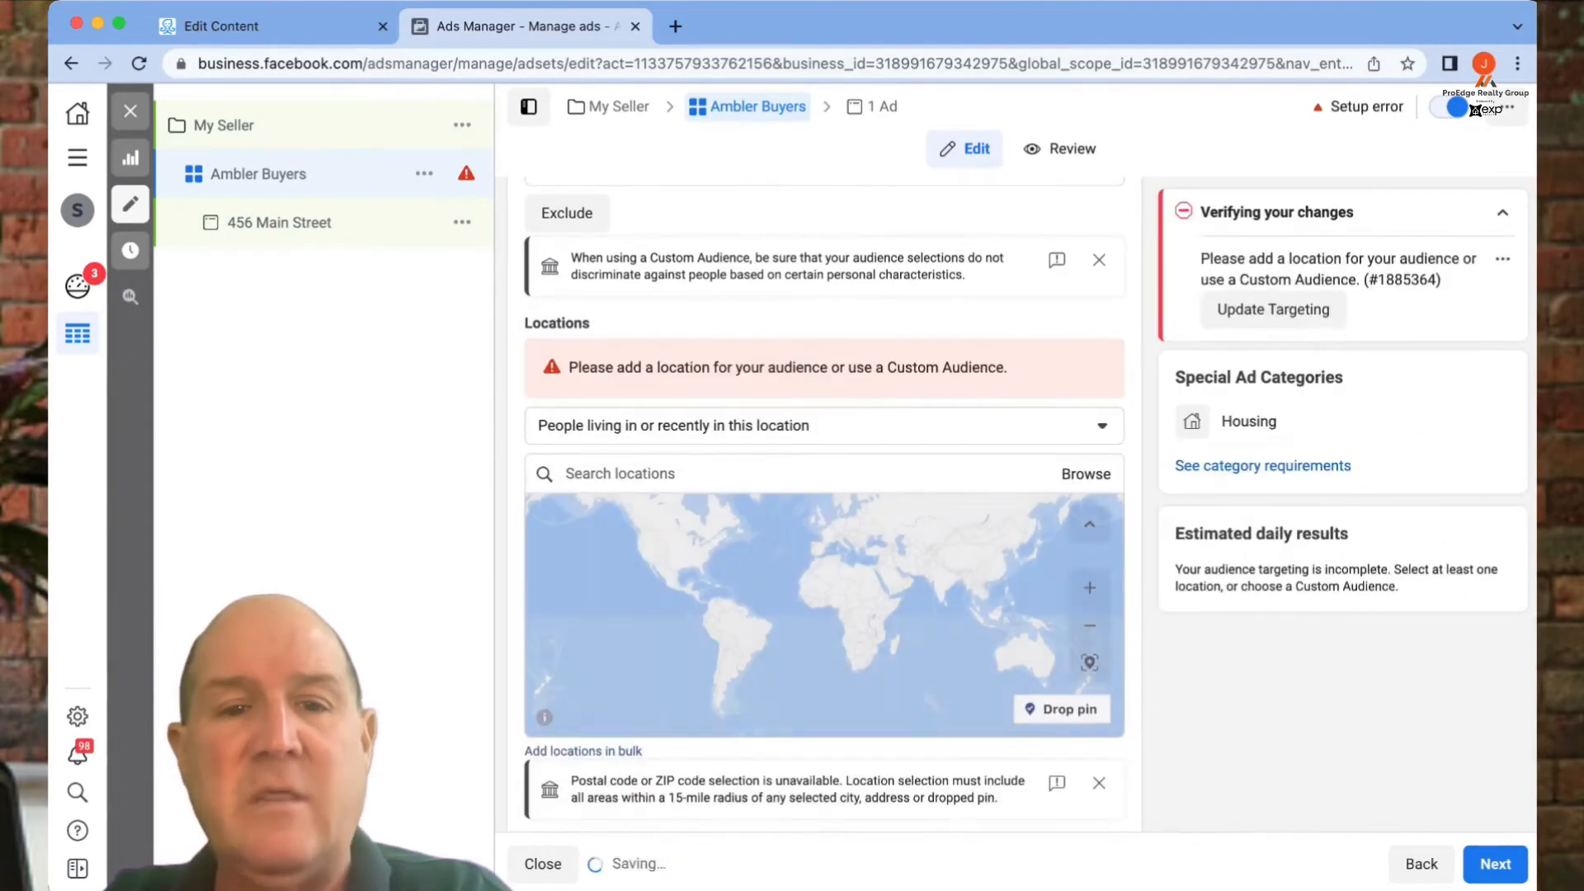
left_click(621, 474)
type("Ambler")
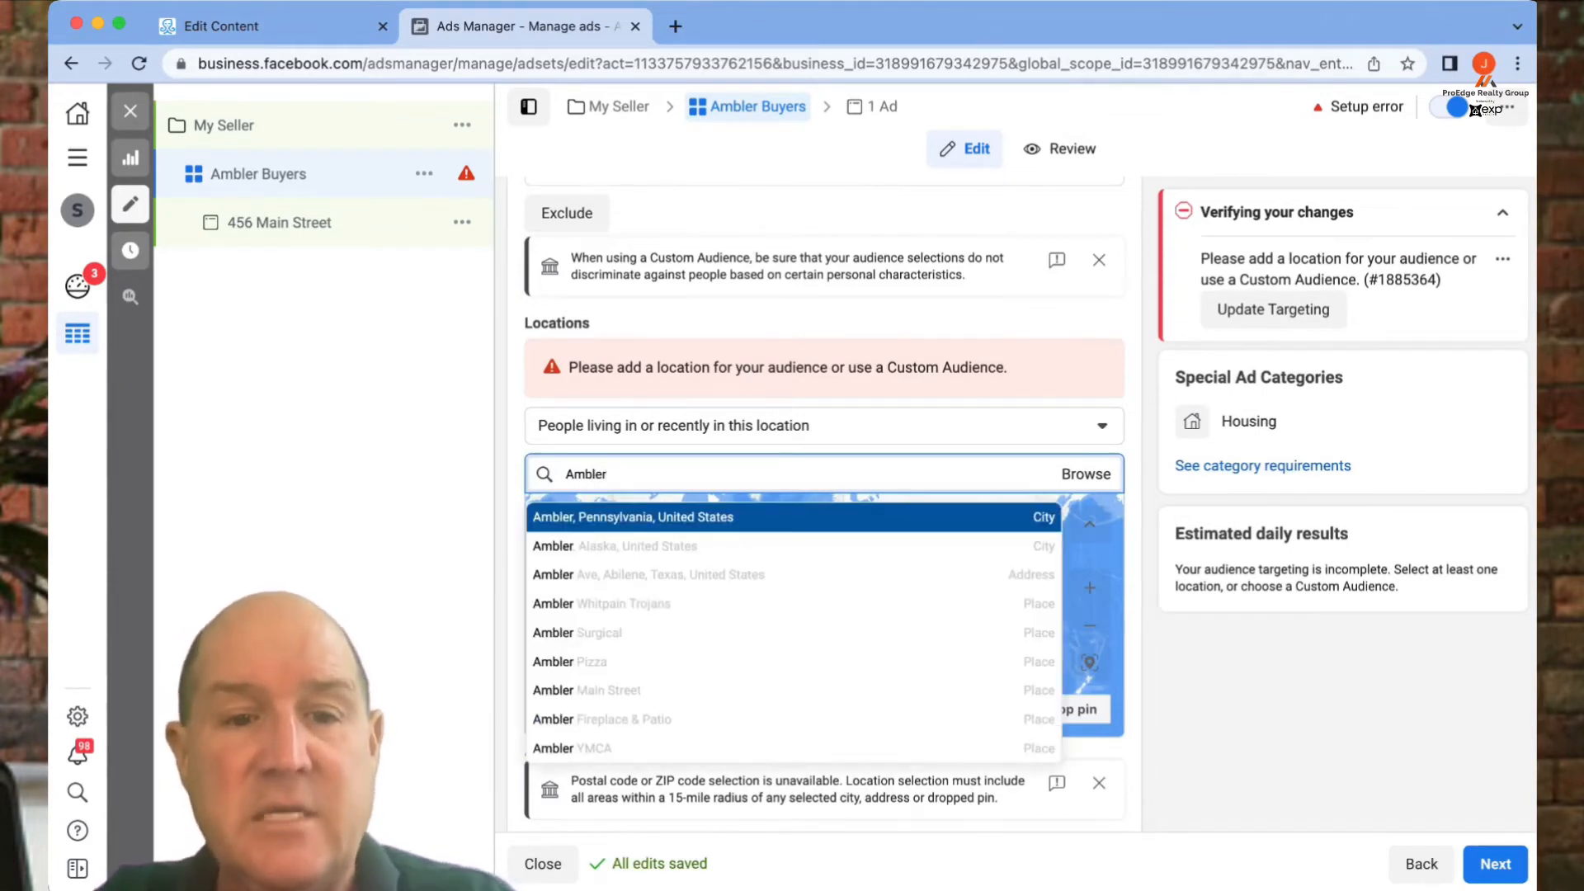
key("Return")
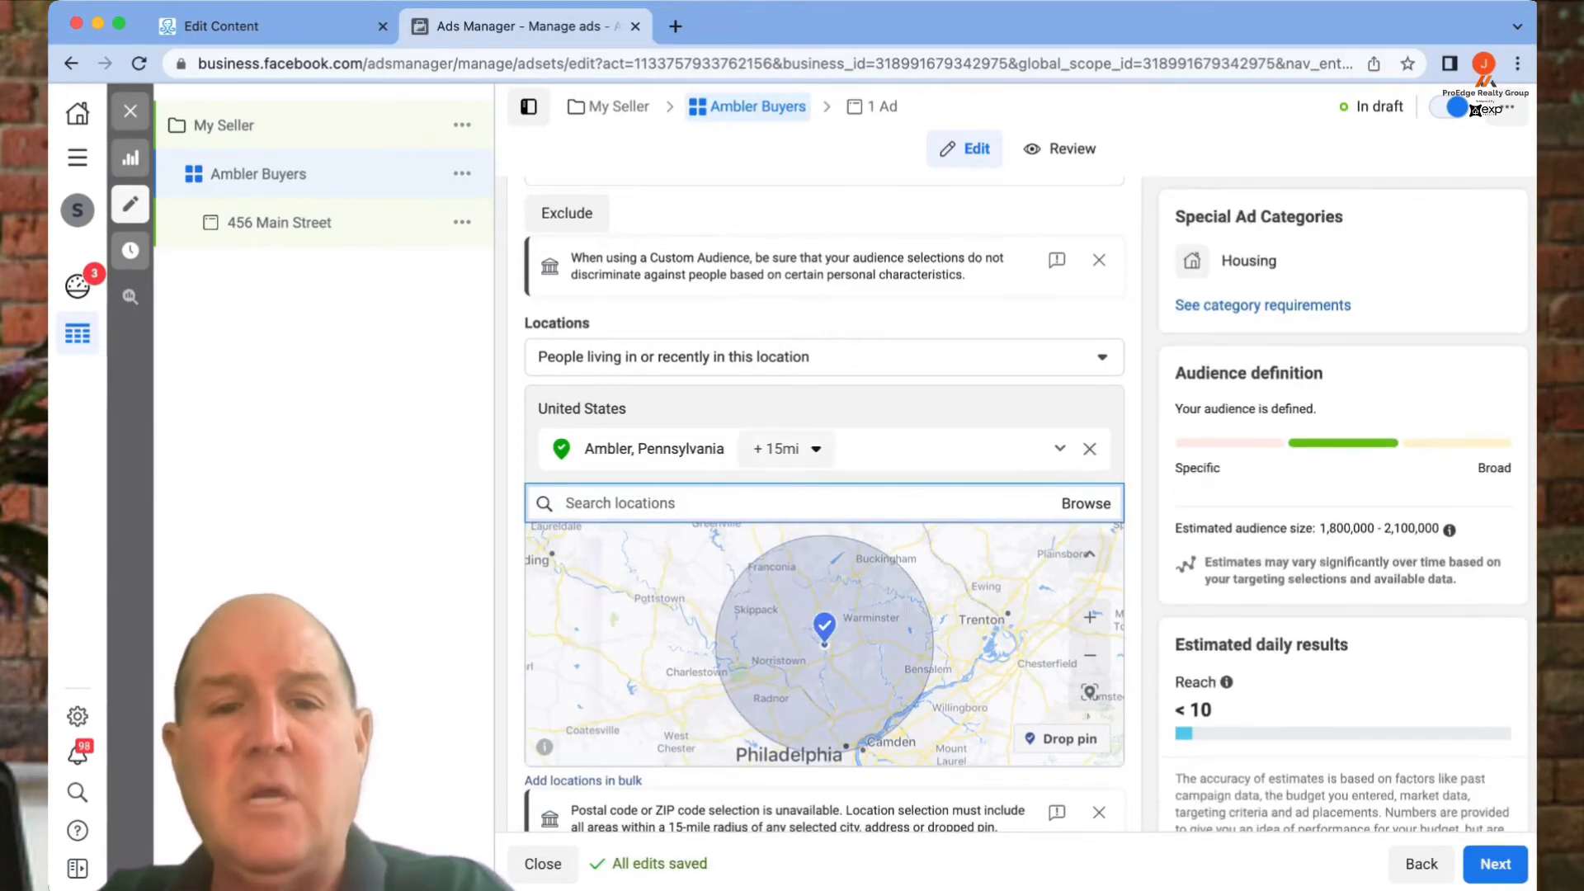
- Set the radius around Ambler to 16 miles
left_click(786, 448)
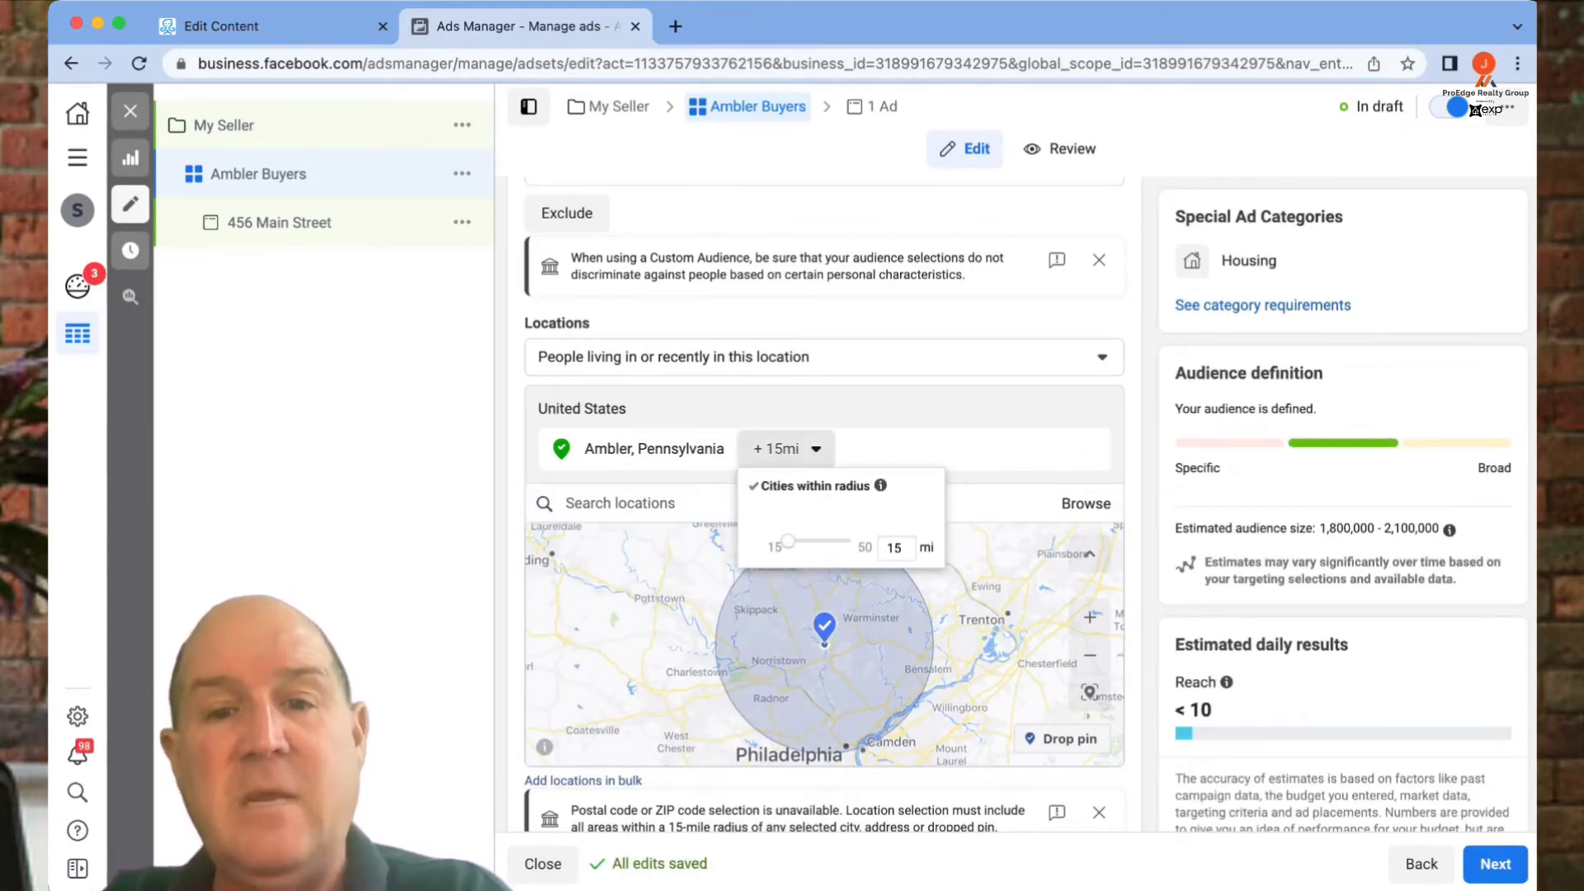
key("Return")
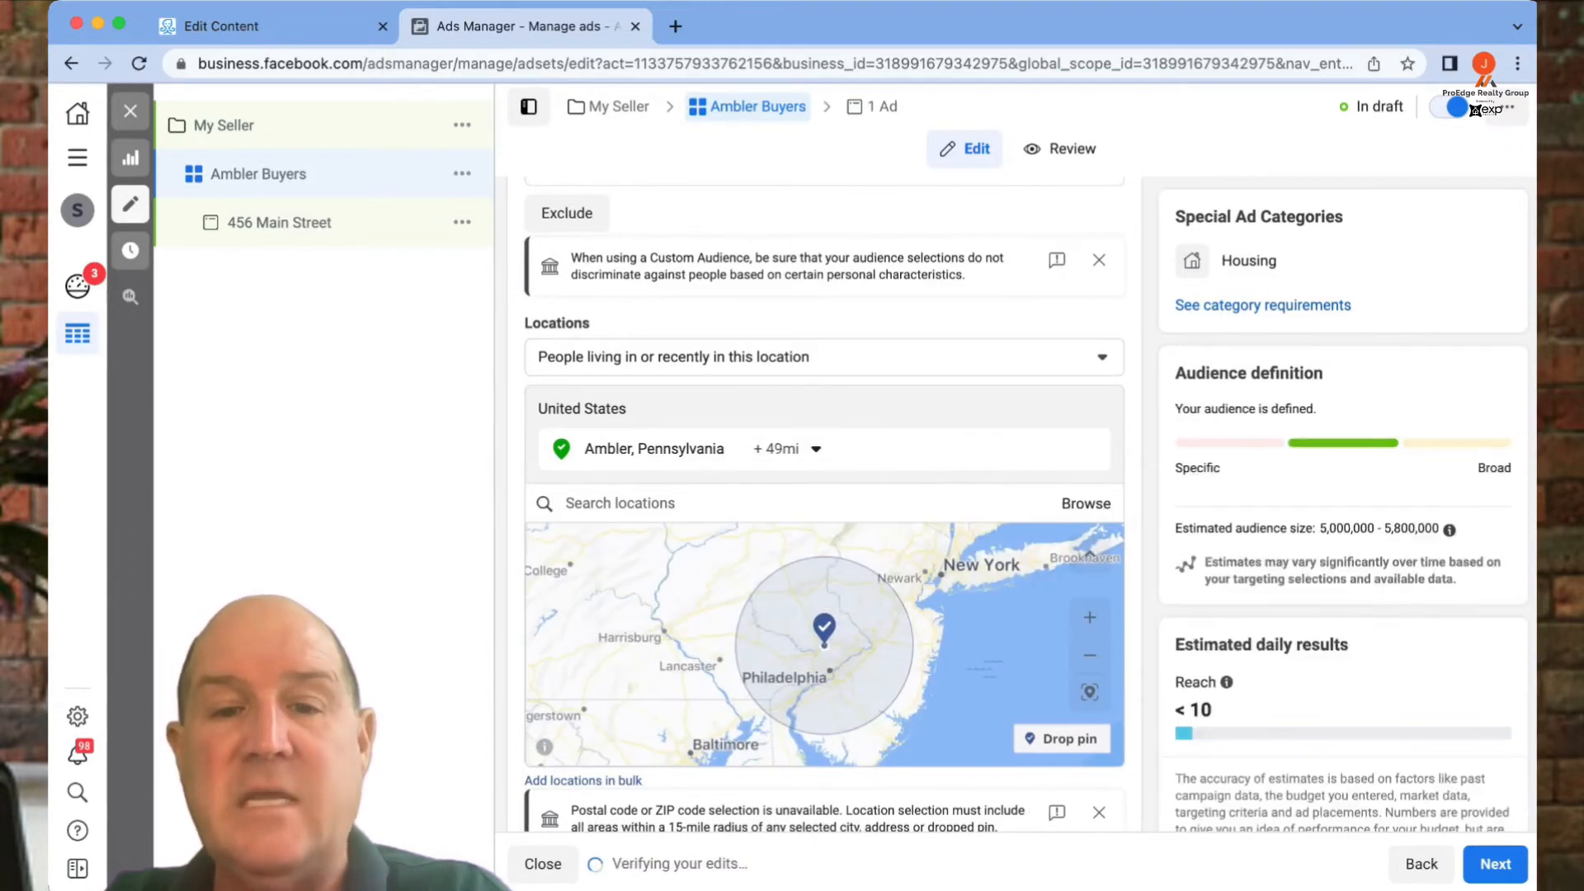
left_click(786, 448)
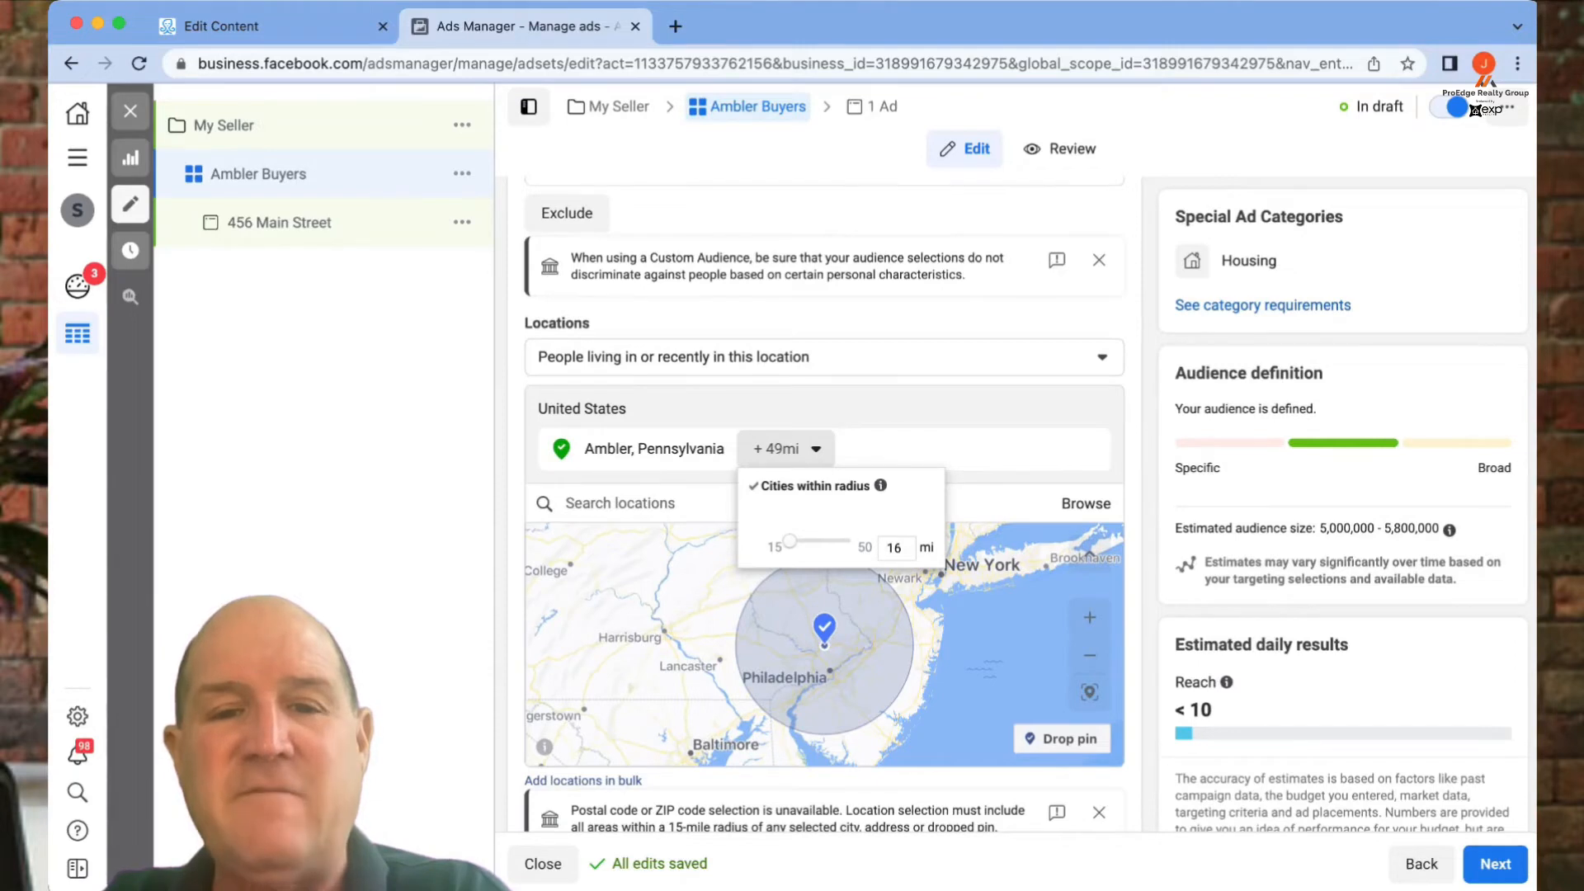
key("Return")
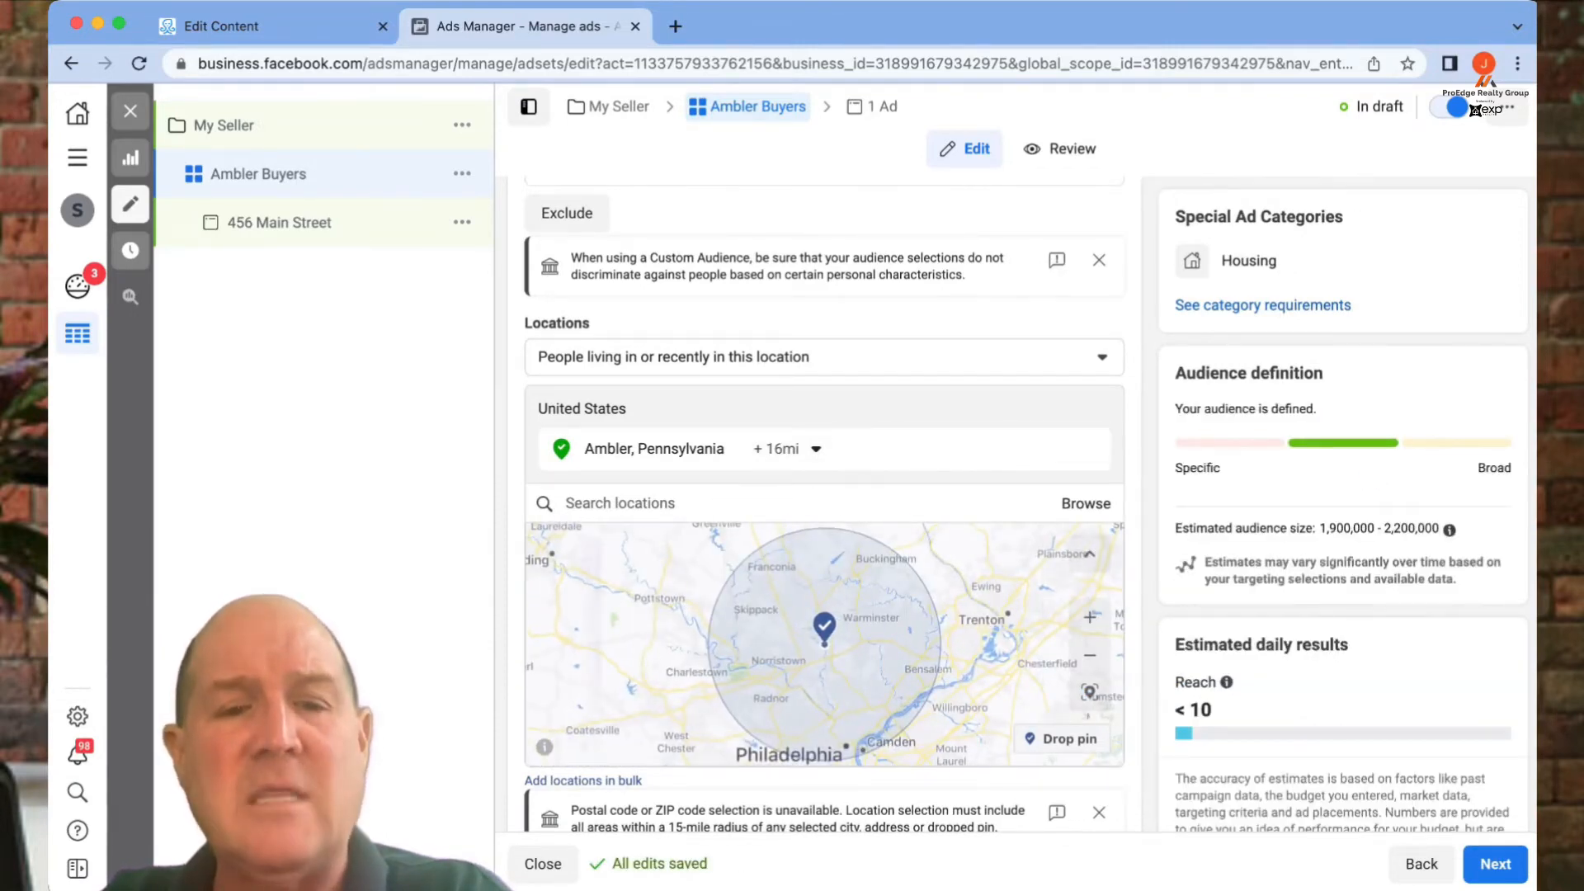
- Dismiss the postal code notice, note the 1,900,000–2,200,000 audience estimate, and open Detailed targeting
scroll(825, 503, "down", 5)
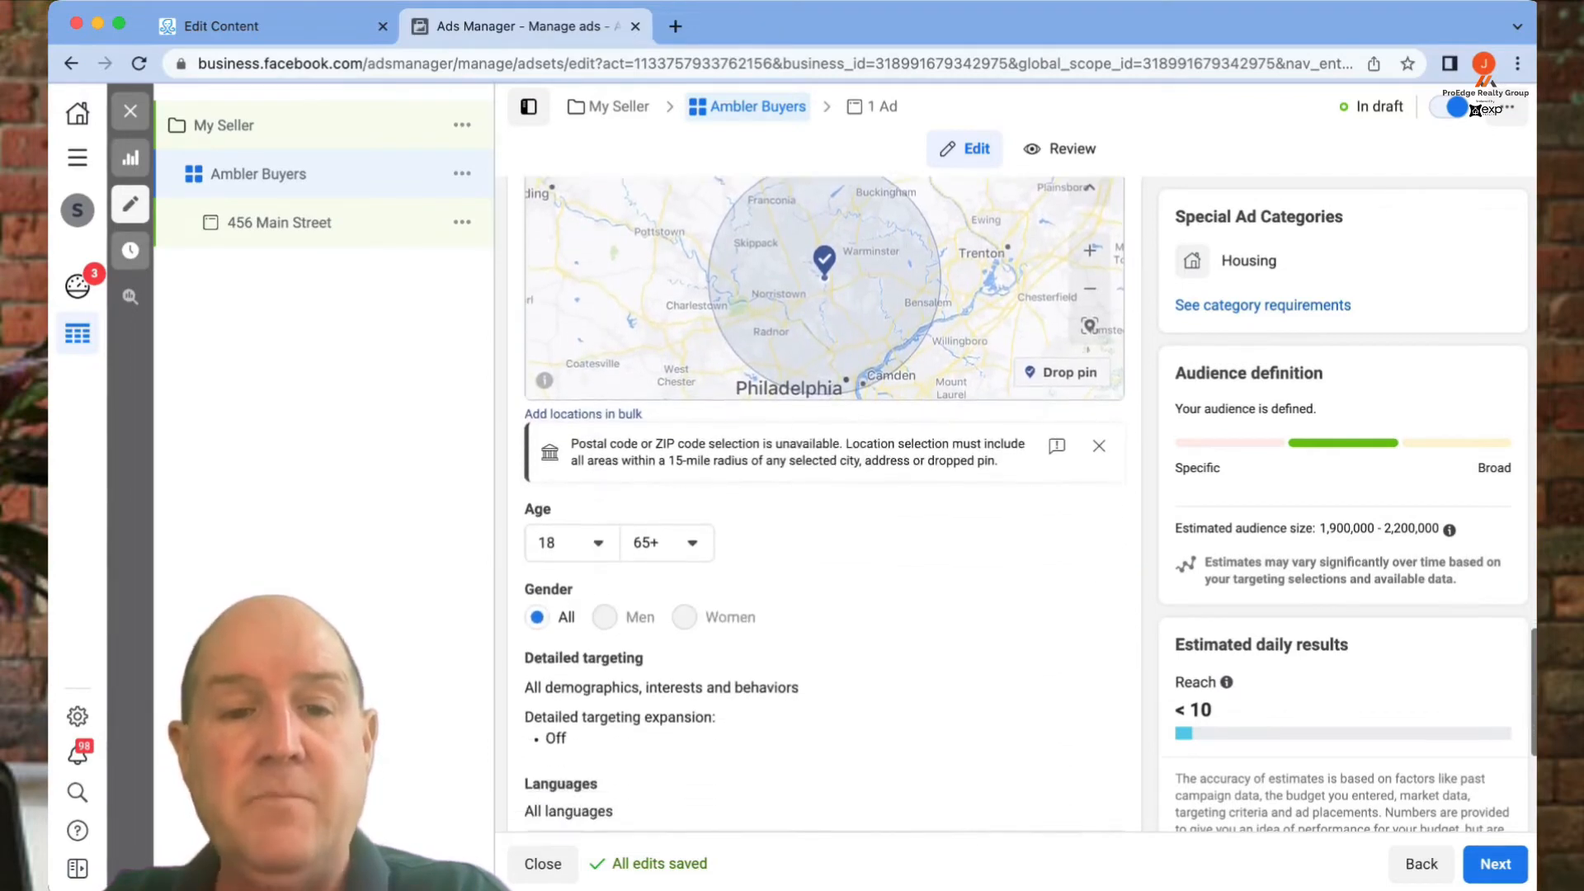
scroll(824, 504, "down", 1)
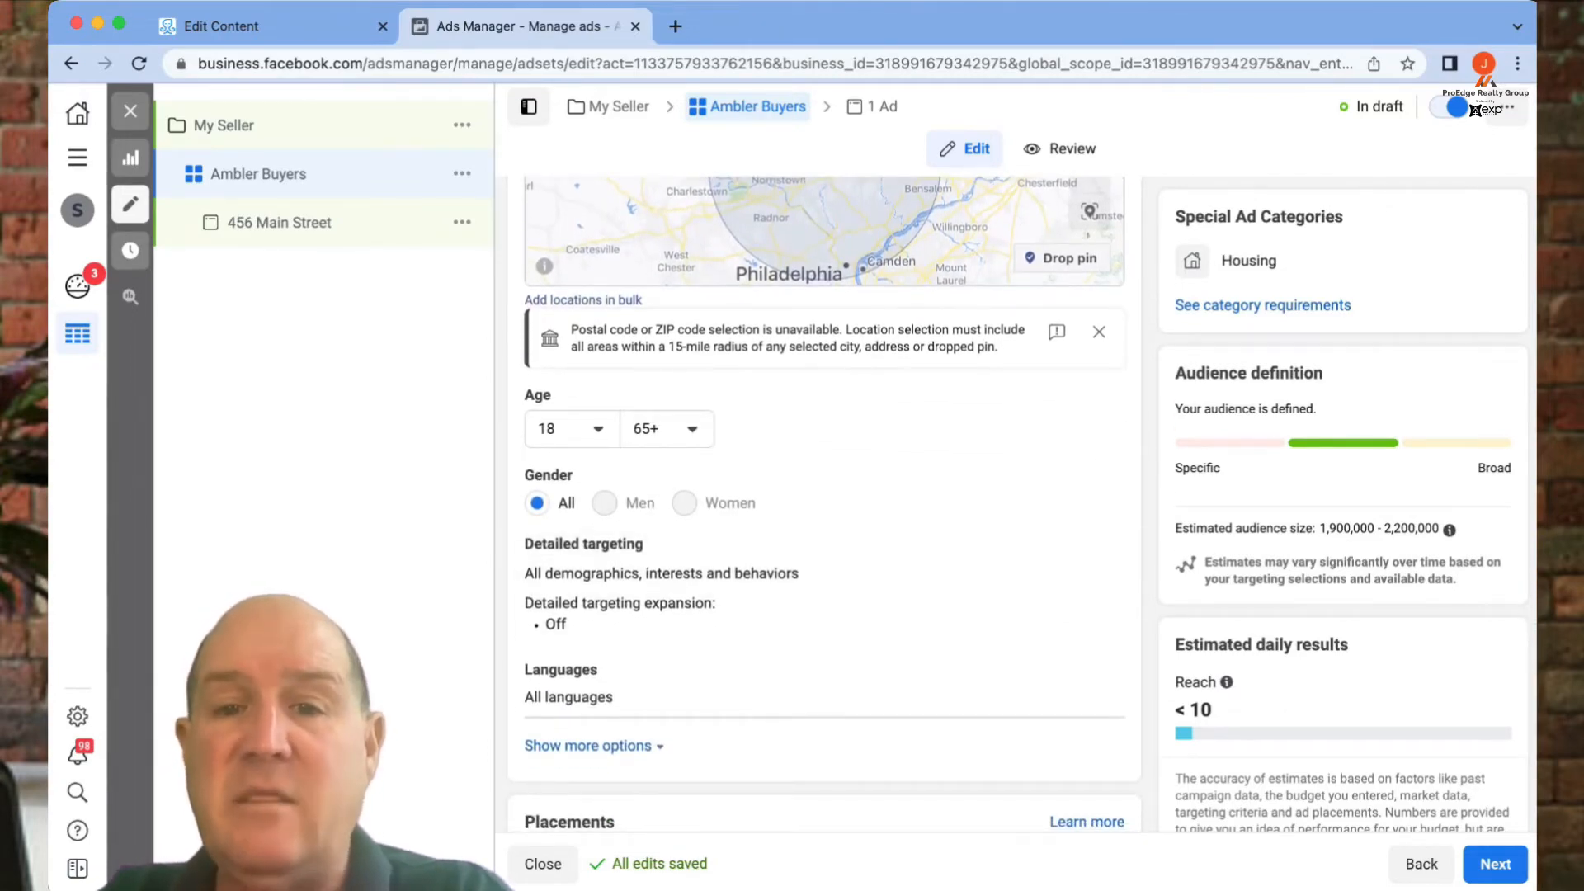
left_click(1099, 332)
scroll(825, 511, "down", 1)
scroll(825, 503, "down", 2)
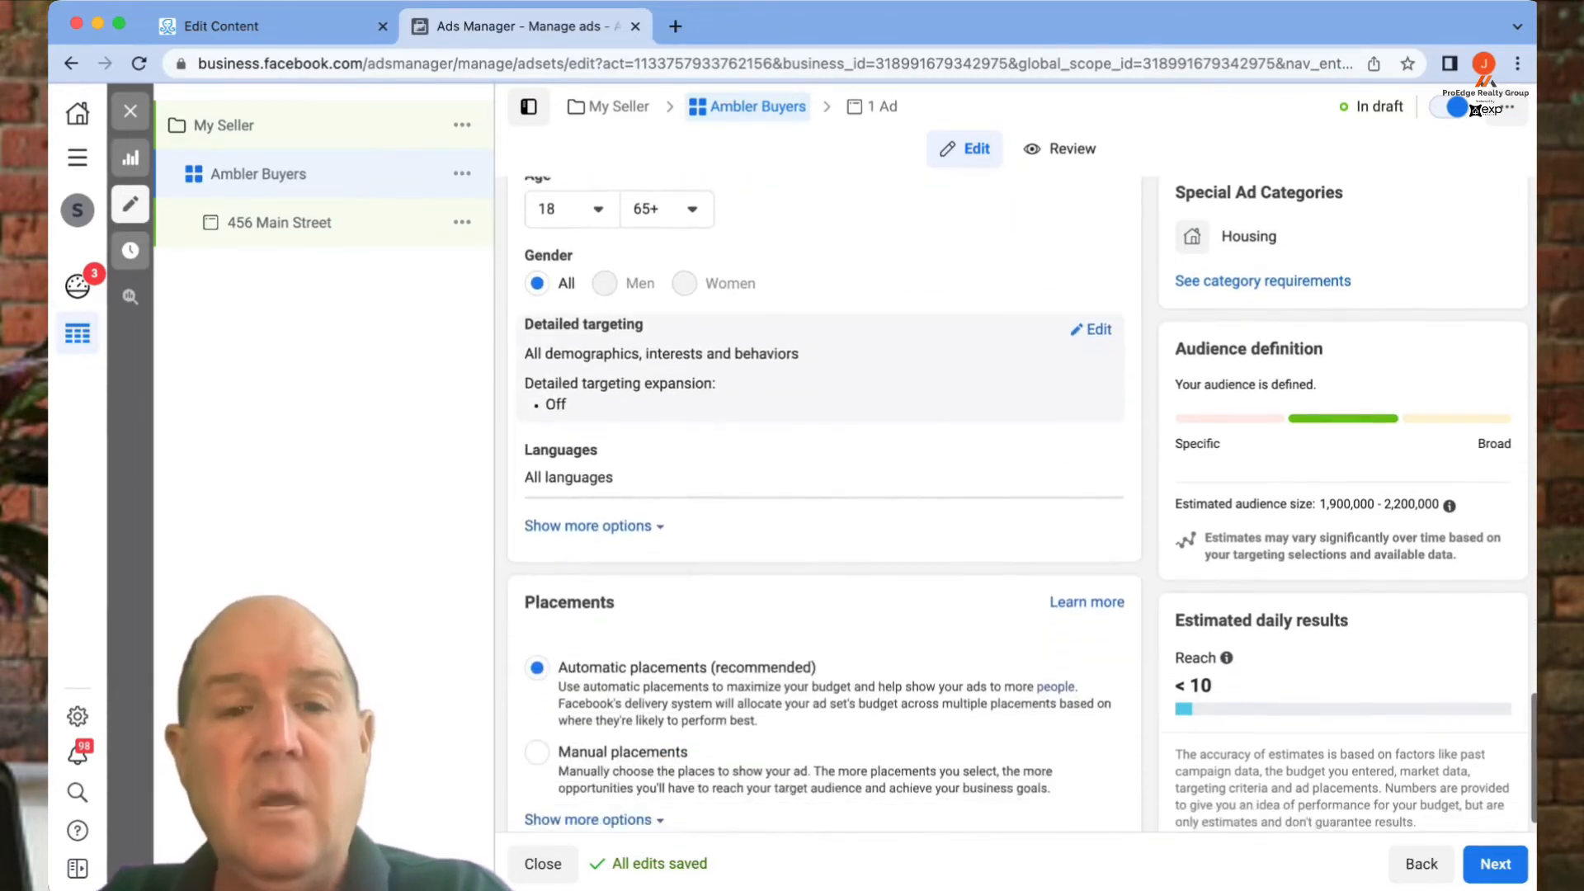
scroll(825, 380, "up", 1)
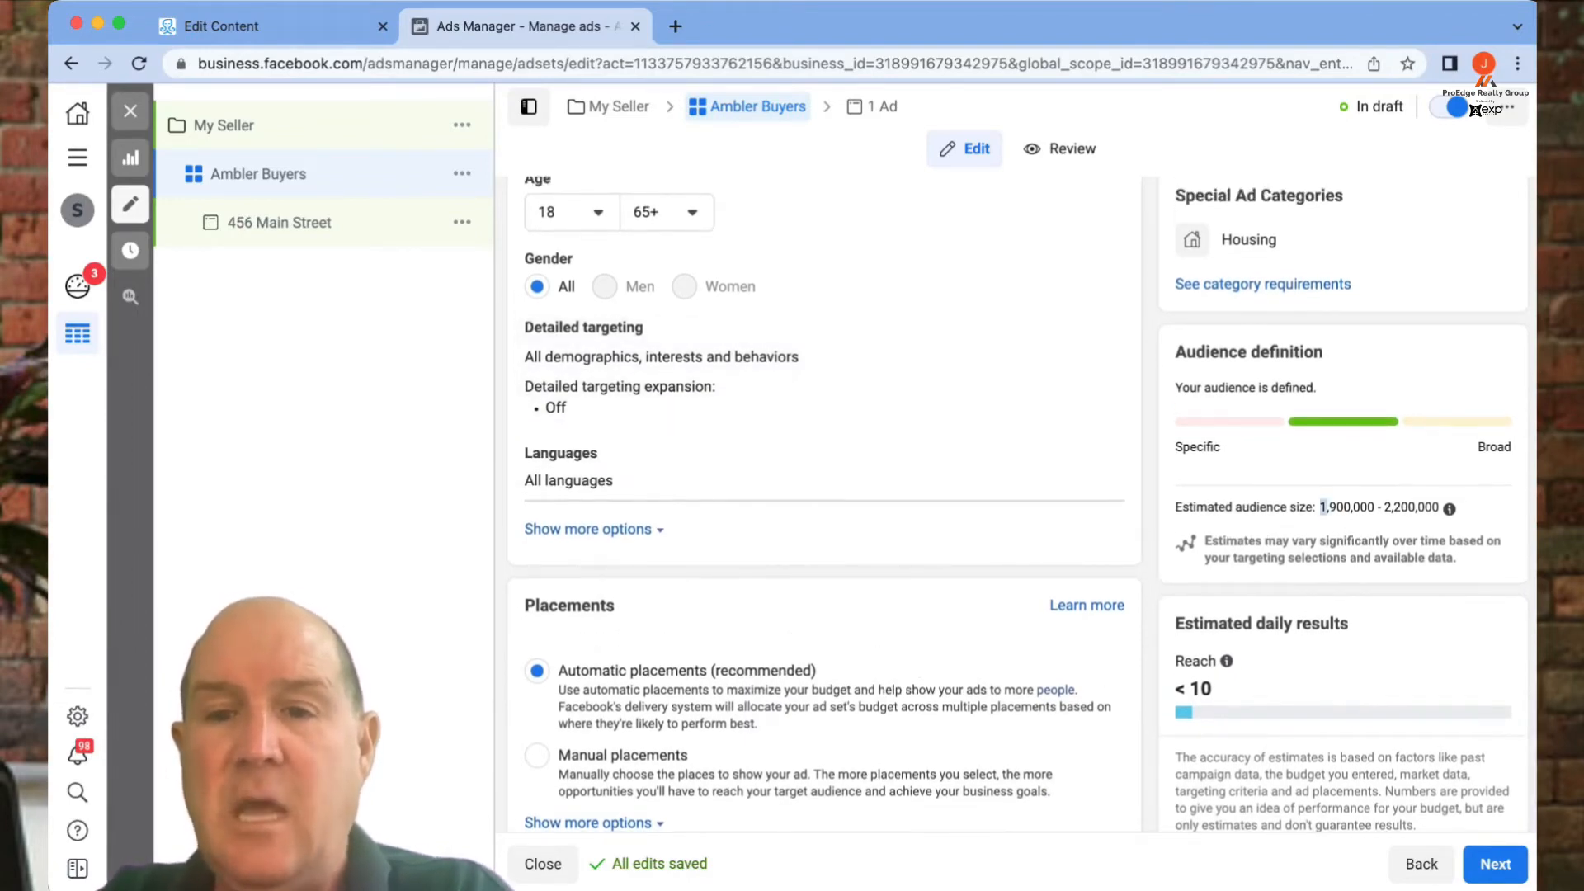
left_click_drag(1361, 507, 1416, 507)
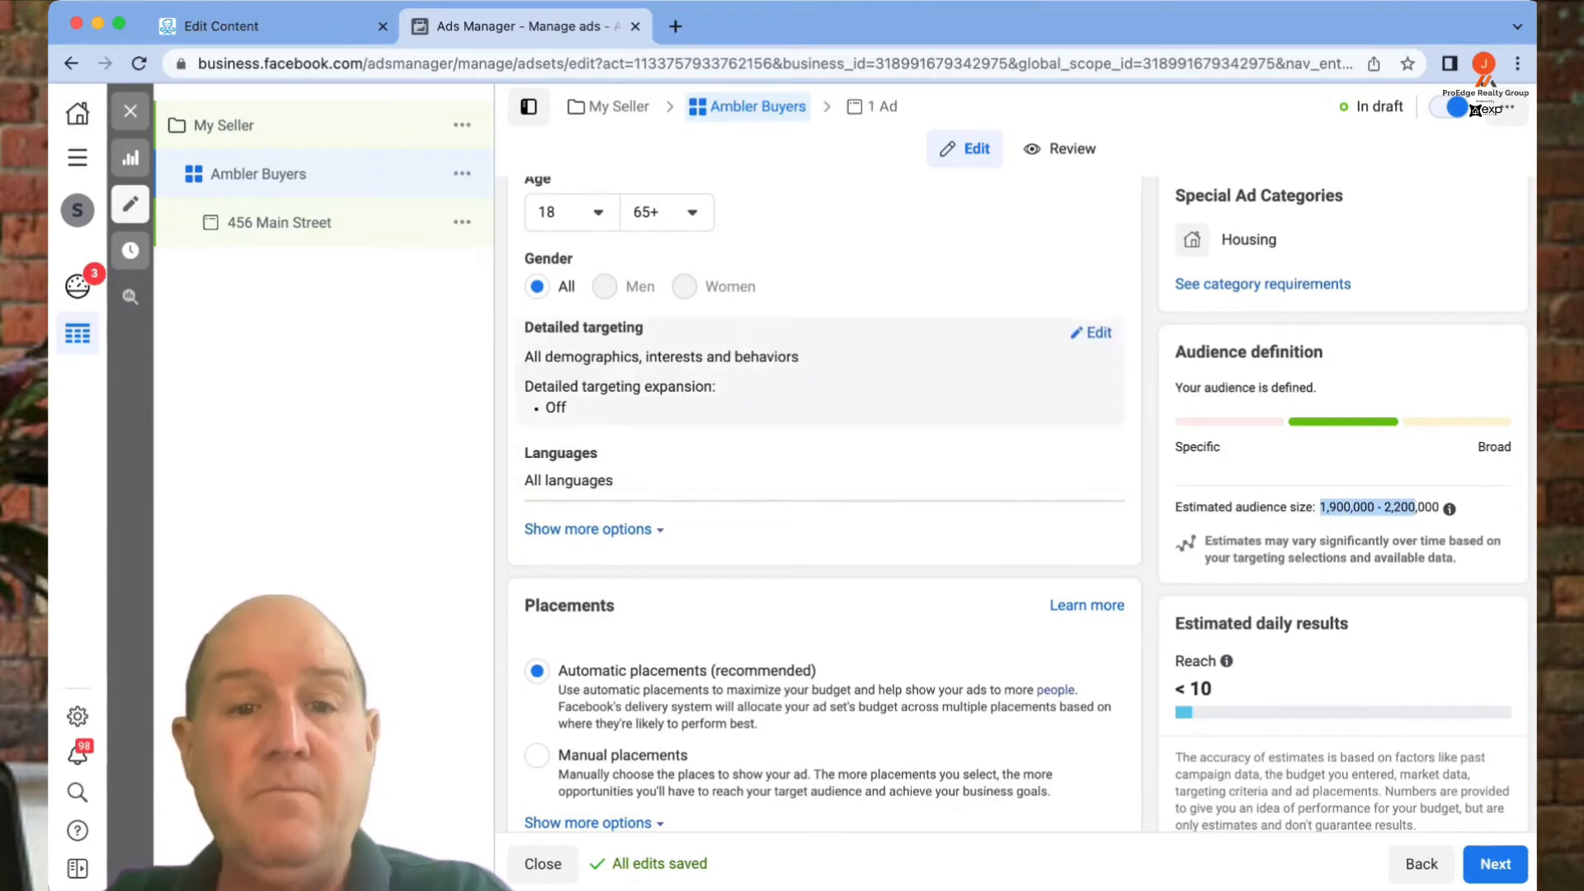
left_click(1094, 333)
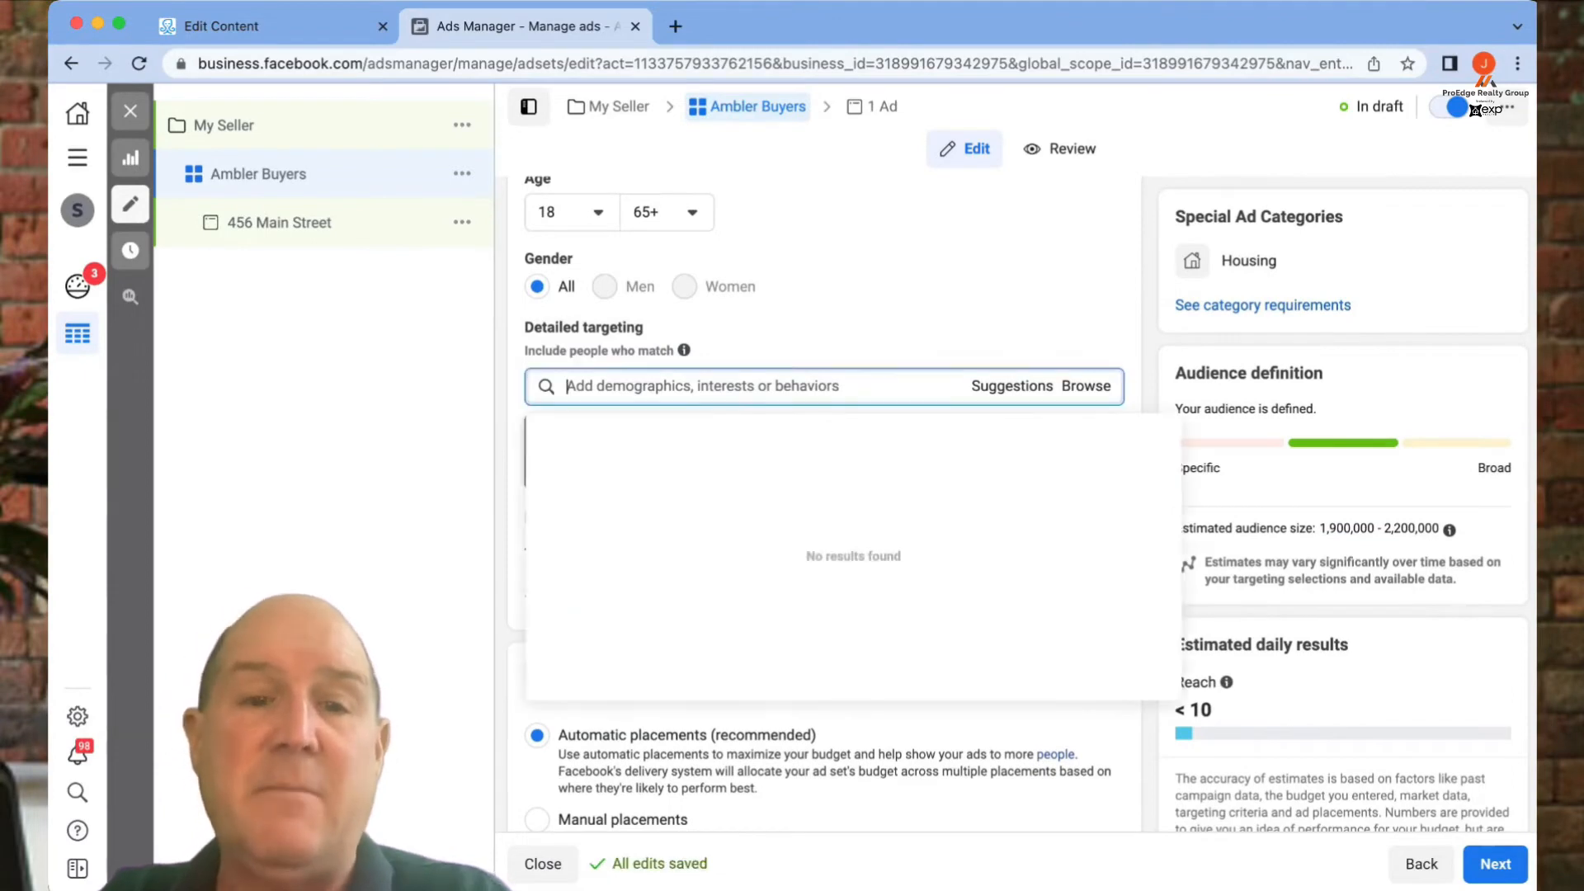
- Add Real estate, First-time buyer and Property finder as targeting interests
type("Real Estate")
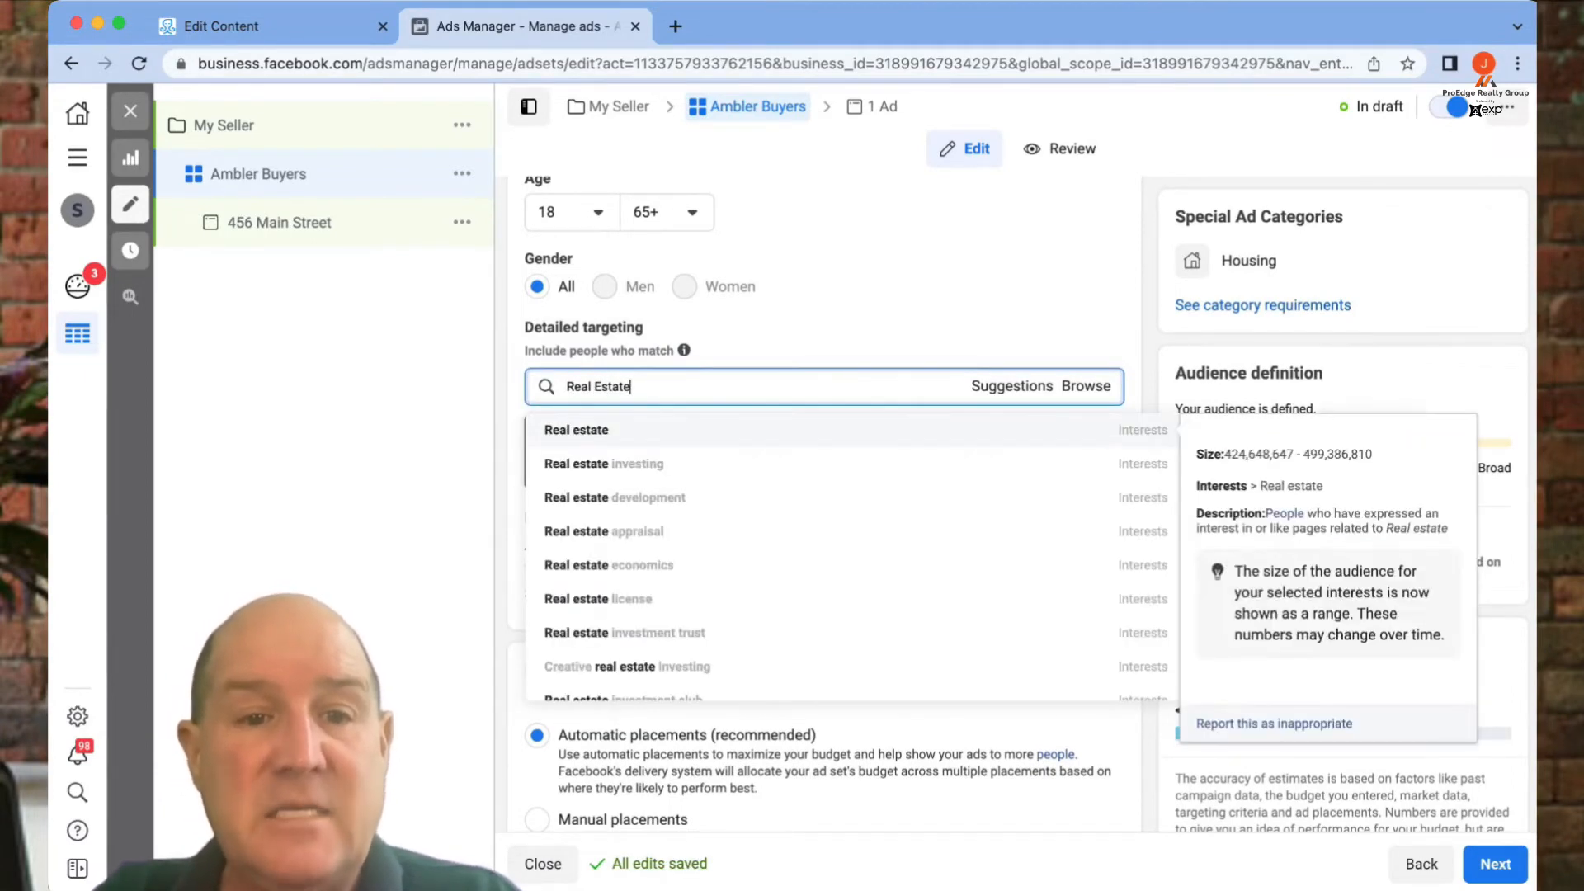
key("Return")
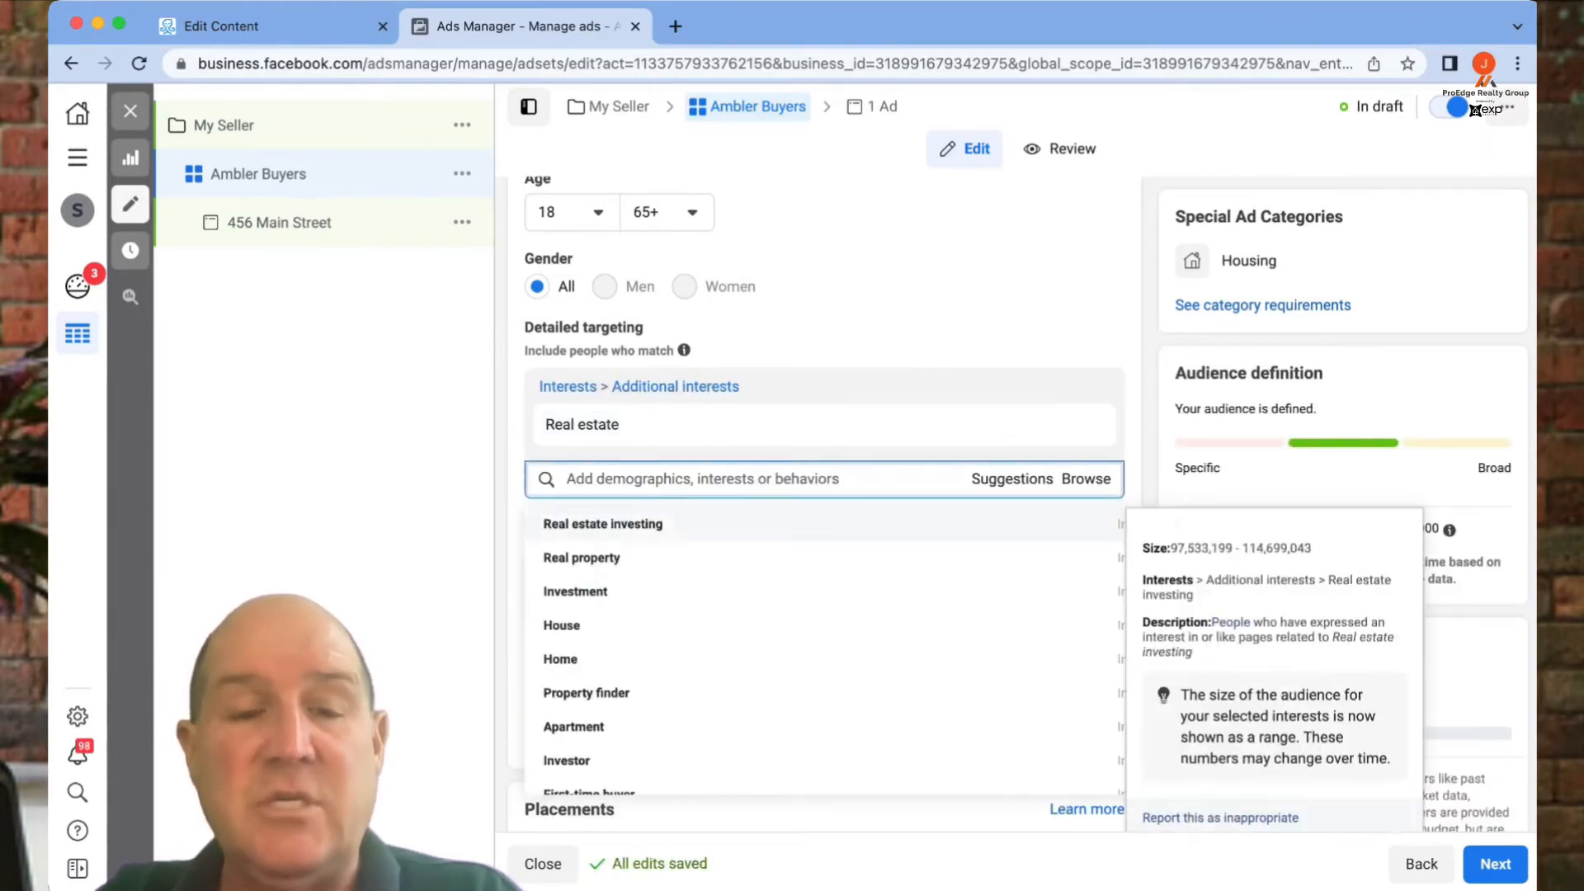
scroll(825, 652, "down", 3)
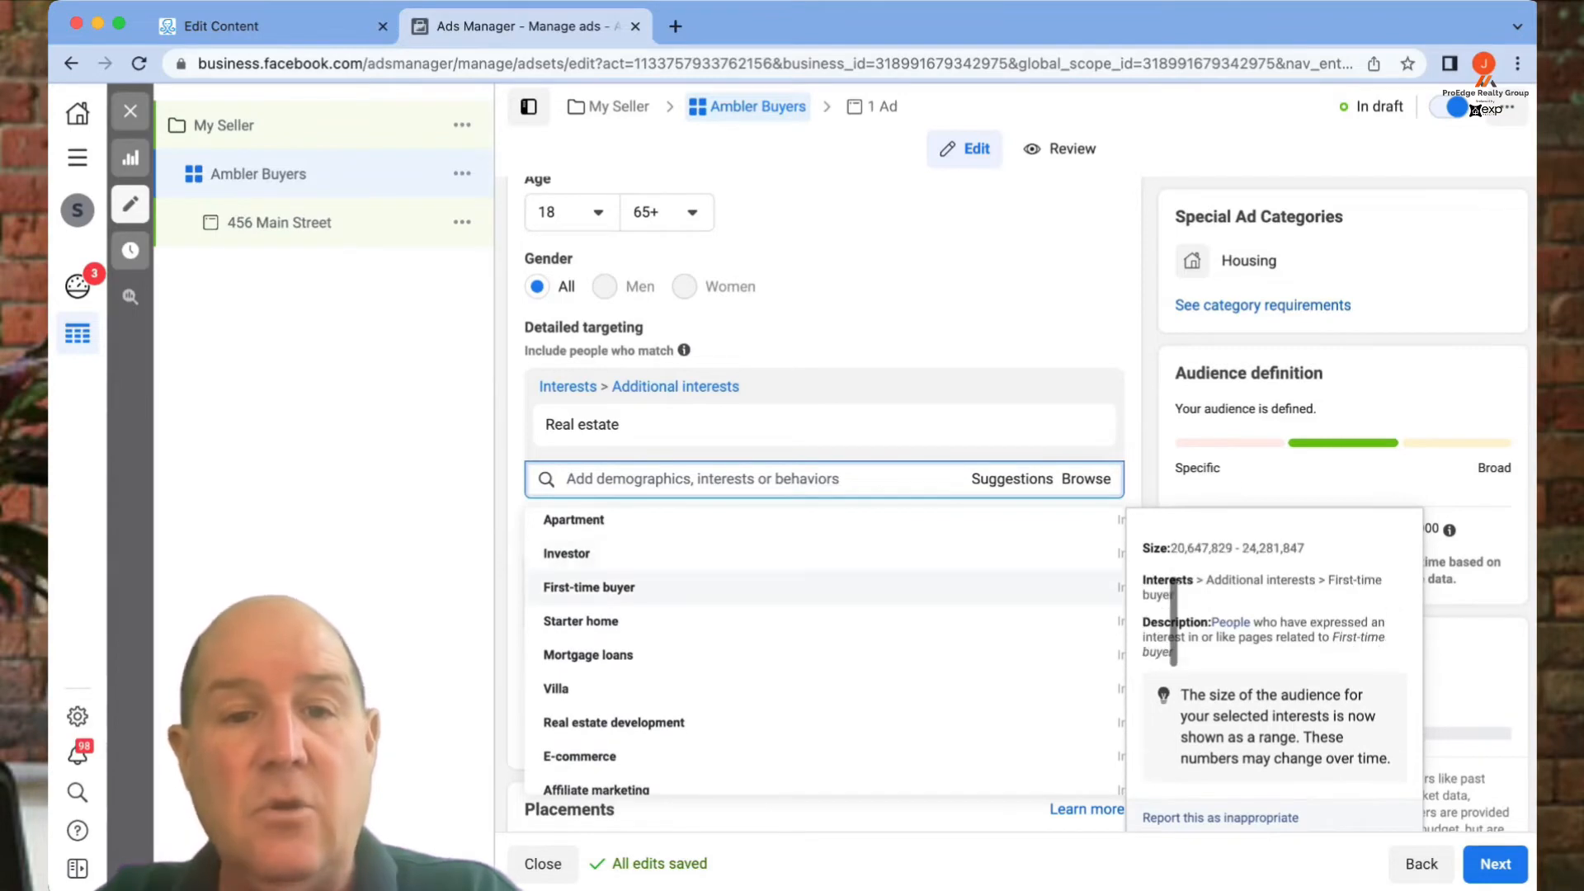
left_click(1073, 587)
scroll(825, 639, "down", 2)
scroll(825, 636, "up", 1)
left_click(825, 629)
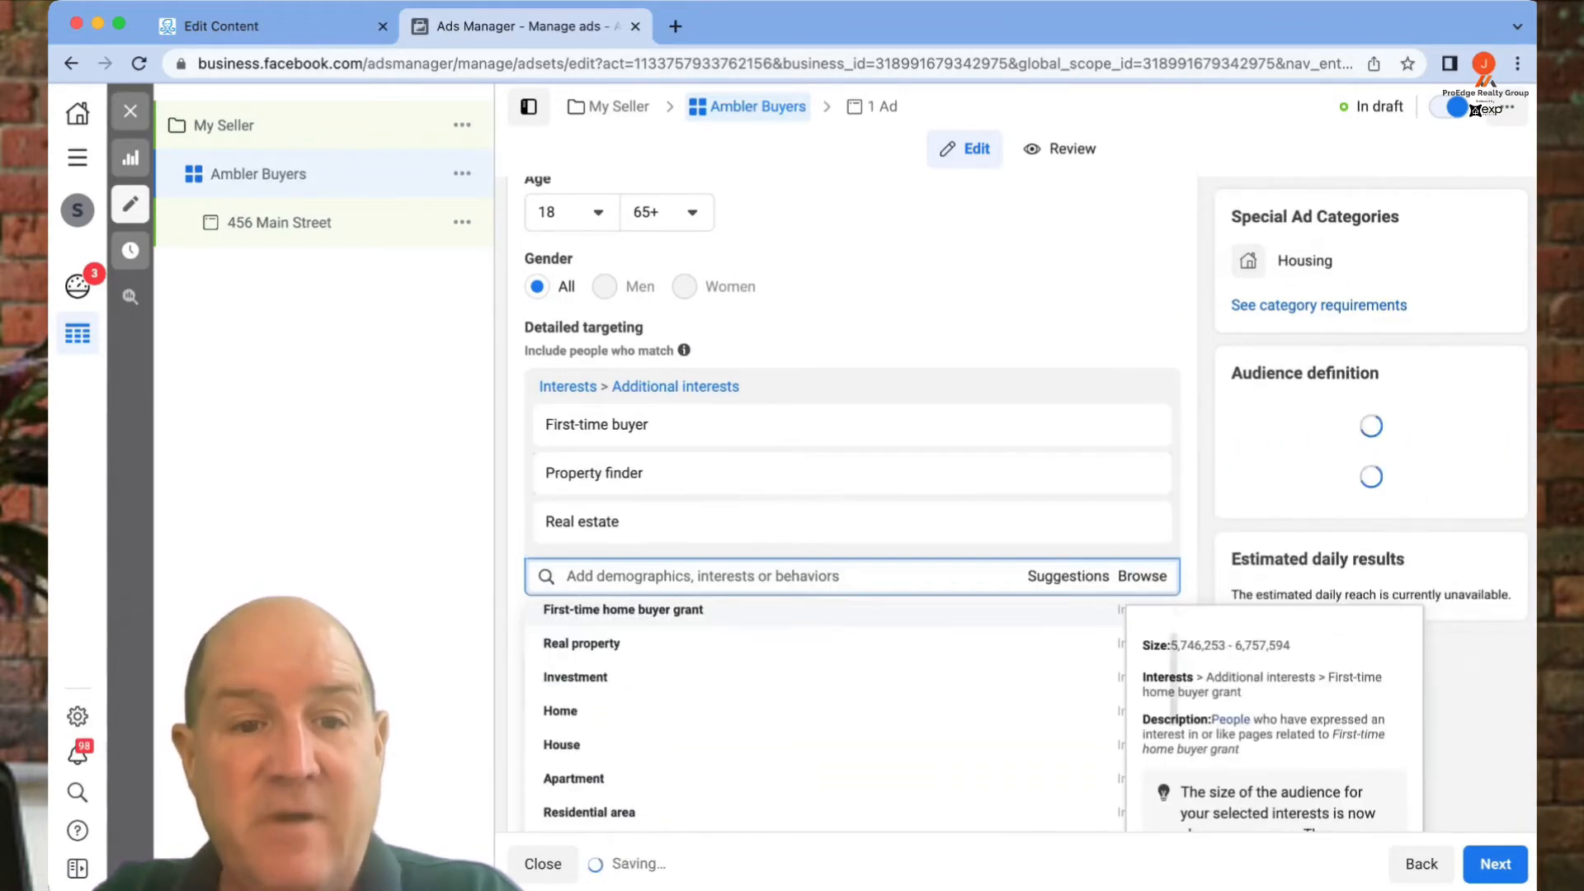
- Add Single-family detached home, Pre-qualification (lending) and Mortgage loans, narrowing the audience to 1,300,000–1,600,000
scroll(825, 664, "down", 3)
scroll(825, 678, "up", 1)
scroll(825, 678, "down", 2)
left_click(825, 679)
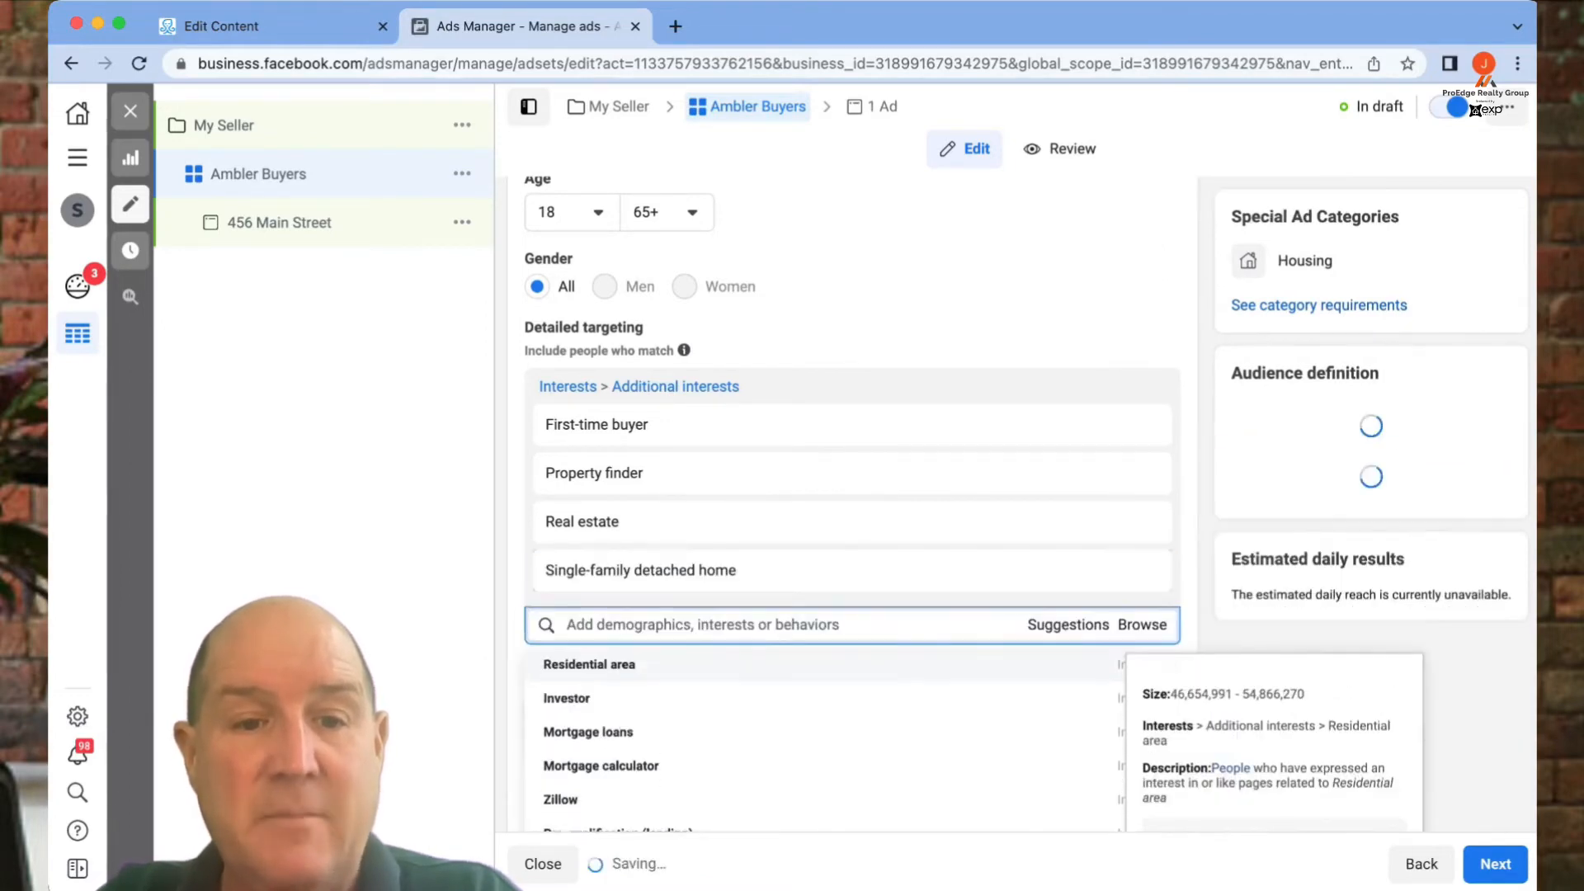
scroll(825, 674, "down", 3)
scroll(825, 674, "up", 2)
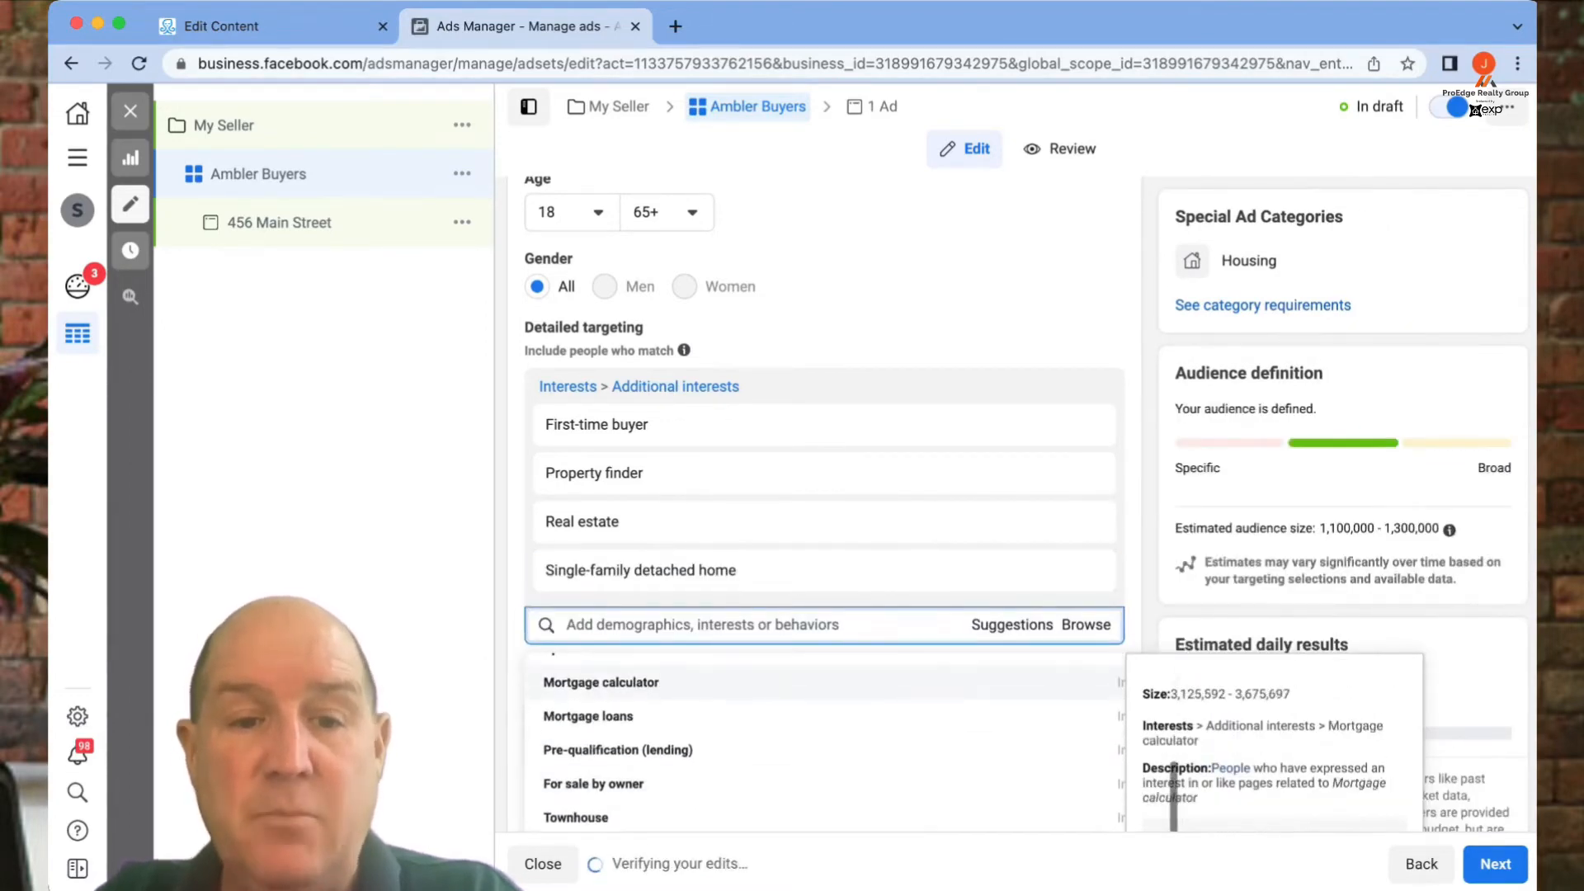
left_click(825, 741)
scroll(1114, 750, "up", 1)
left_click(1105, 716)
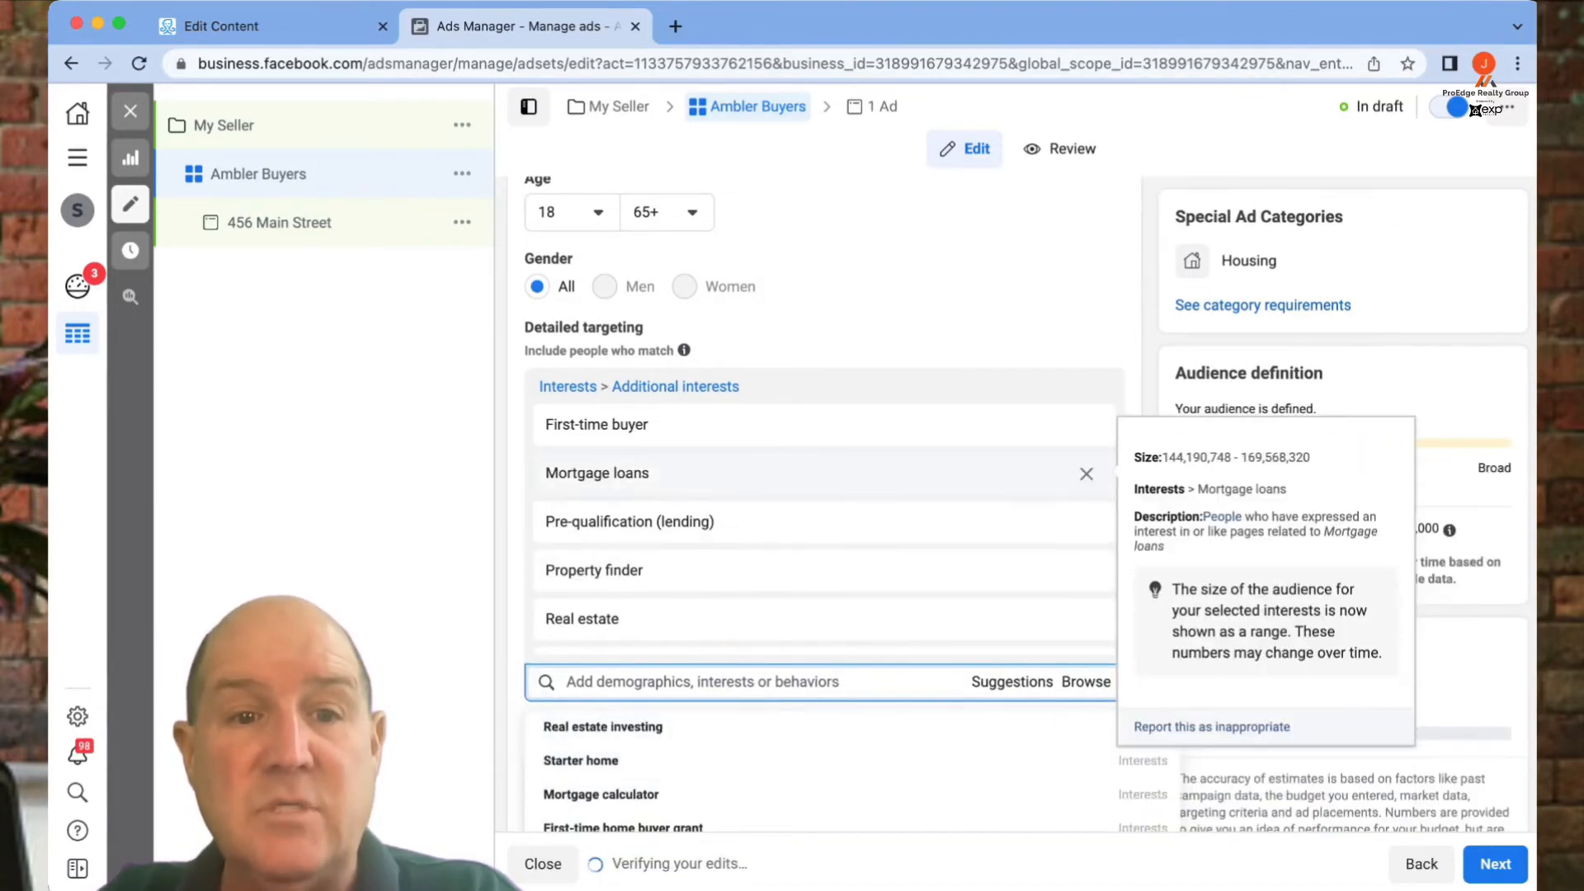
left_click(1140, 664)
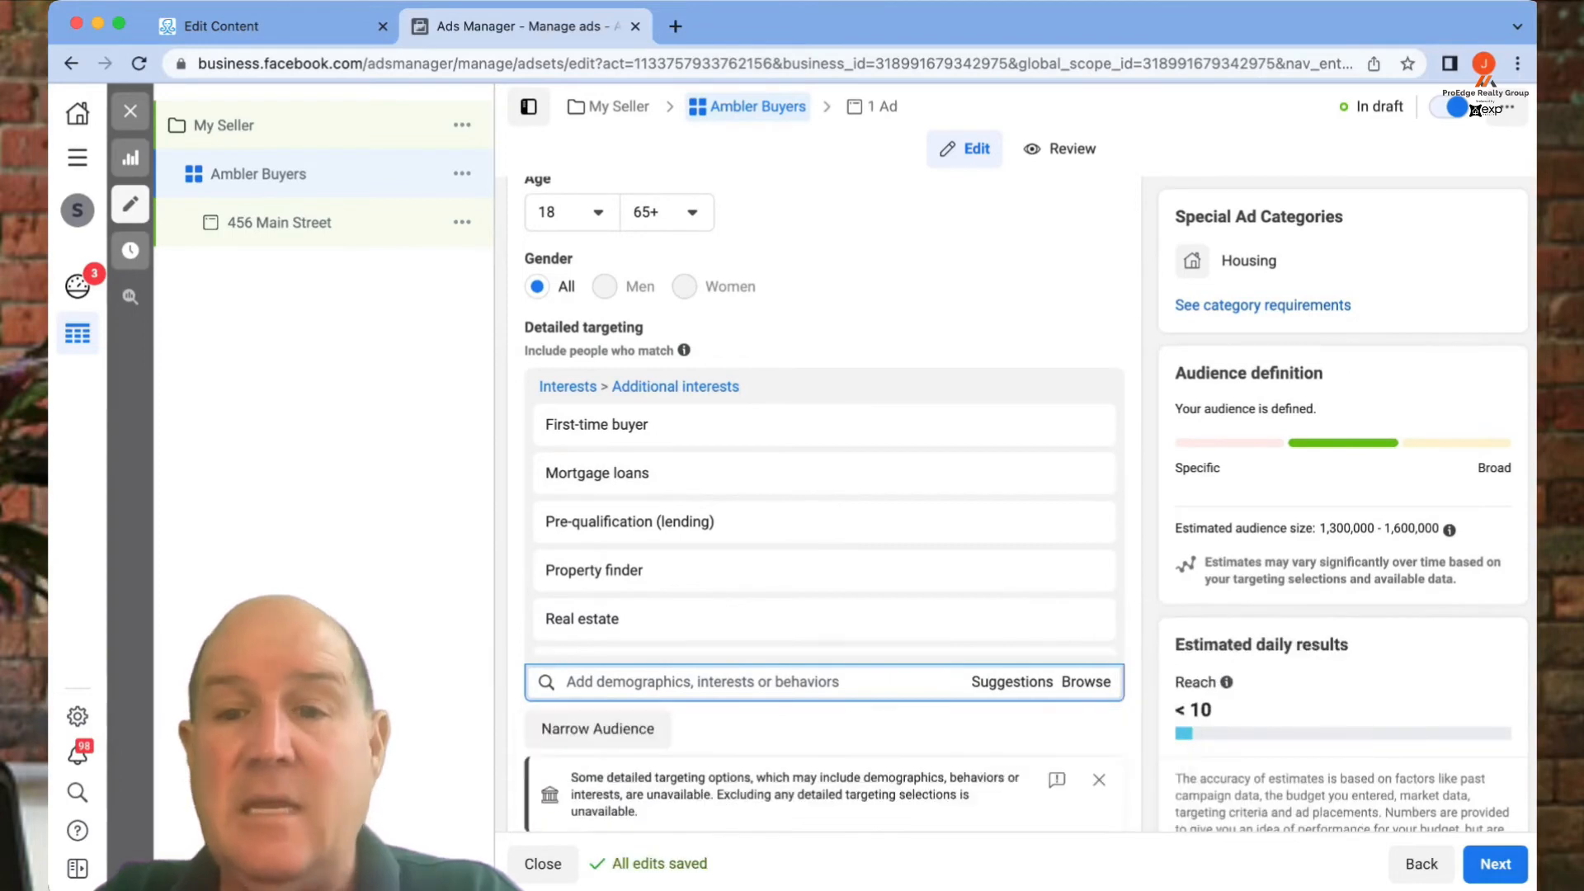
left_click_drag(1320, 528, 1389, 528)
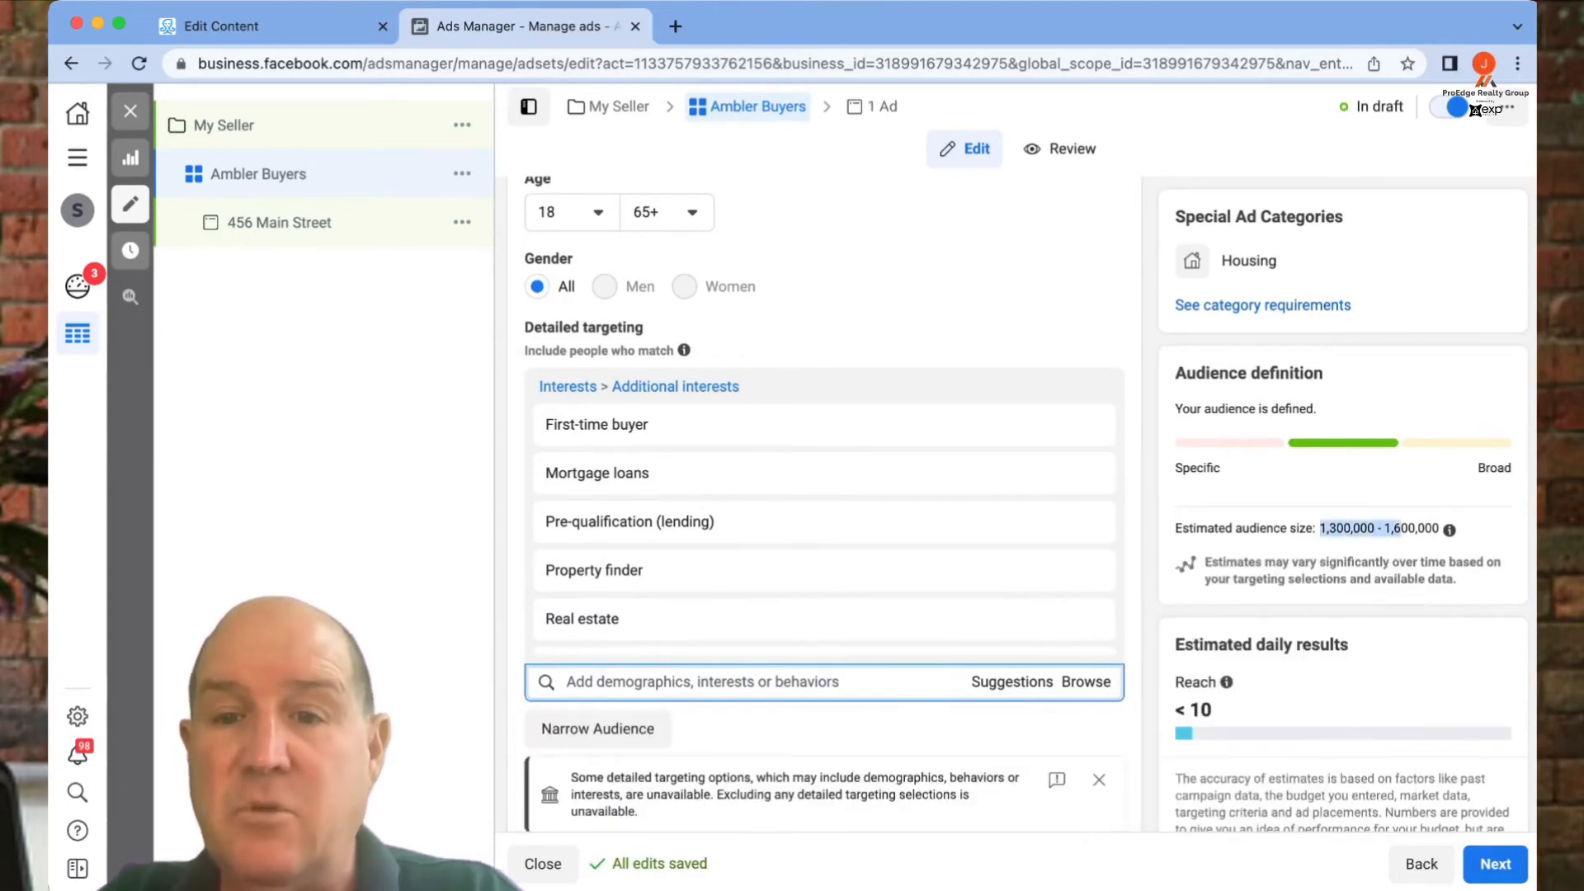
left_click(1416, 529)
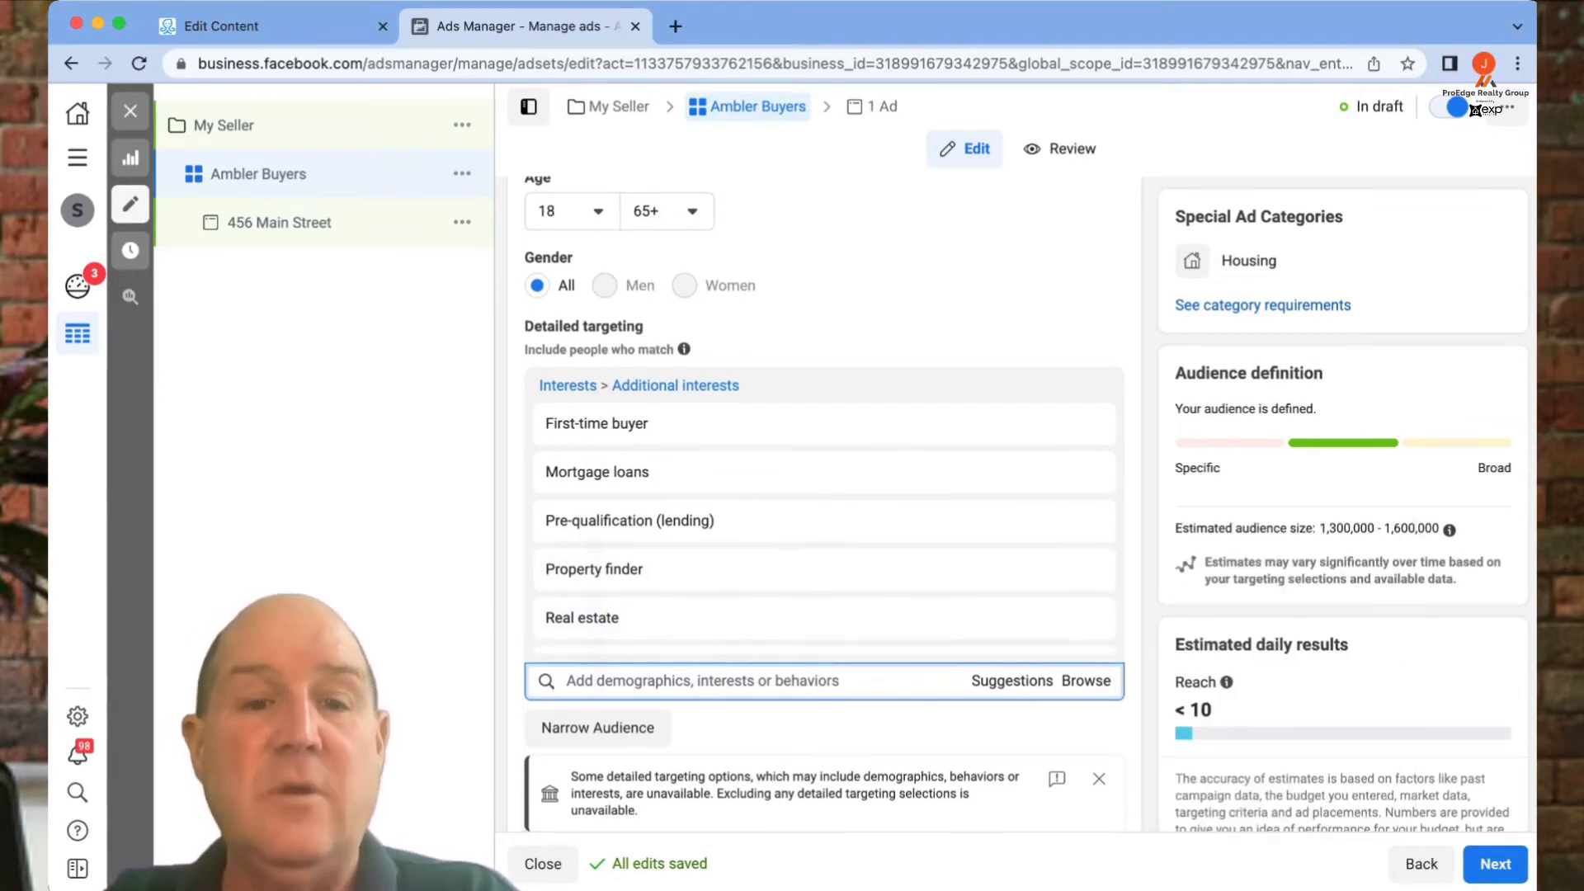
- Select Manual placements, showing the Facebook, Instagram, Audience network and Messenger platforms
scroll(825, 495, "down", 5)
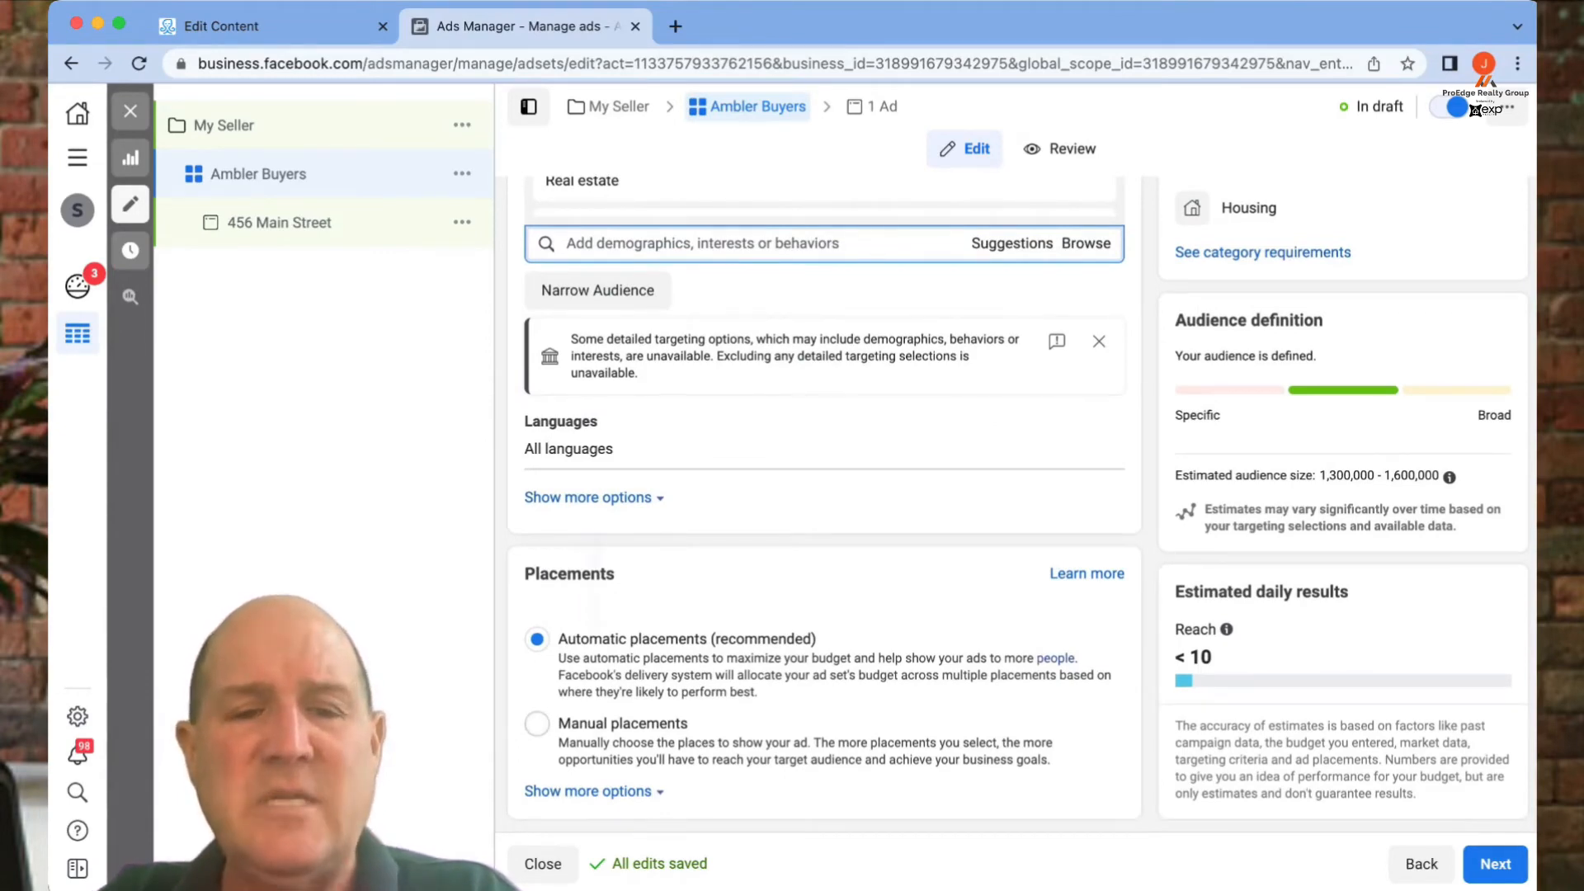
left_click(537, 723)
scroll(537, 723, "down", 5)
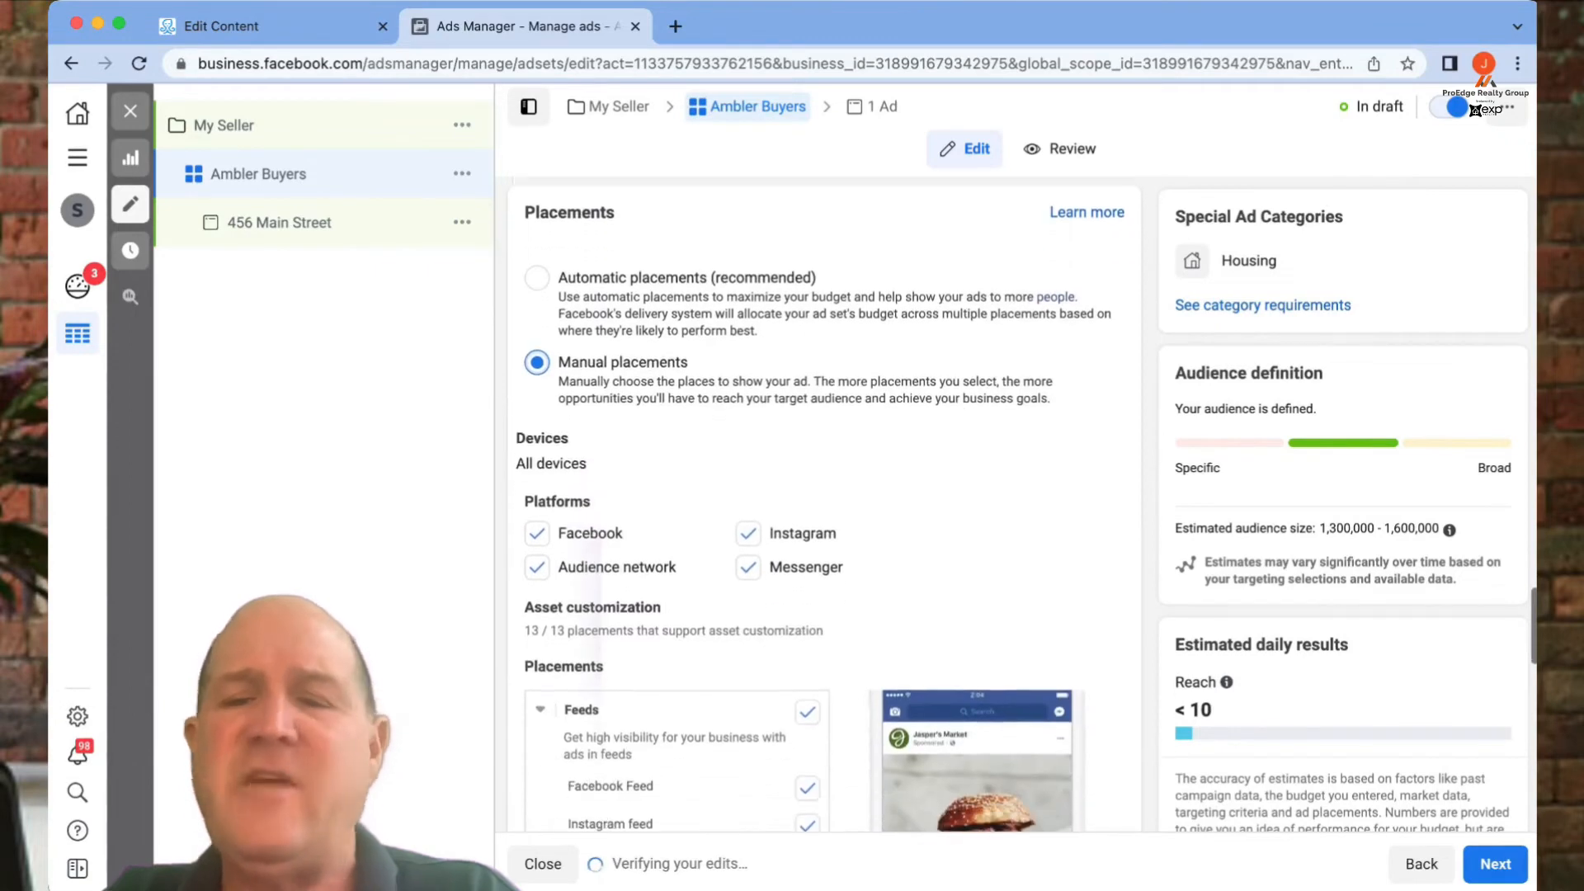
scroll(685, 648, "down", 8)
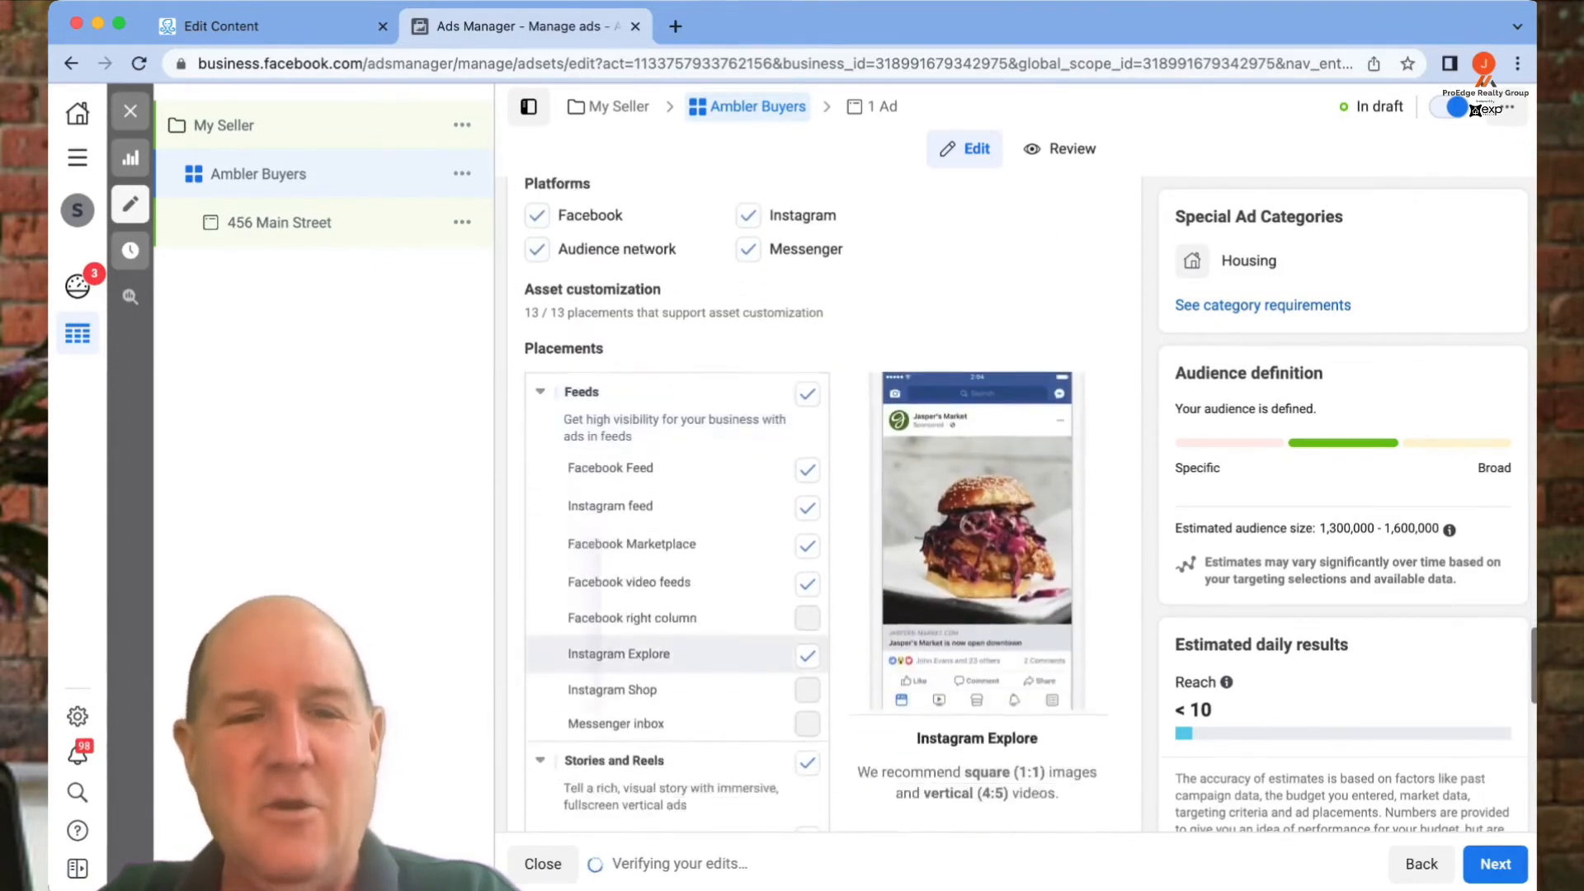
scroll(676, 664, "down", 10)
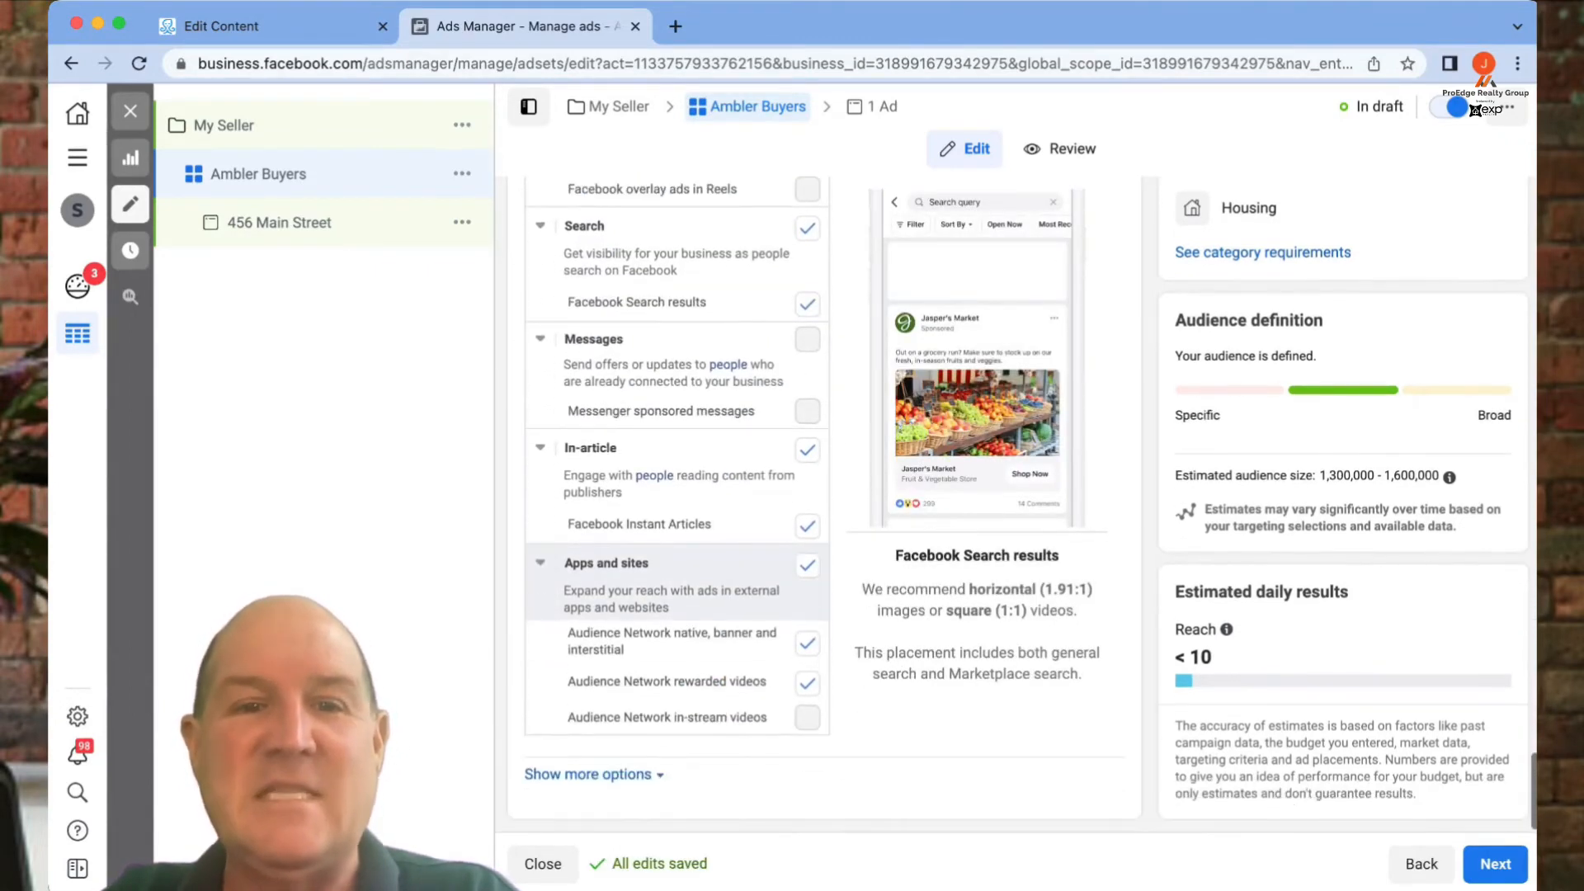
scroll(685, 682, "up", 17)
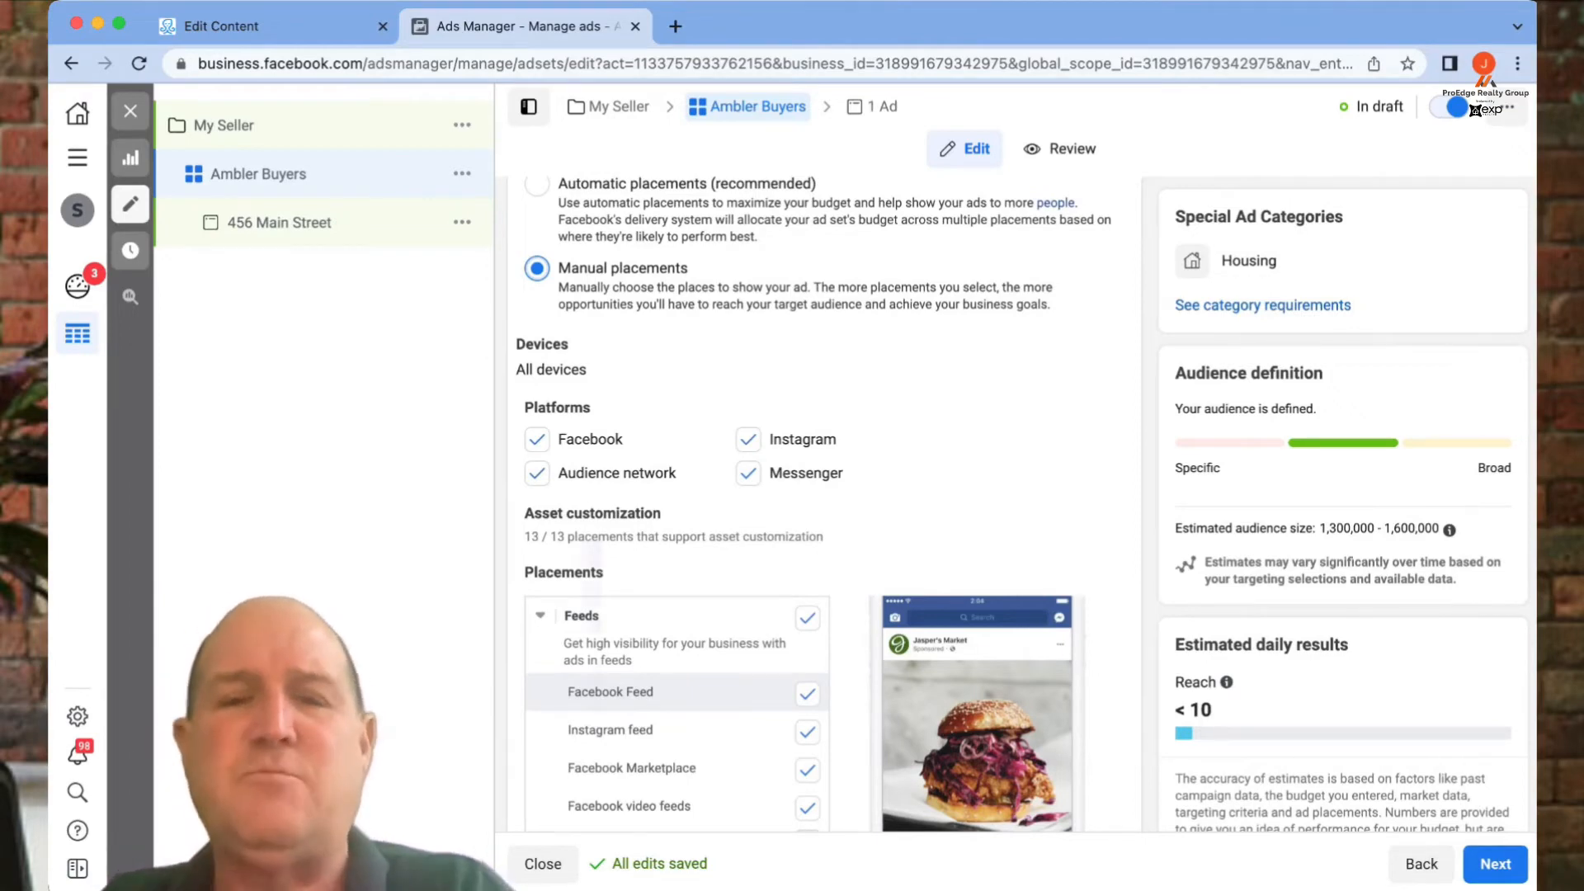
- Remove Messenger and Audience network from the platforms, keeping Facebook and Instagram
left_click(748, 440)
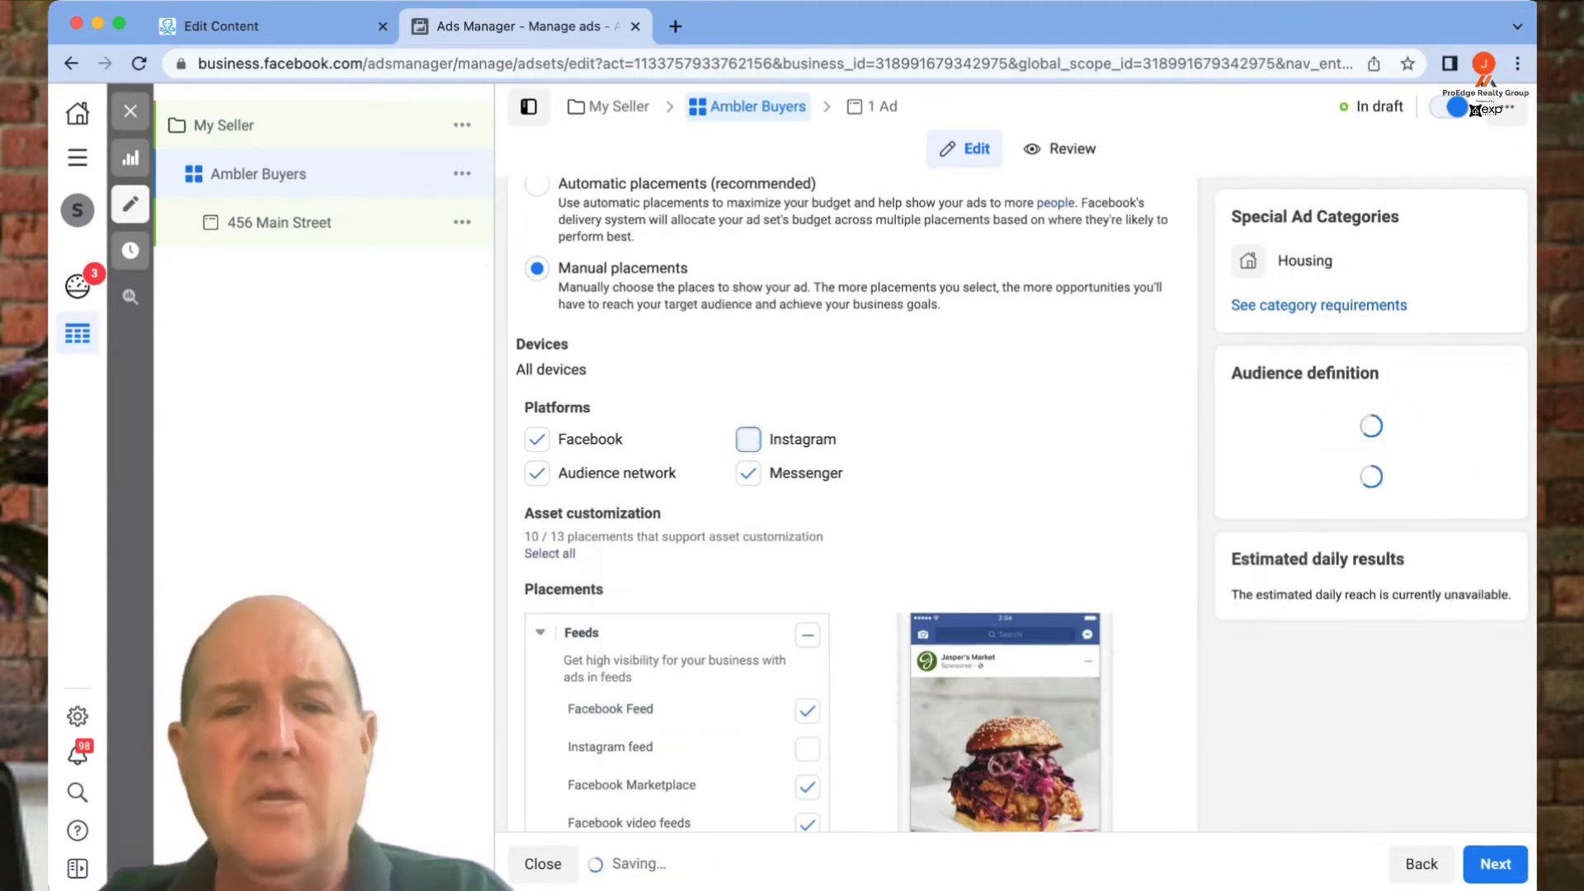
left_click(748, 474)
left_click_drag(678, 474, 568, 473)
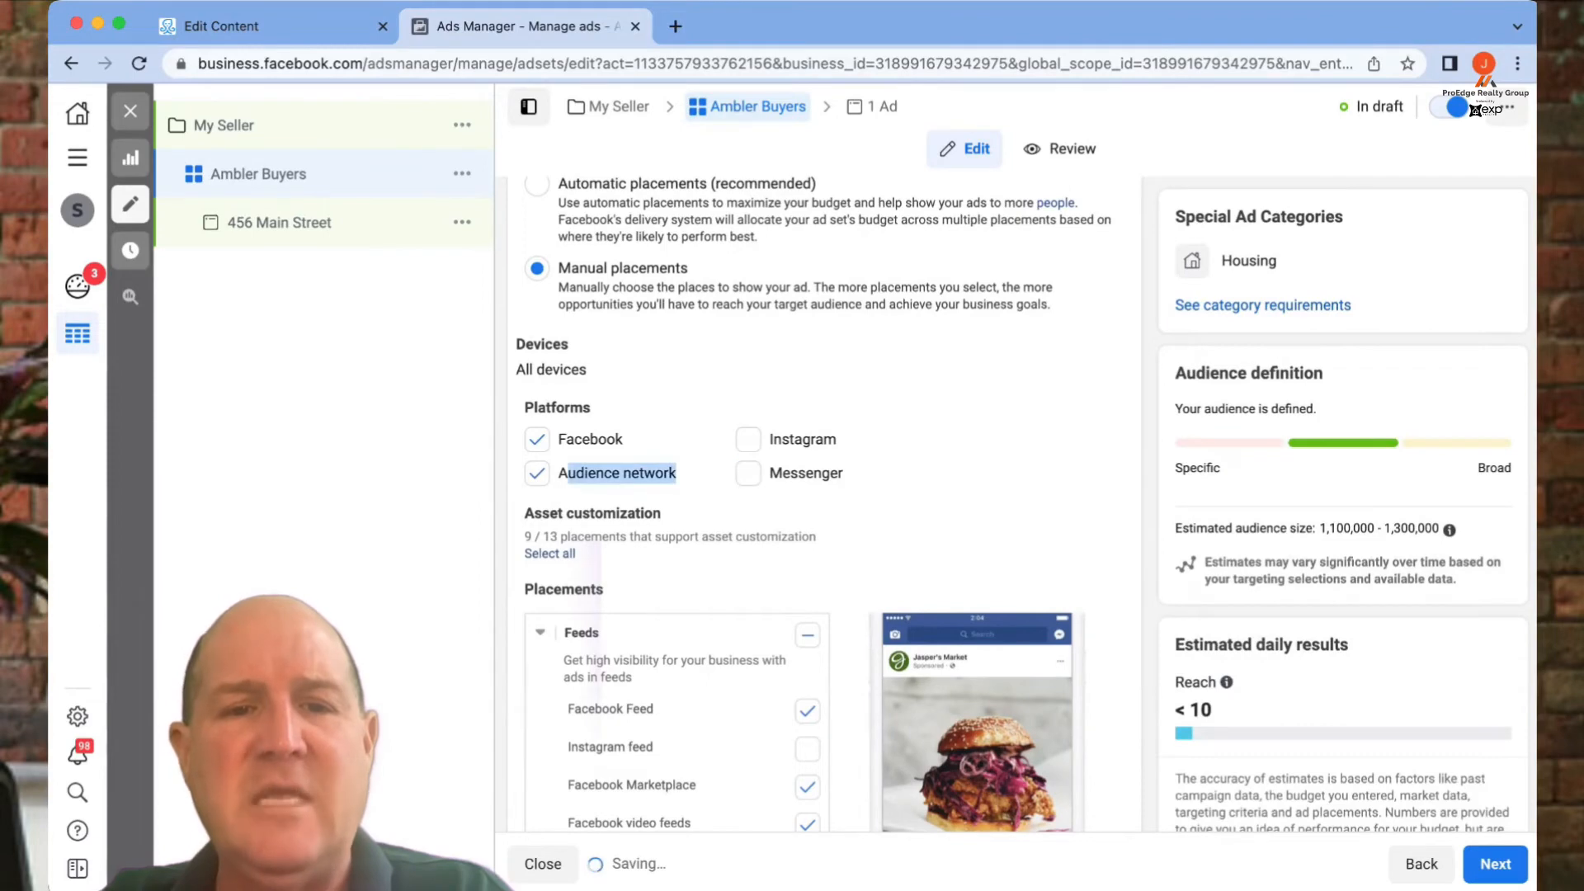
left_click(537, 474)
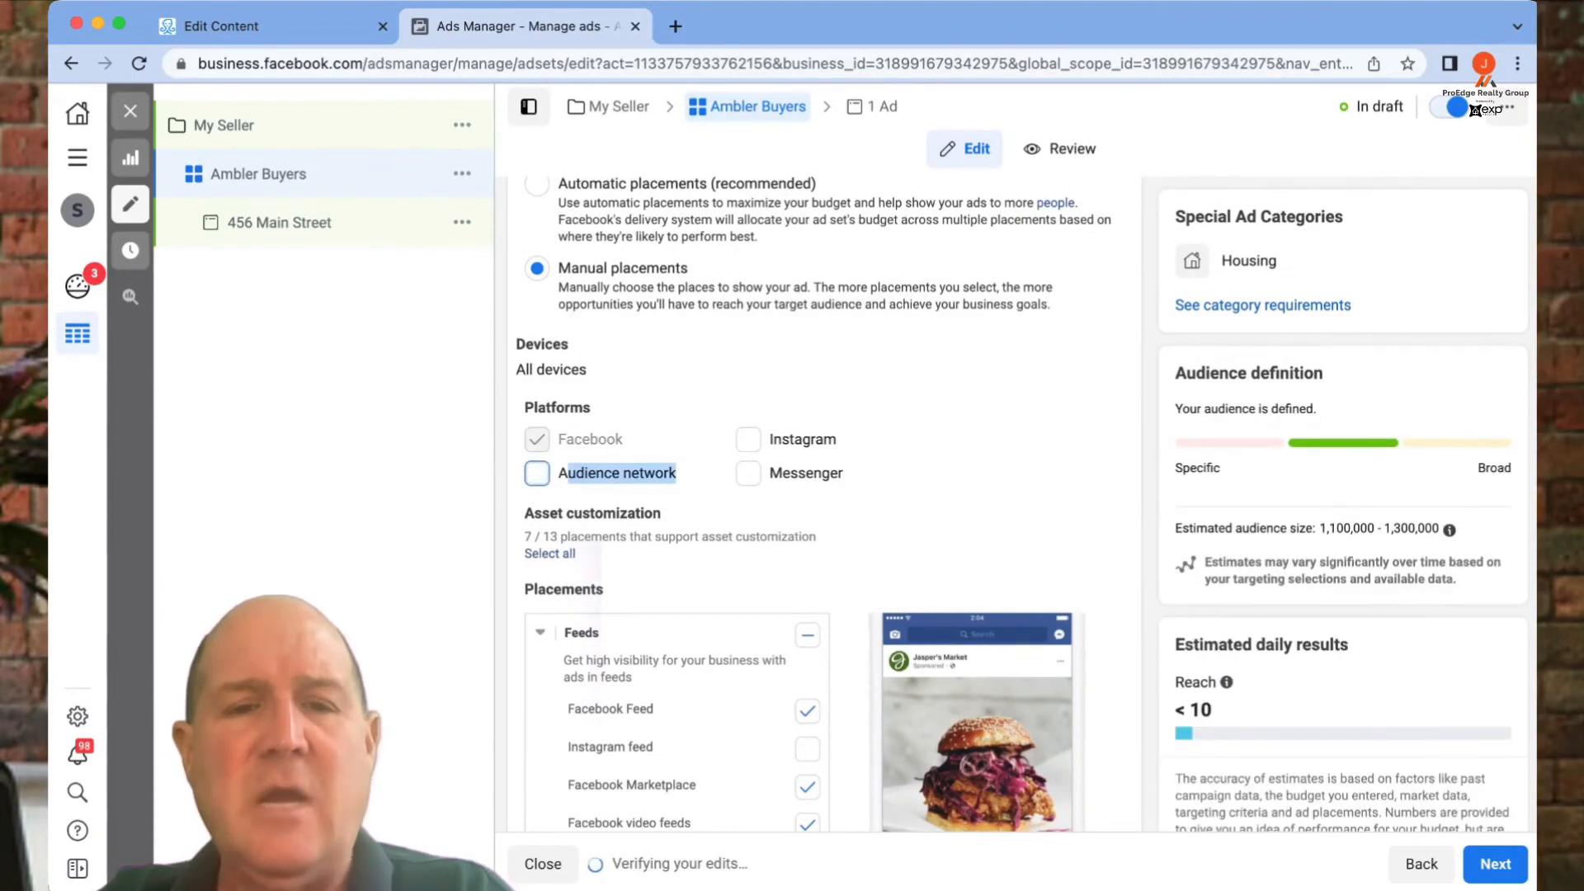
left_click(949, 473)
left_click(748, 440)
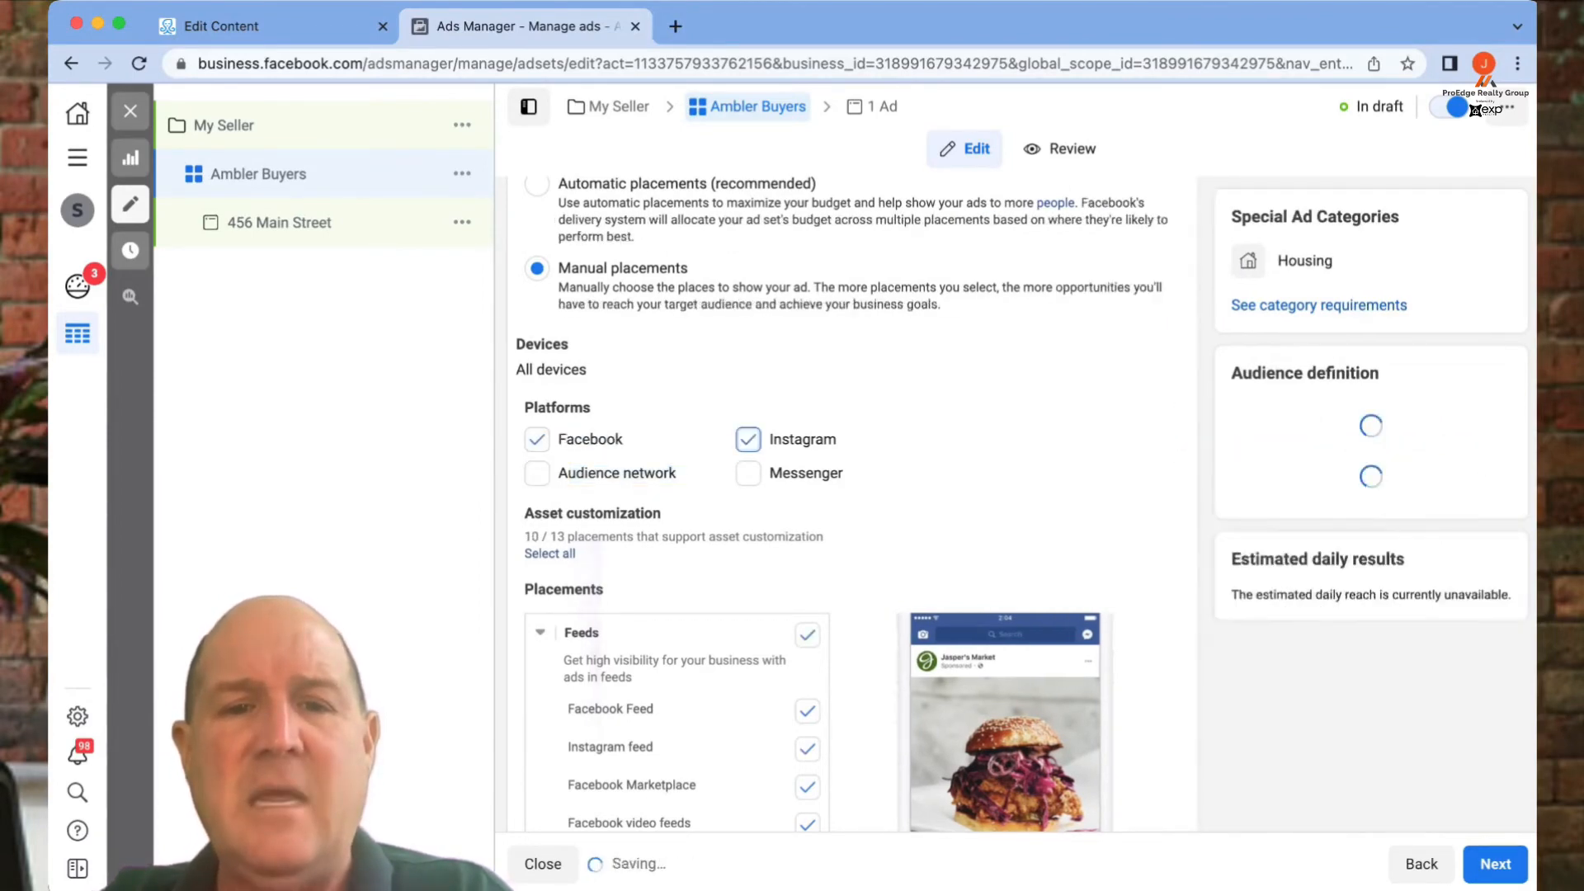
- Exclude the Facebook video feeds, Instagram Explore and all Stories and Reels placements
scroll(749, 462, "down", 4)
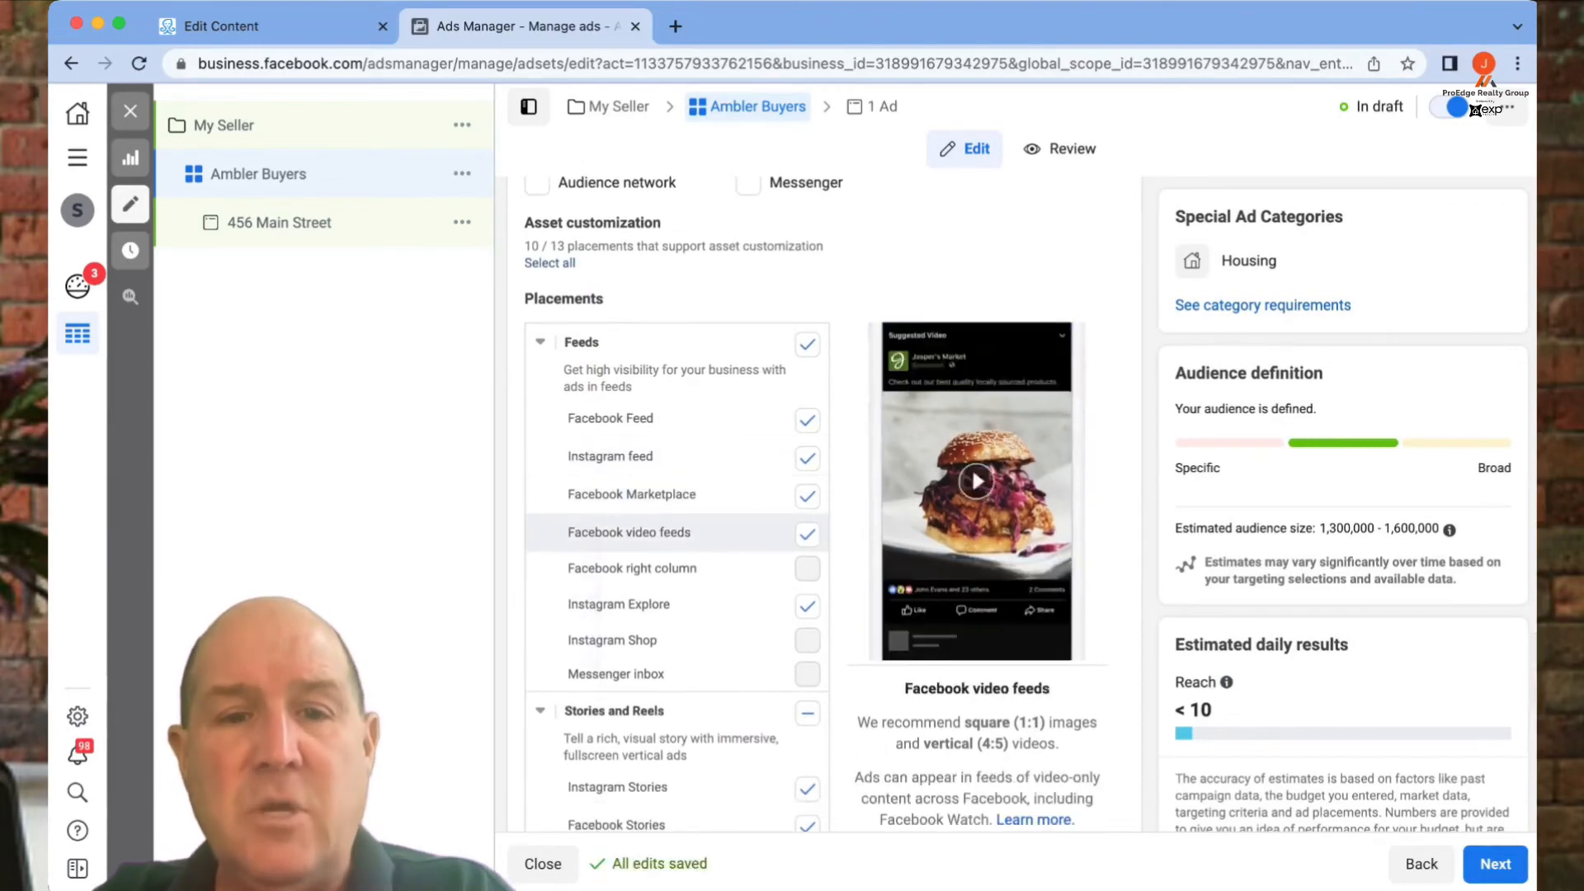
left_click(807, 534)
left_click(807, 605)
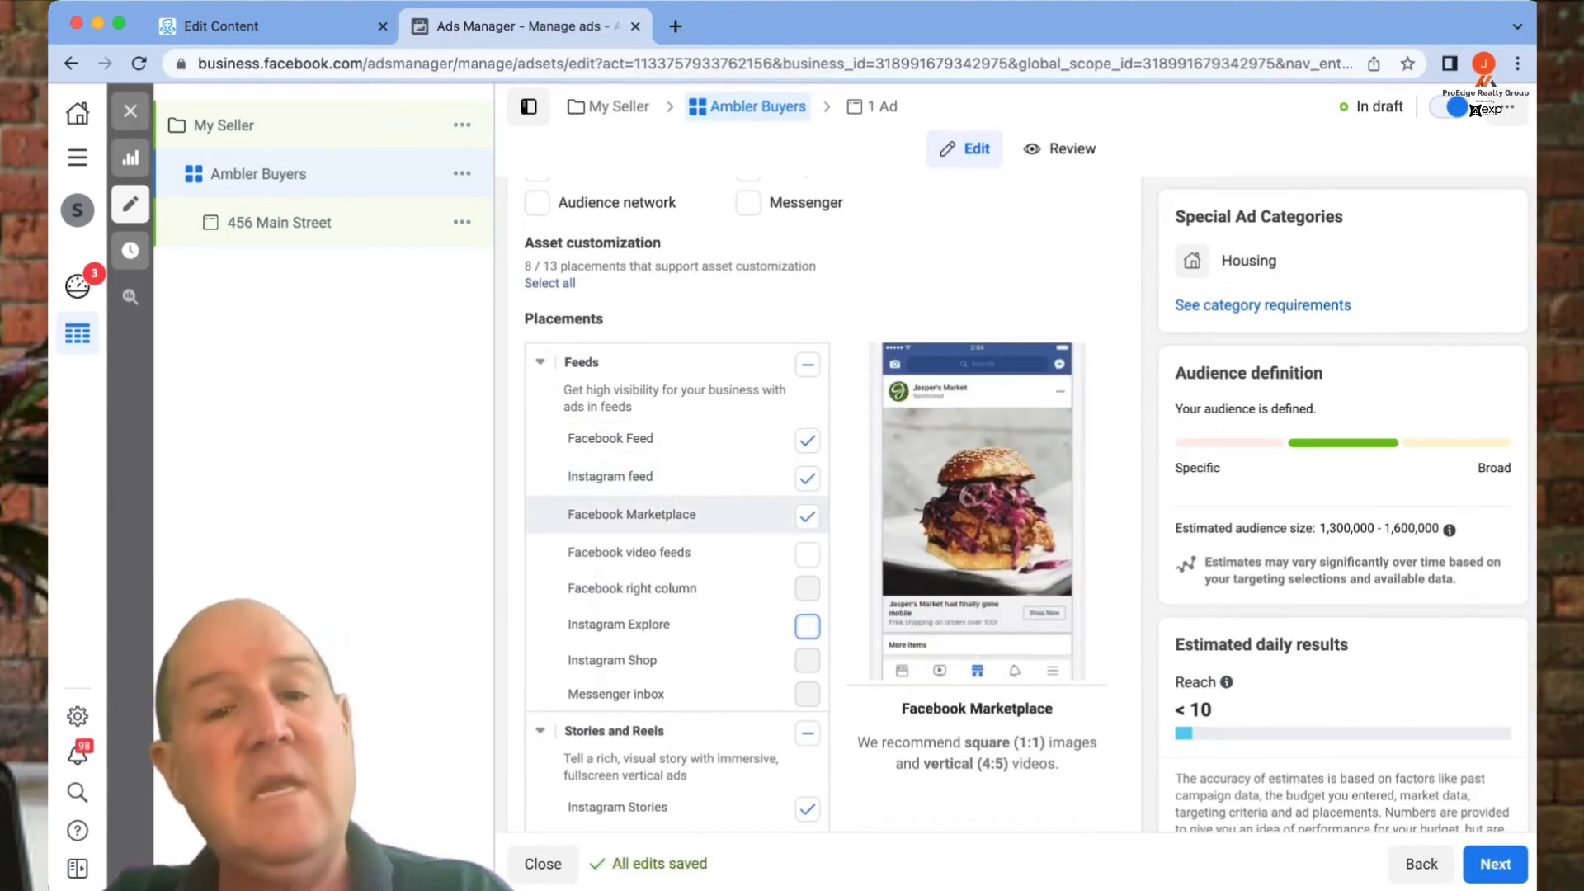
scroll(676, 512, "down", 4)
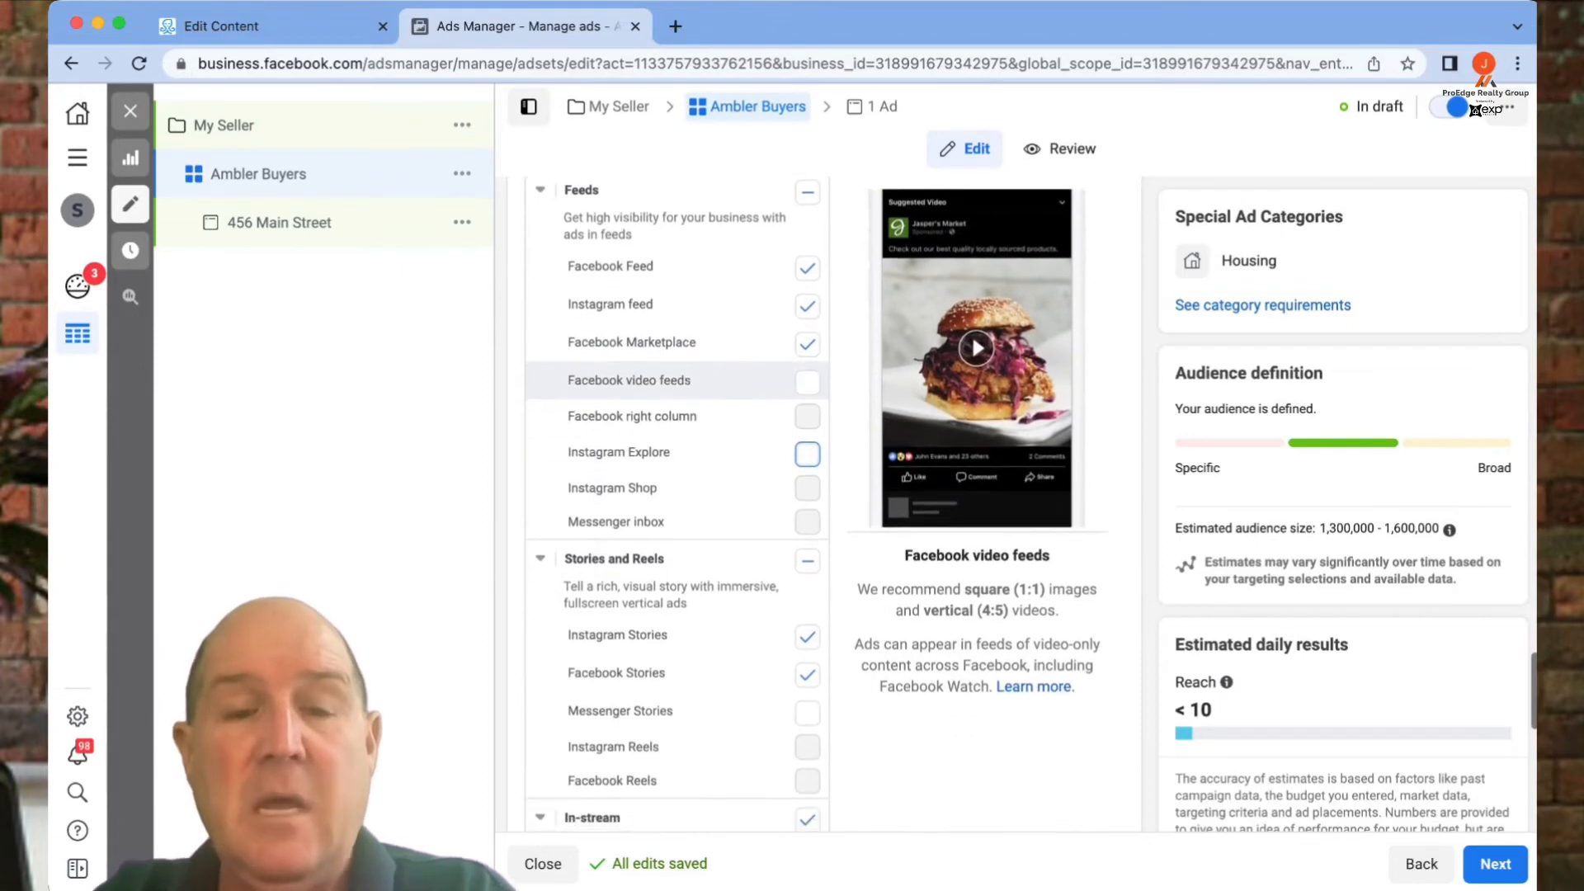
left_click(807, 472)
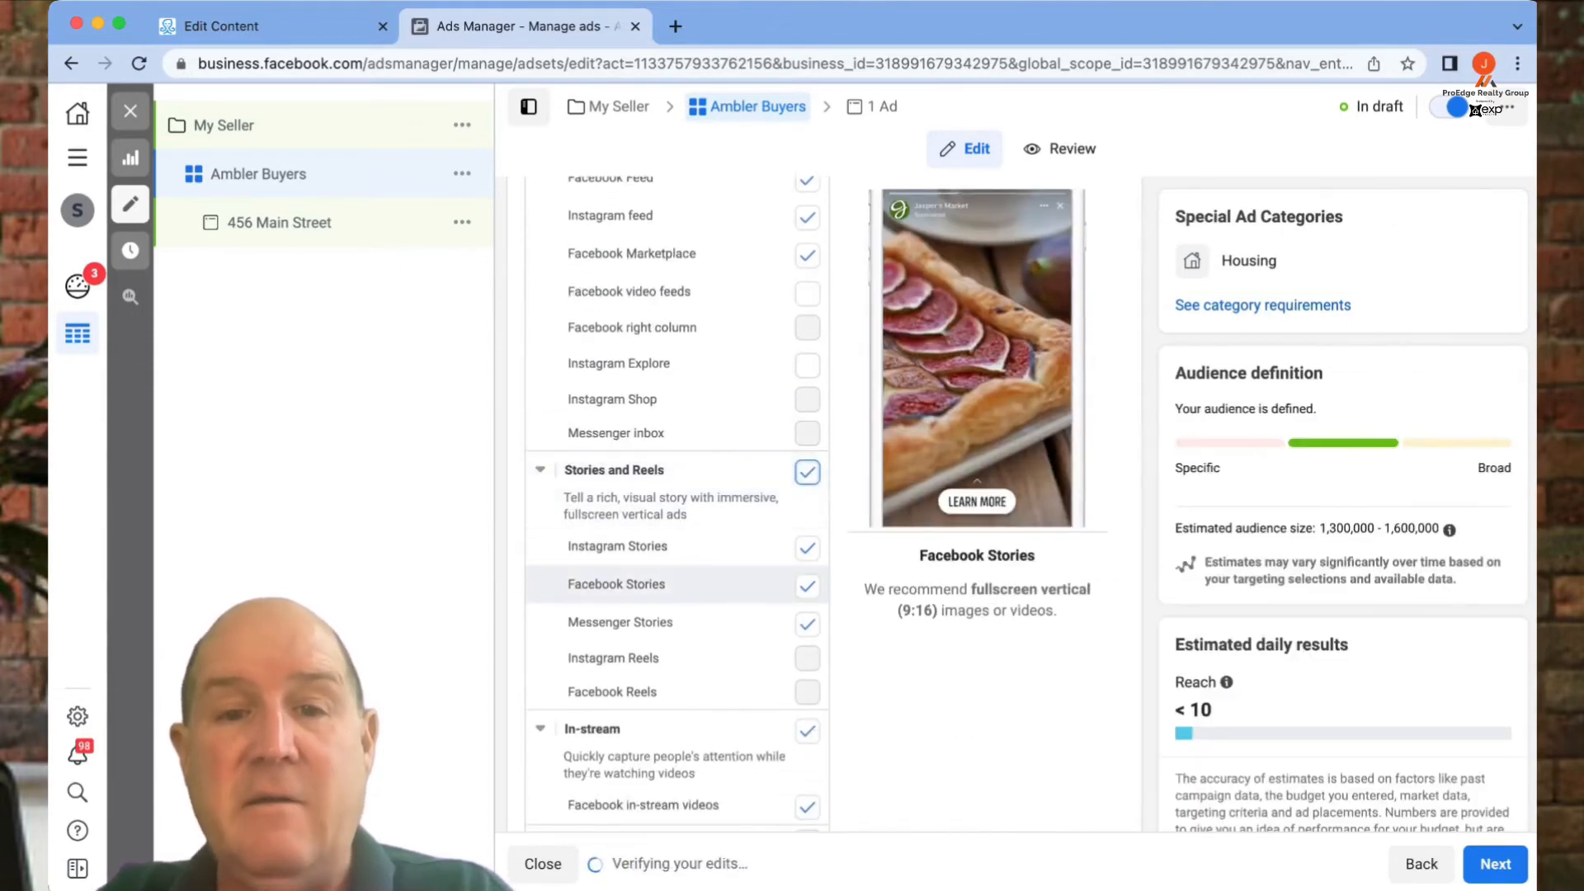
left_click(807, 472)
- Exclude the In-stream, Search and In-article placements
scroll(677, 511, "down", 3)
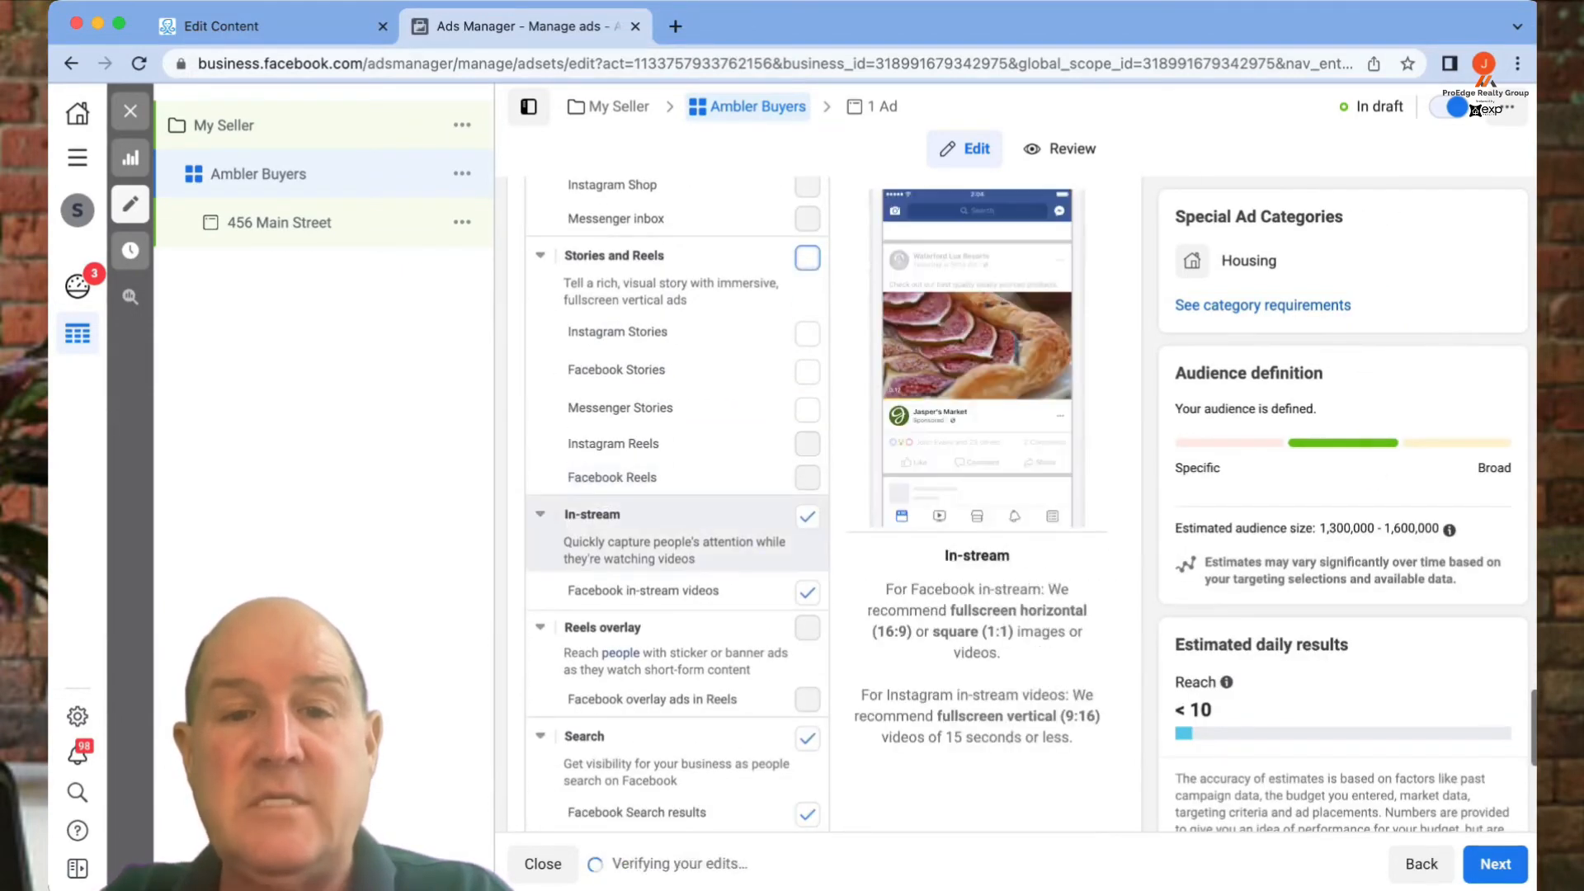
left_click(807, 516)
scroll(677, 590, "down", 1)
left_click(807, 700)
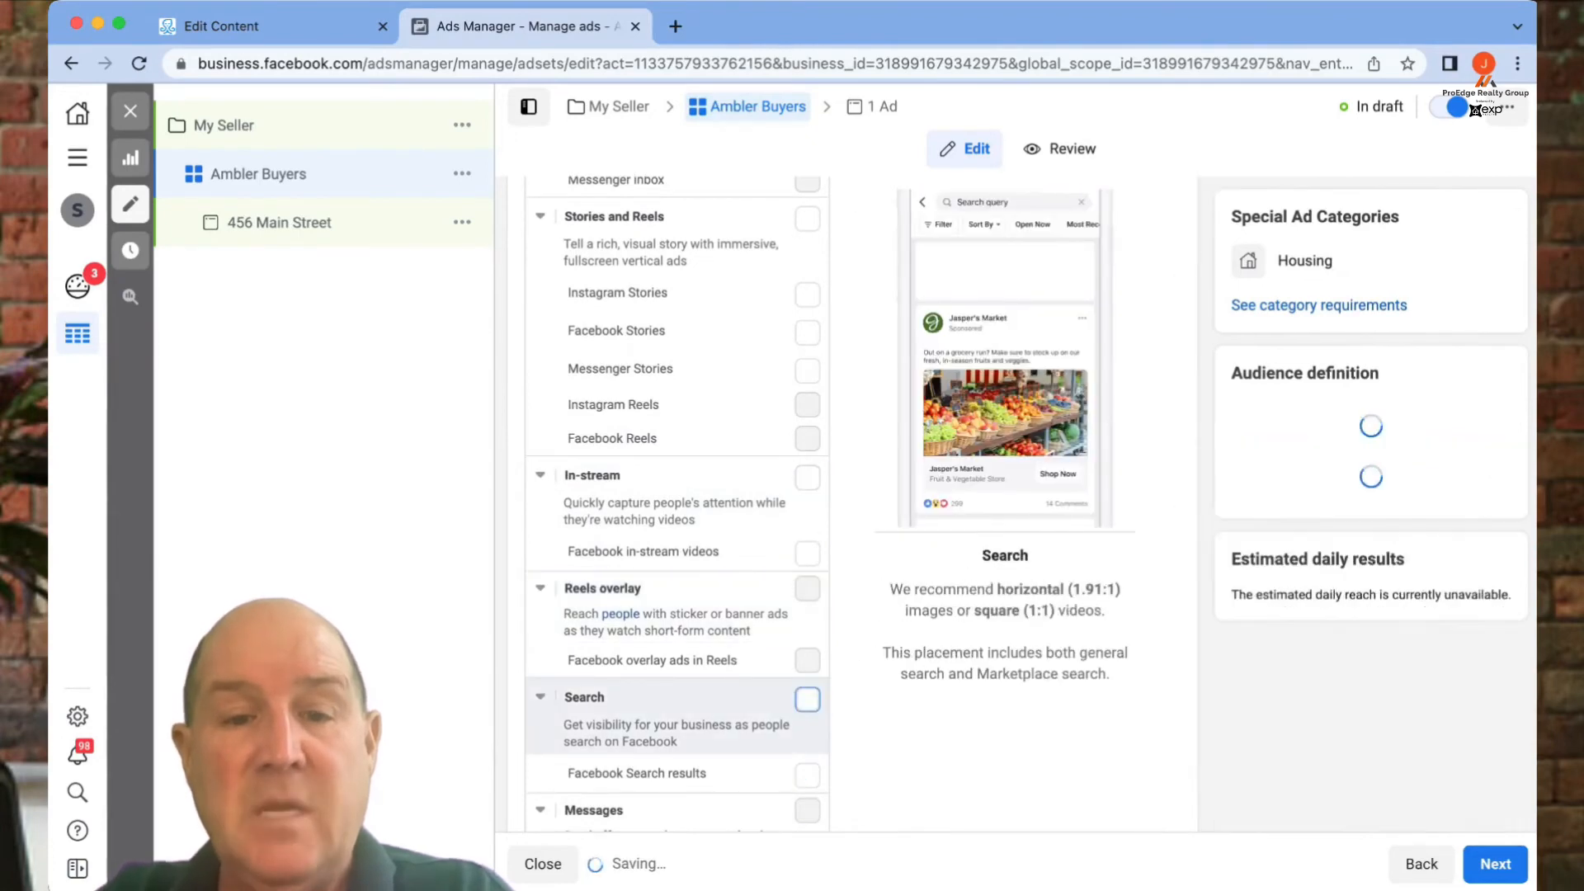
scroll(807, 699, "down", 4)
left_click(807, 604)
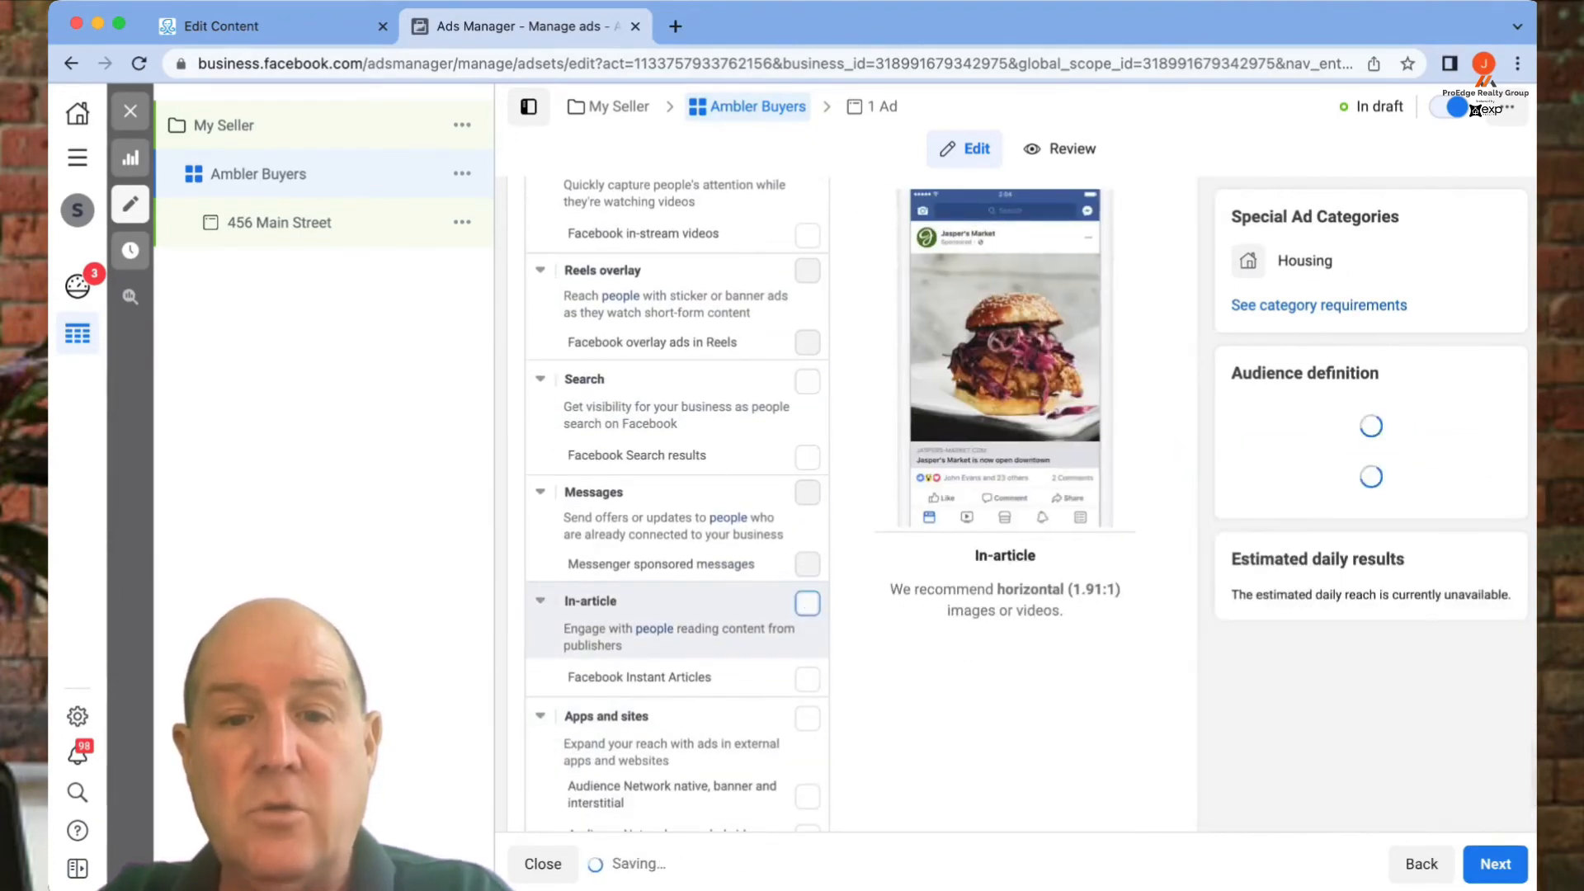
scroll(807, 604, "down", 2)
scroll(807, 643, "up", 15)
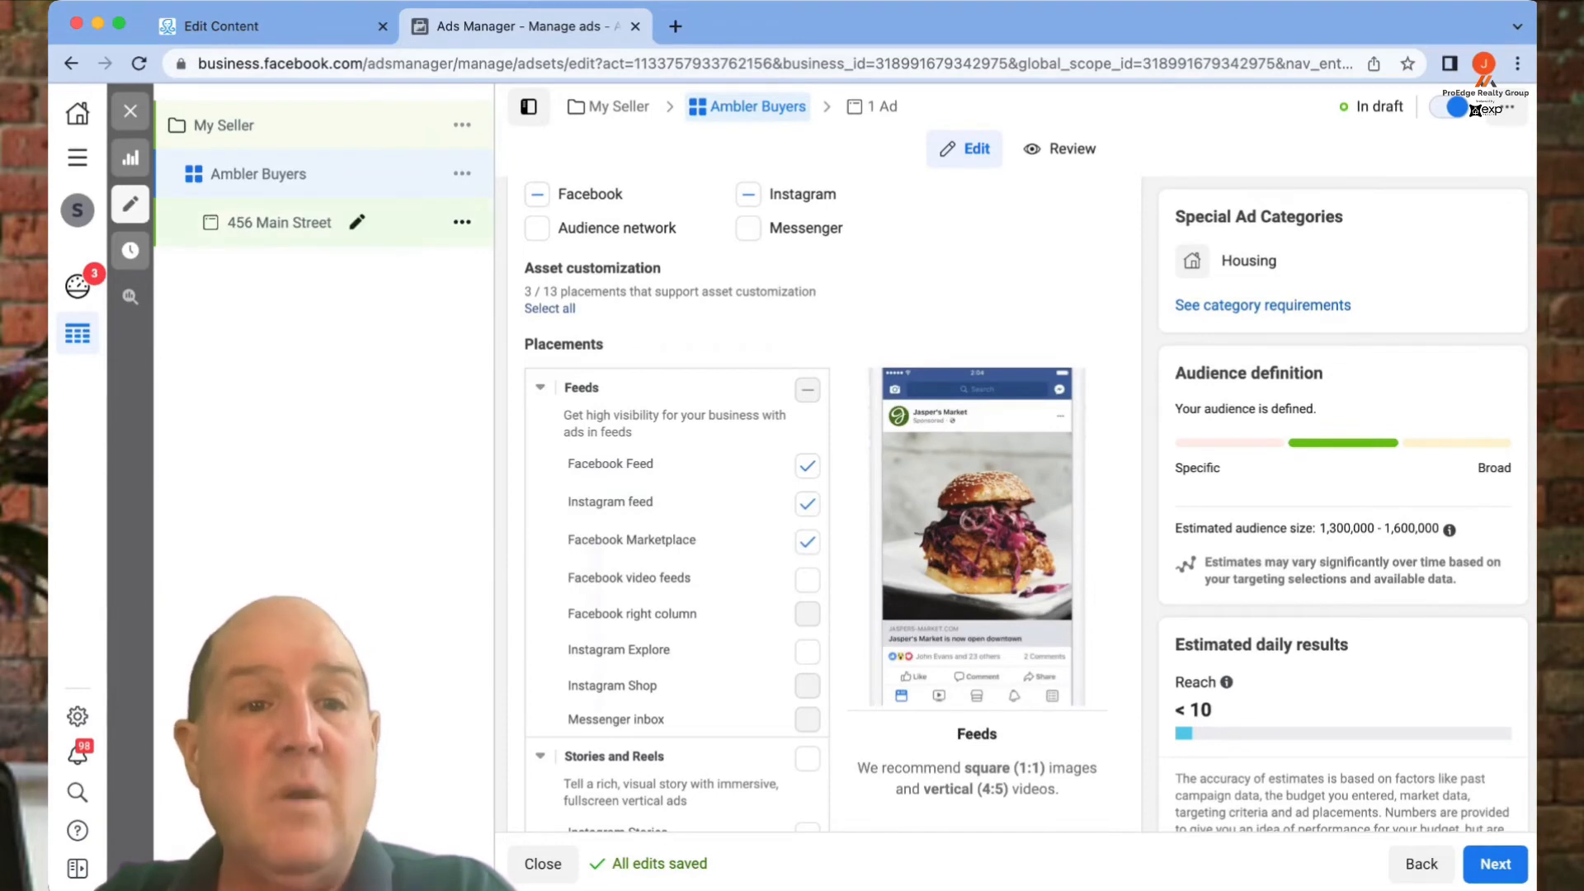
left_click(279, 222)
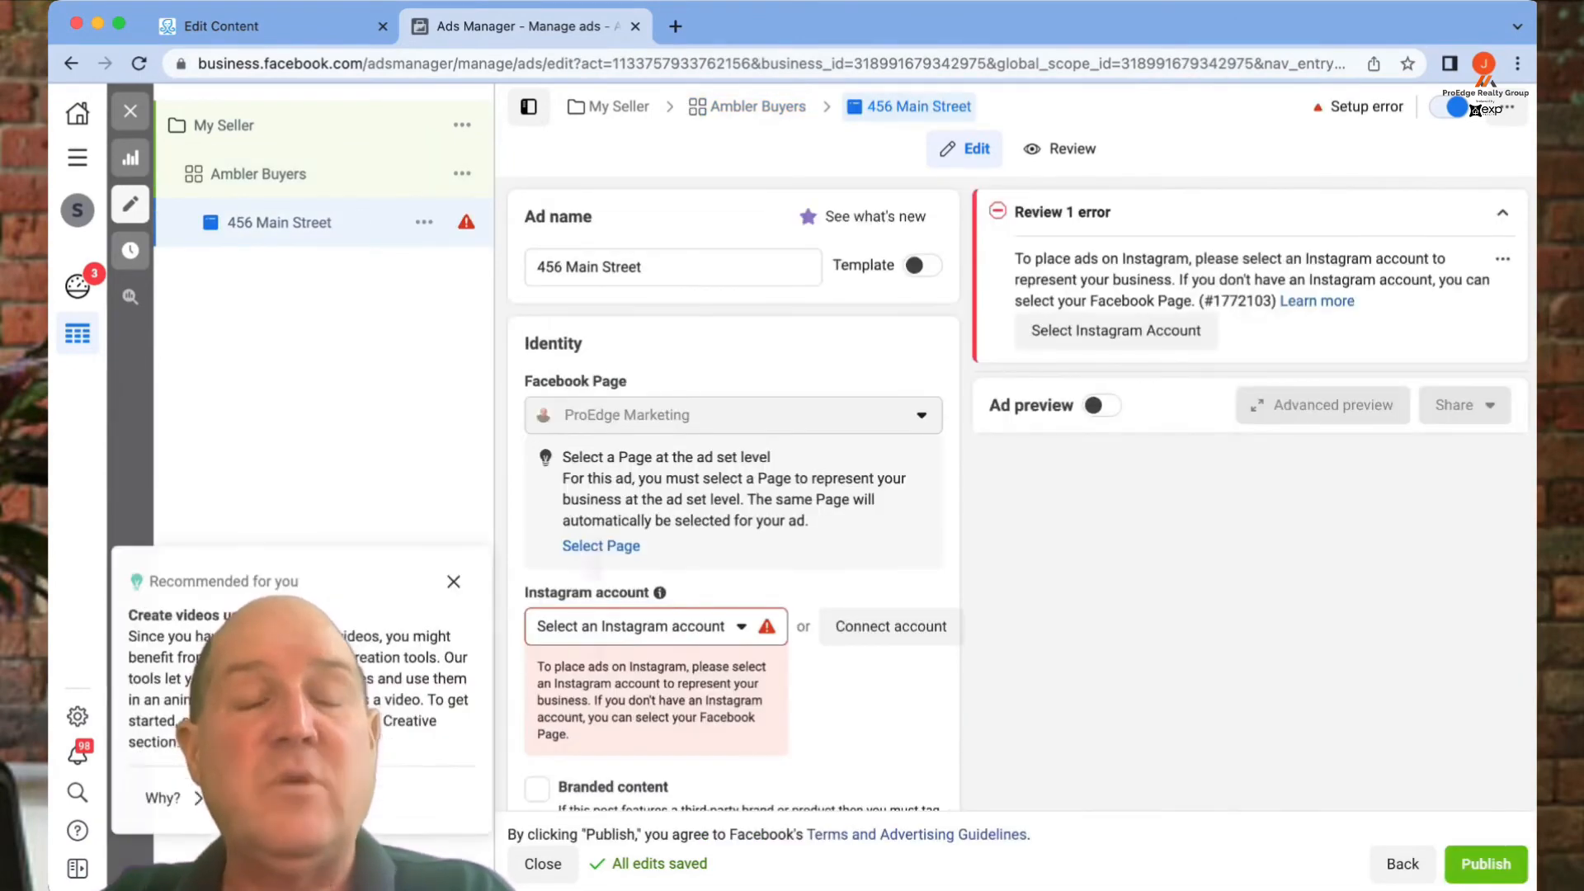
scroll(733, 495, "down", 5)
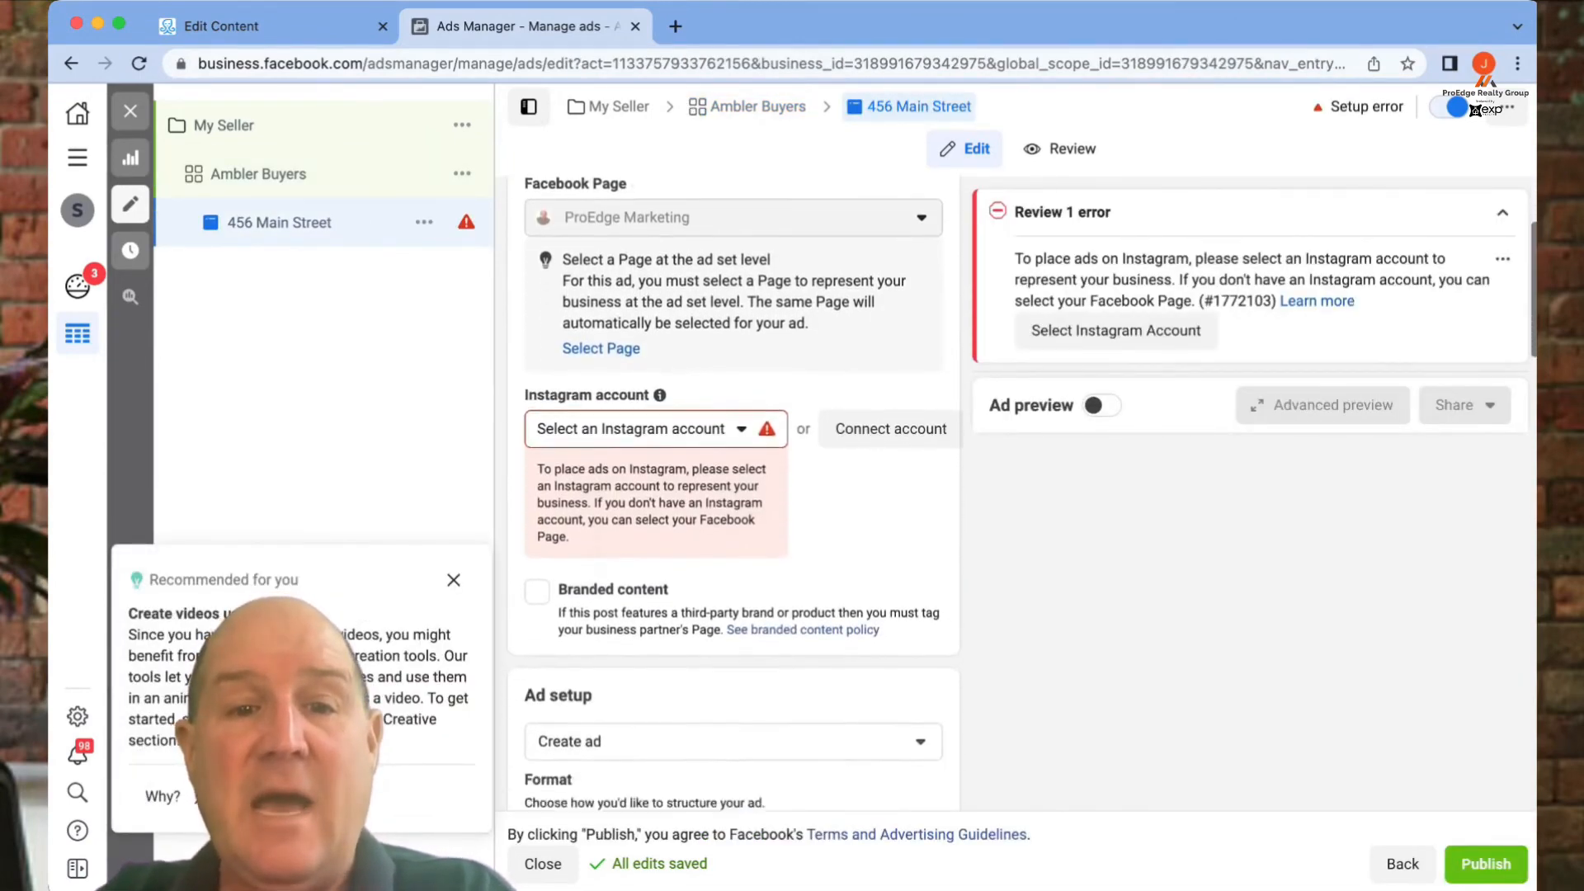
left_click(631, 414)
left_click(657, 503)
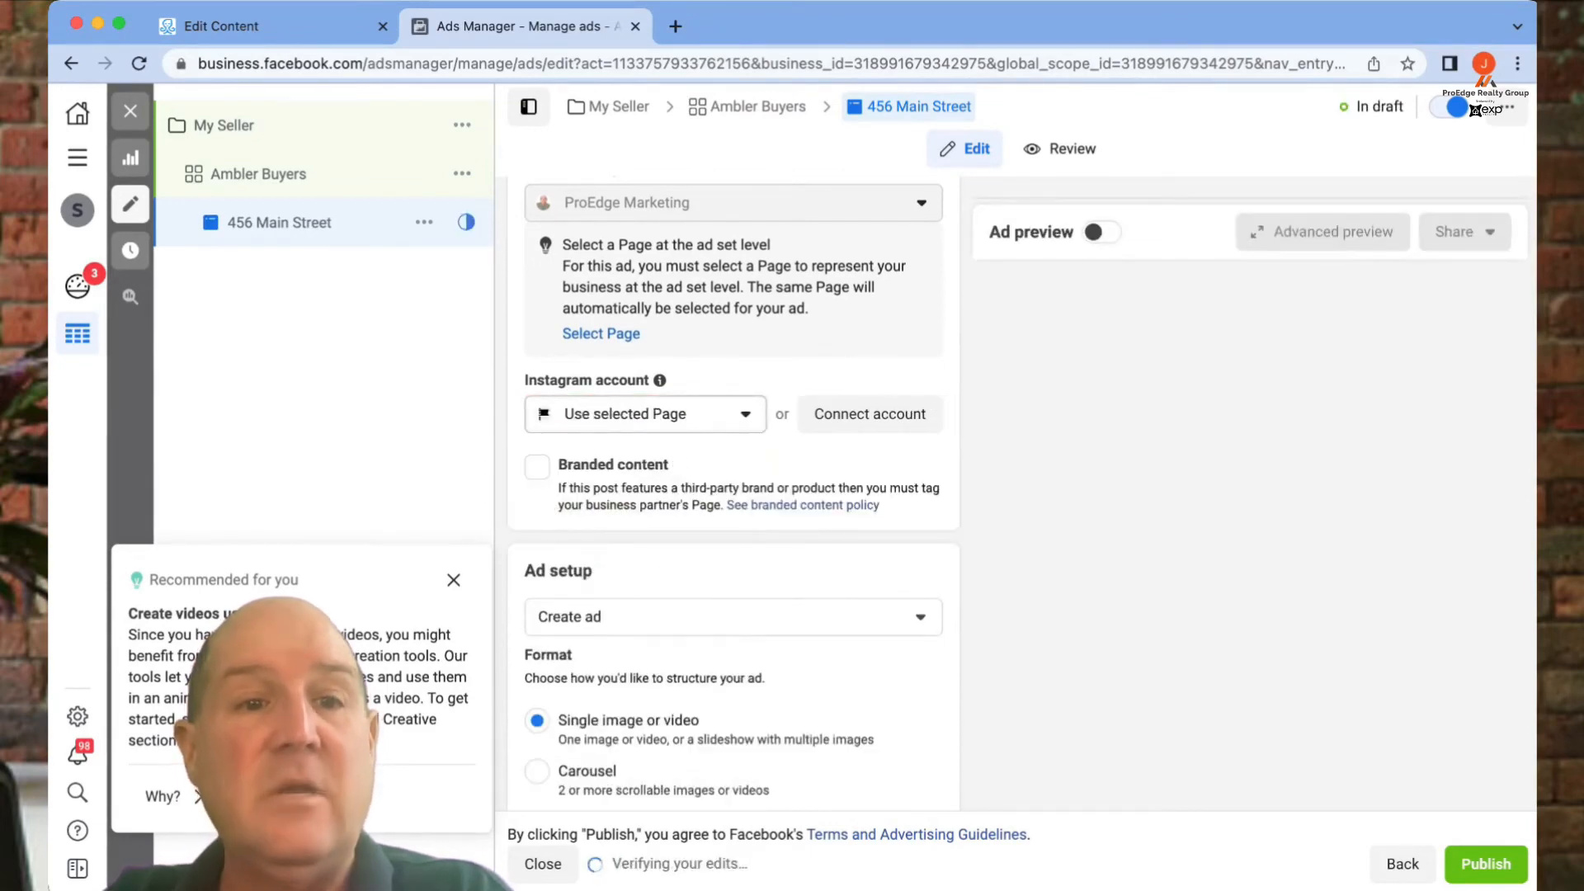
left_click(331, 174)
left_click(357, 223)
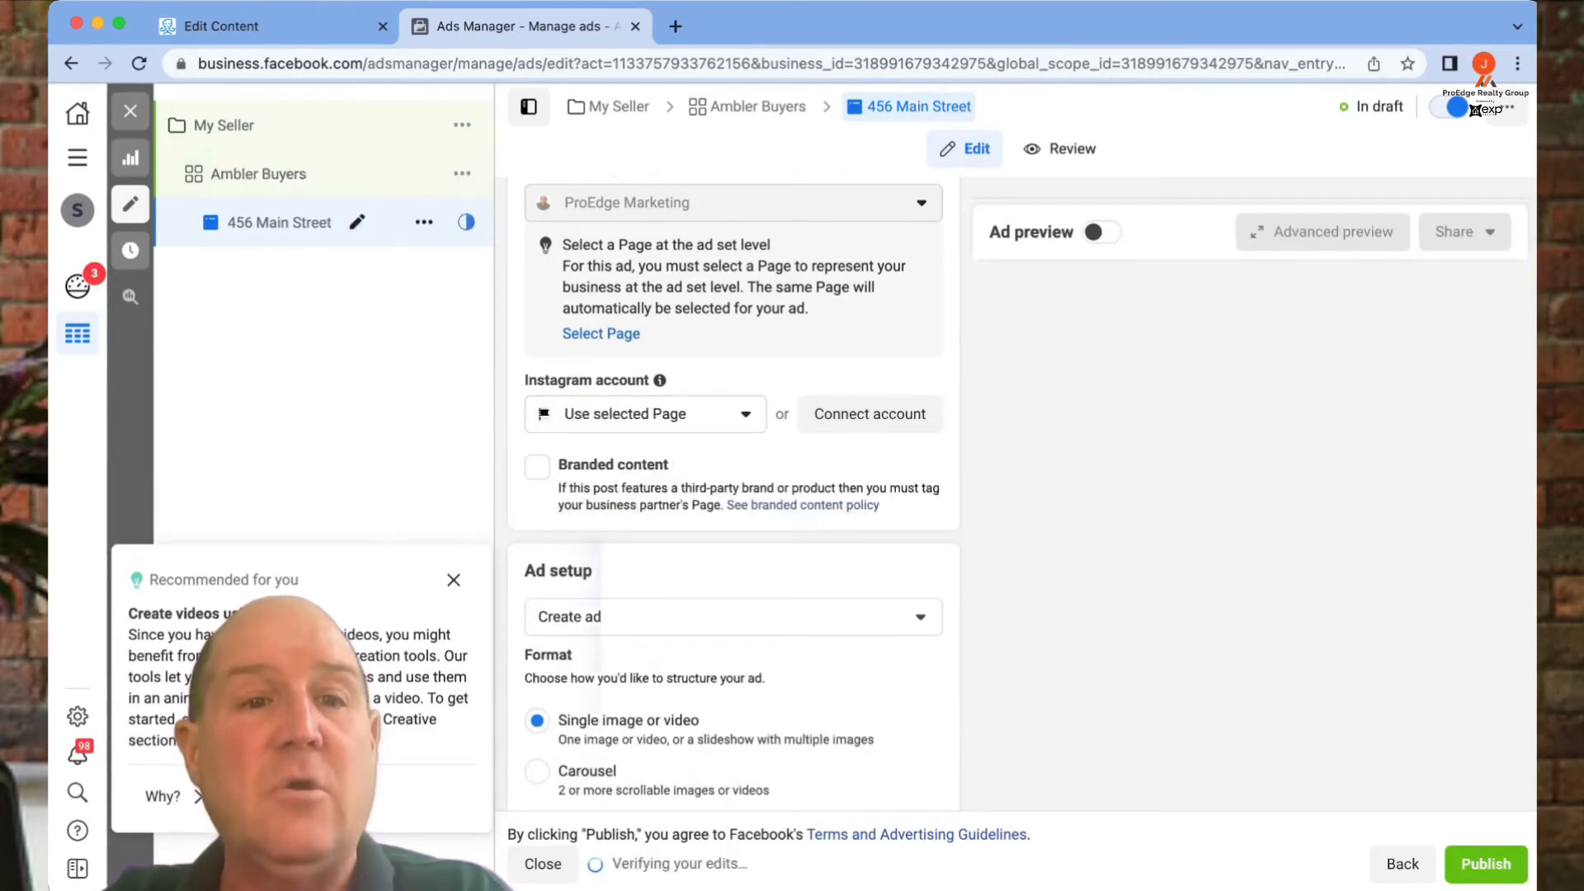
left_click(258, 174)
- Uncheck the Instagram platform so only Facebook Feed and Marketplace remain
scroll(825, 495, "down", 10)
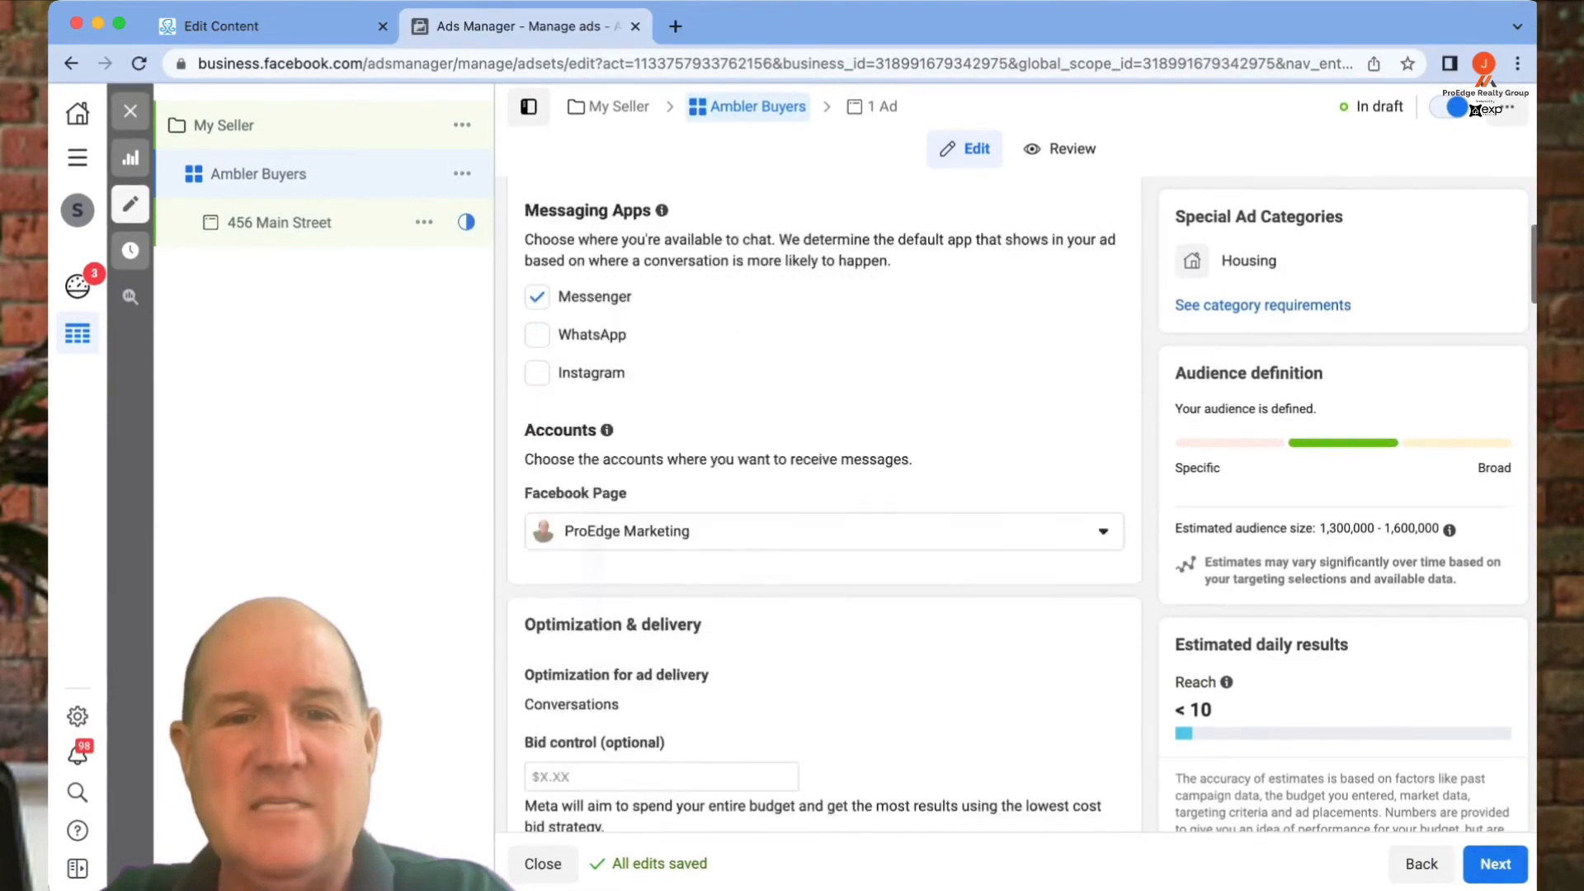
scroll(825, 495, "down", 12)
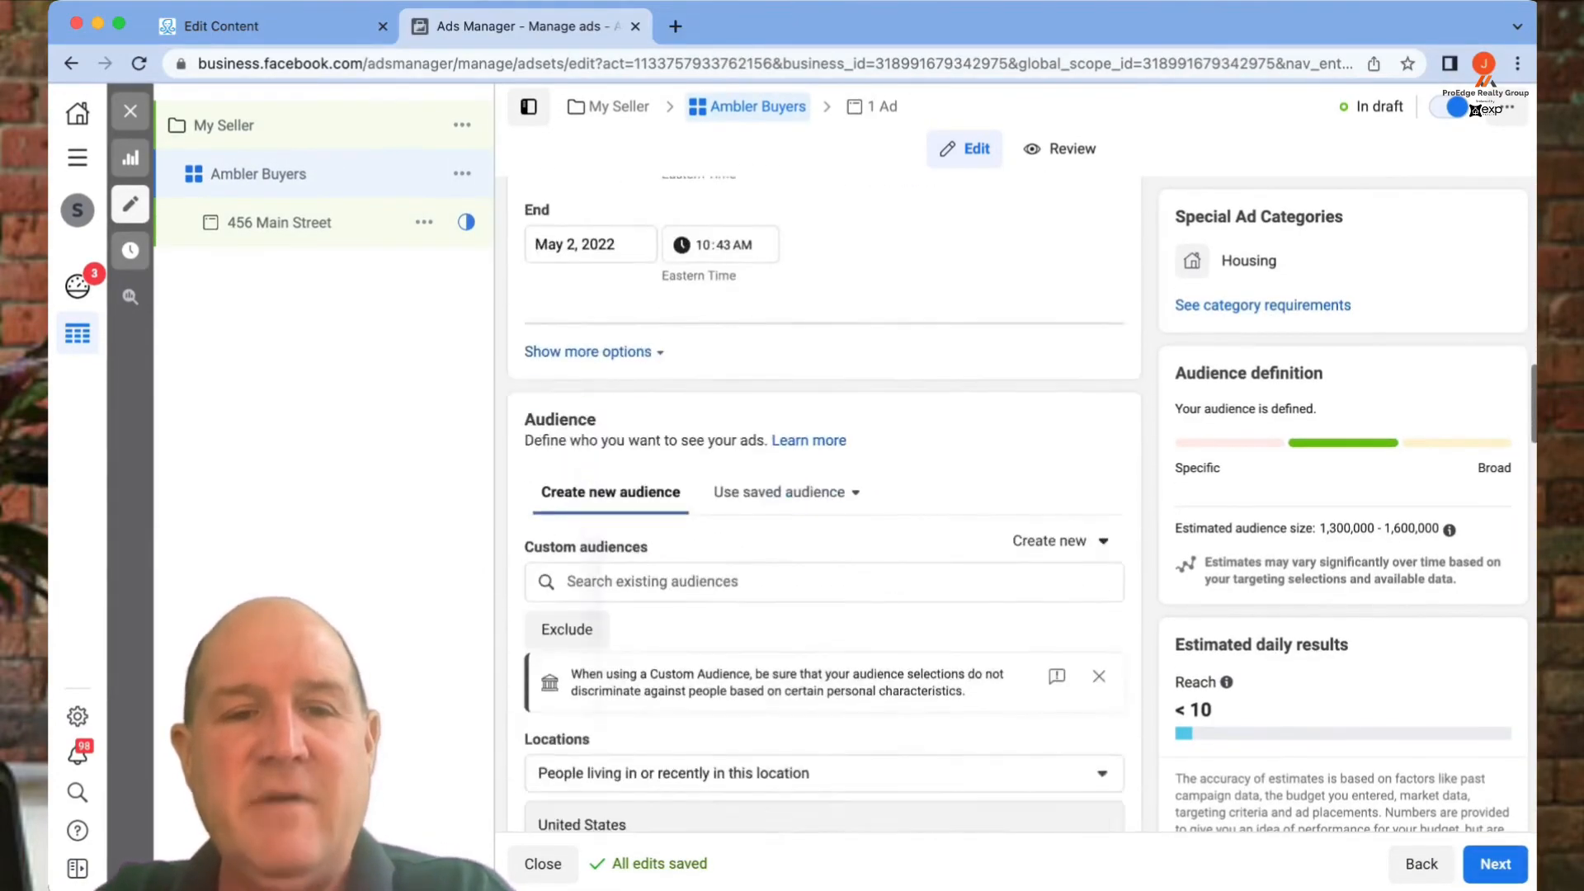
scroll(825, 495, "down", 12)
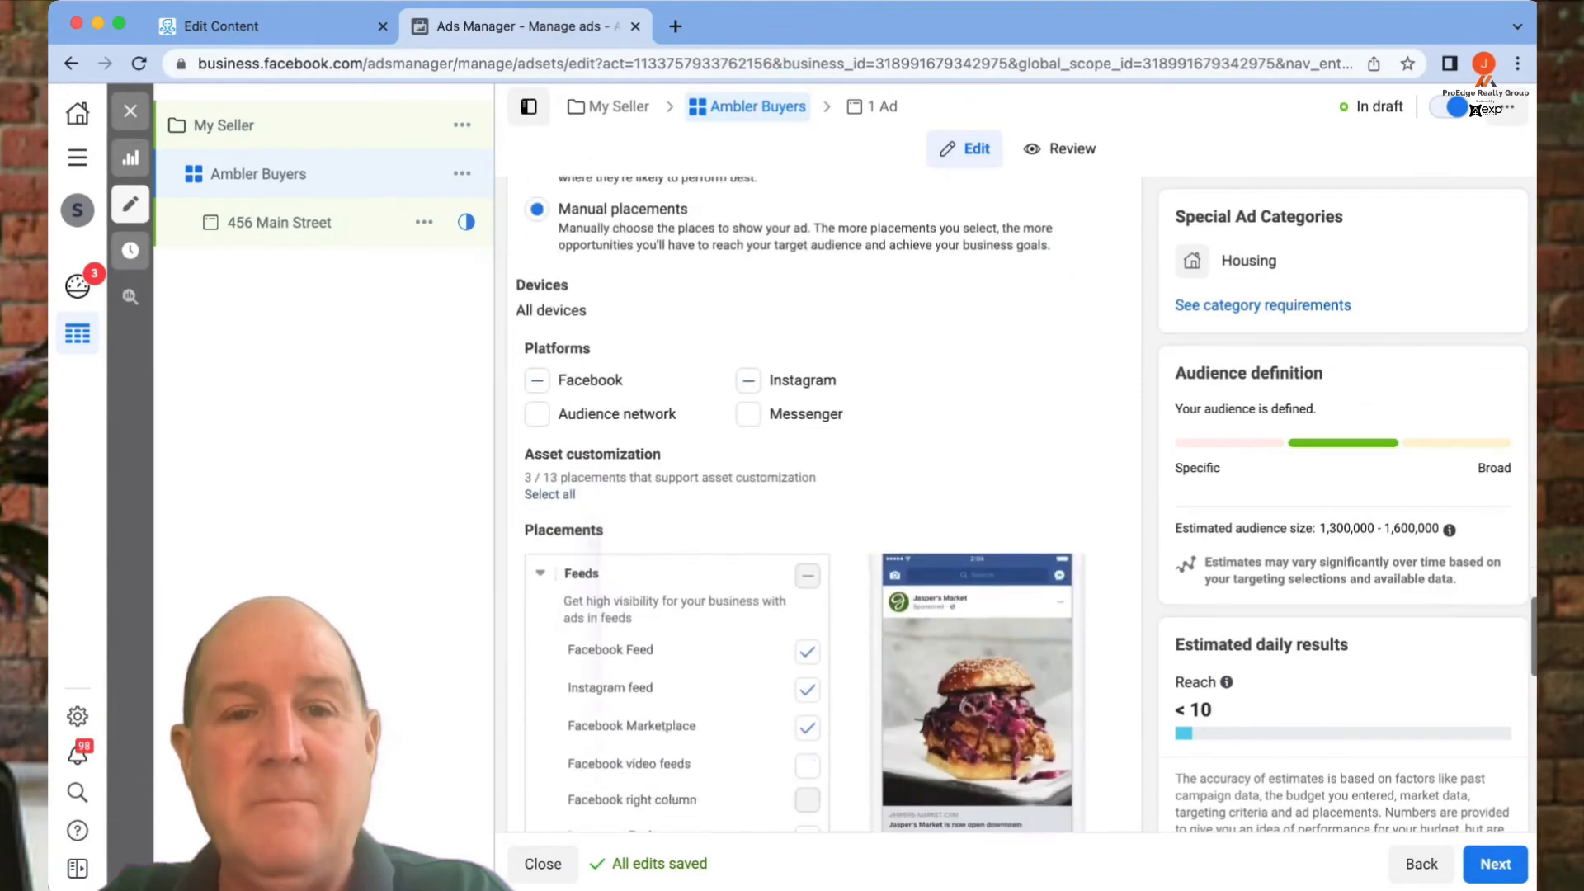
left_click(748, 310)
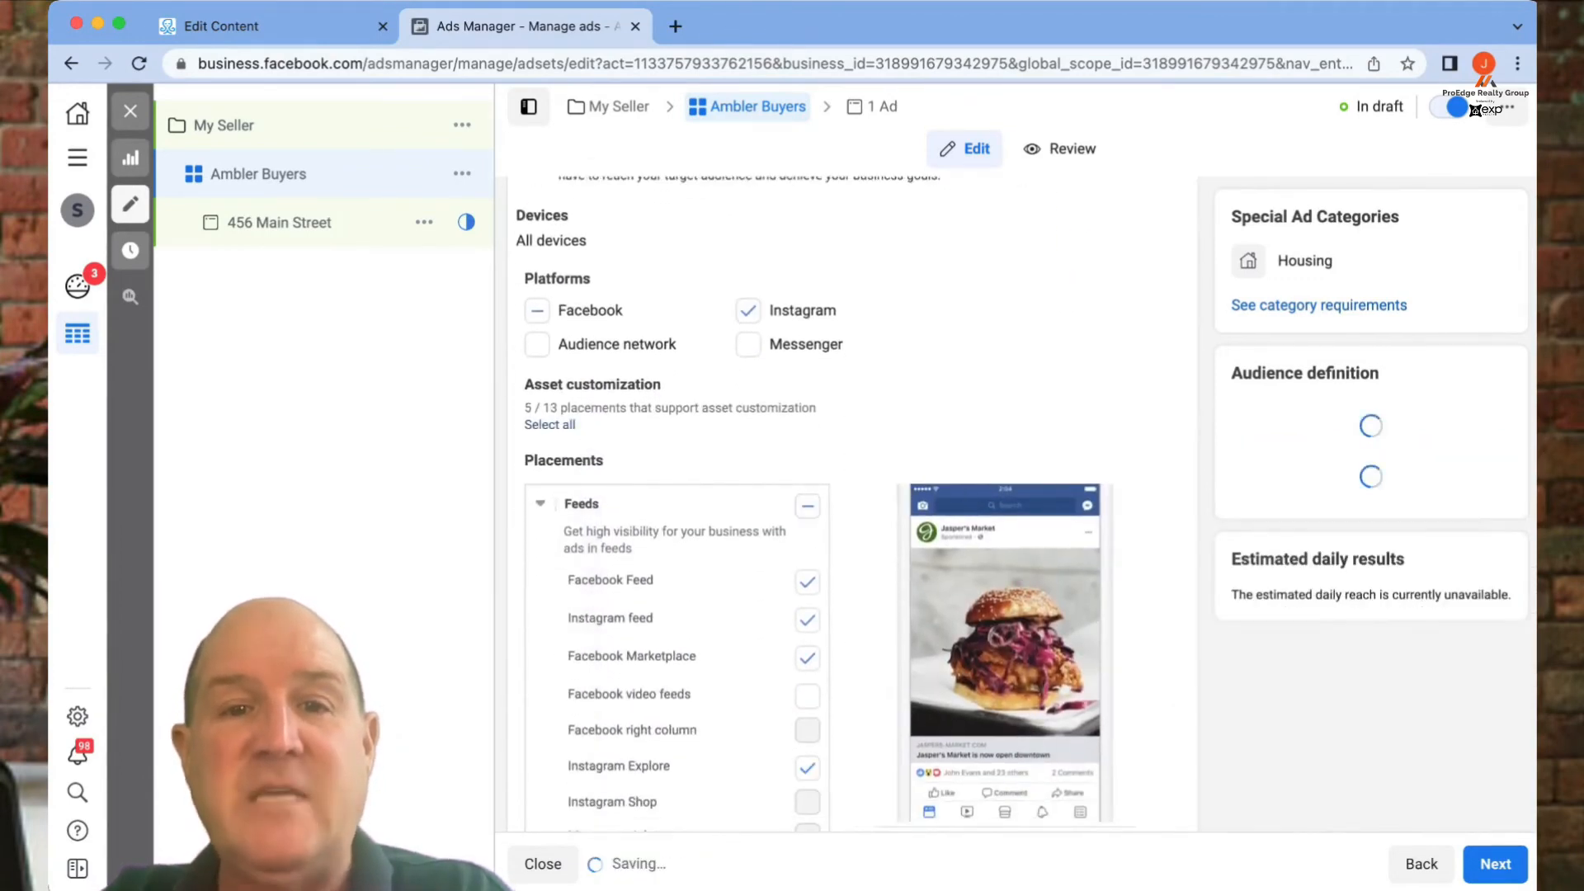
left_click(748, 310)
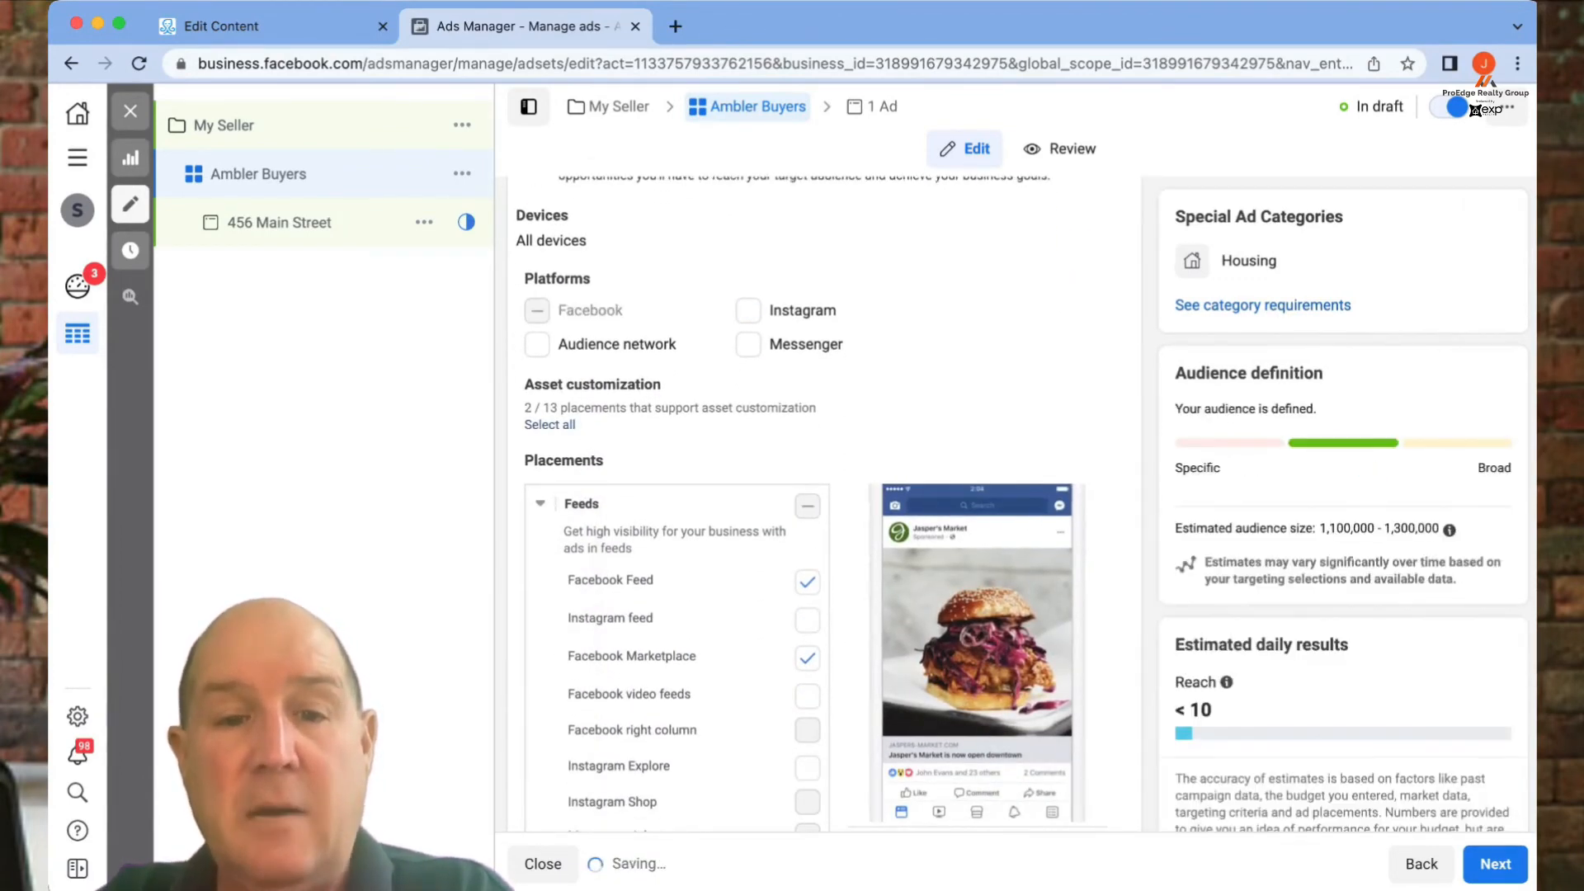
left_click(279, 223)
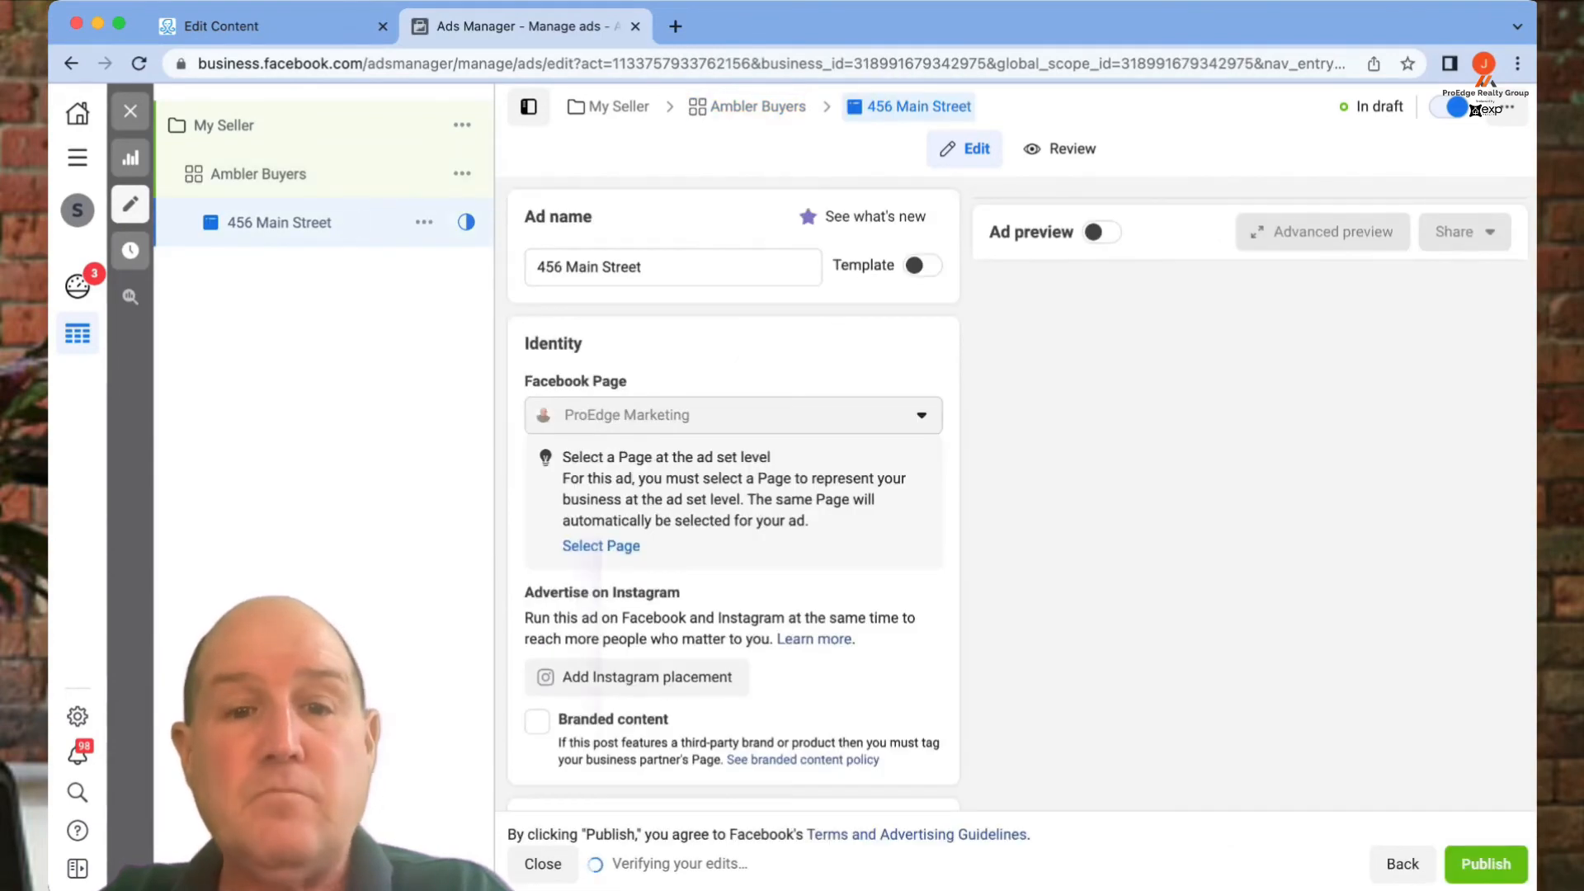
scroll(598, 571, "down", 4)
scroll(733, 495, "up", 2)
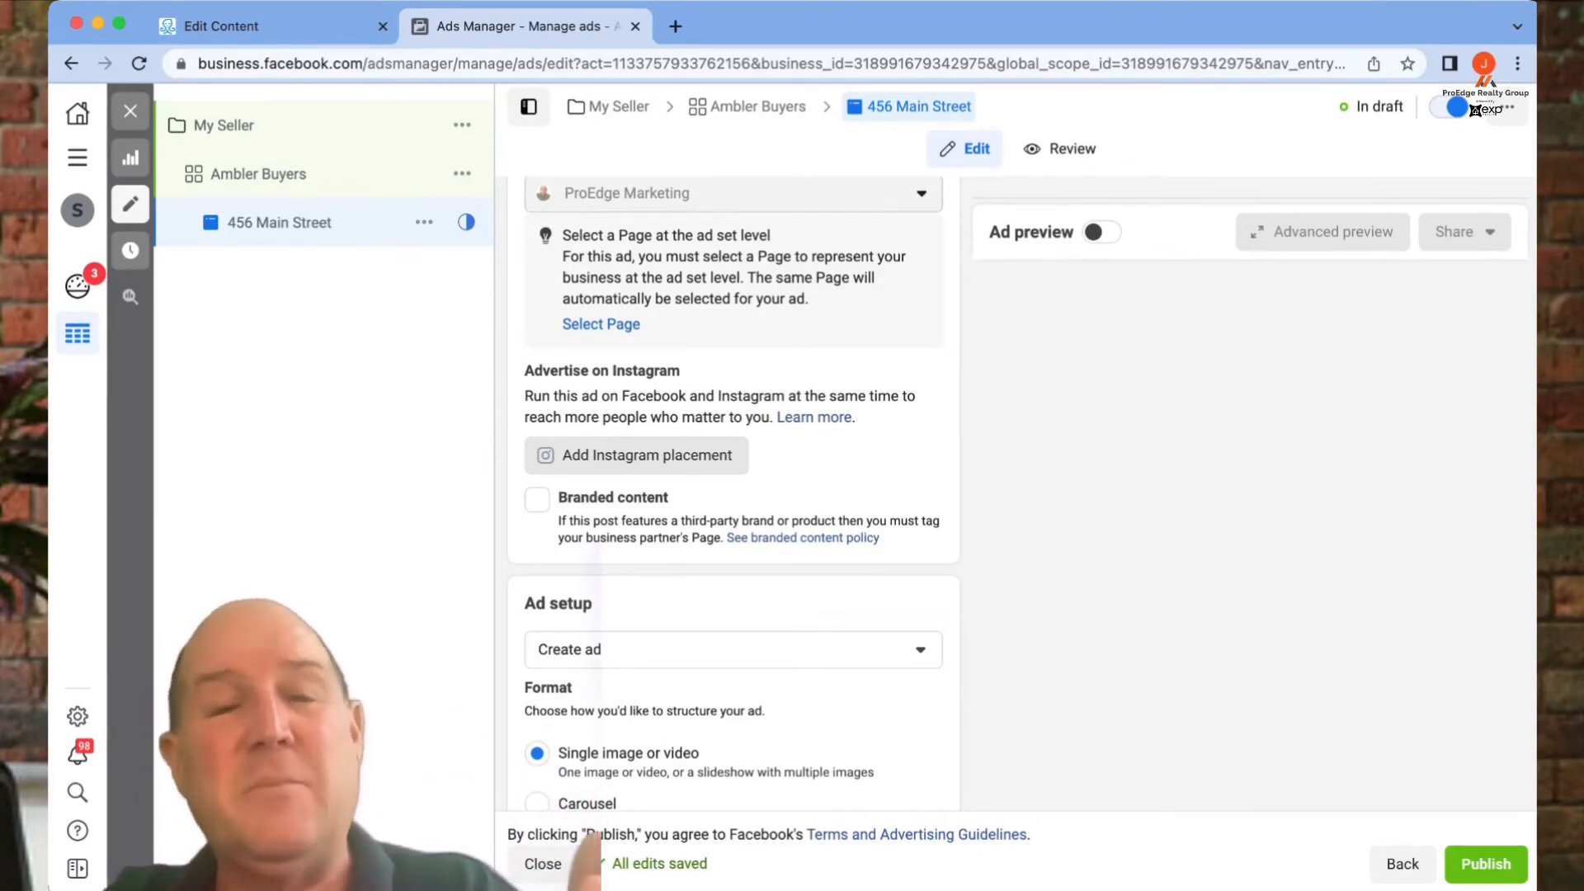
scroll(732, 495, "down", 4)
- Add the snowy blue Dartmouth front house photo as the ad image, keeping the Original crop
scroll(733, 495, "down", 4)
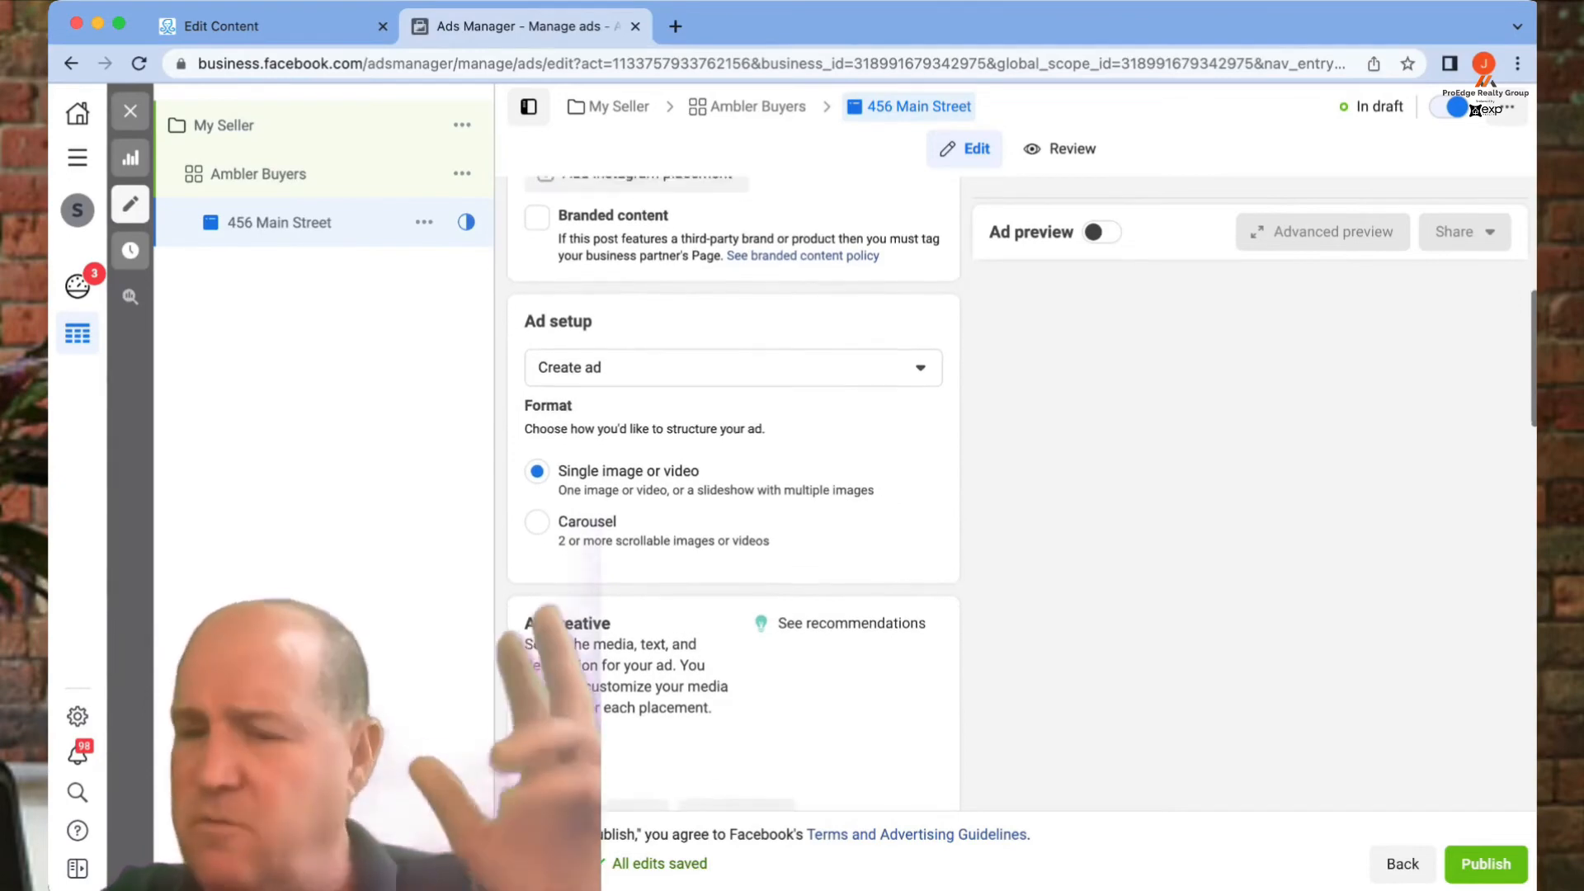
scroll(732, 495, "down", 5)
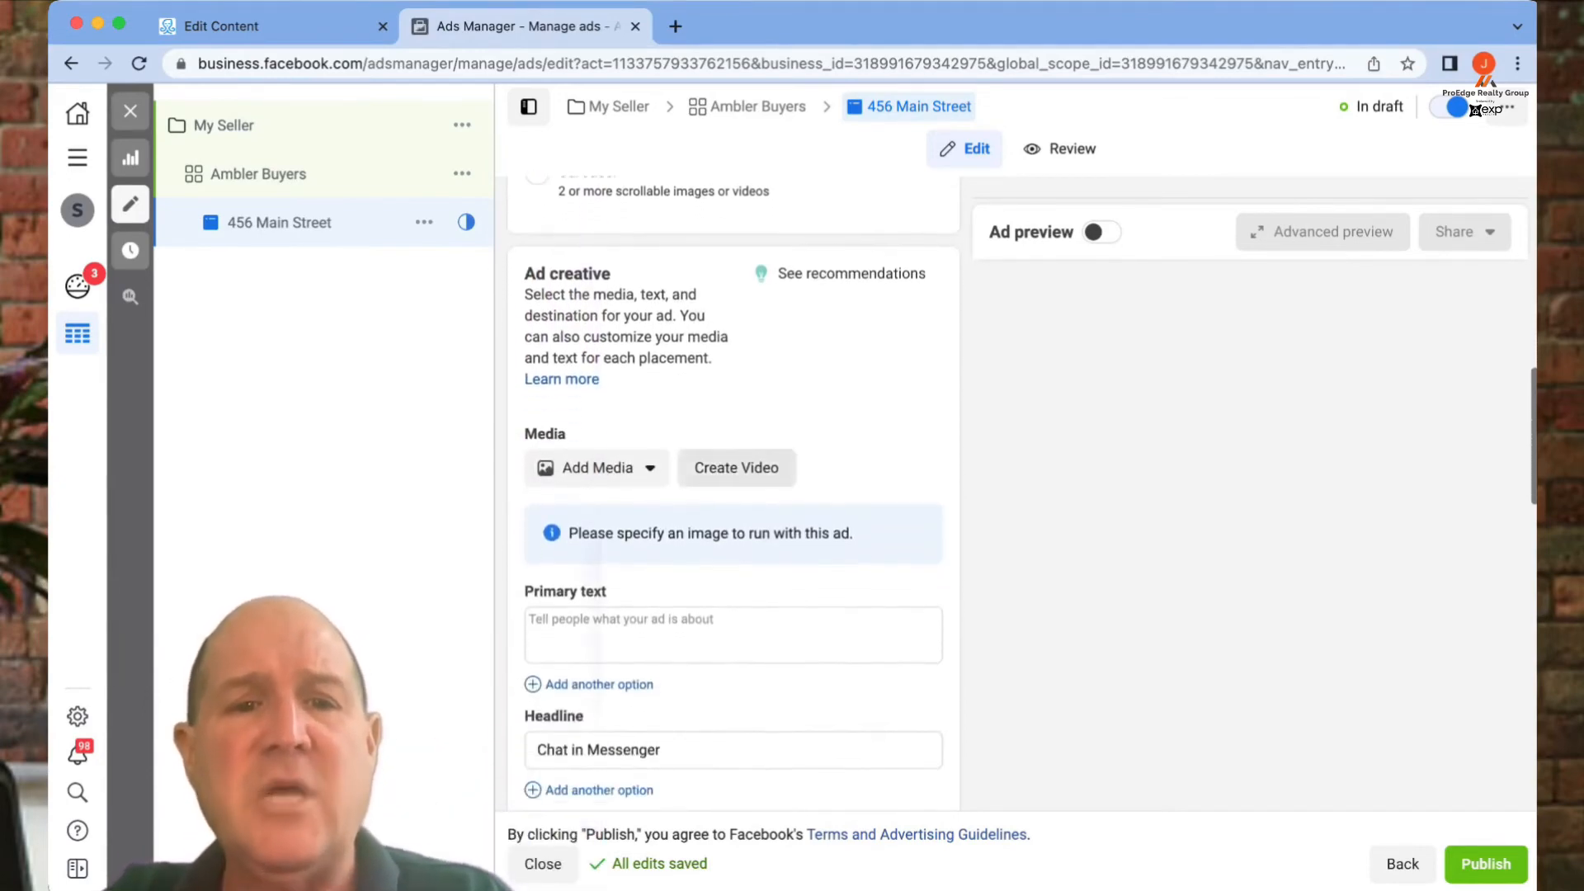
scroll(616, 468, "down", 1)
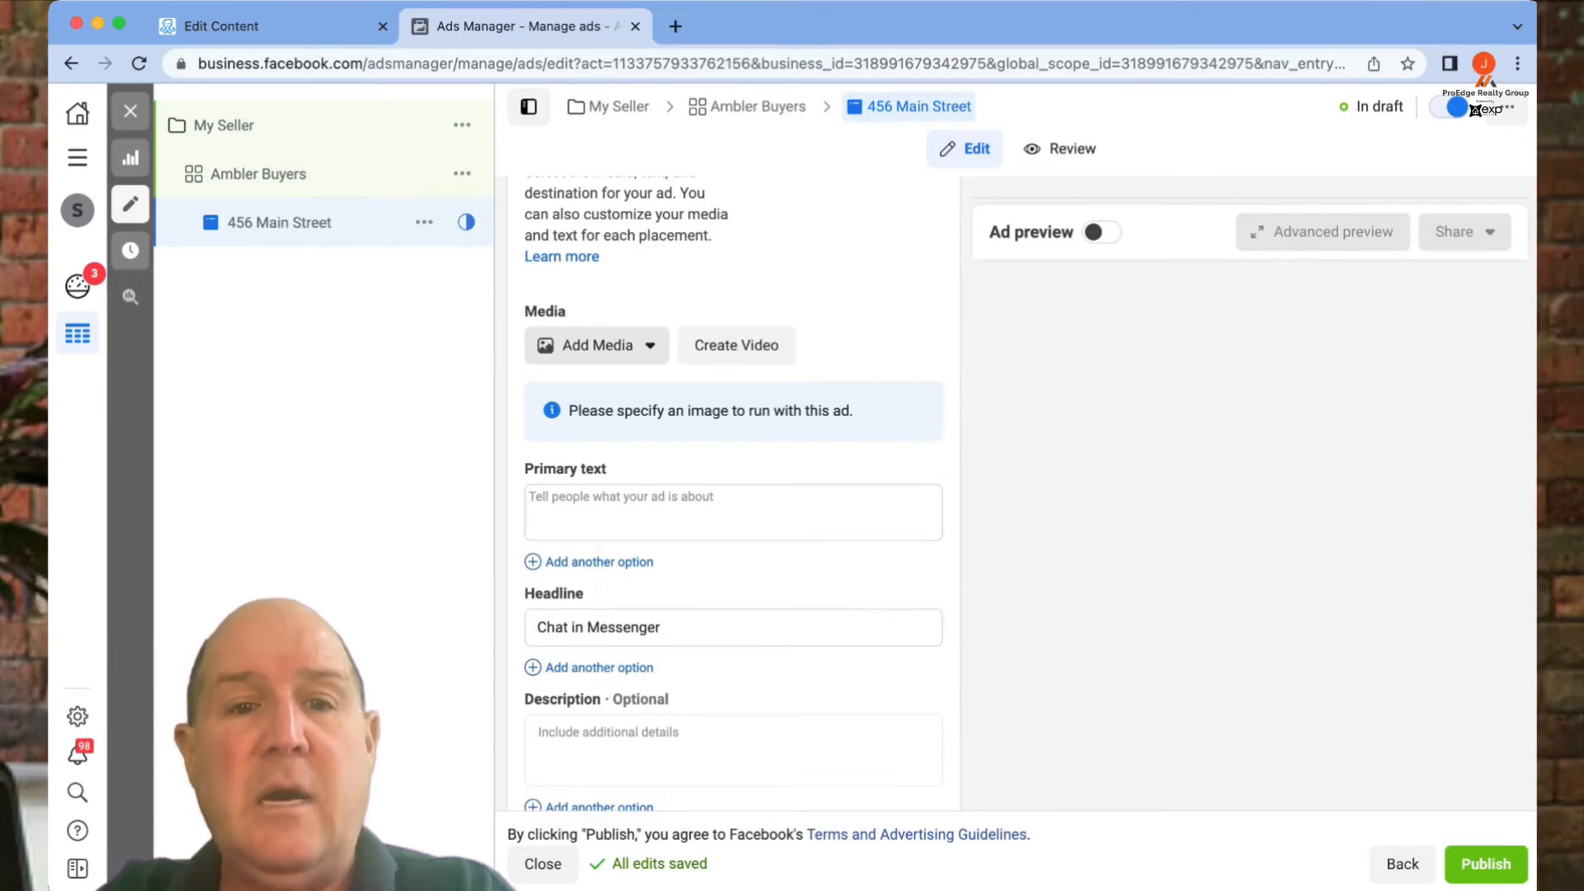
left_click(597, 345)
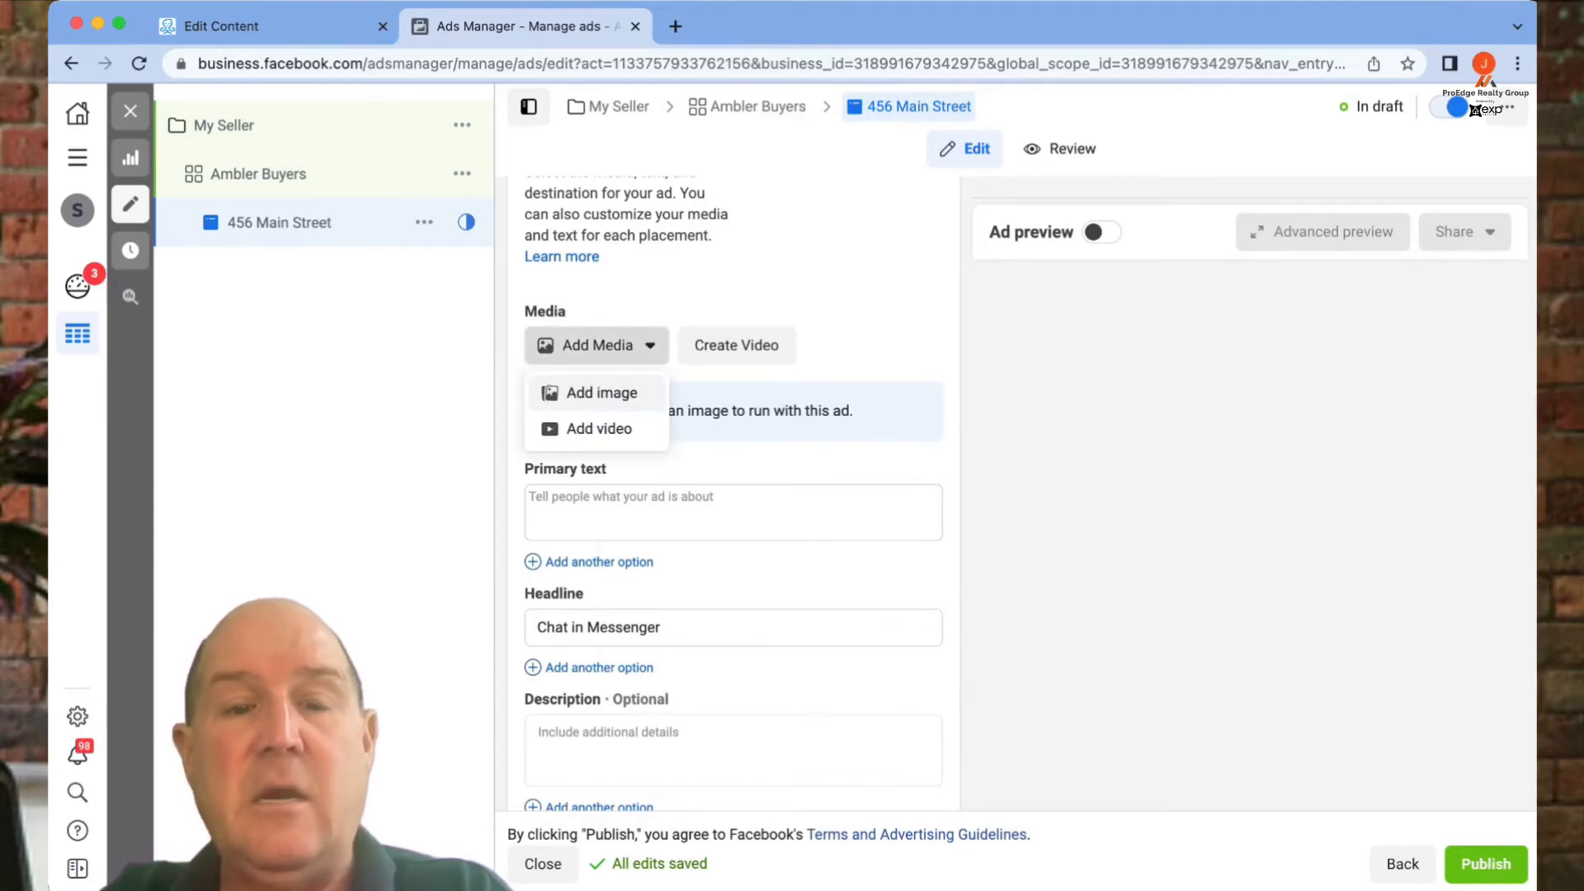
left_click(601, 393)
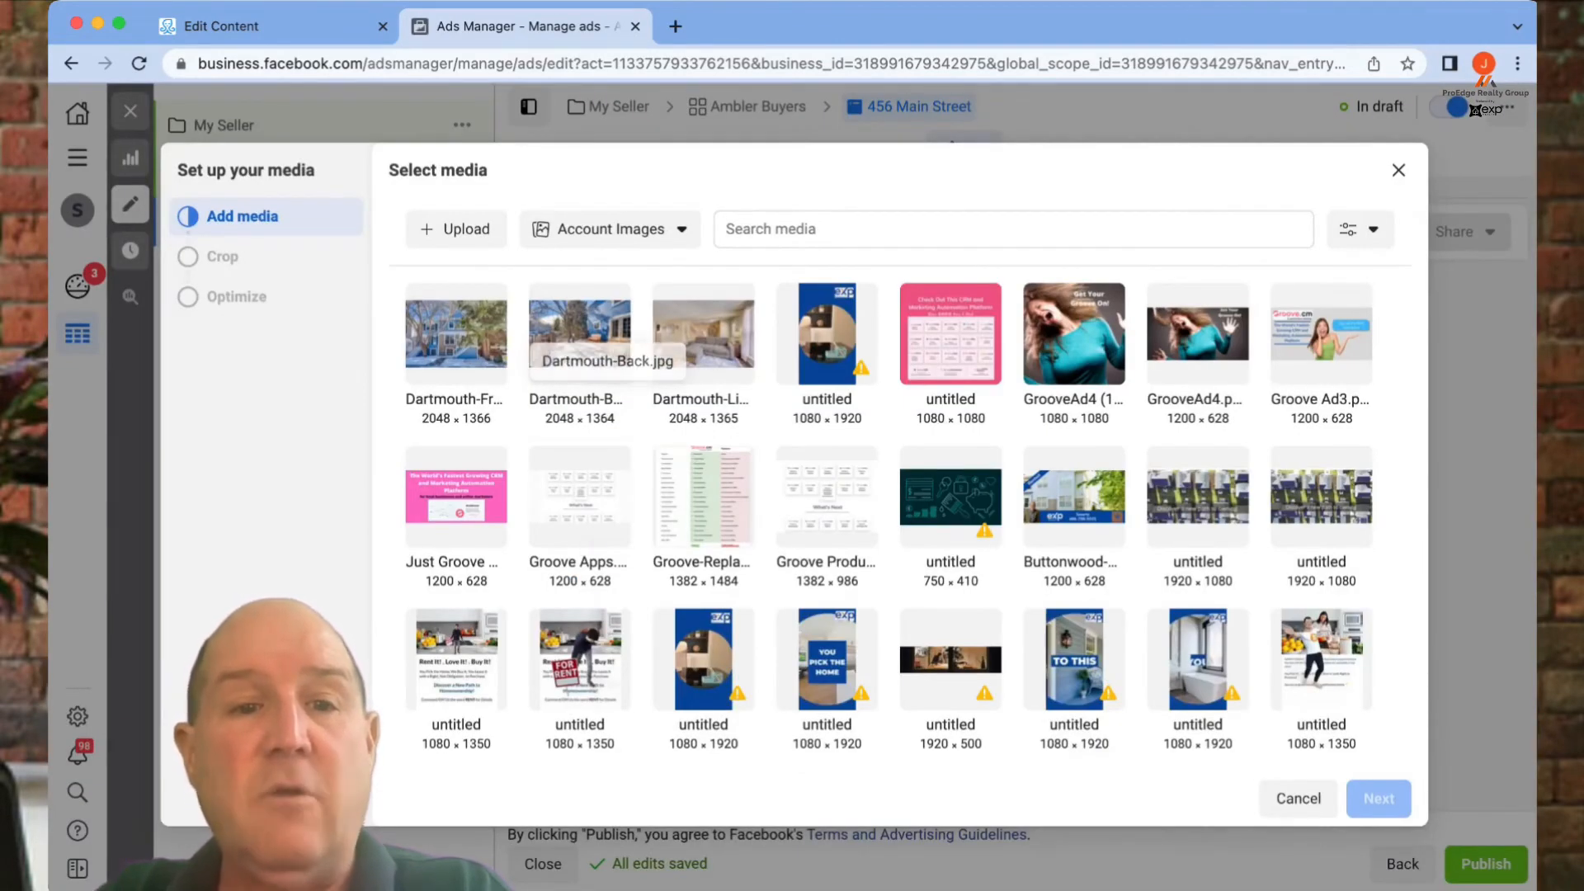
left_click(456, 334)
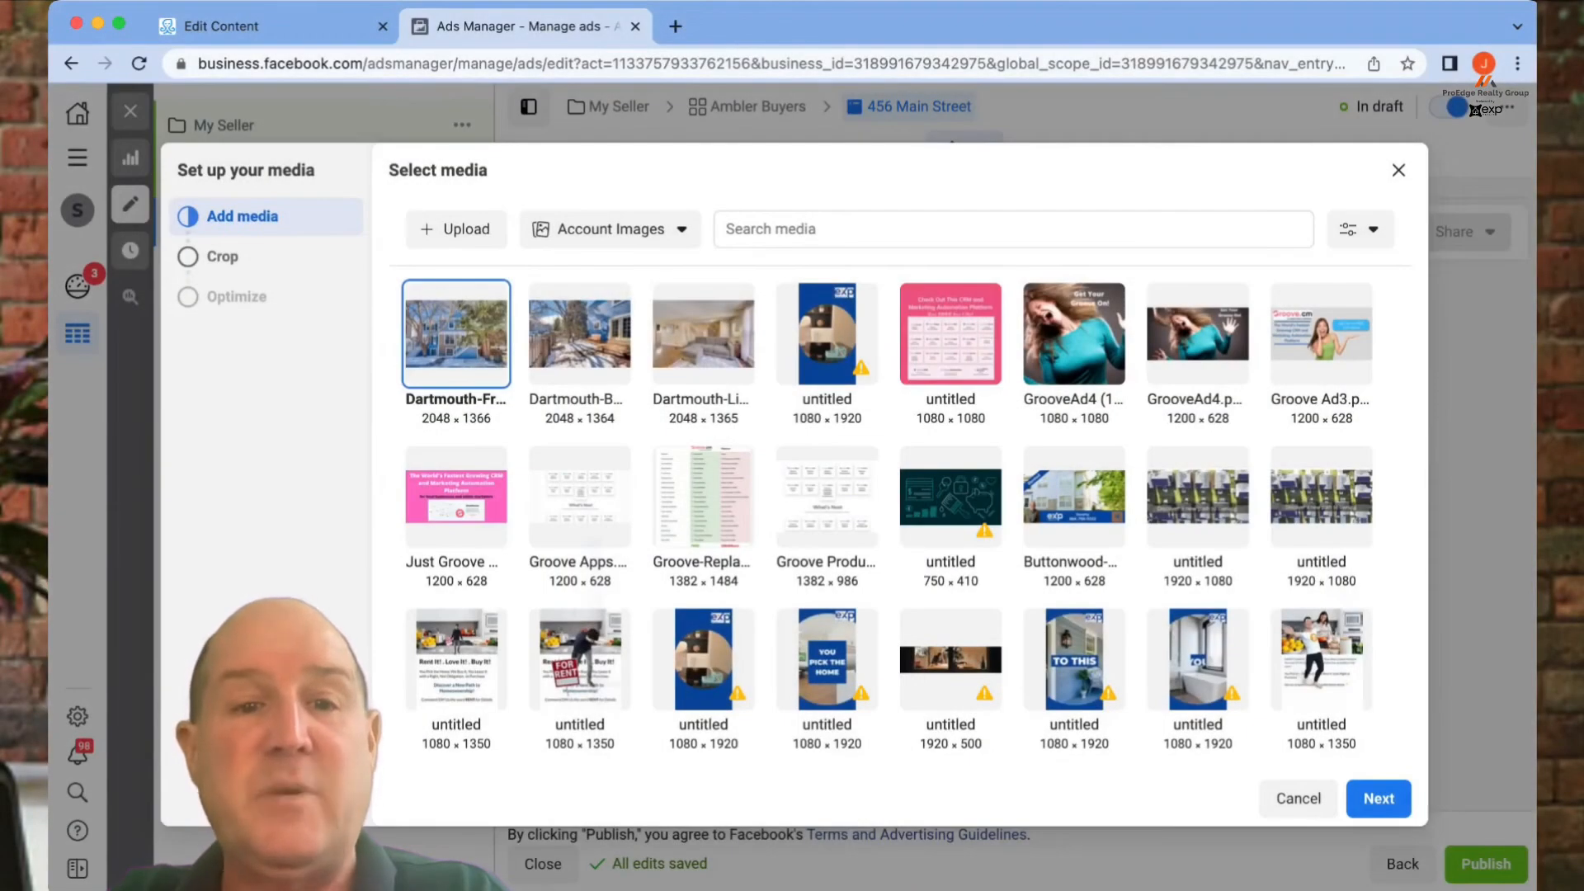
left_click(1378, 798)
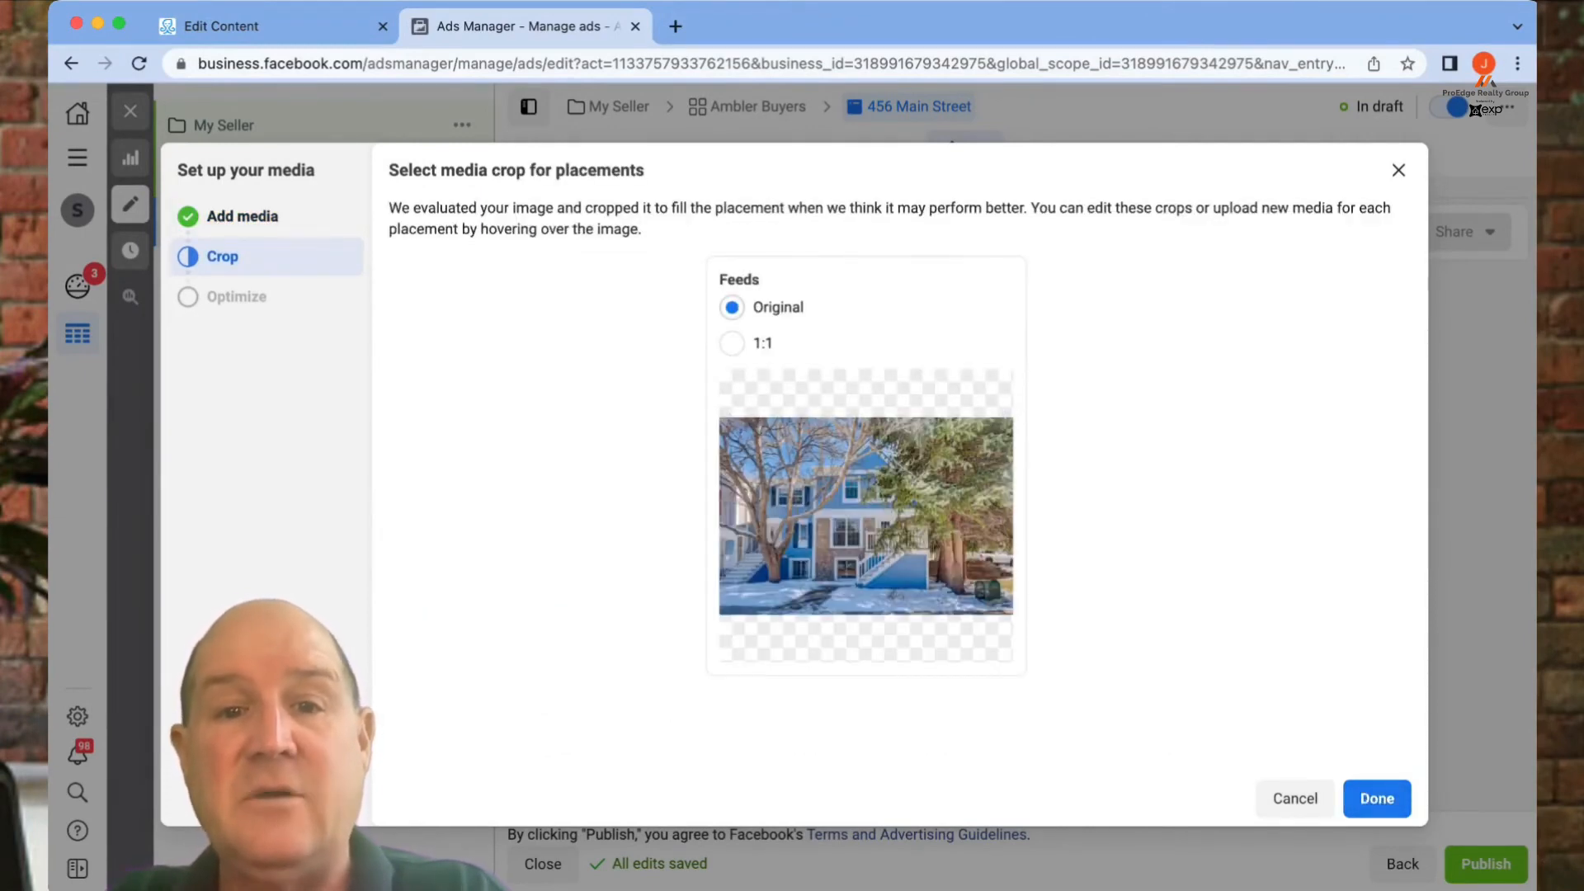
left_click(1377, 798)
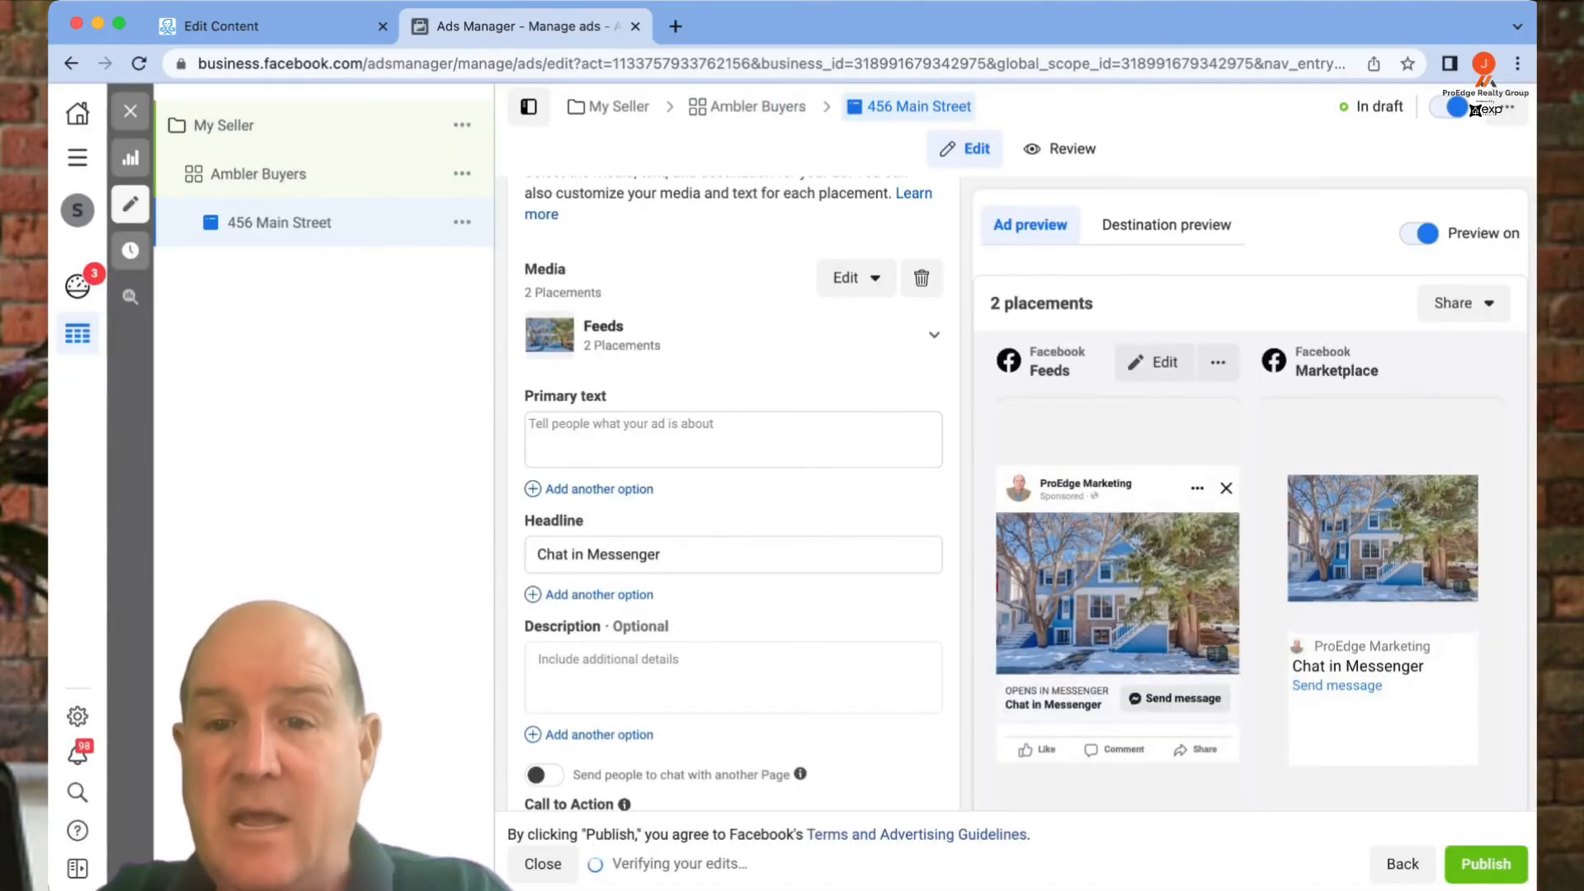
- Replace the ad headline with 'See More Details'
scroll(732, 495, "down", 2)
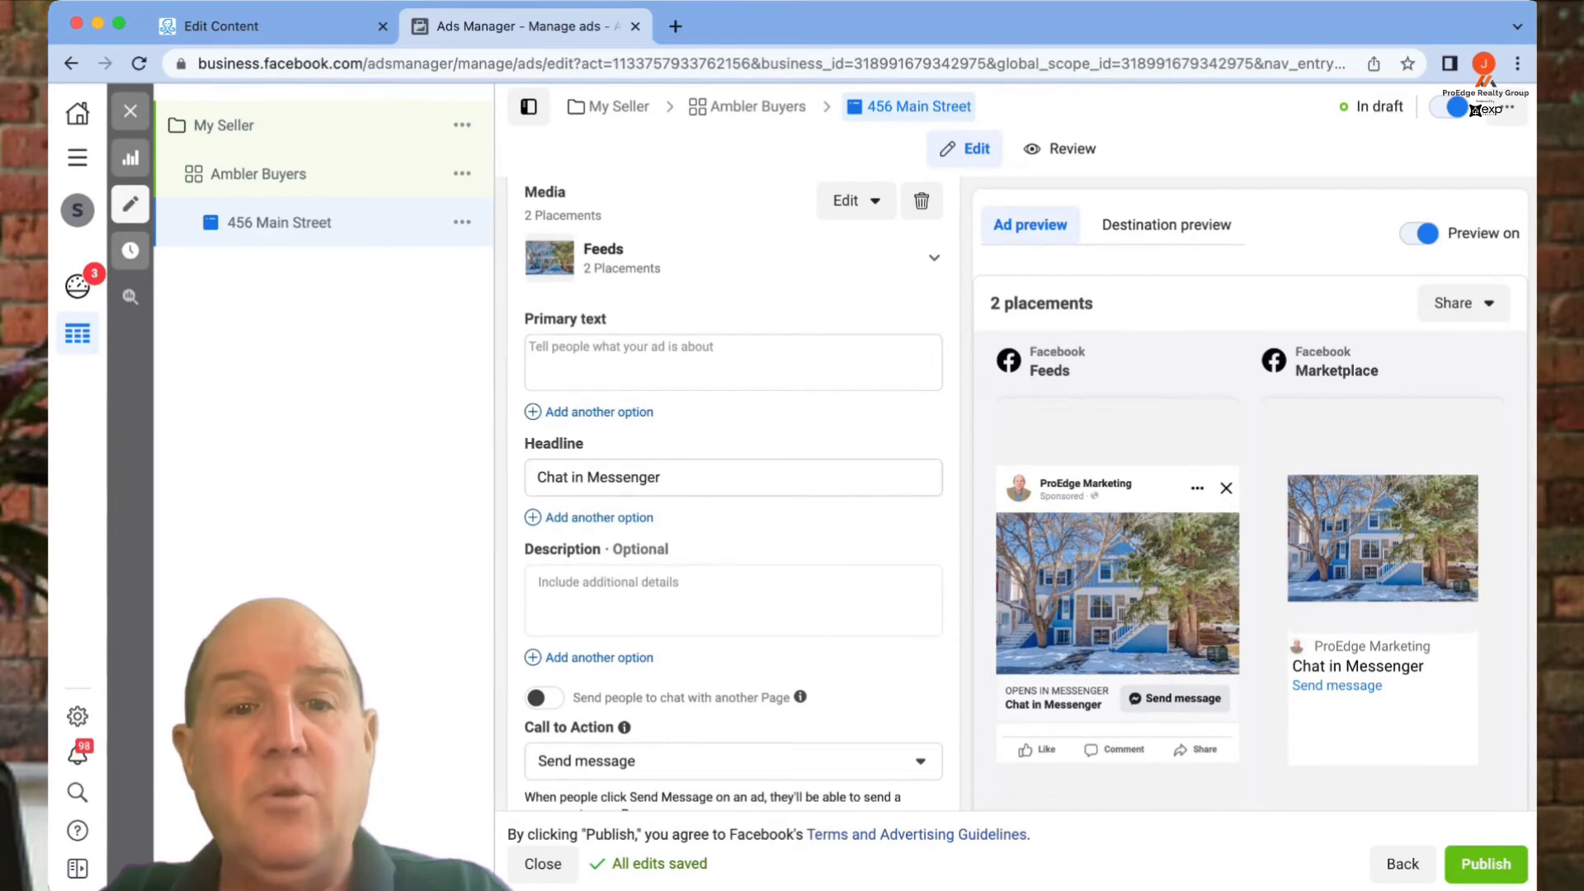
double_click(624, 478)
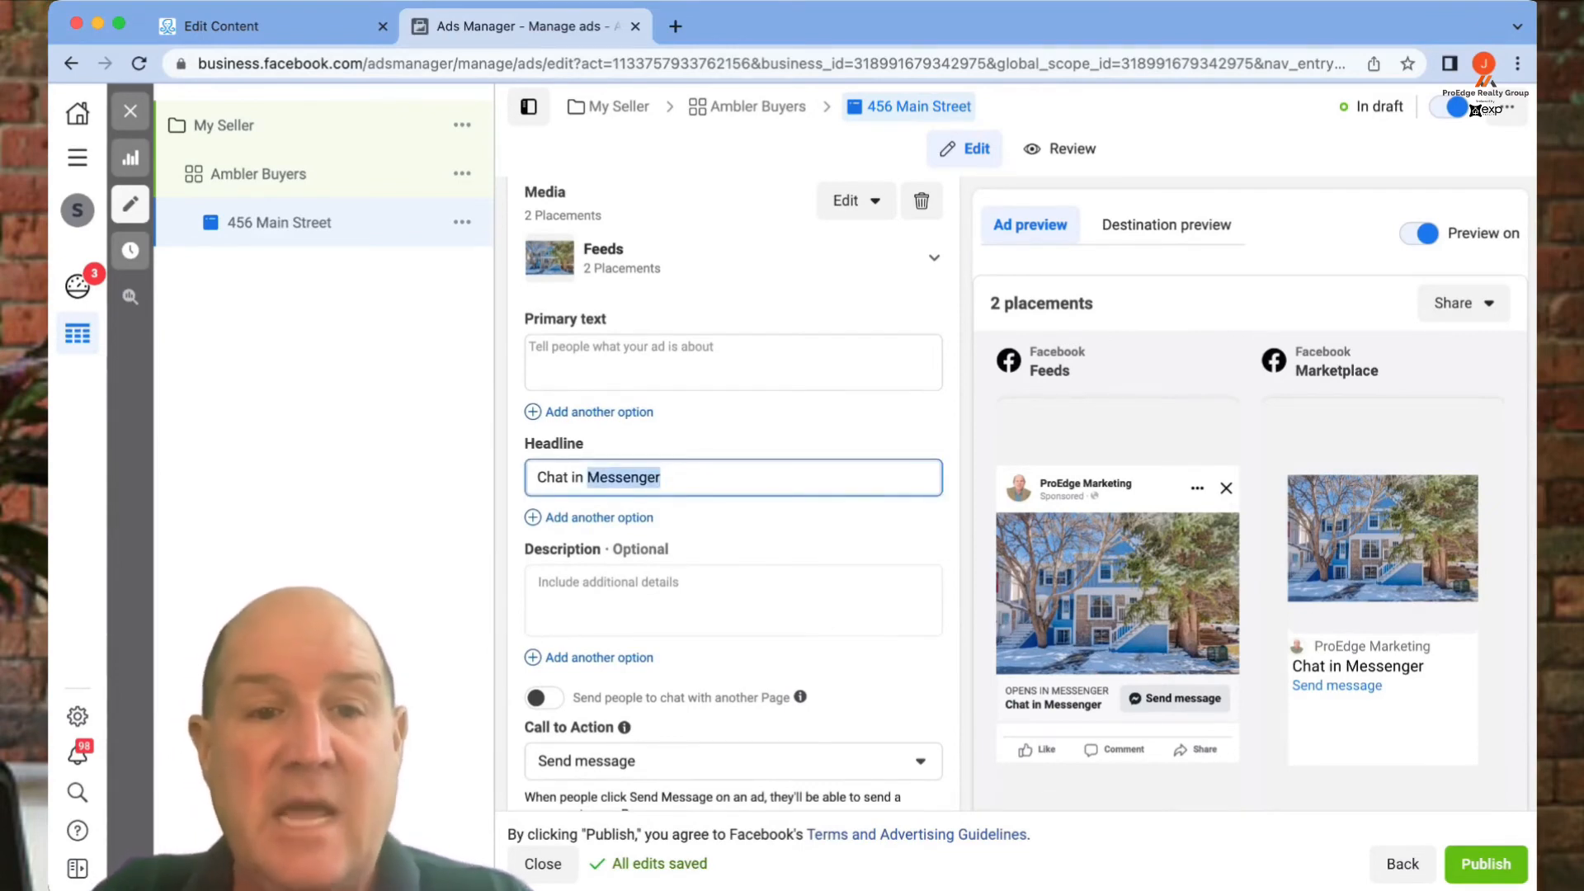
key("super+a")
type("See More Details")
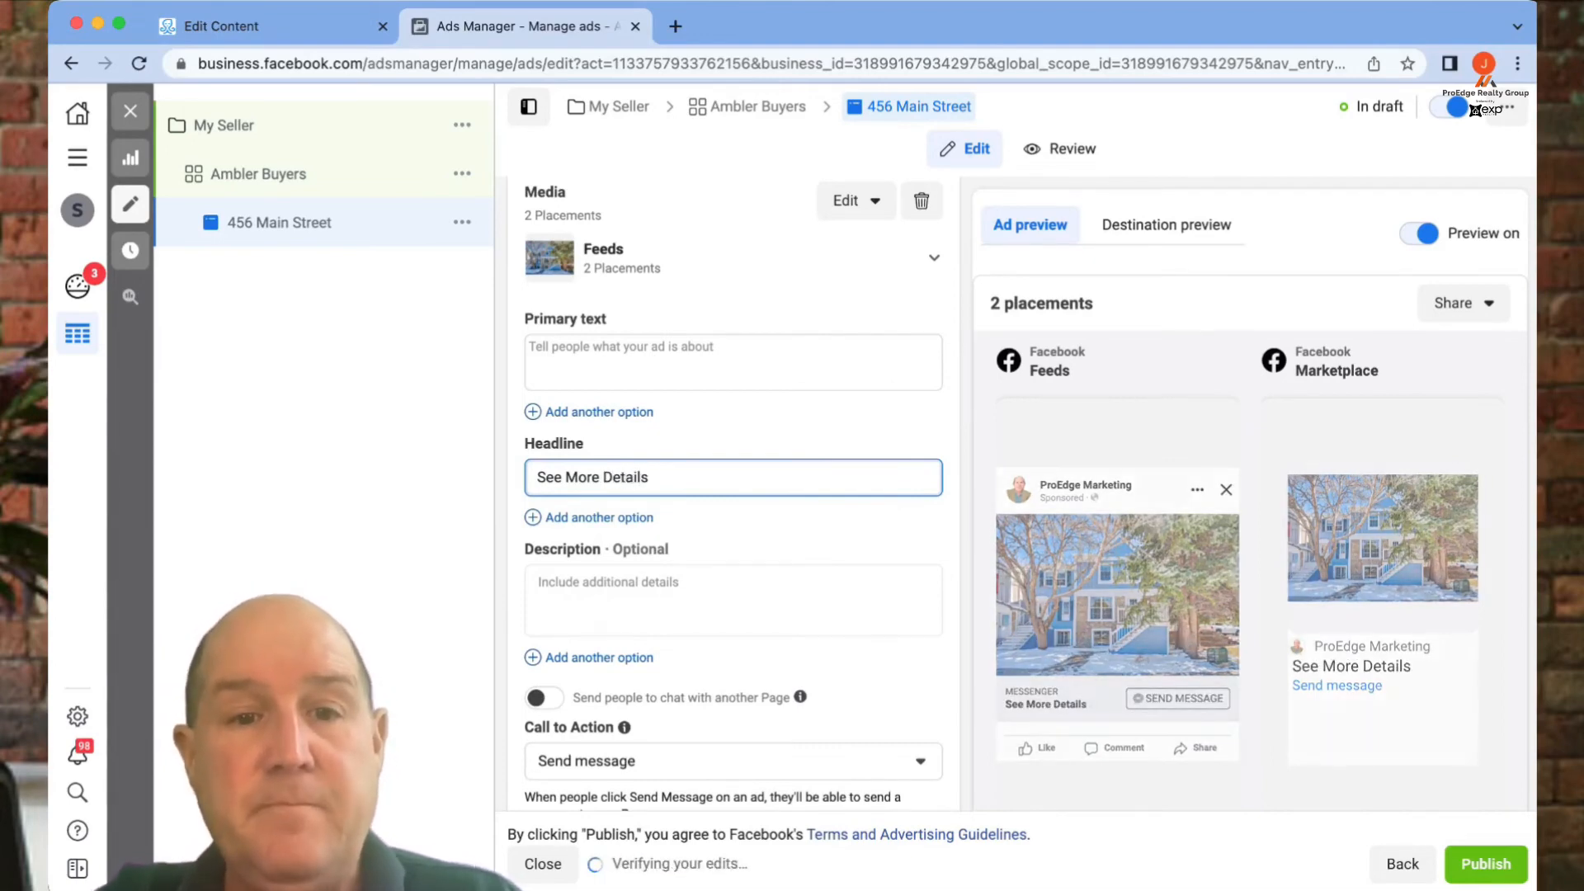
- Enter the description 'Check out this beautiful home'
mouse_move(678, 548)
scroll(678, 549, "down", 1)
left_click(678, 537)
type("Check out this")
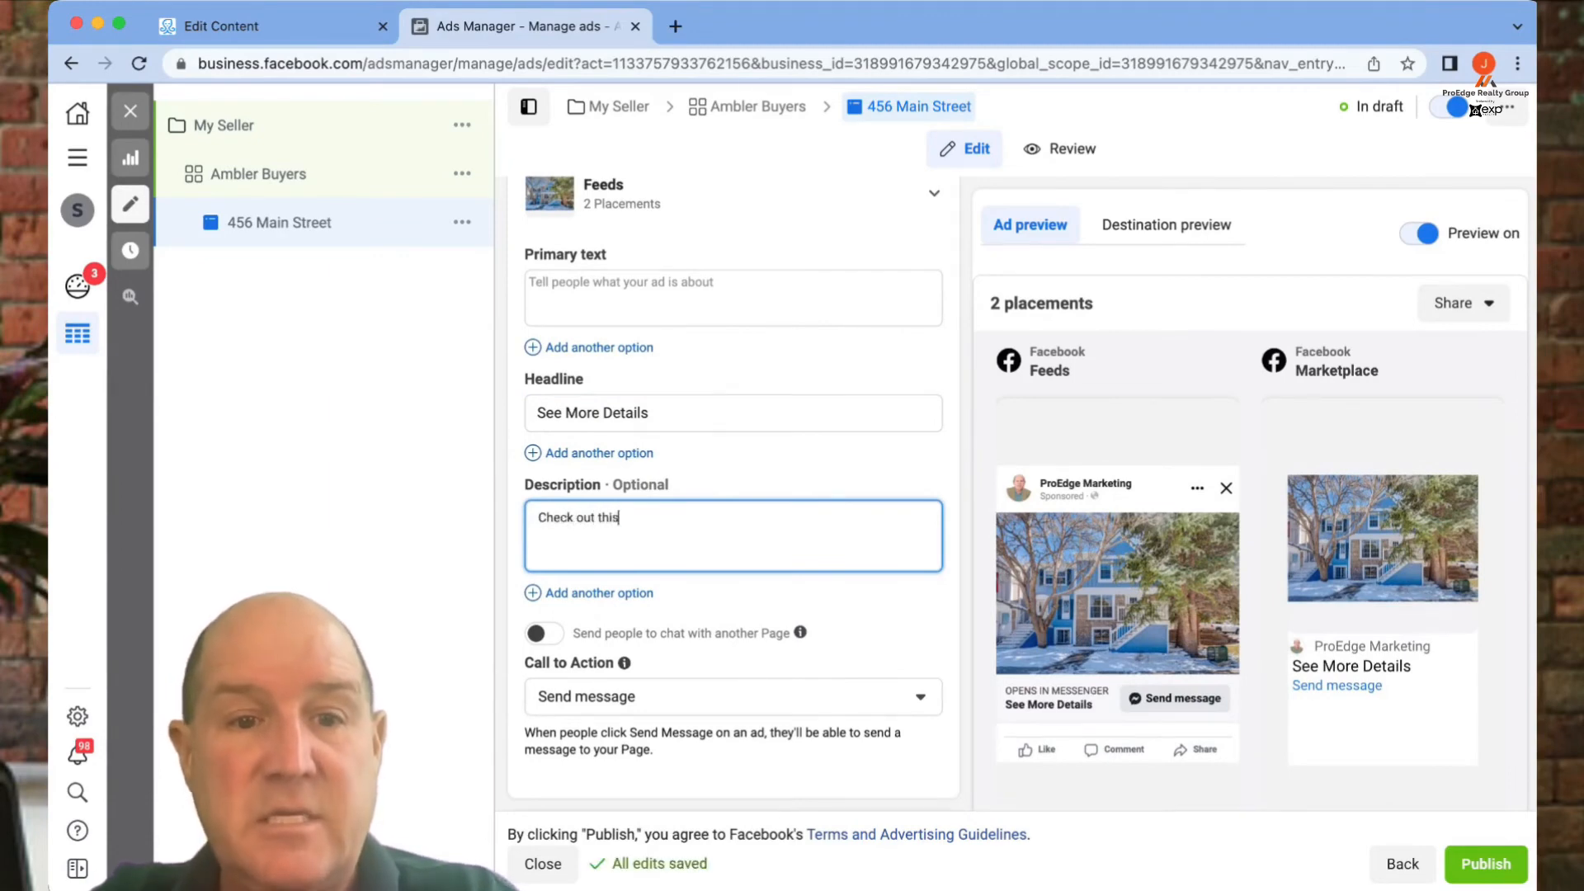
type(" beauti")
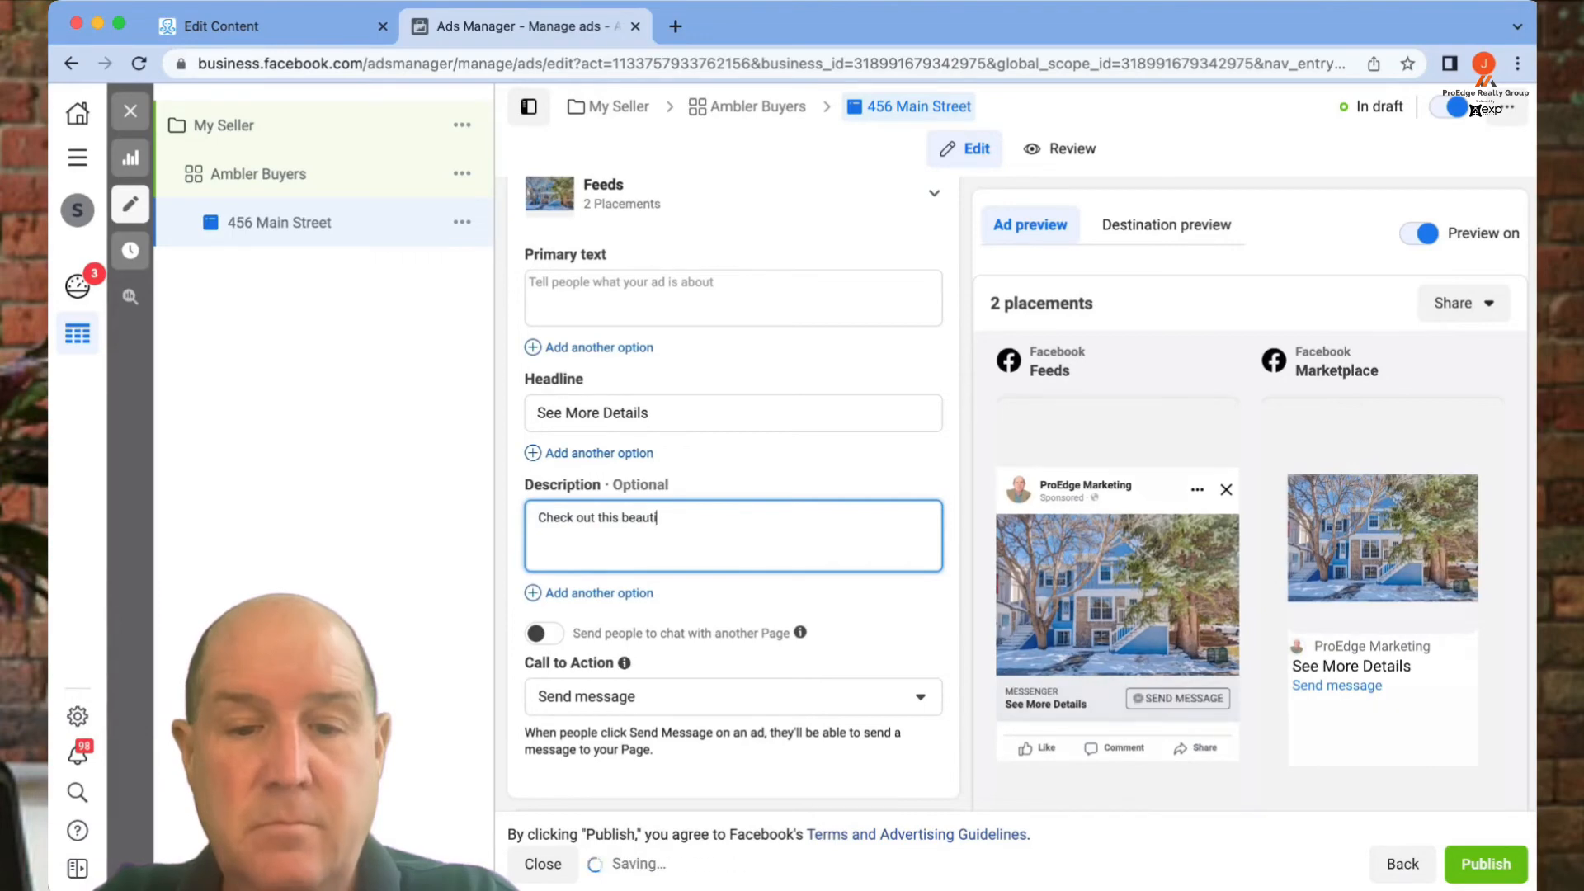
type("ful Home")
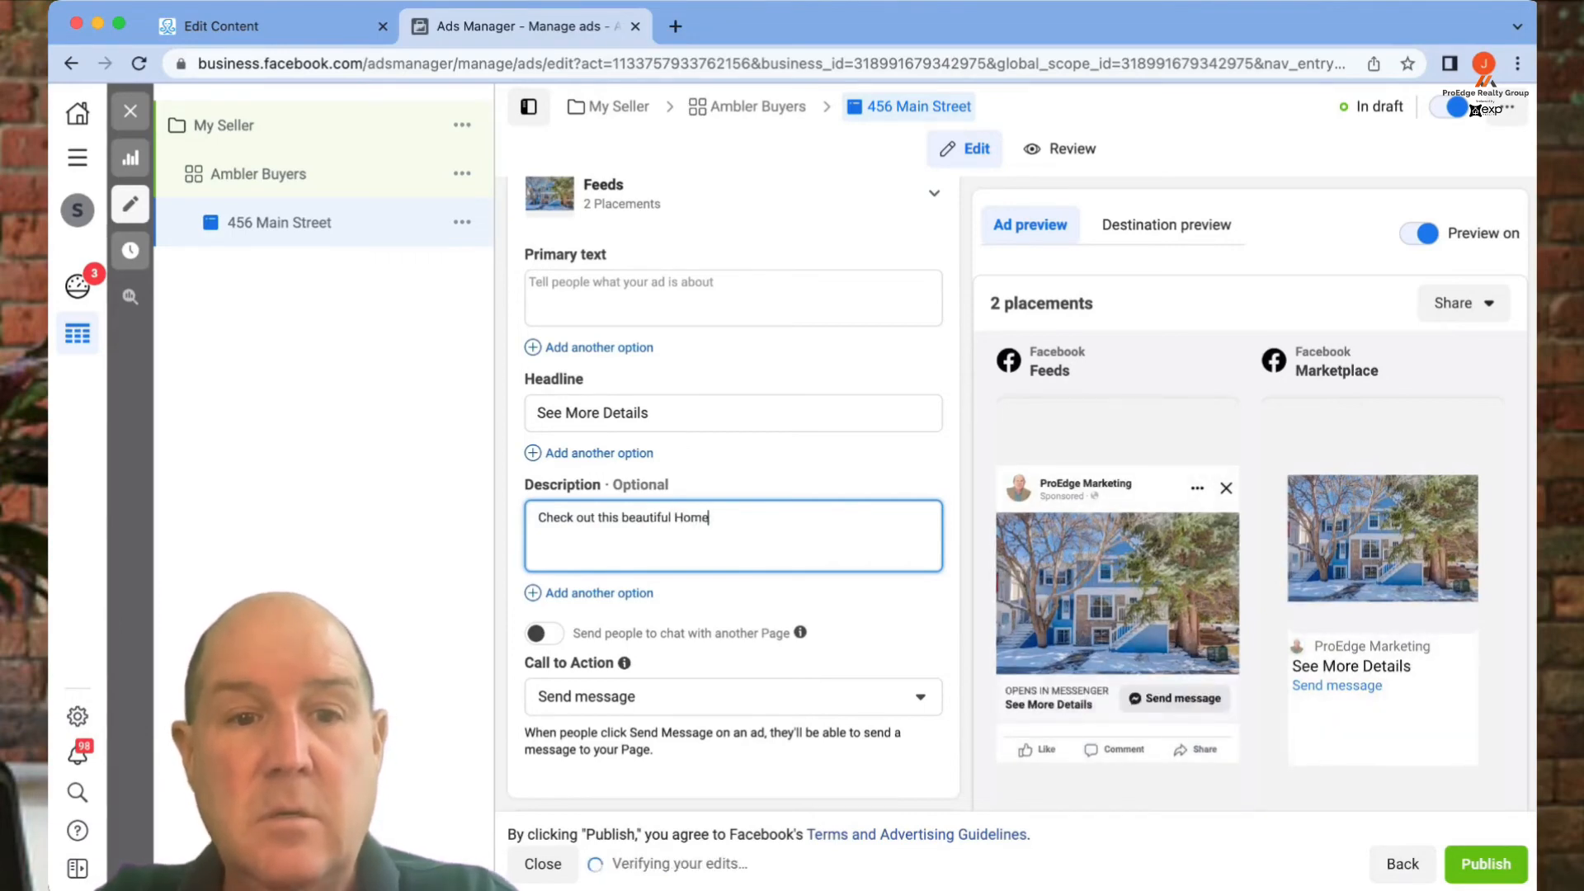
key("BackSpace")
key("BackSpace")
key("BackSpace")
key("BackSpace")
type("hime")
key("BackSpace")
key("BackSpace")
key("BackSpace")
type("ome")
scroll(600, 438, "up", 1)
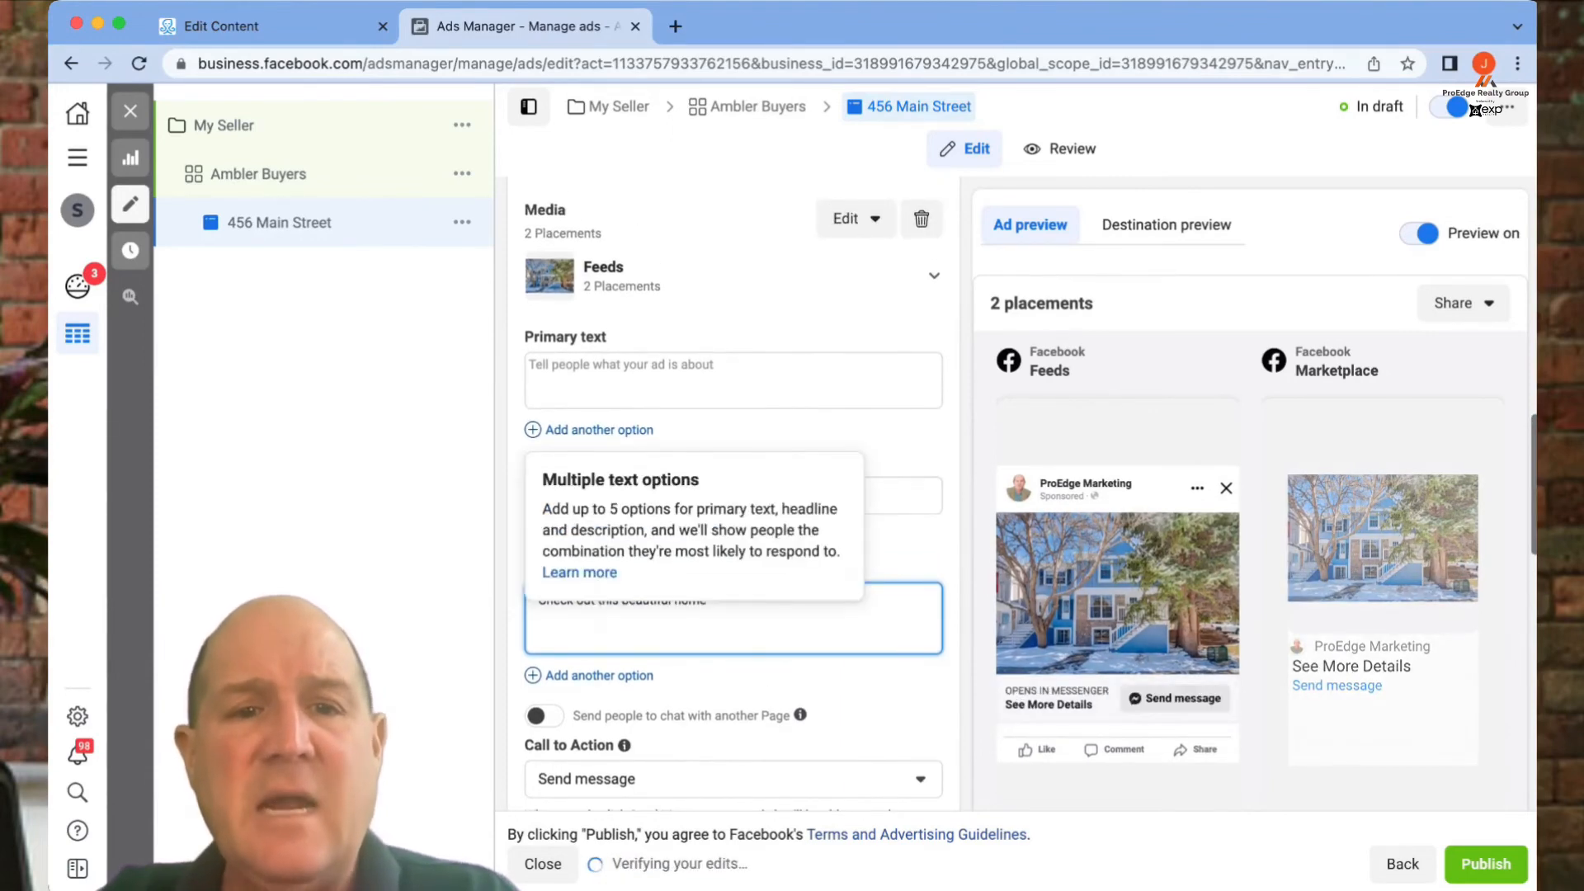
left_click(600, 378)
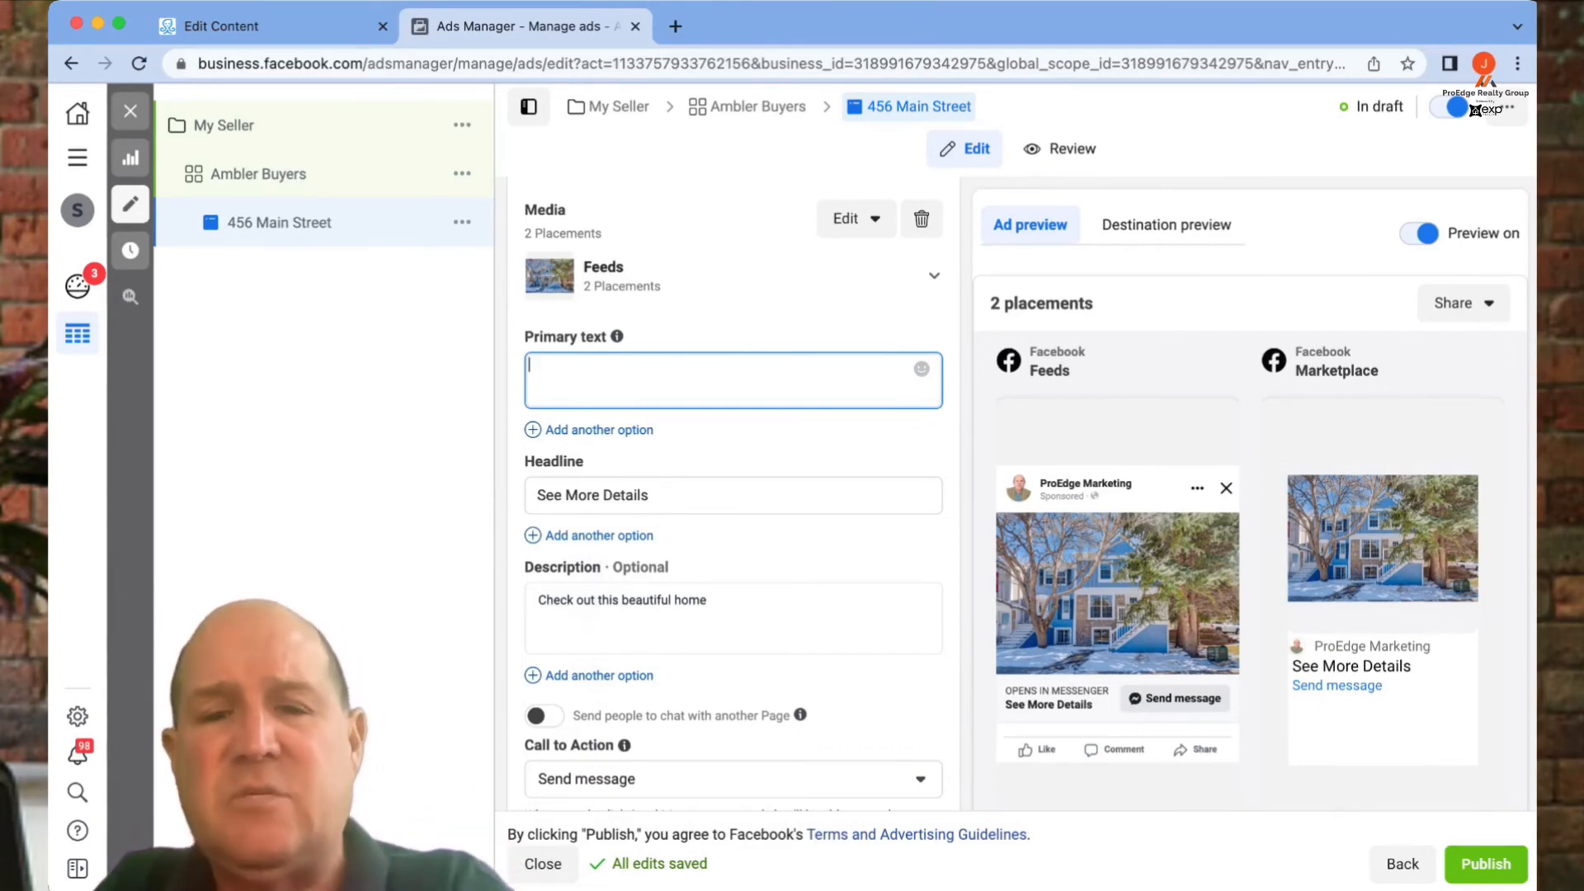
- Paste the COMING SOON townhome copy (3 bed, 2 bath, 1,496 sqft) and trim the trailing blank line
type("!! ATTENTION Buyers !! This is an exclusive opportunity to check out this stunning property COMING SOON to the market.  This beautiful End Unit Townhome features a unique floor plan with plenty of natural lighting, unfinished basement, fenced-in Backyard and Reserved Parking.  🛏 3 bedrooms 🛁 2 bathrooms 🏡 1,496 sqft   ⬇ Click below to find out more before it hits the market!")
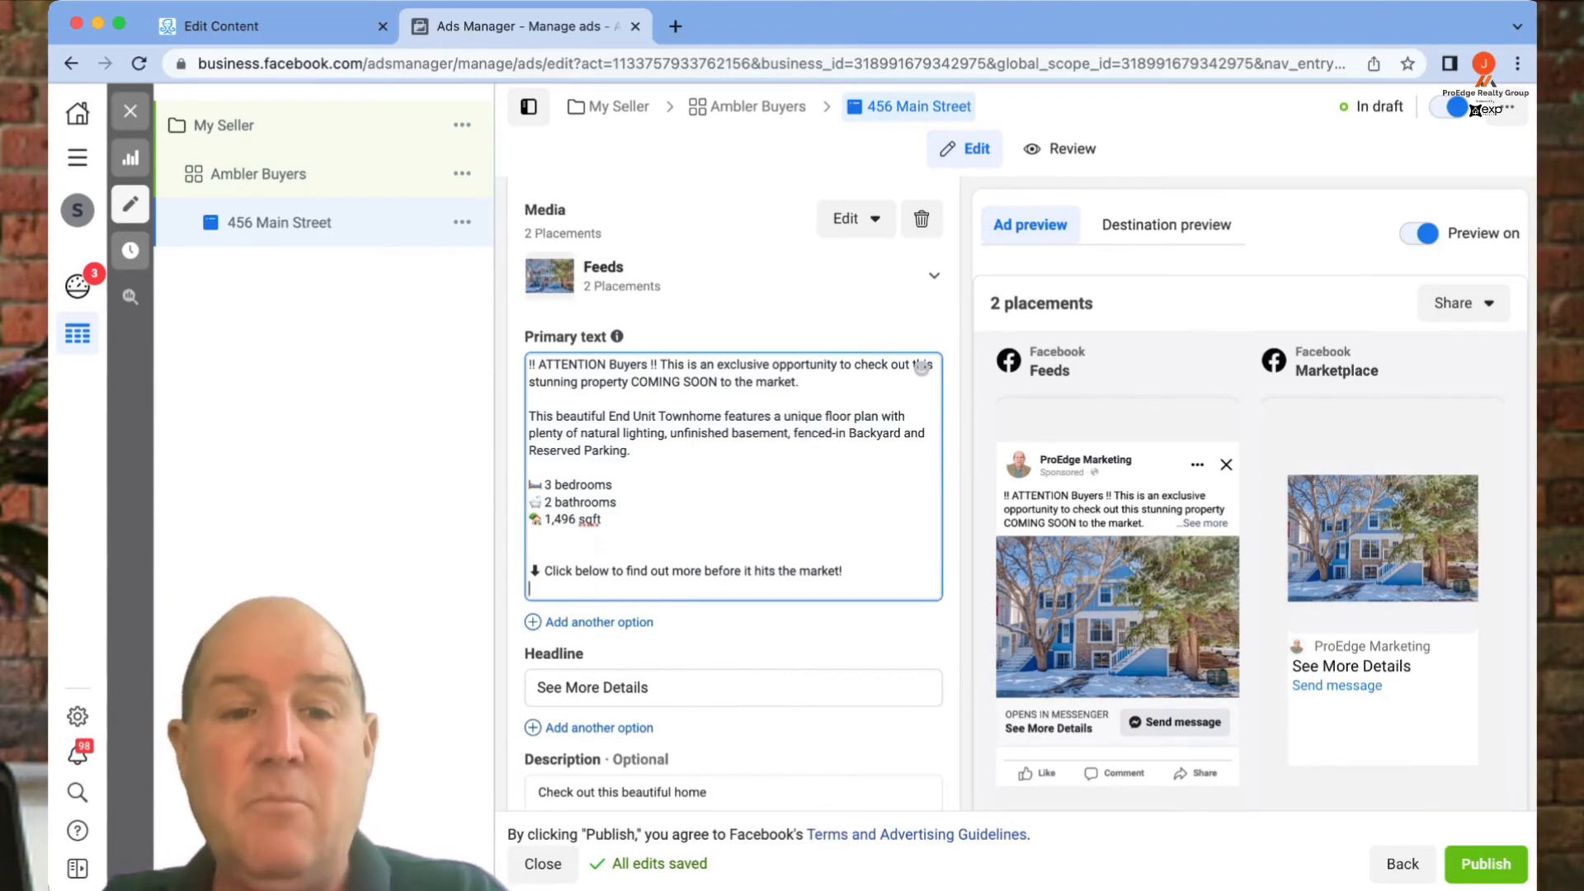
key("BackSpace")
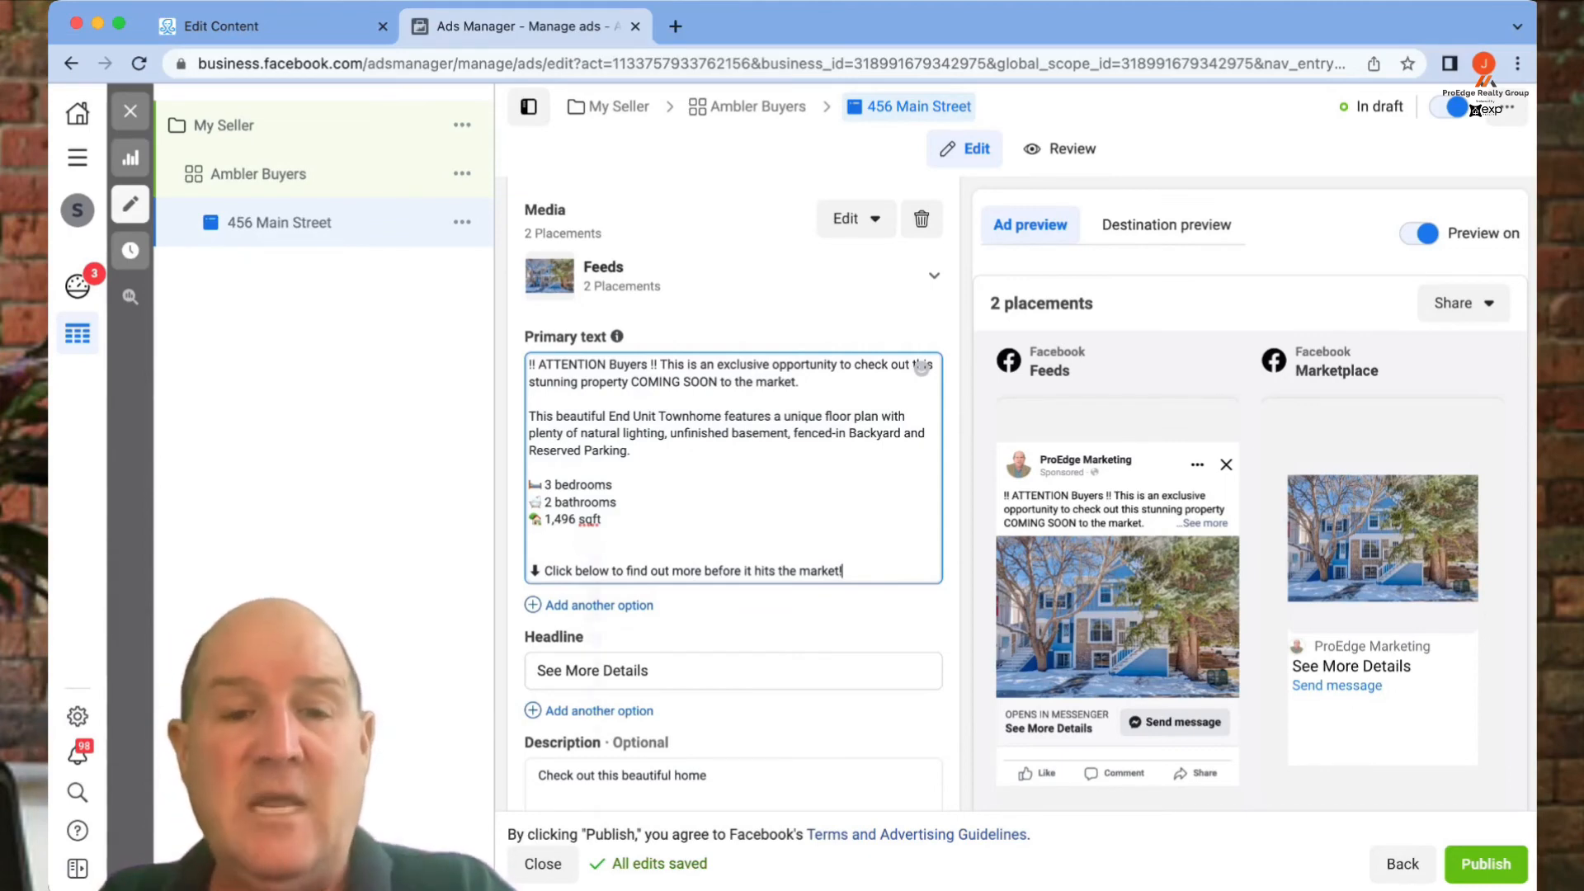
- Set the Call to Action button to Learn more
scroll(922, 368, "down", 6)
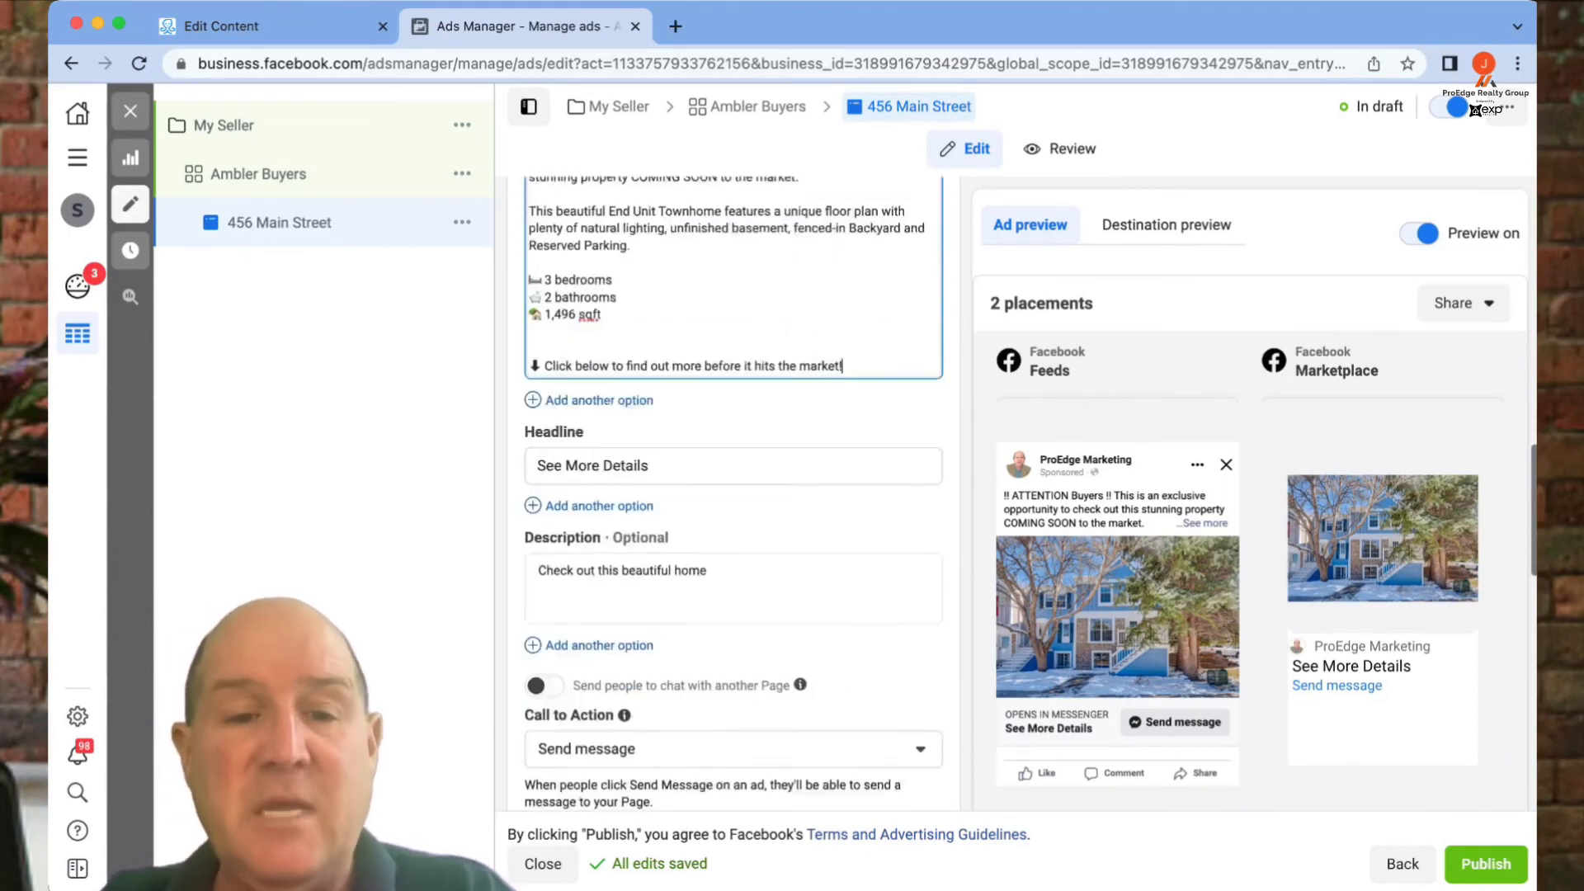
left_click(733, 442)
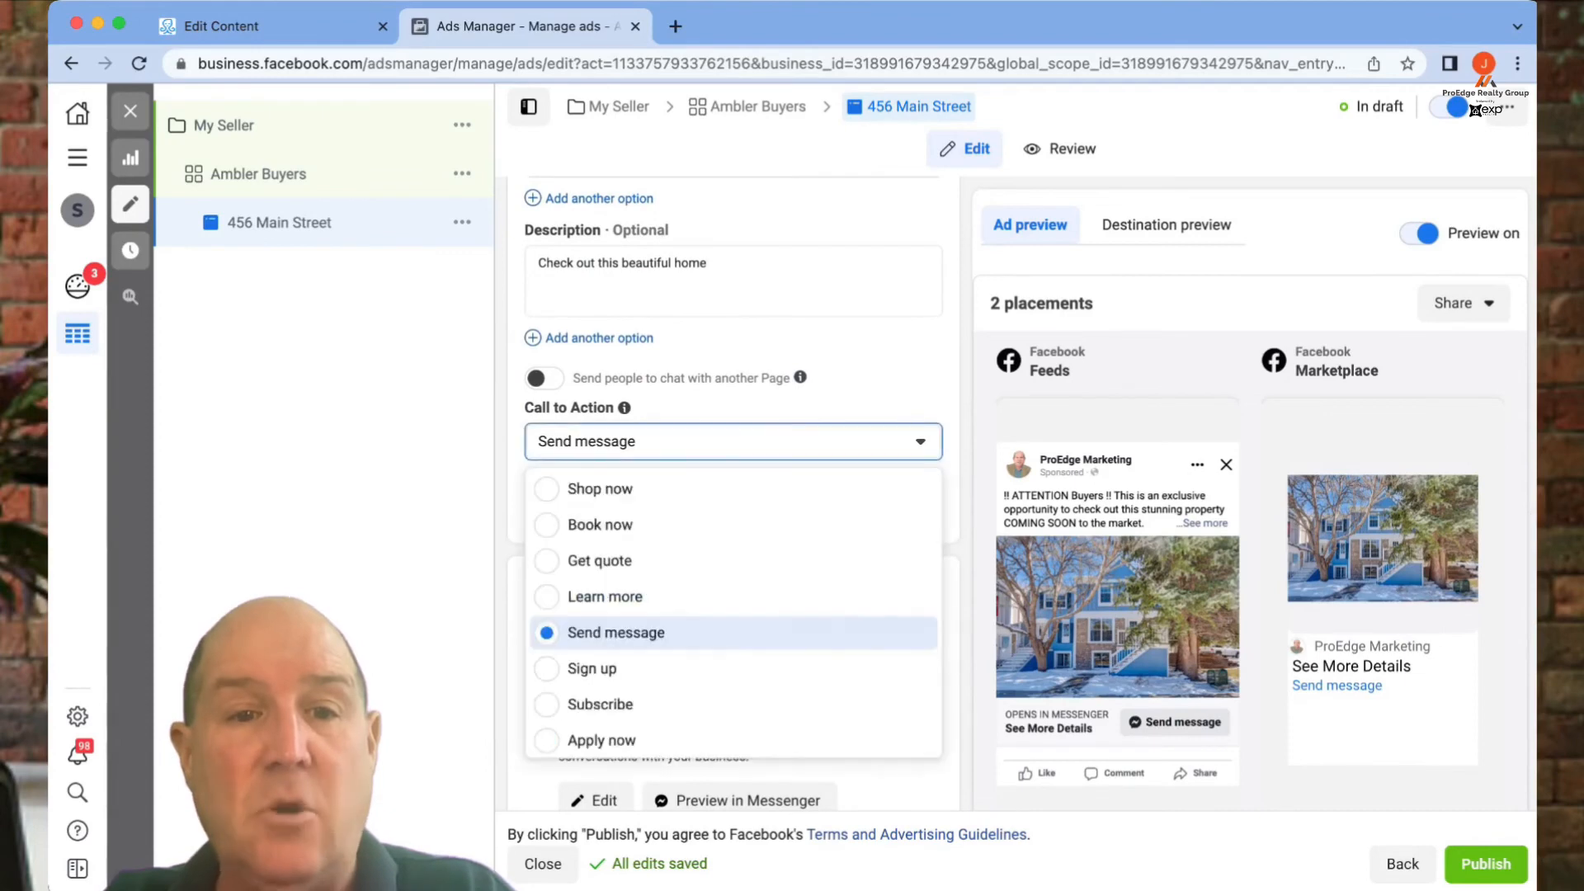
left_click(605, 596)
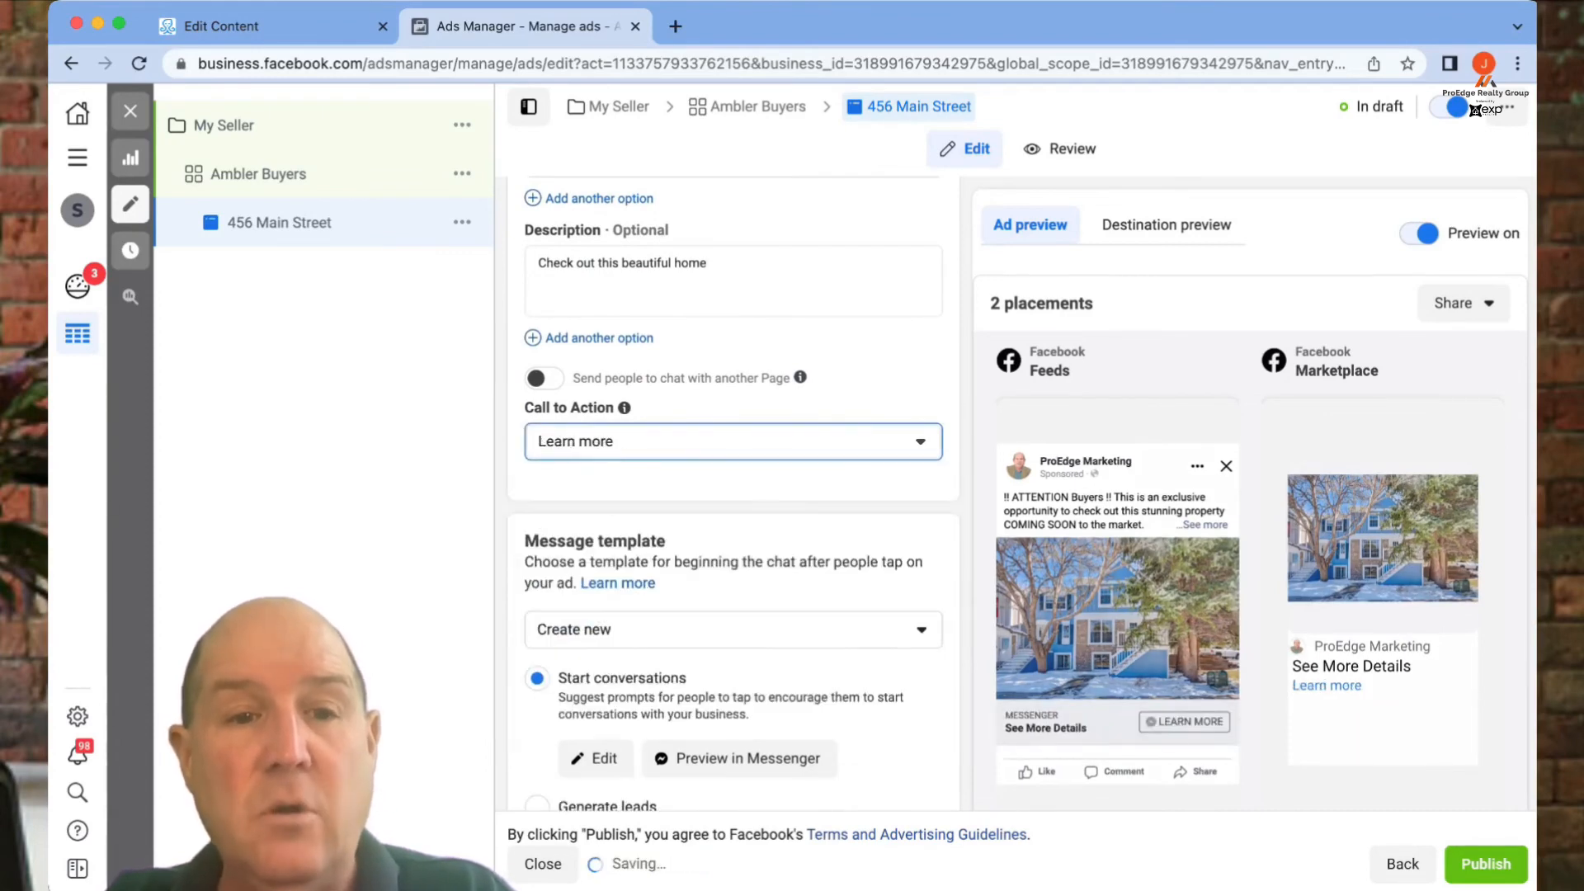
- Choose Advanced setup for a custom JSON message template, then return to the ManyChat flow
scroll(733, 495, "down", 3)
scroll(733, 495, "down", 2)
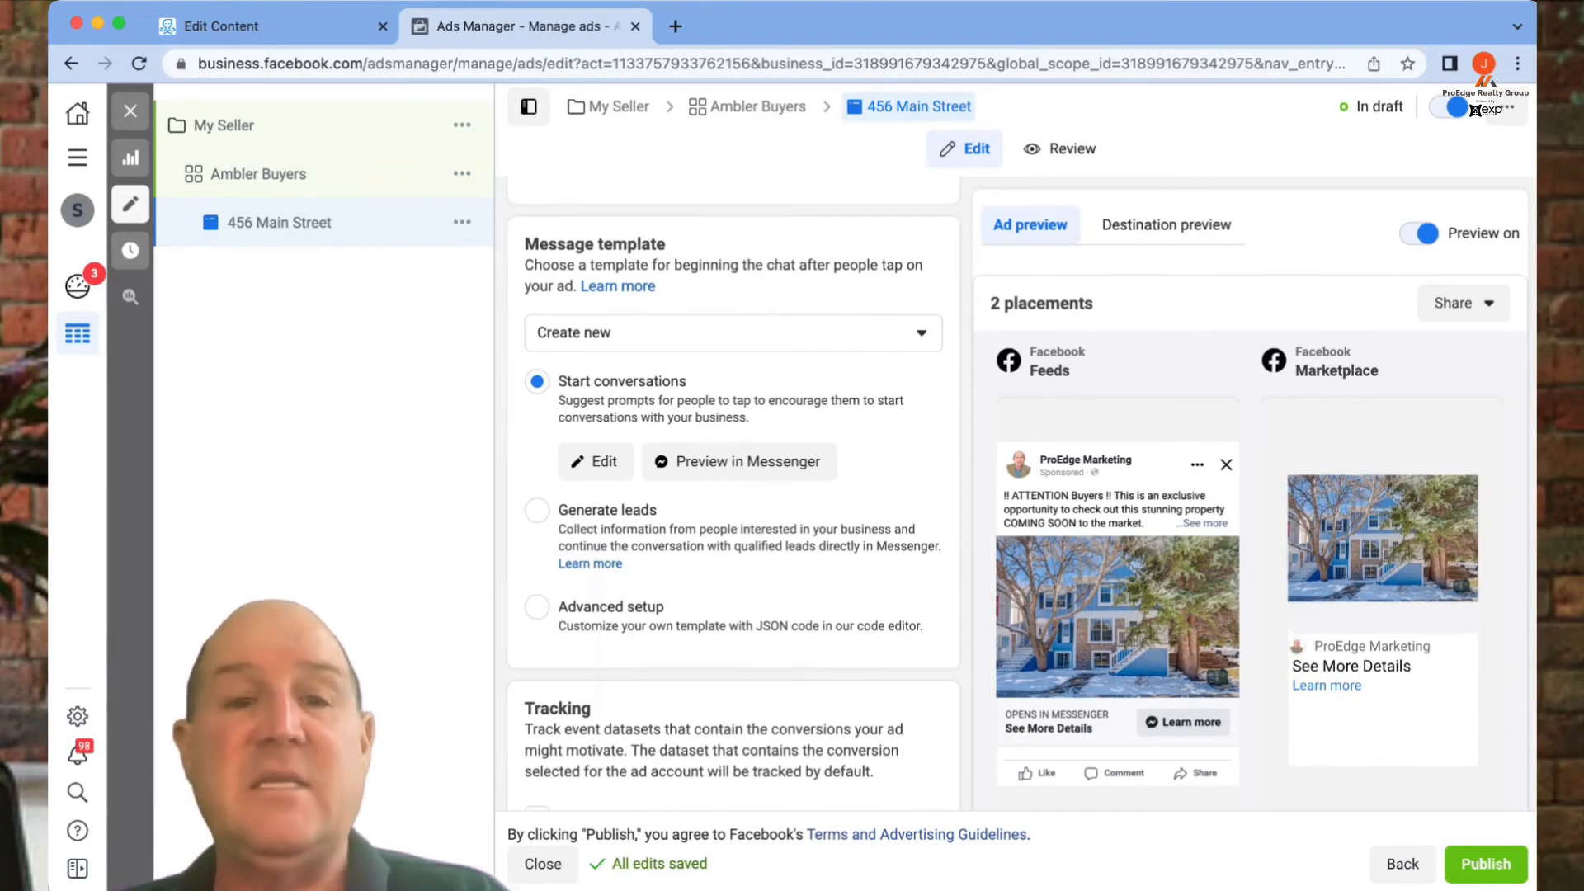
triple_click(595, 244)
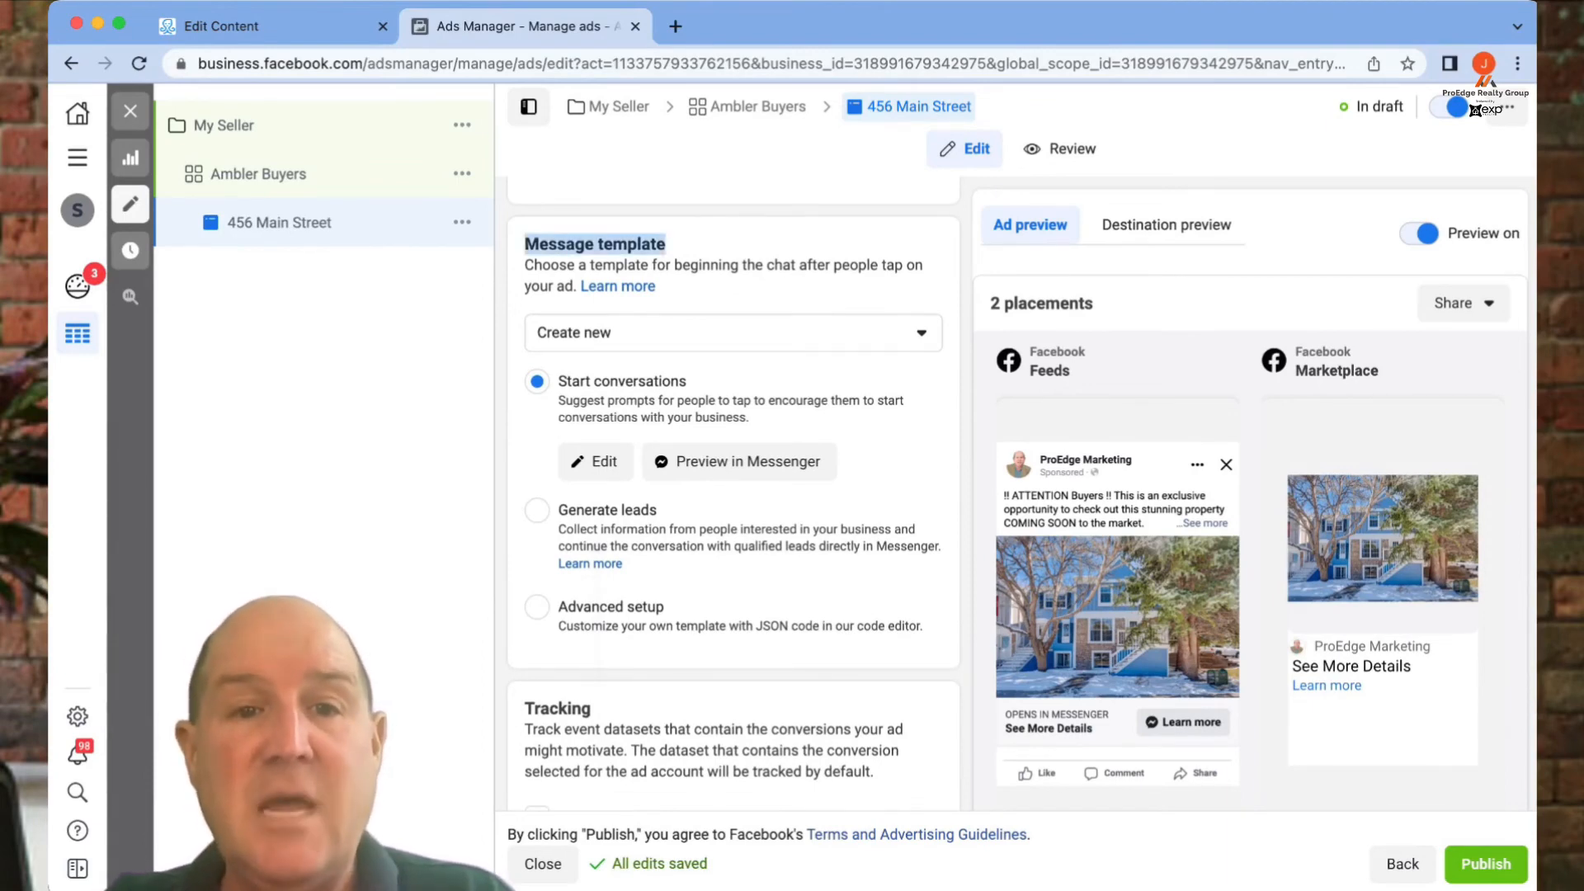
left_click(792, 381)
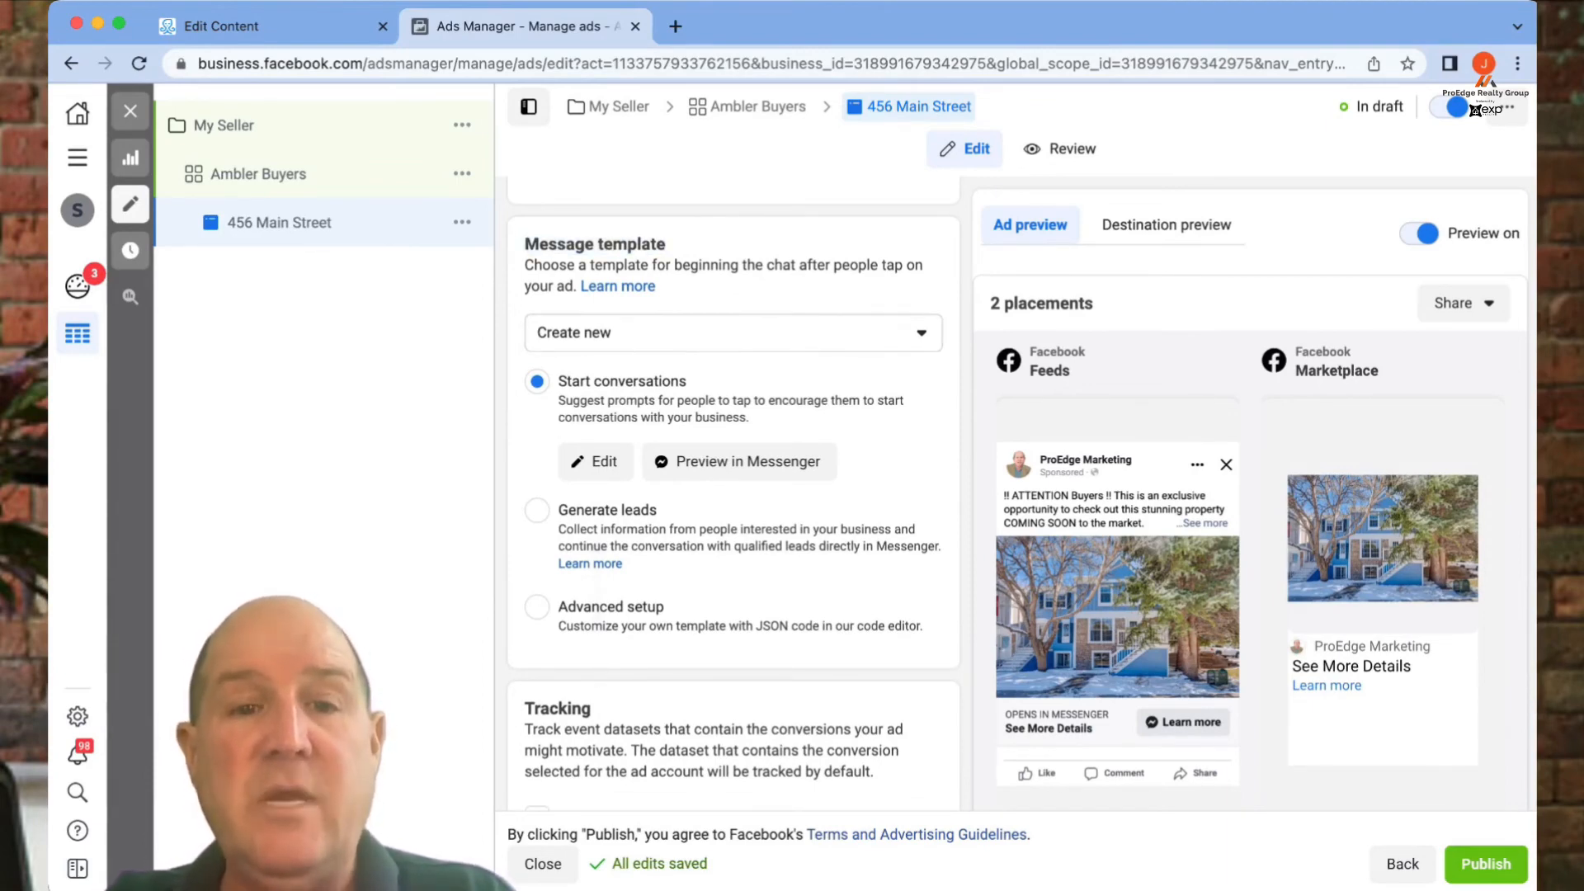
left_click(537, 607)
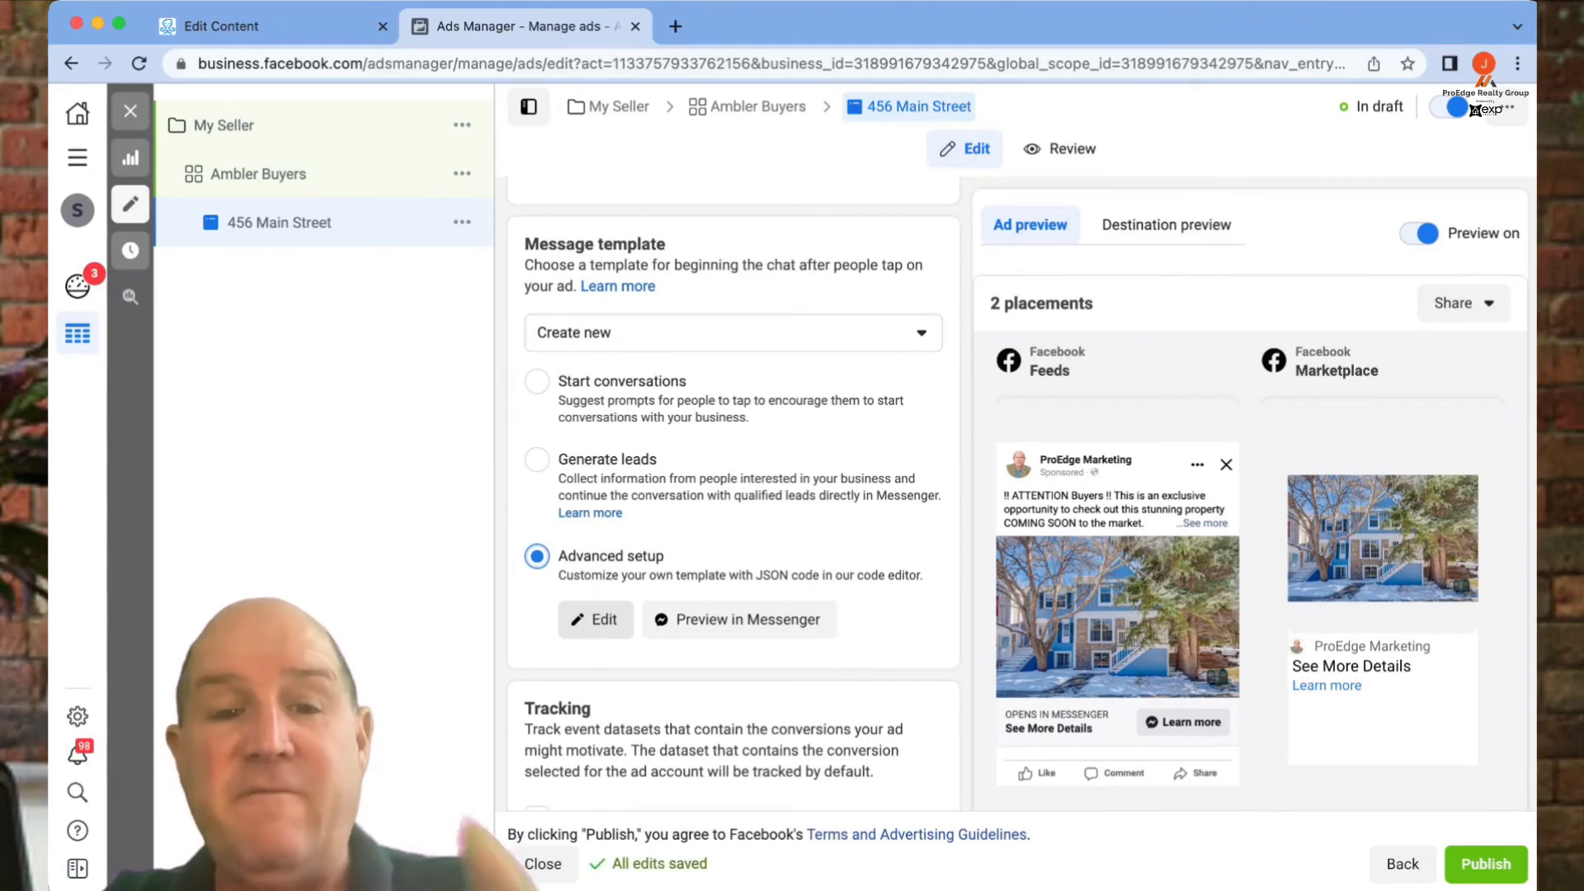
left_click(313, 26)
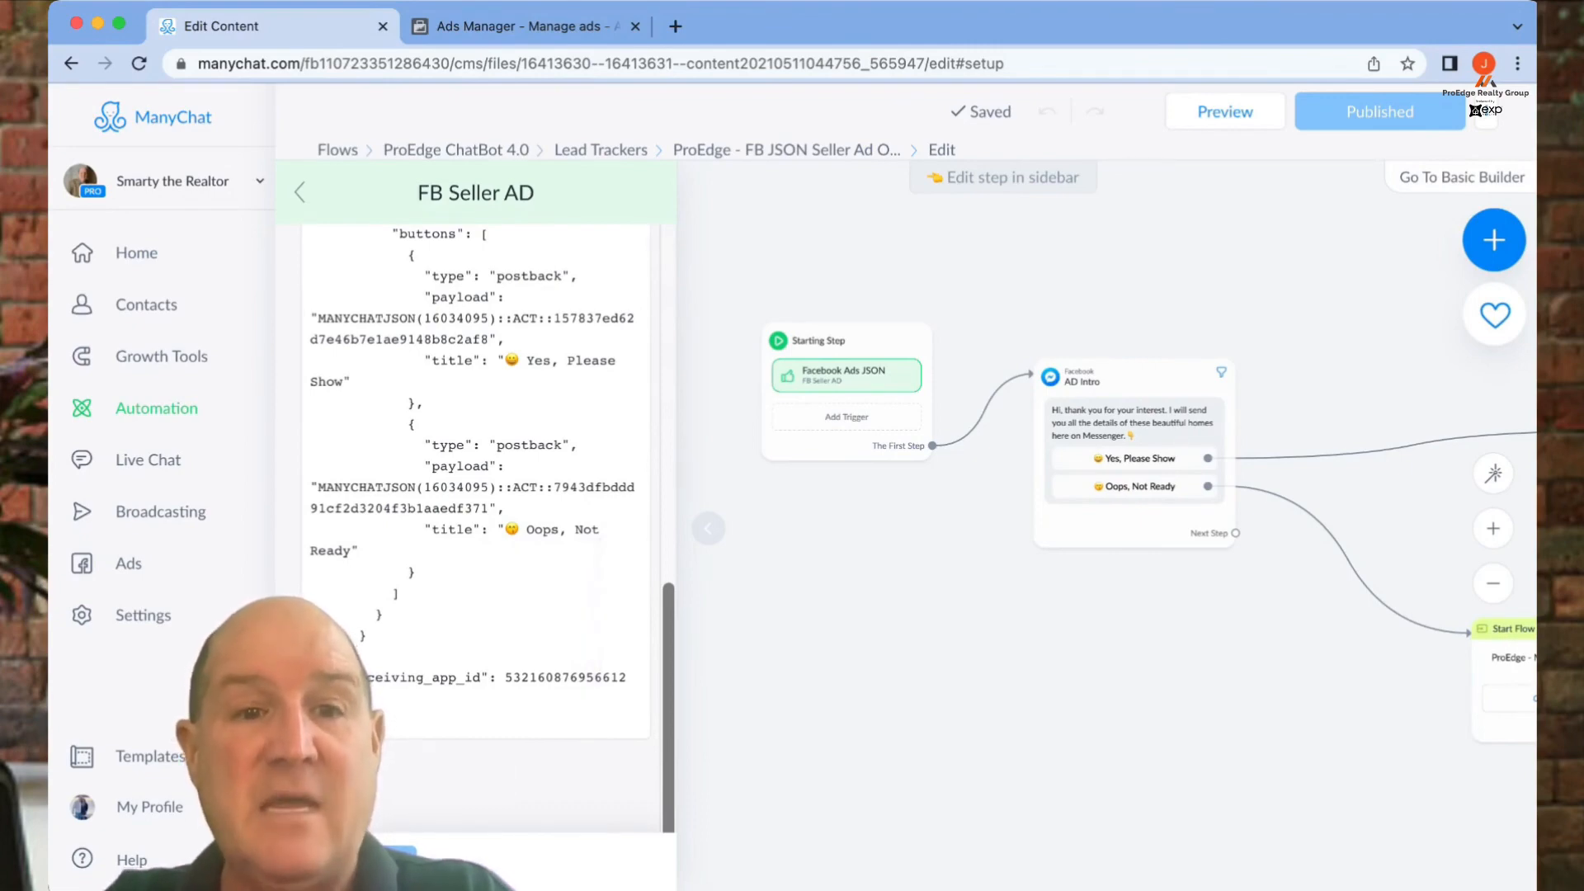
left_click(526, 27)
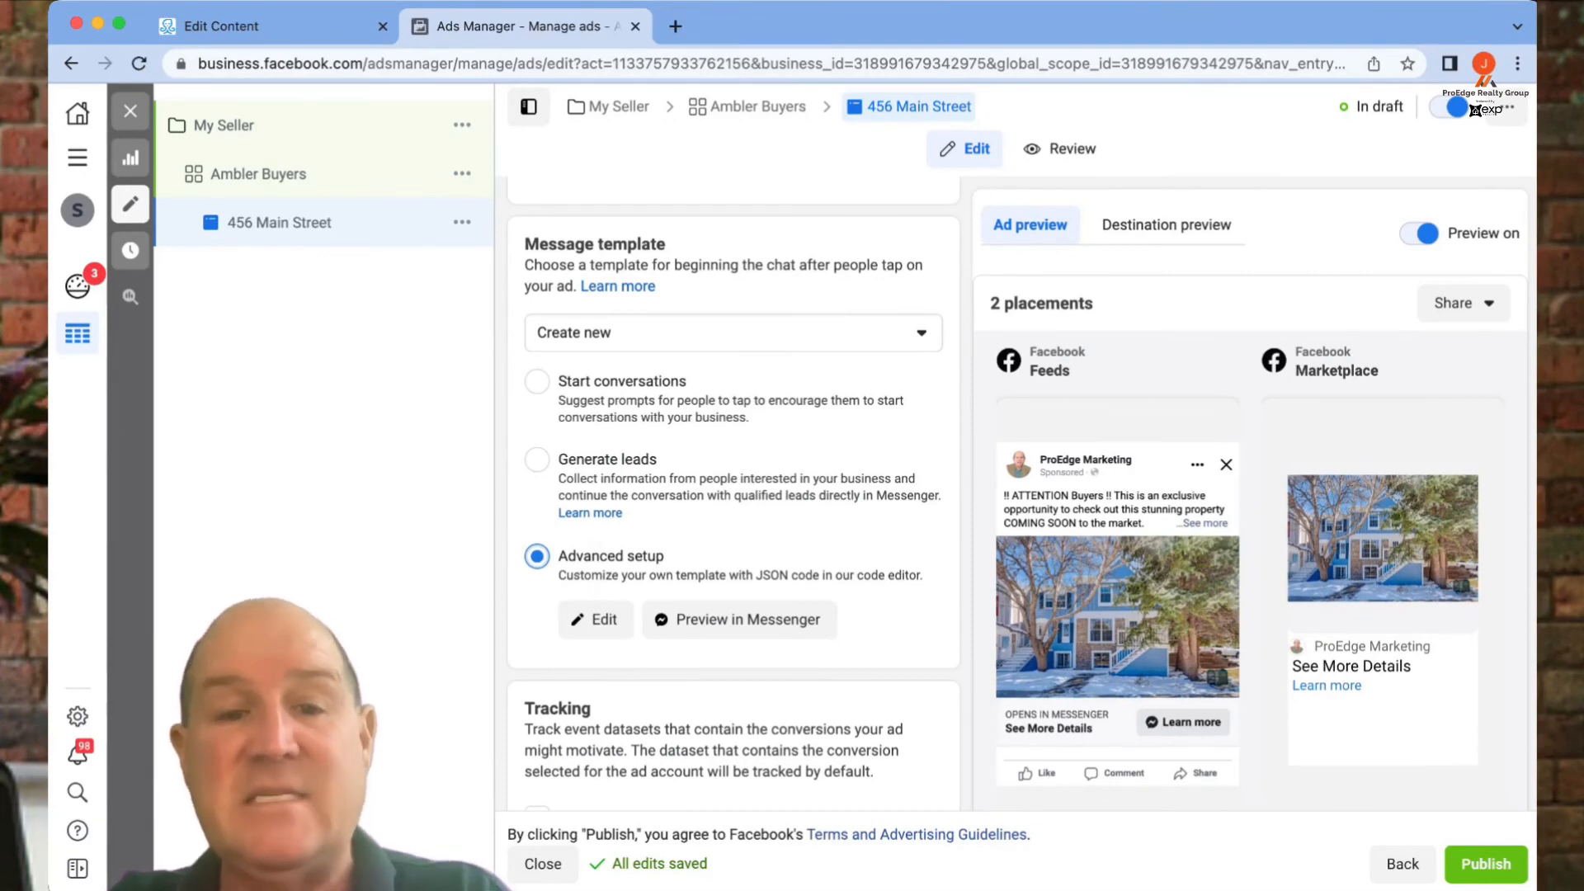
- Replace the message template's sample JSON with the pasted ManyChat JSON code
left_click(595, 619)
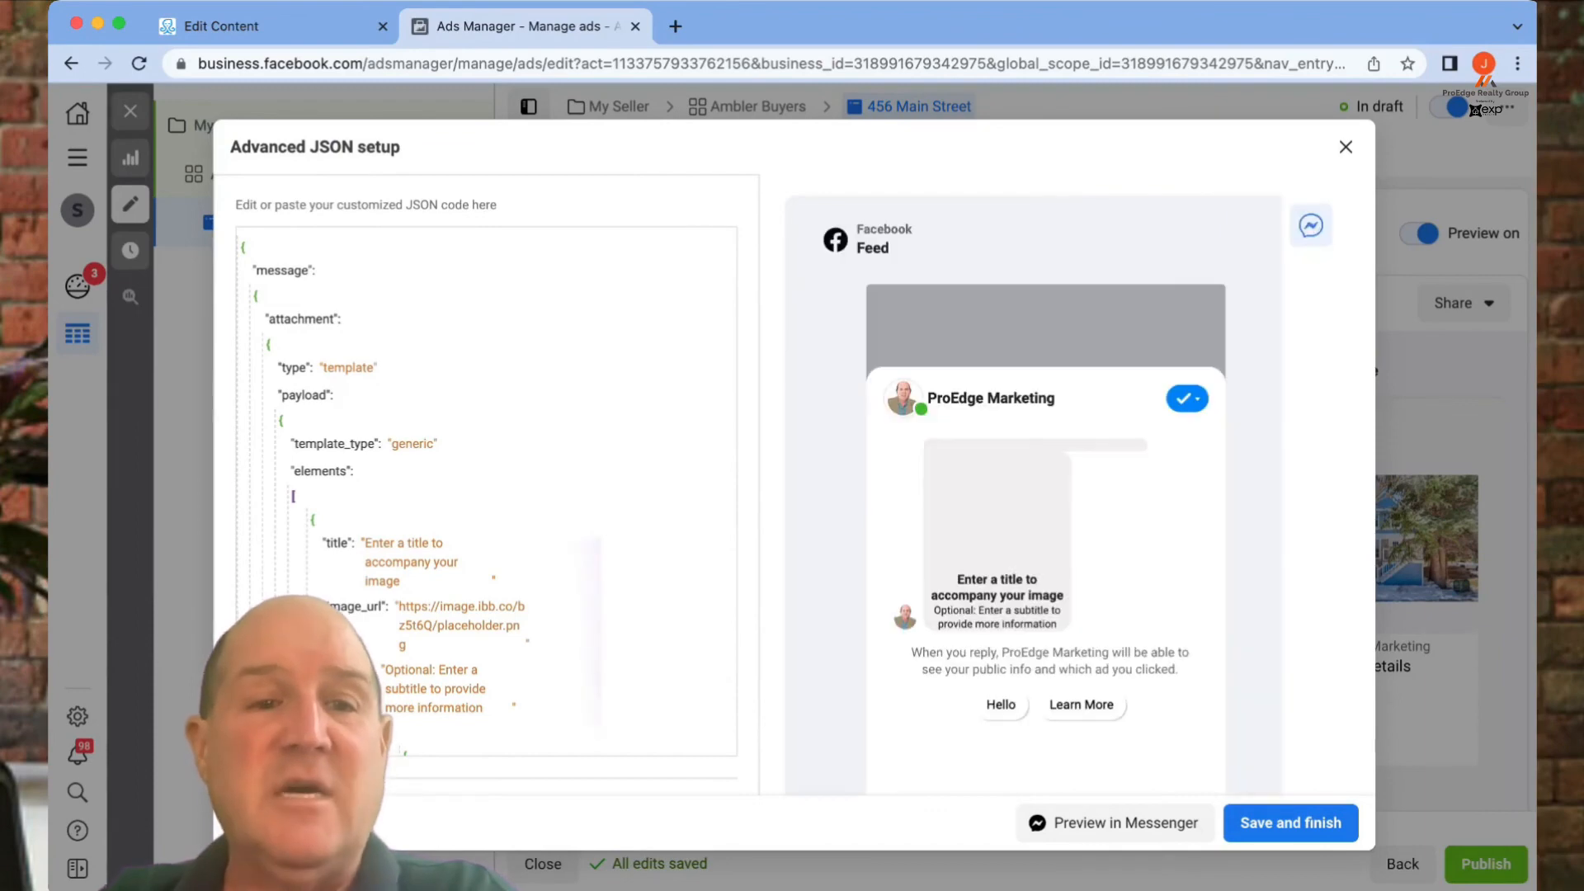
left_click_drag(247, 250, 264, 293)
type("=")
key("super+a")
key("BackSpace")
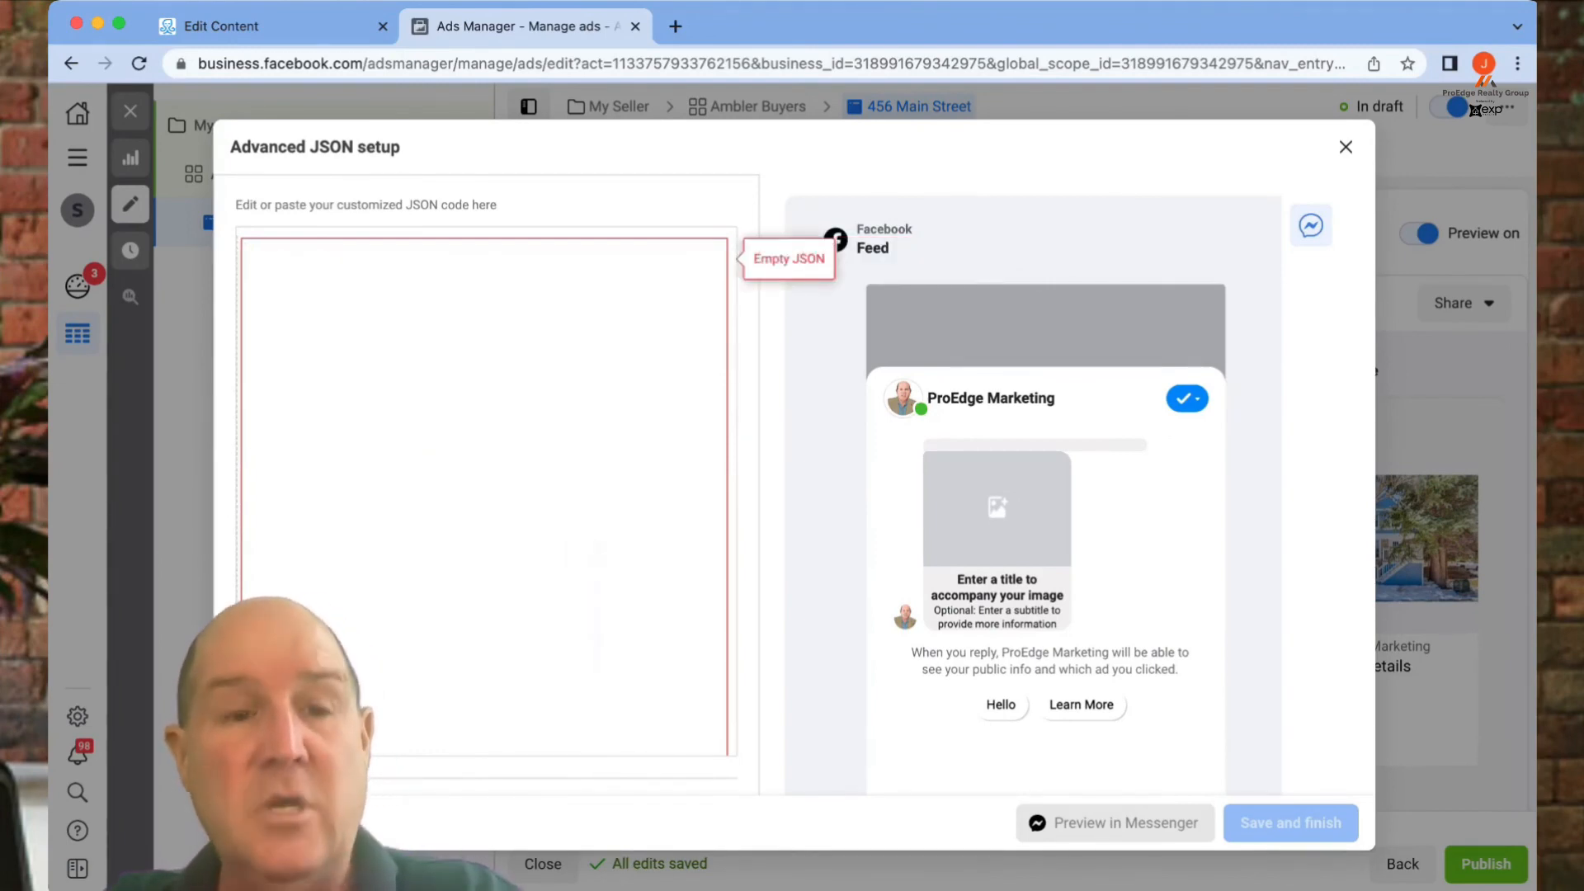
key("super+v")
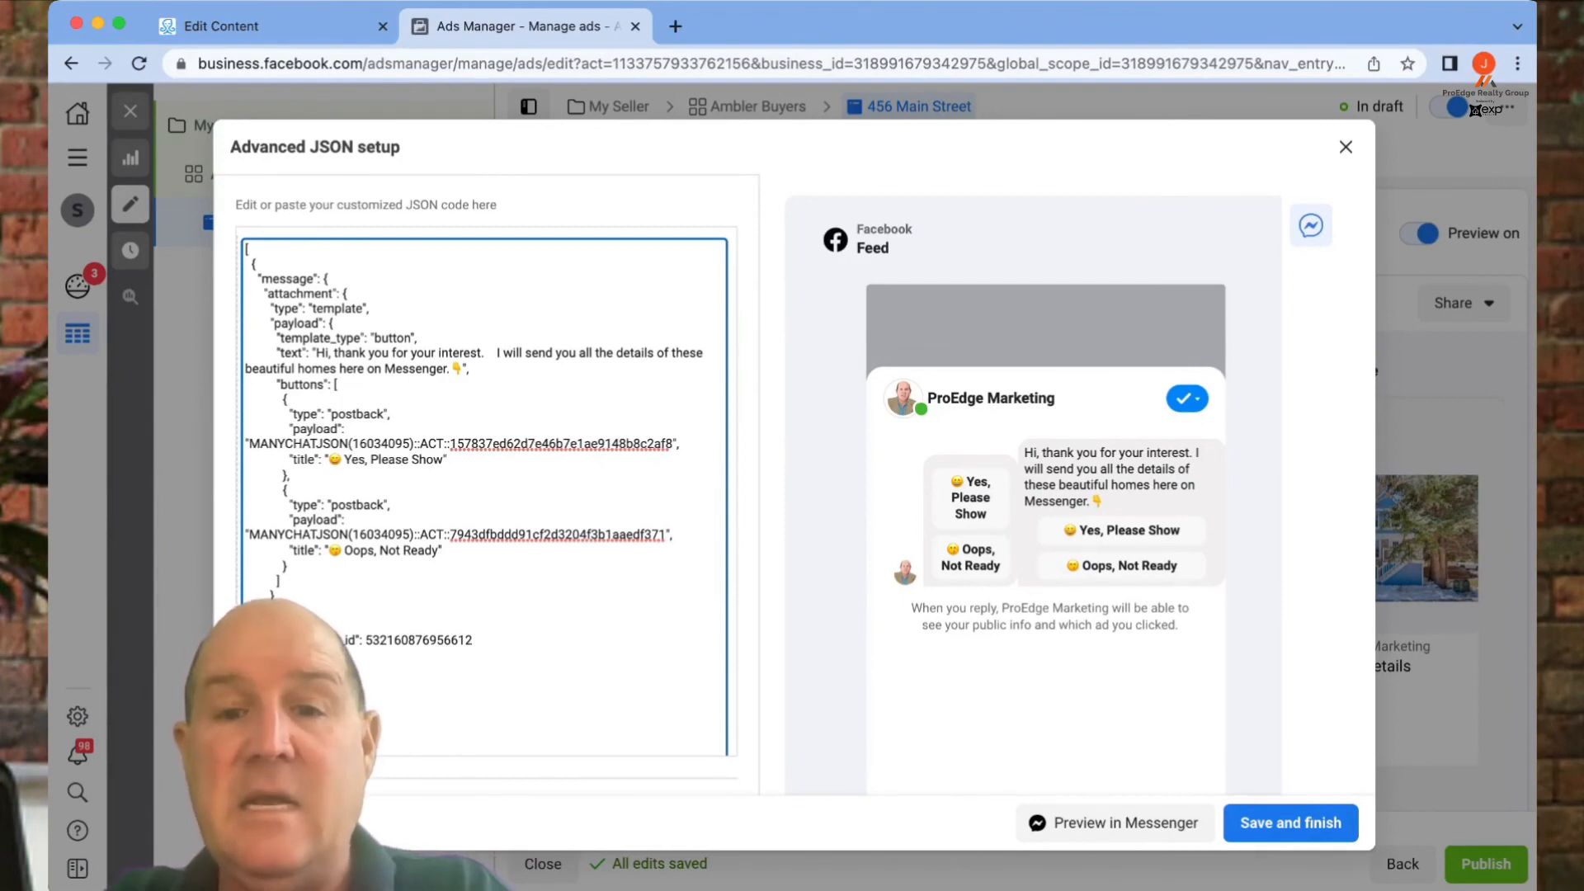
- Name the template ProEdge - Home Optin and save it
scroll(484, 495, "down", 10)
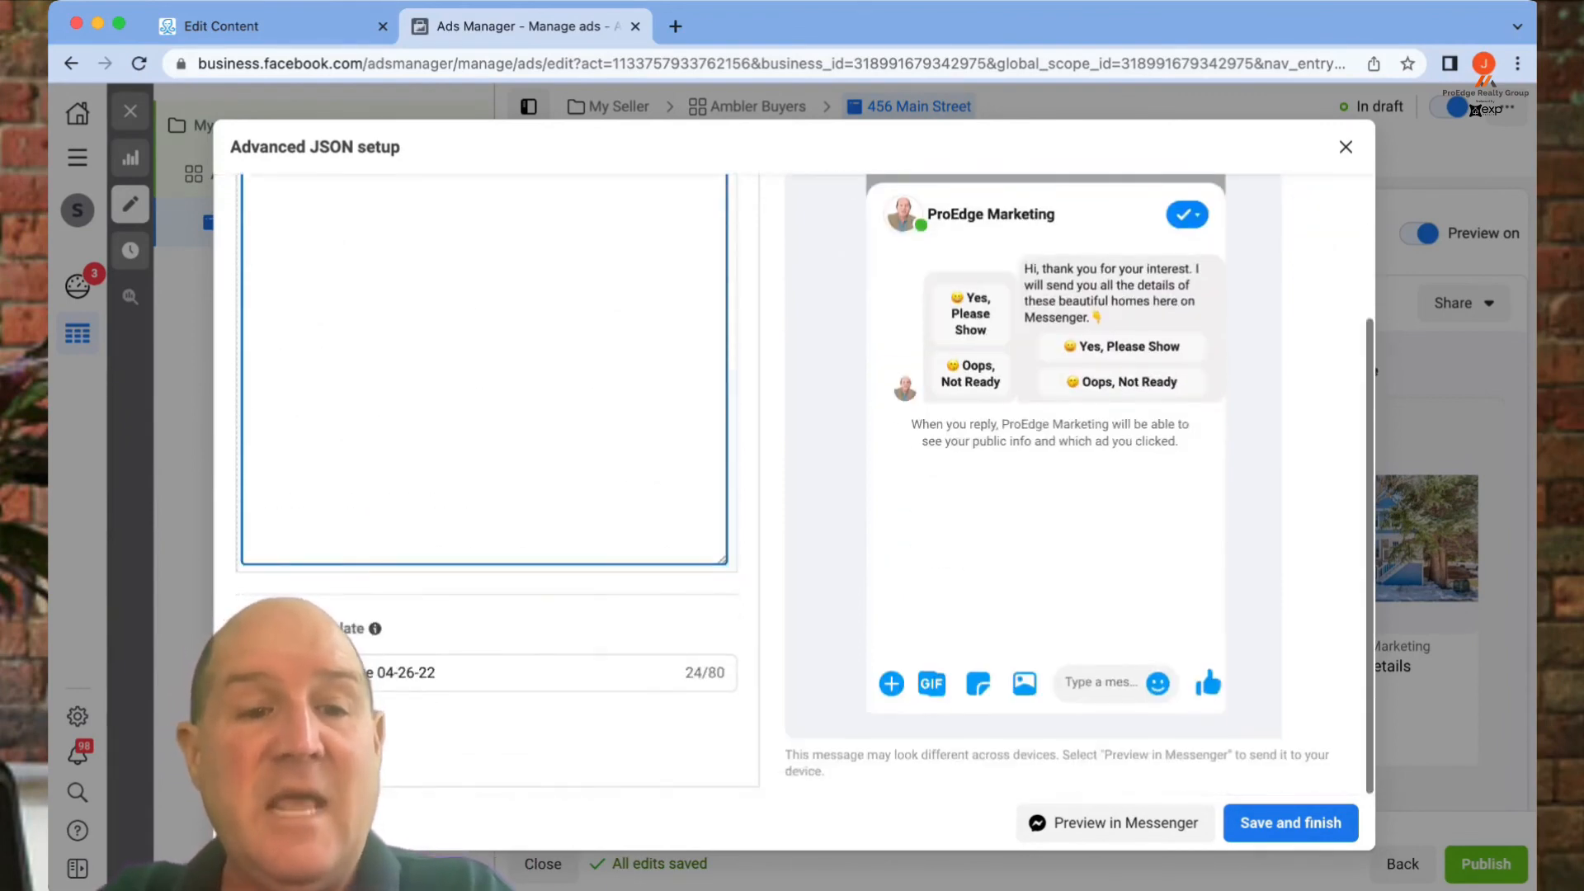
left_click(377, 673)
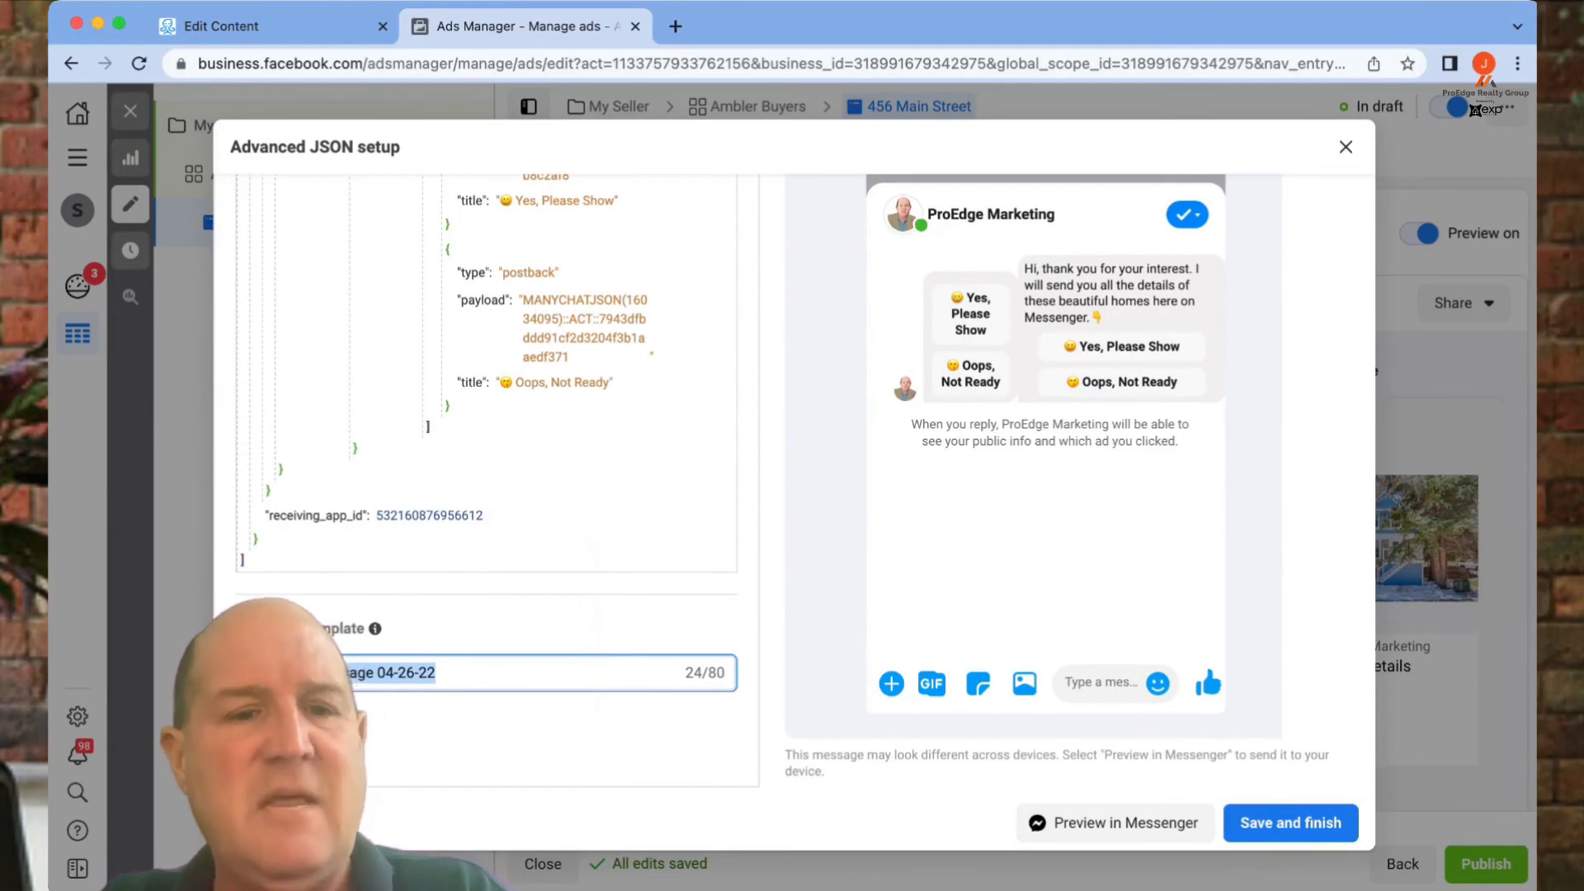
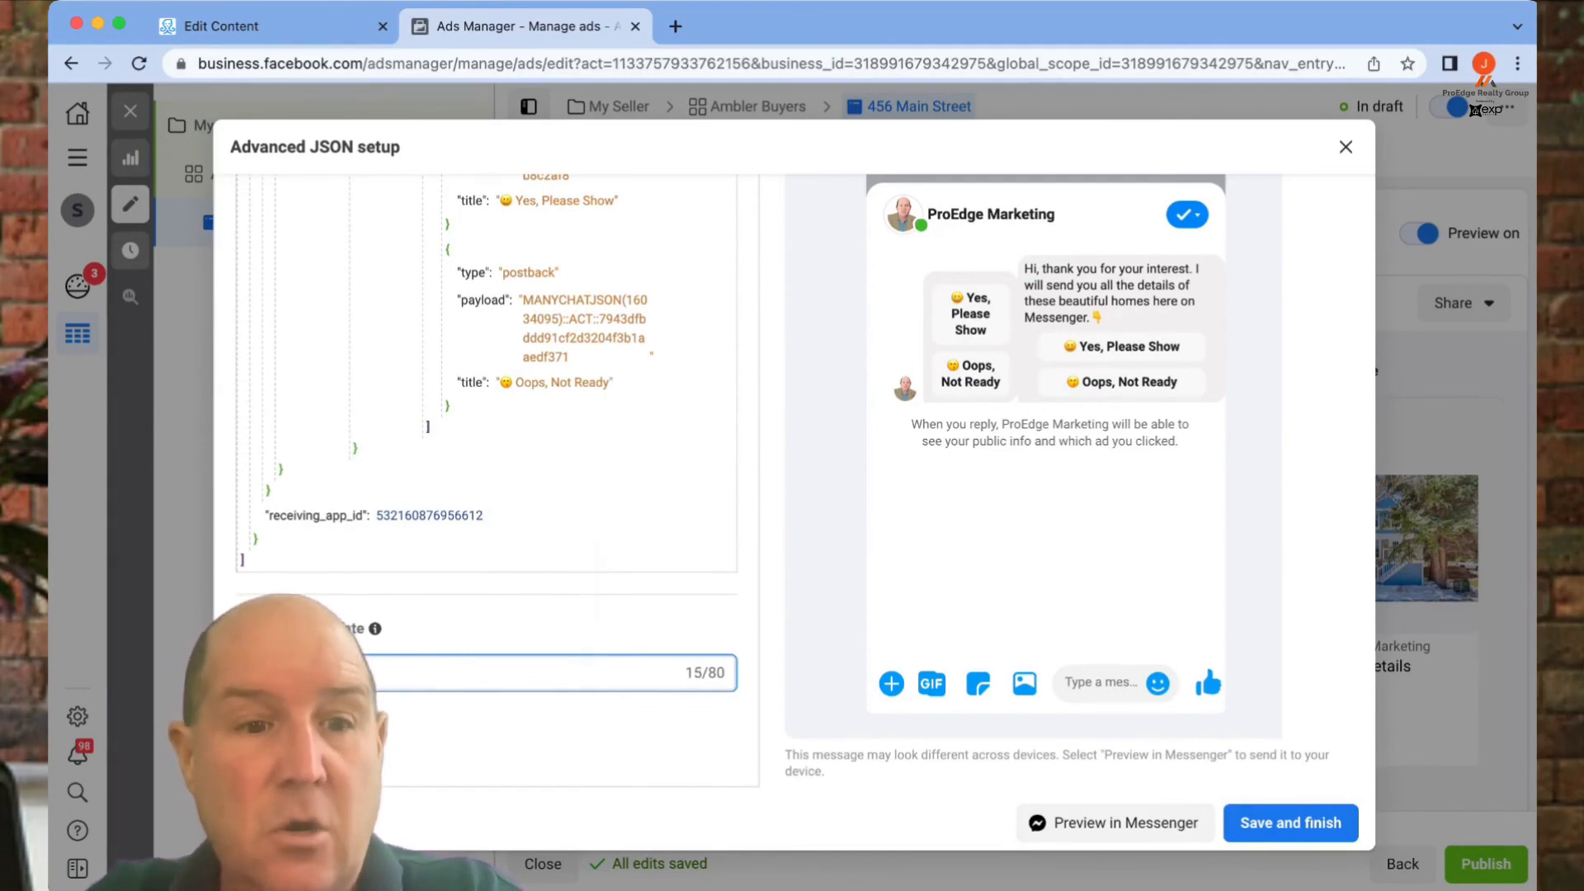
type("tion")
key("BackSpace")
key("BackSpace")
type("n")
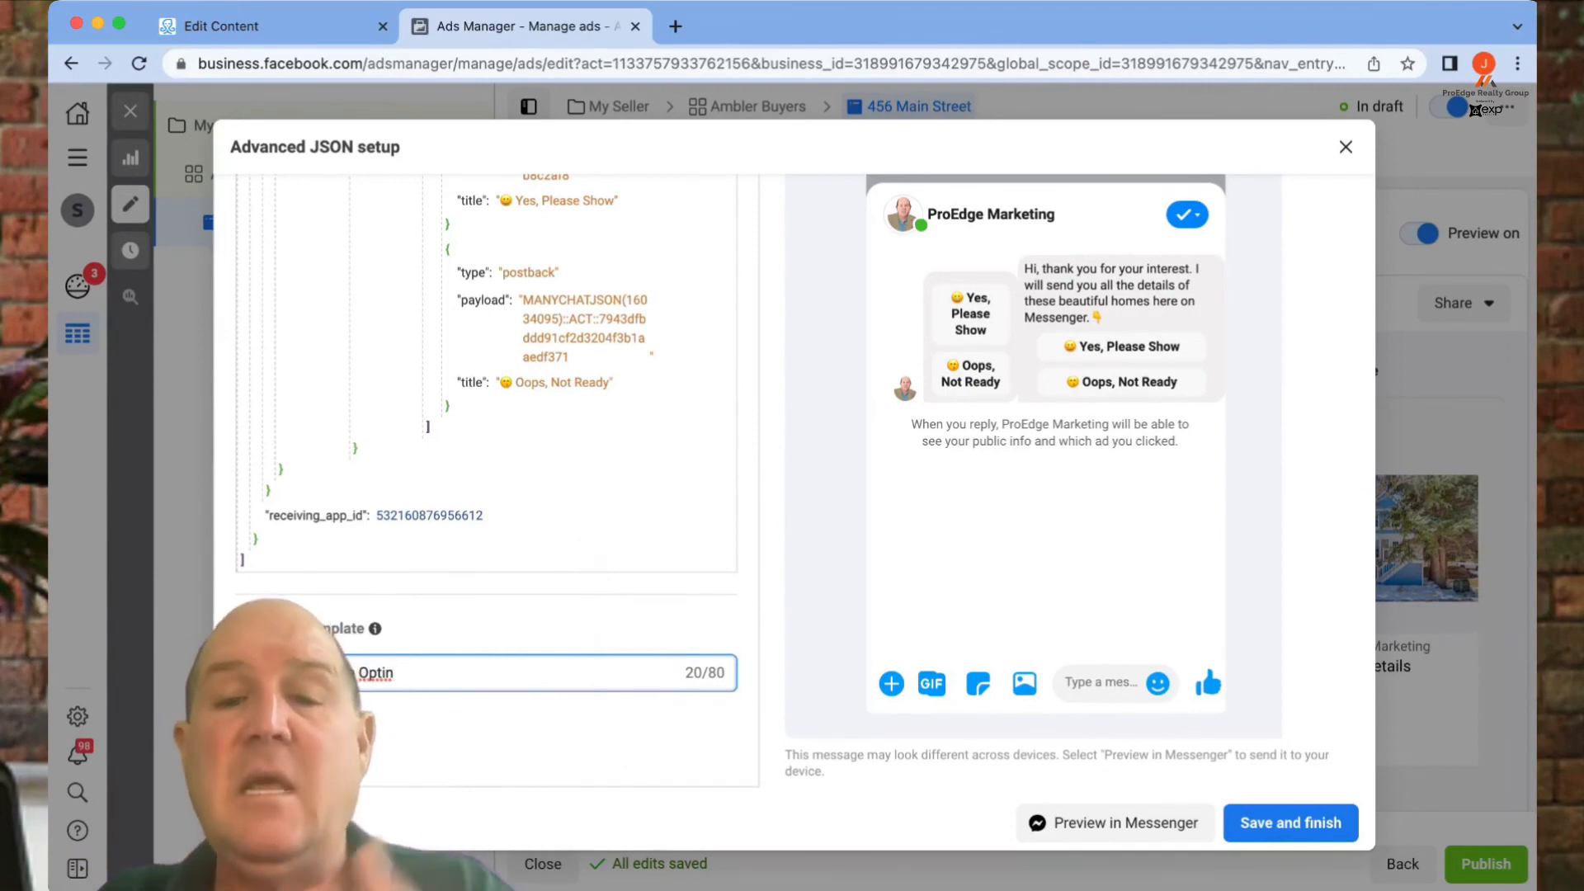
left_click(1291, 822)
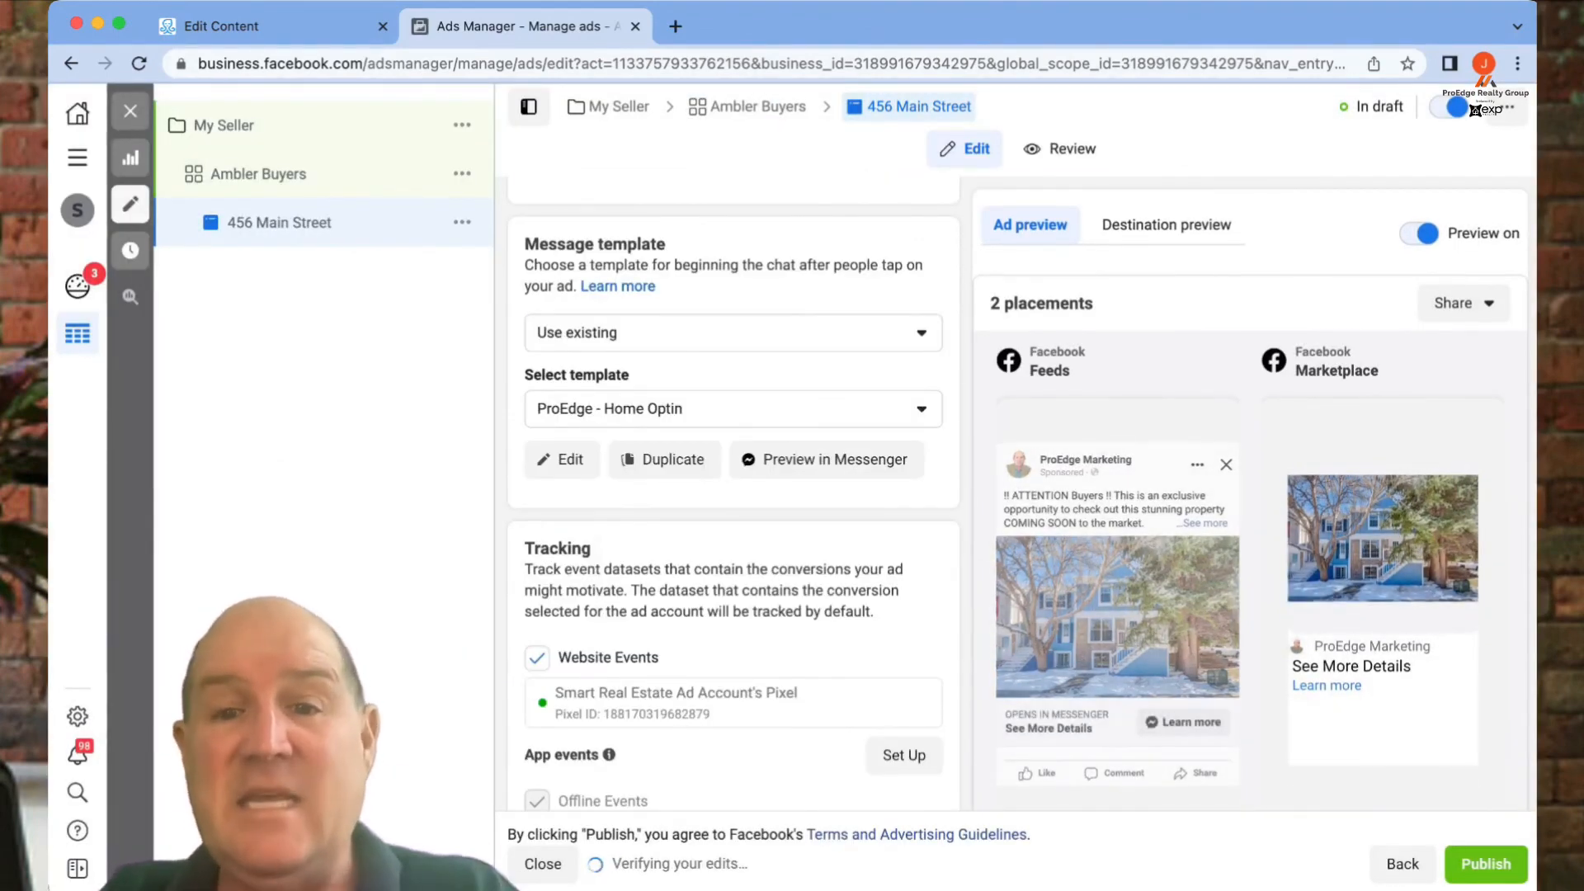
scroll(733, 495, "down", 3)
scroll(733, 495, "down", 4)
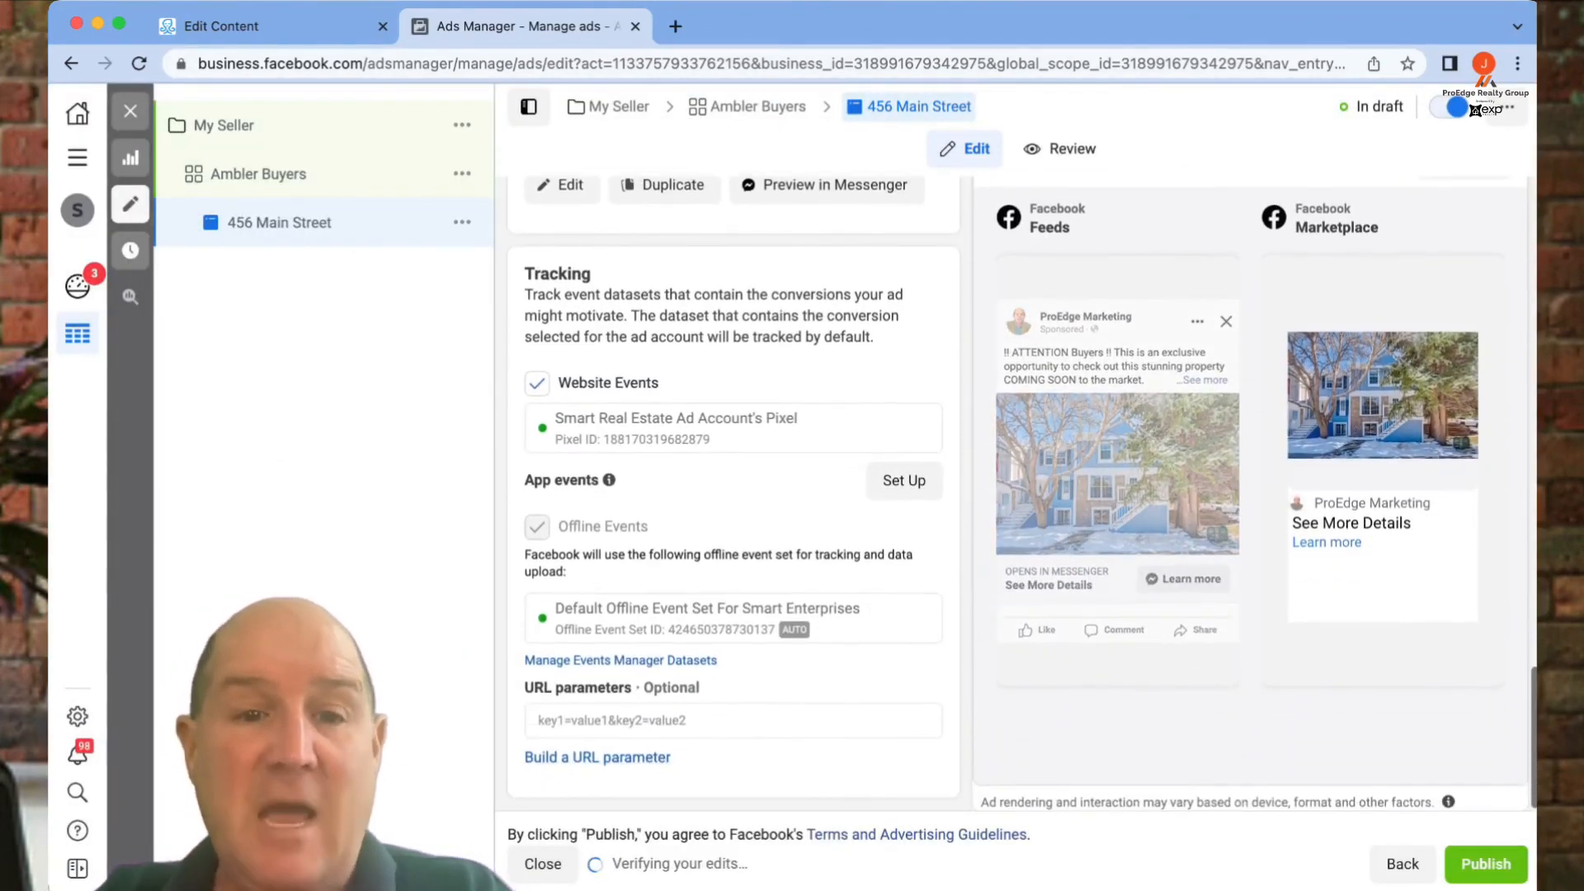